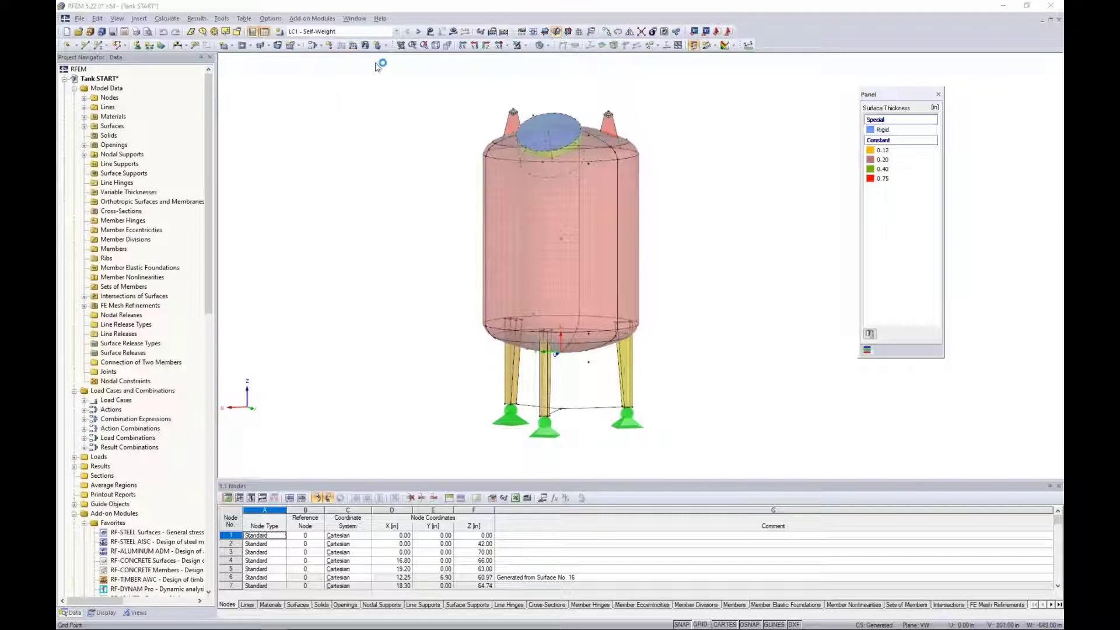
Step: Turn on the load display and examine the loads of LC1 - Self-Weight, LC2 - Fill and LC3 - Wind on the tank
left_click(396, 33)
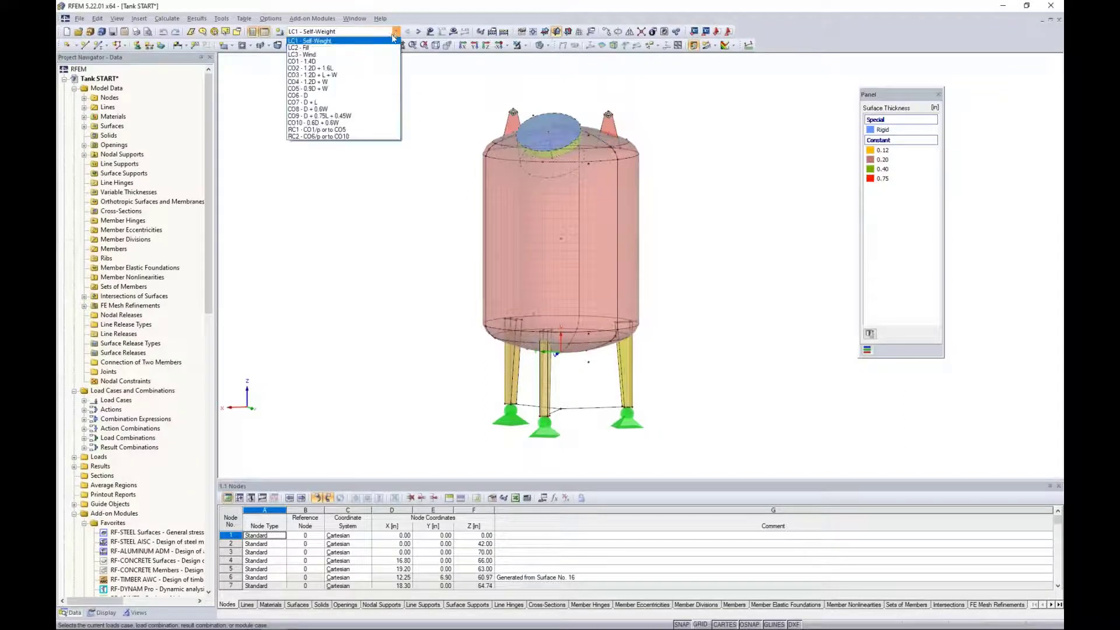
left_click(389, 41)
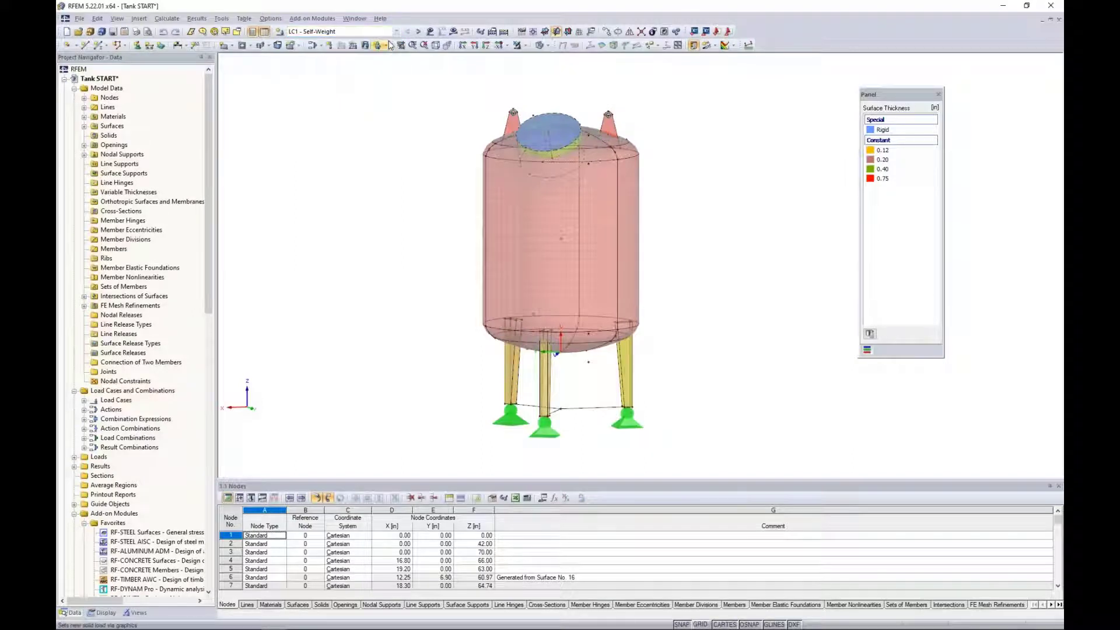
left_click(431, 33)
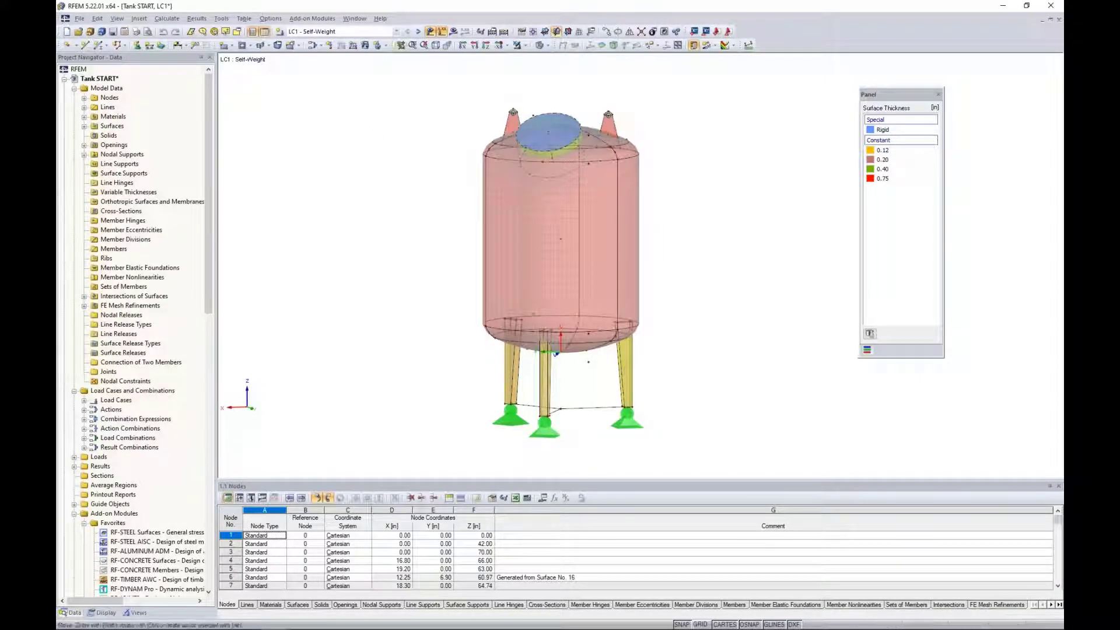
left_click(418, 32)
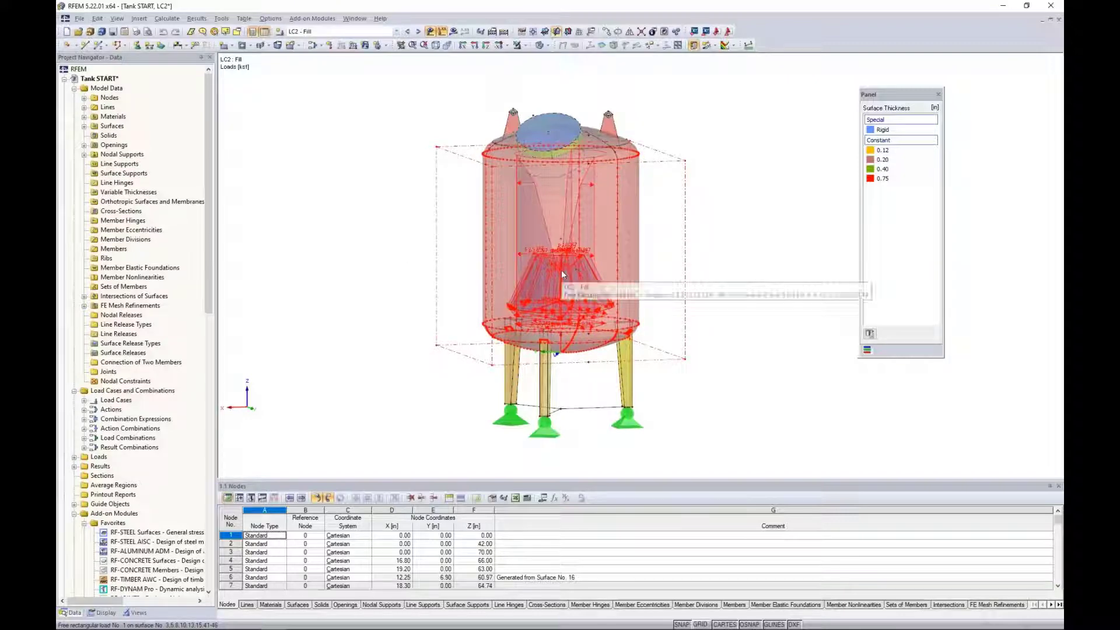
left_click(419, 31)
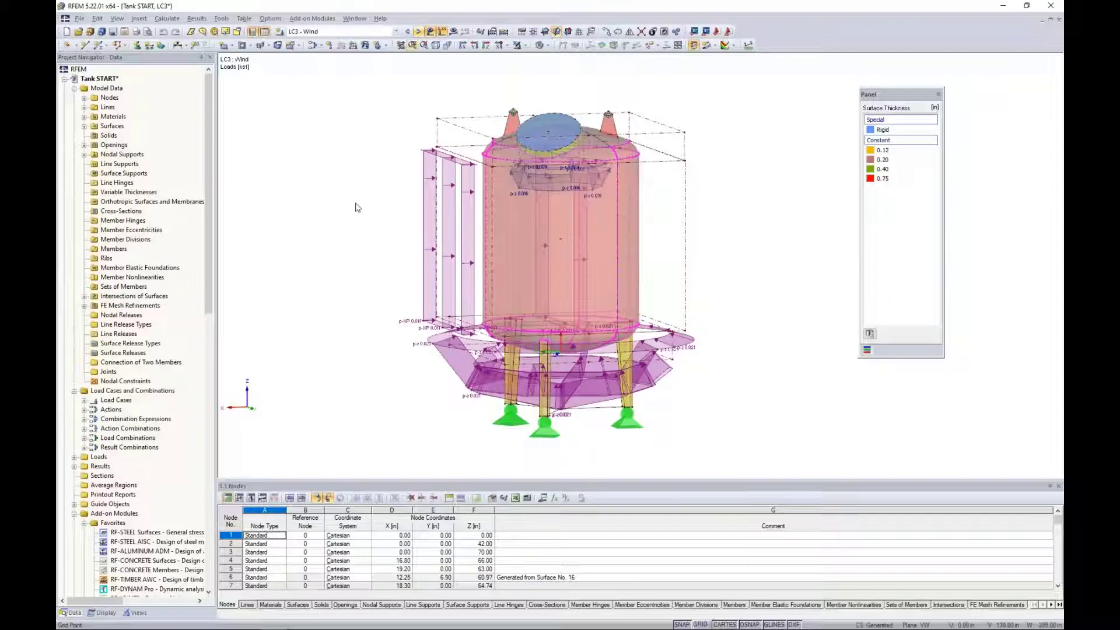
middle_click_drag(355, 207, 371, 225, "ctrl")
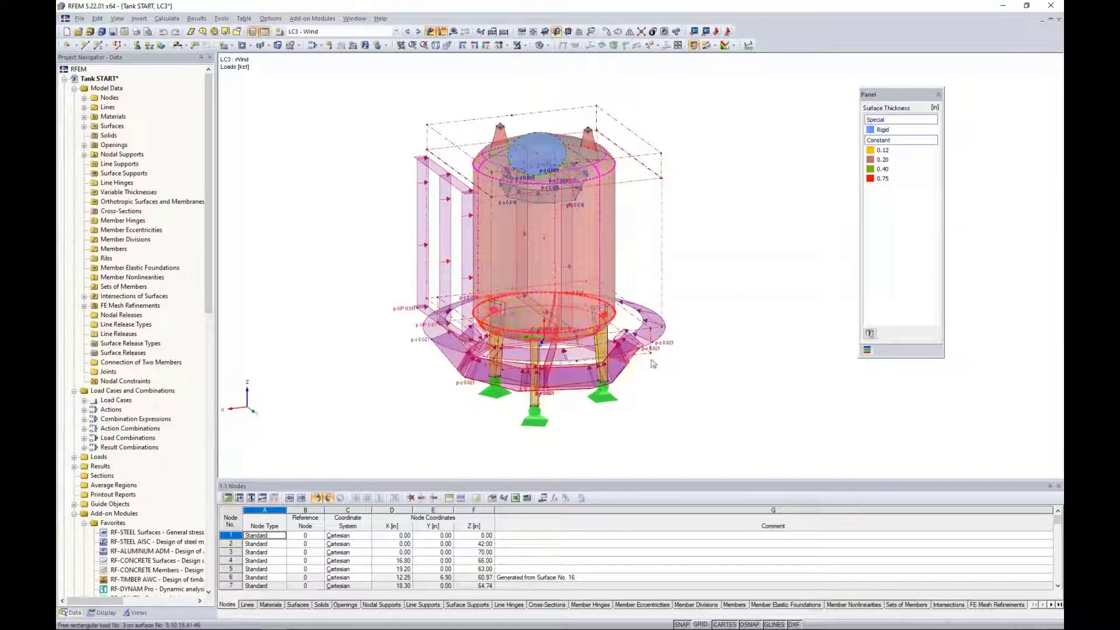
middle_click_drag(669, 378, 669, 344, "ctrl")
scroll(649, 309, "down", 1)
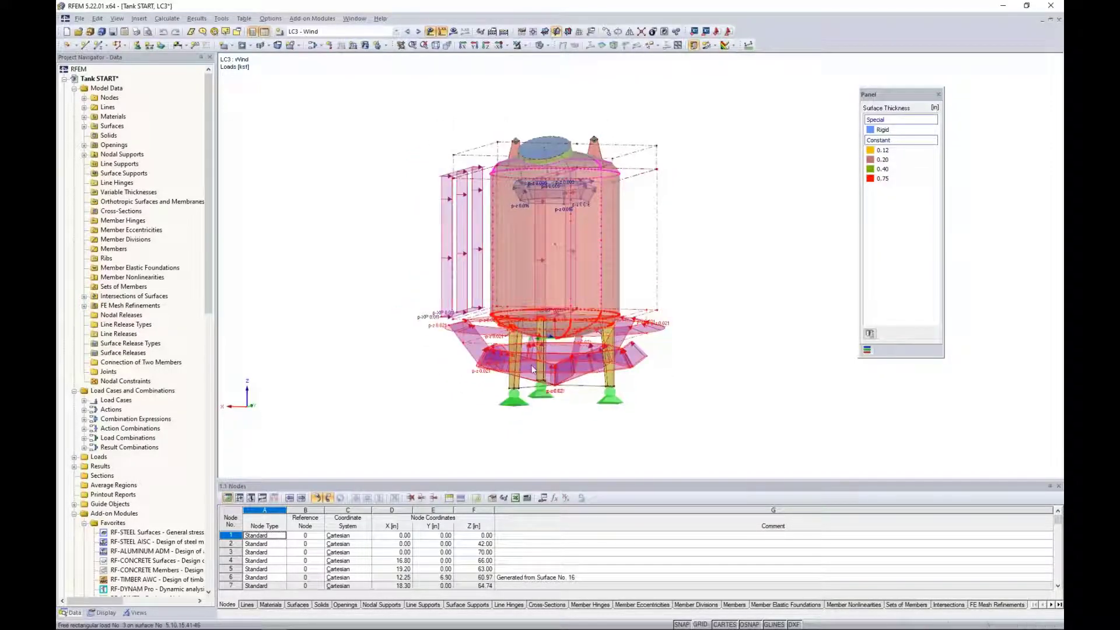
middle_click_drag(569, 362, 715, 313, "ctrl")
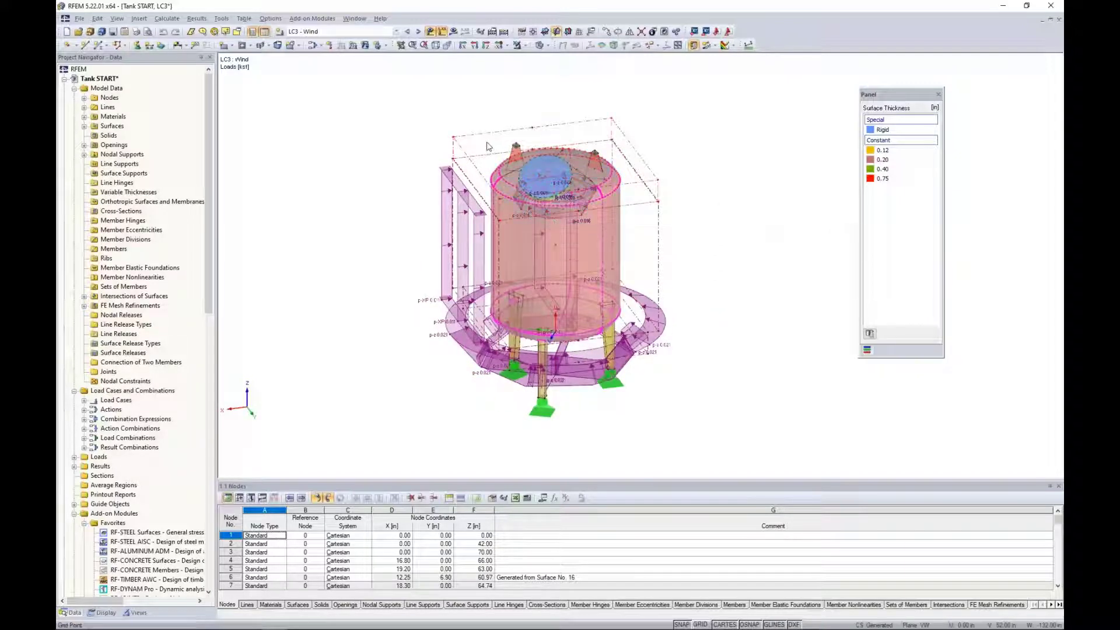
Step: Examine the loads of the combinations CO1 - 1.4D, CO2 - 1.2D + 1.6L and CO3 - 1.2D + L + W
left_click(395, 33)
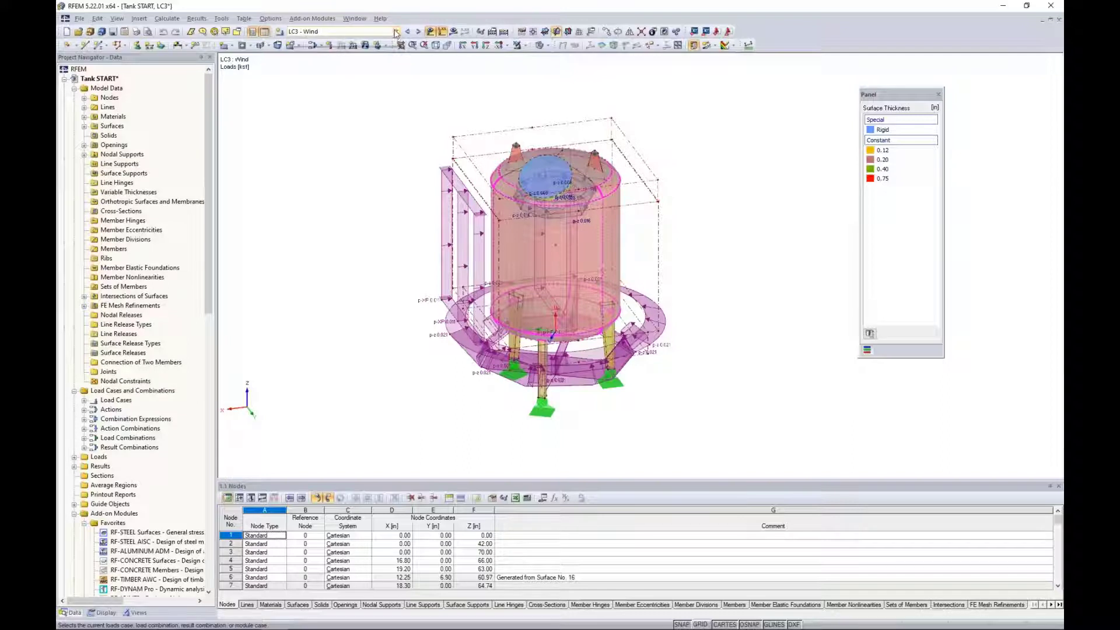
left_click(372, 67)
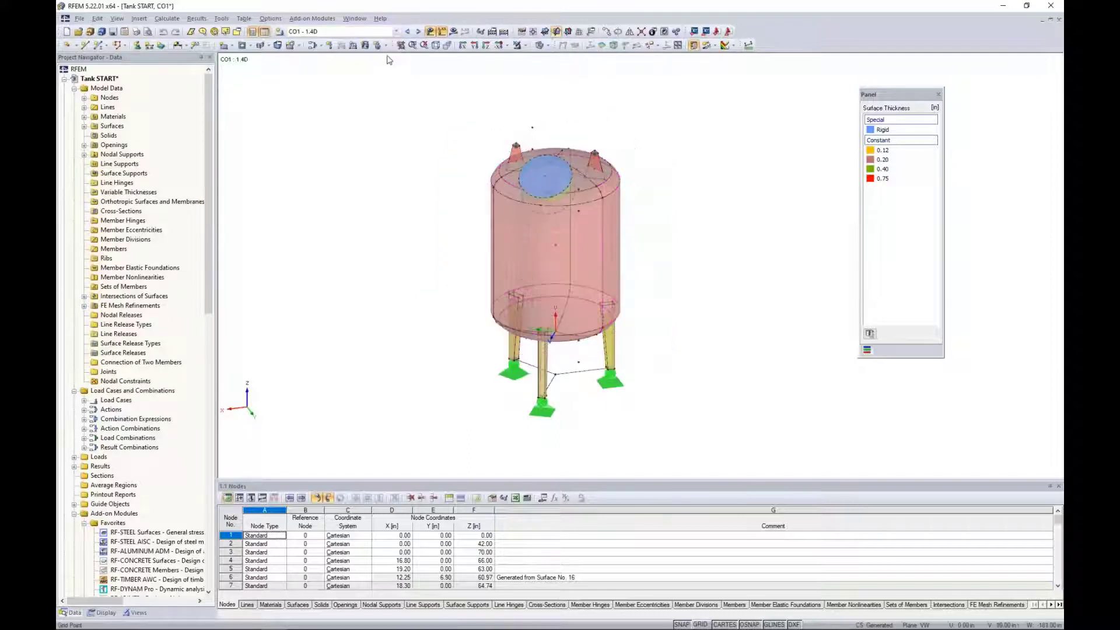
left_click(418, 32)
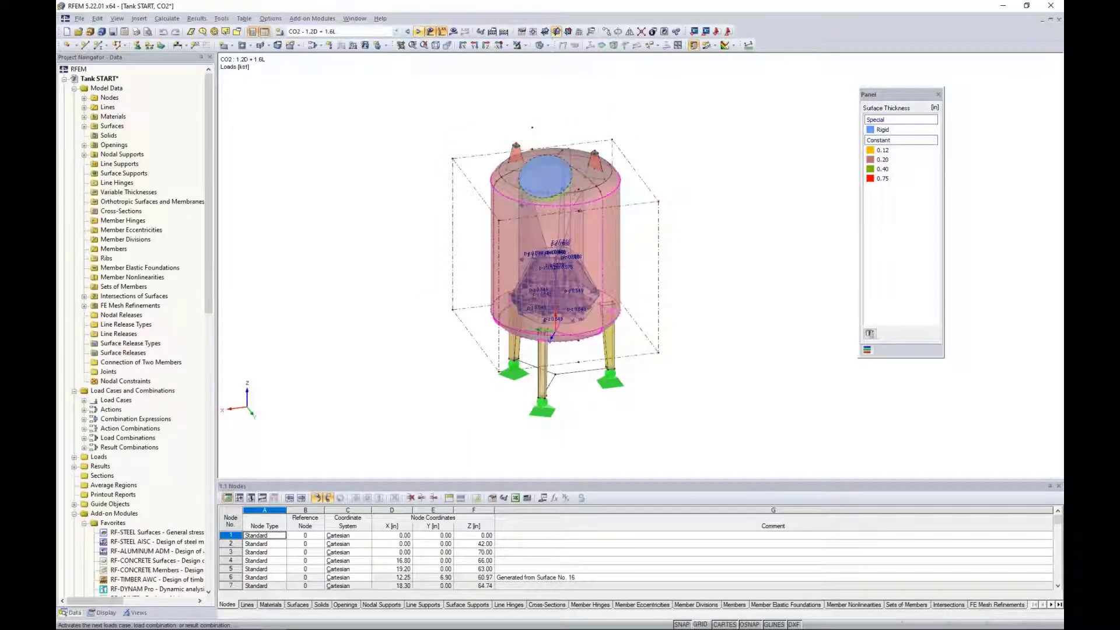
left_click(418, 31)
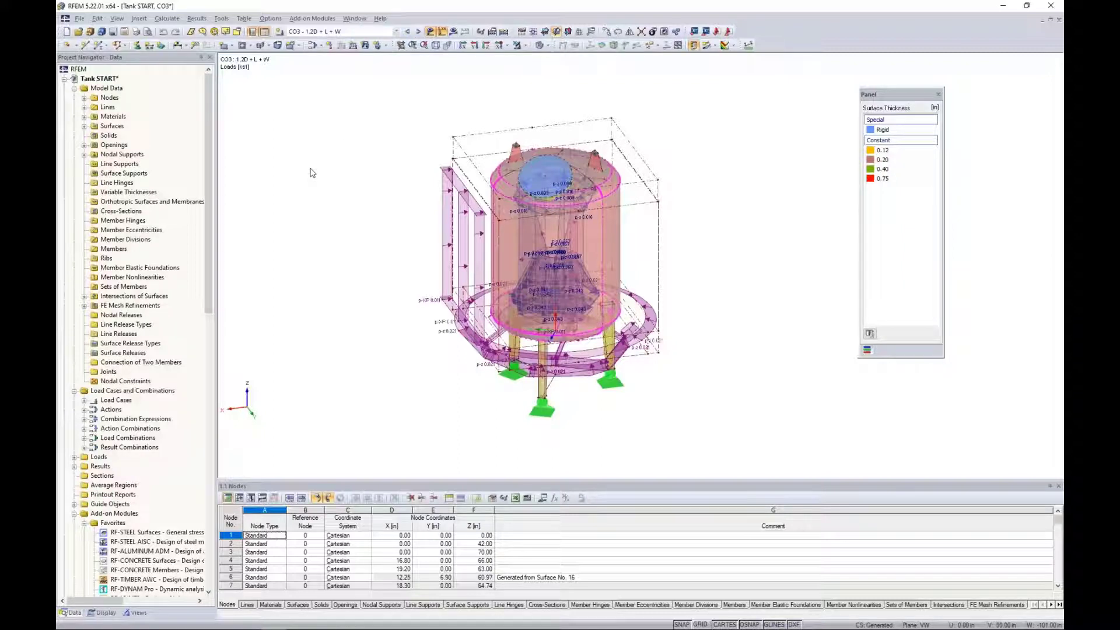
left_click(170, 21)
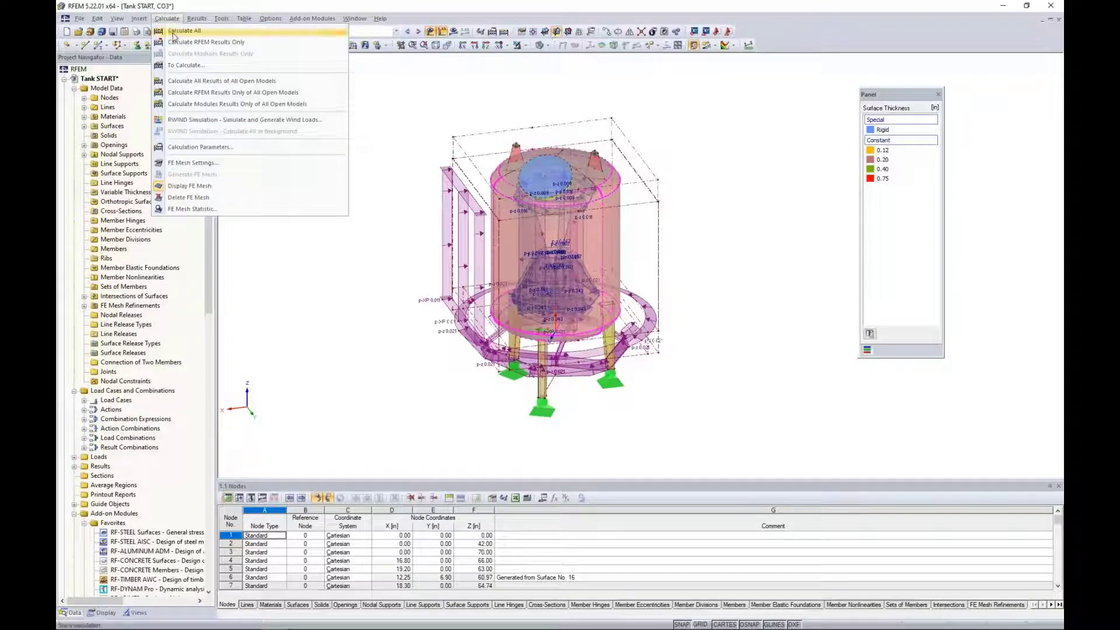
key("Escape")
Step: Show the global deformation results u for load case LC1 - Self-Weight and collapse the Surfaces result category
left_click(396, 33)
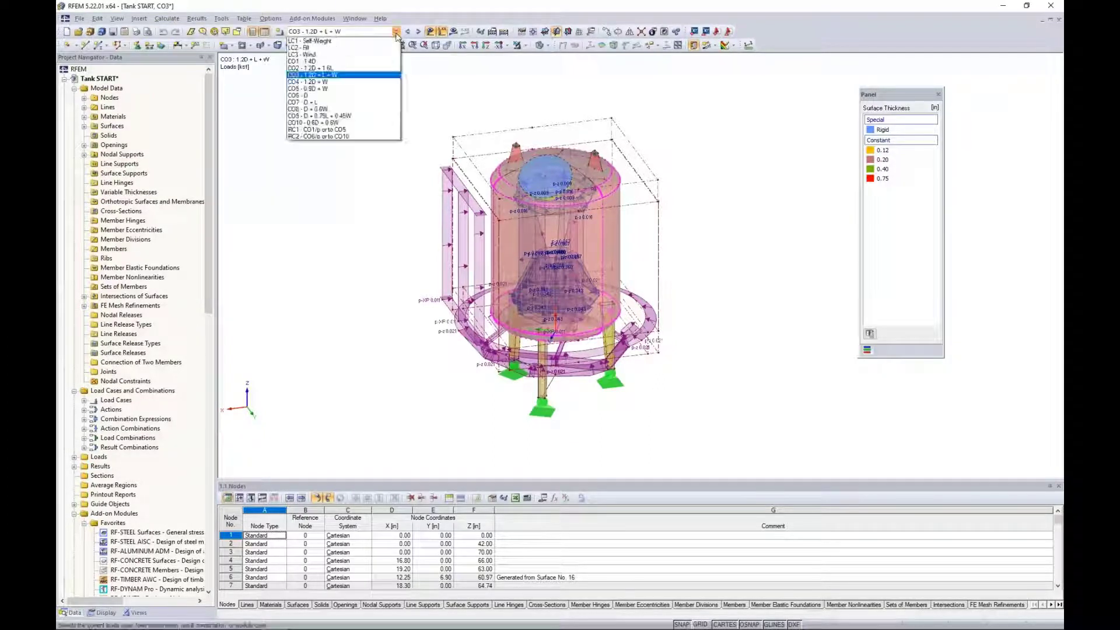
left_click(309, 41)
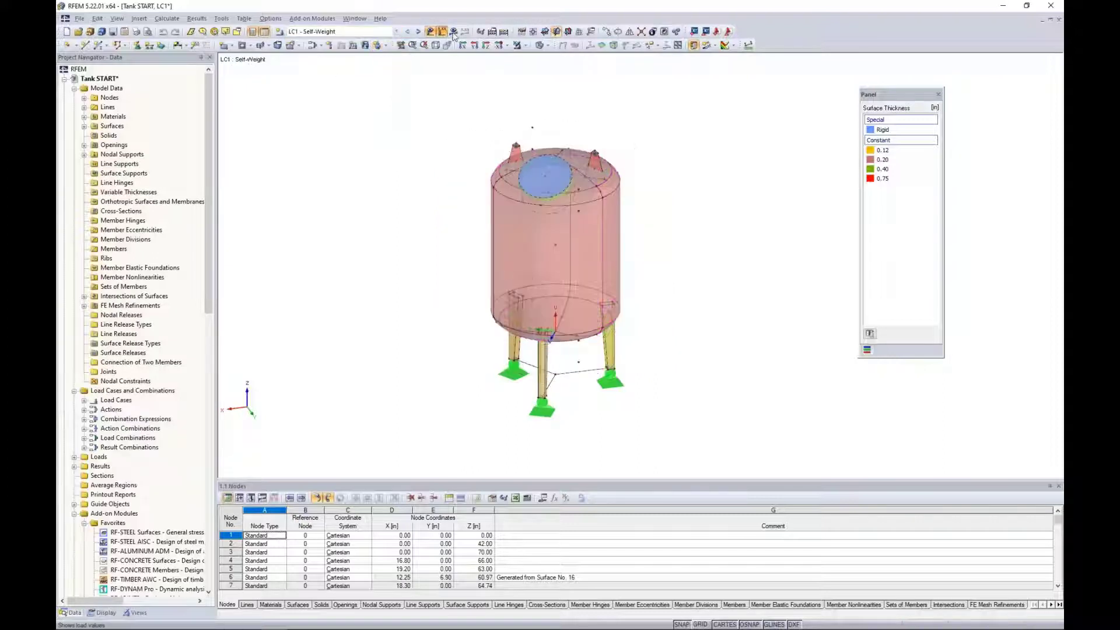
left_click(454, 33)
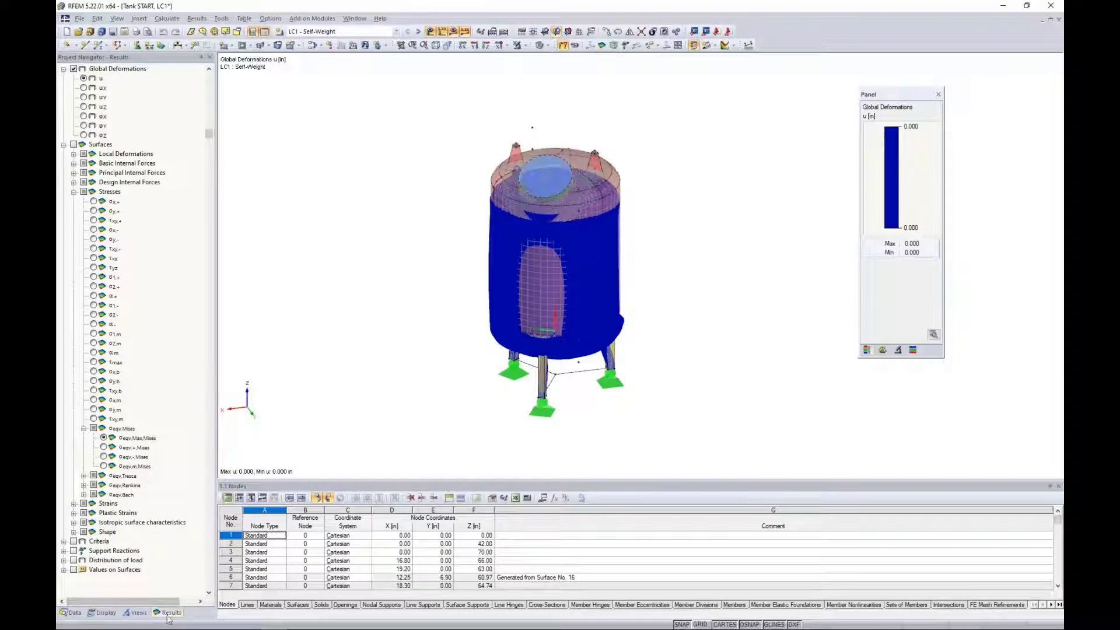
left_click(64, 145)
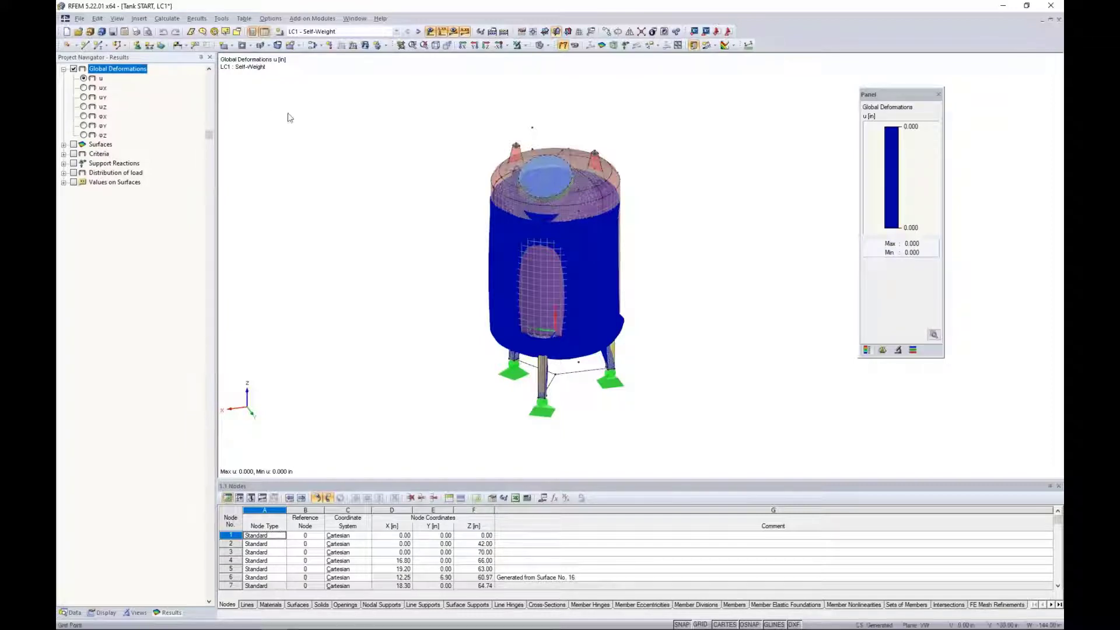
Step: View the global deformations for LC2 - Fill, LC3 - Wind and CO1 - 1.4D, and hide the loads
left_click(418, 32)
left_click(418, 32)
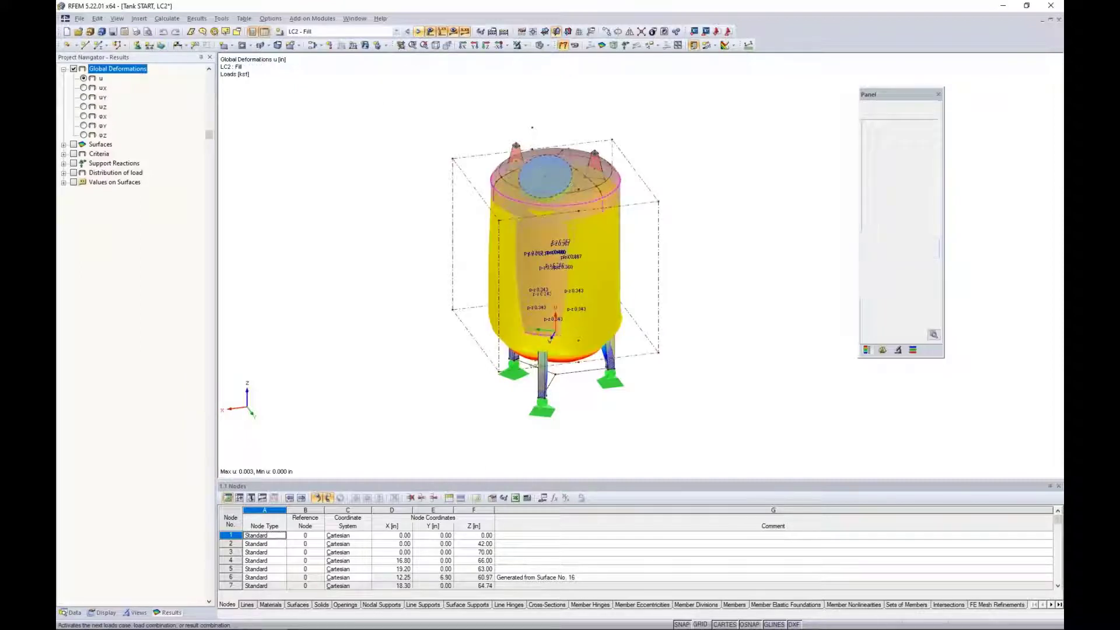
left_click(418, 32)
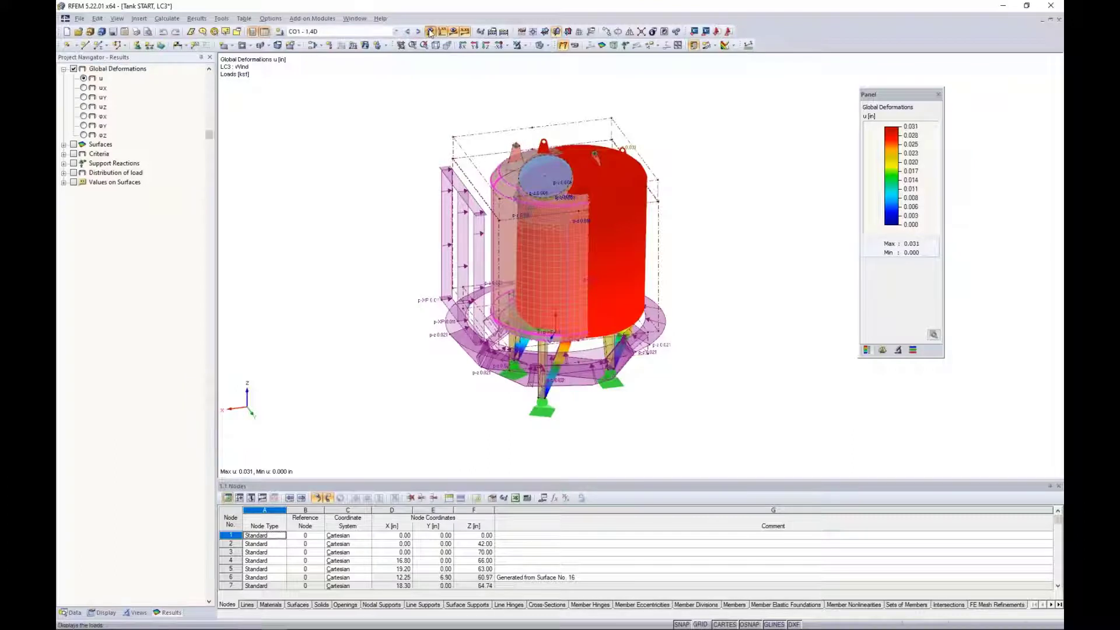
left_click(430, 32)
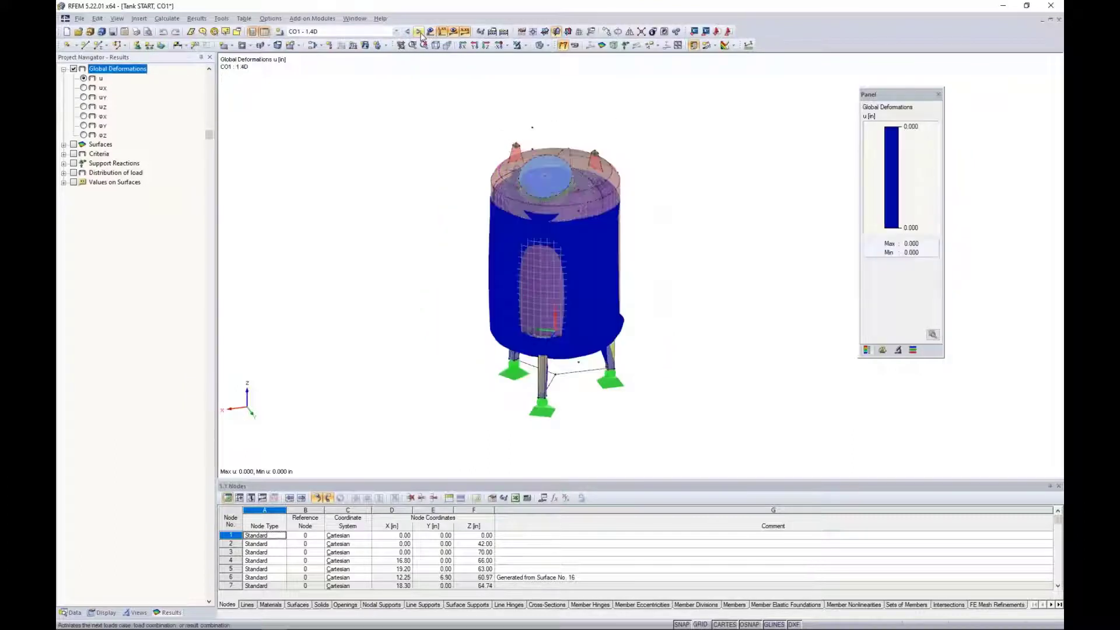
Step: Examine the tank's global deformations for the combinations CO2 - 1.2D + 1.6L and CO3 - 1.2D + L + W
left_click(419, 33)
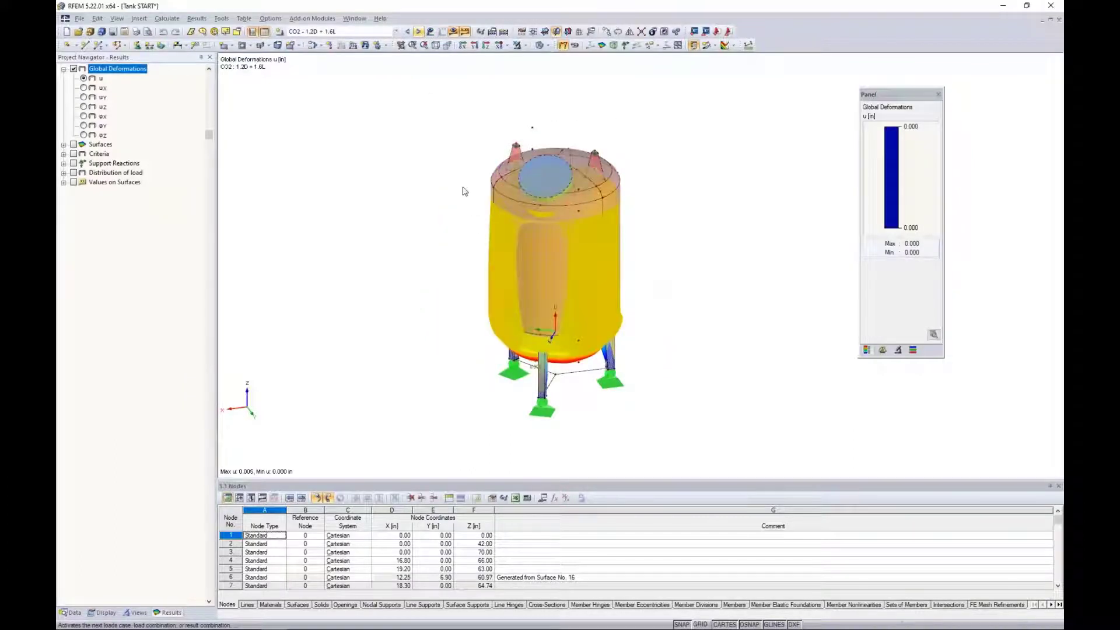
mouse_move(464, 190)
middle_mouse_down("ctrl")
mouse_move(458, 178)
mouse_move(468, 177)
middle_mouse_up("ctrl")
scroll(468, 177, "down", 1)
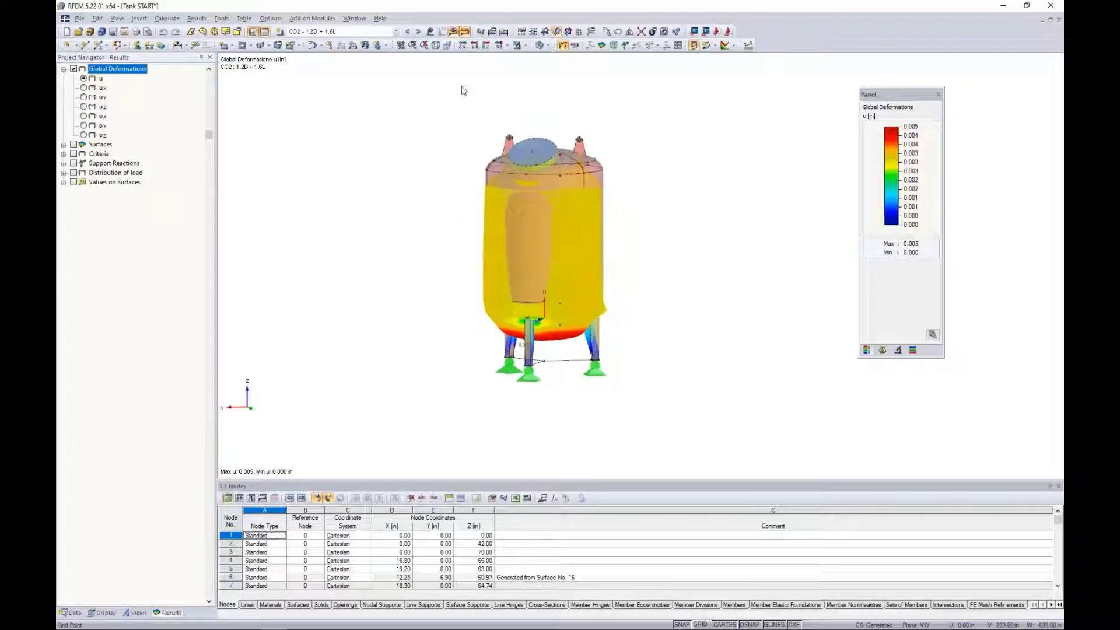
left_click(418, 32)
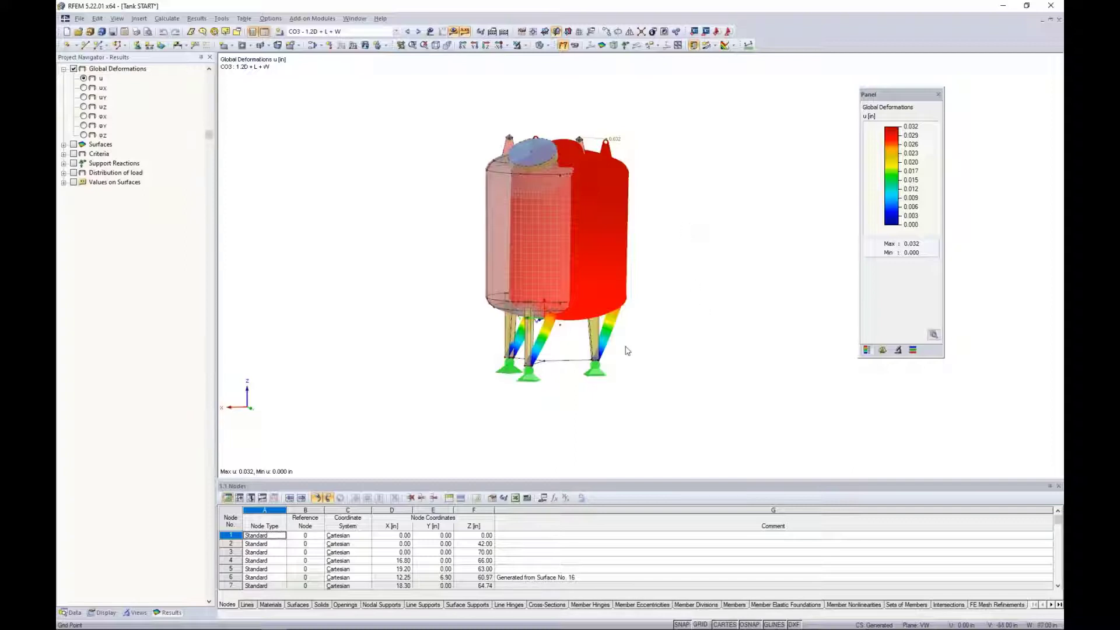
scroll(616, 350, "up", 2)
middle_click_drag(657, 320, 660, 370)
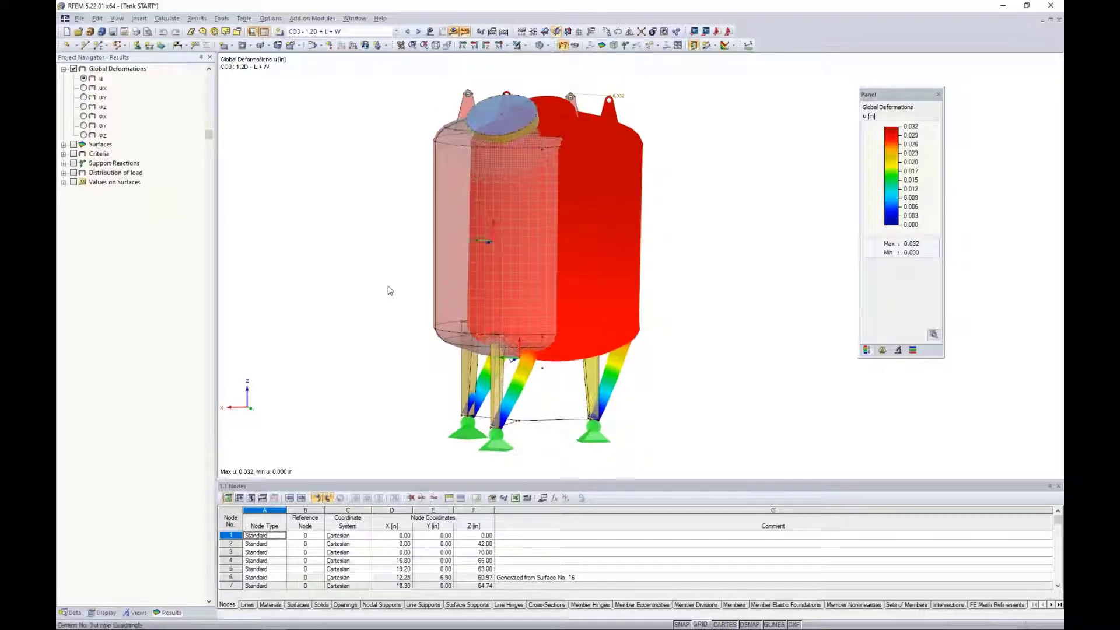
middle_click_drag(402, 294, 412, 303, "ctrl")
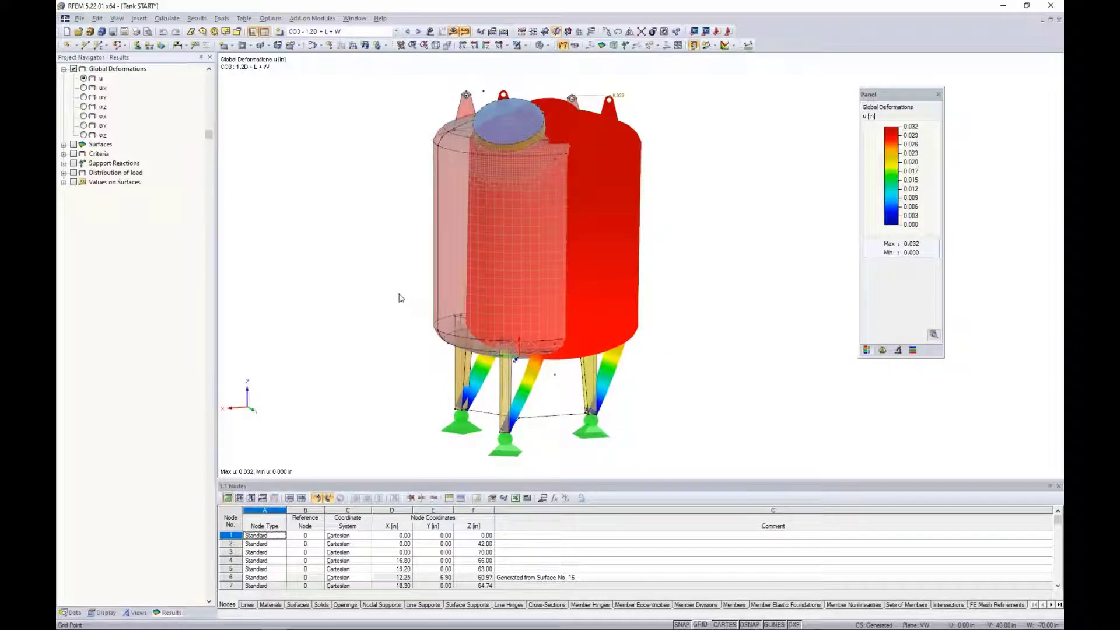
Step: Switch to LC2 - Fill and review the settings of the free rectangular load acting on the tank walls
left_click(350, 34)
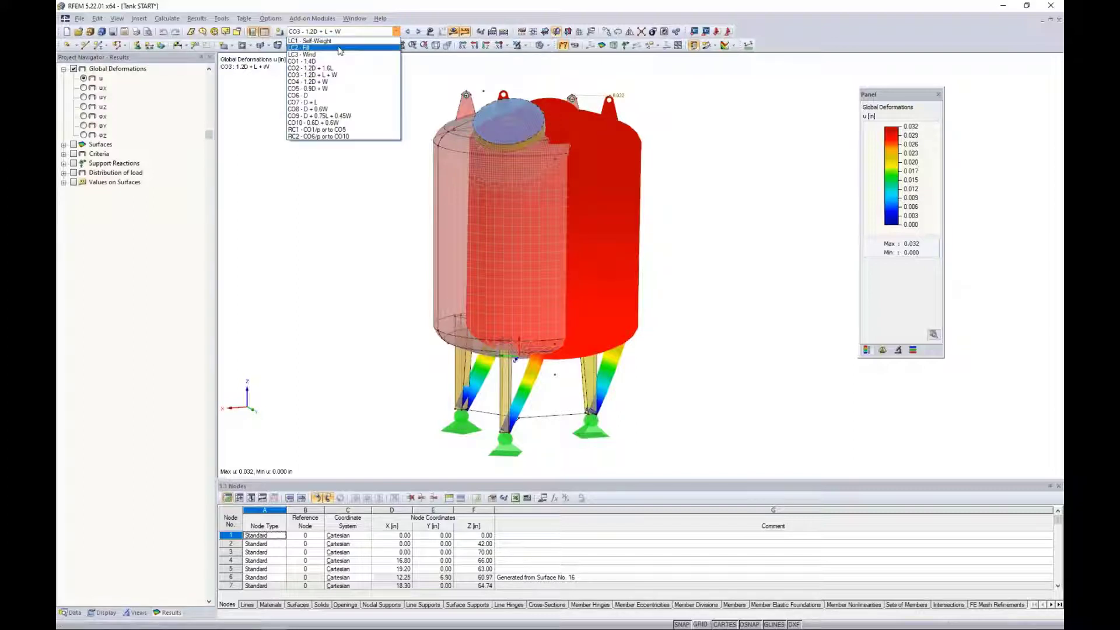
left_click(339, 47)
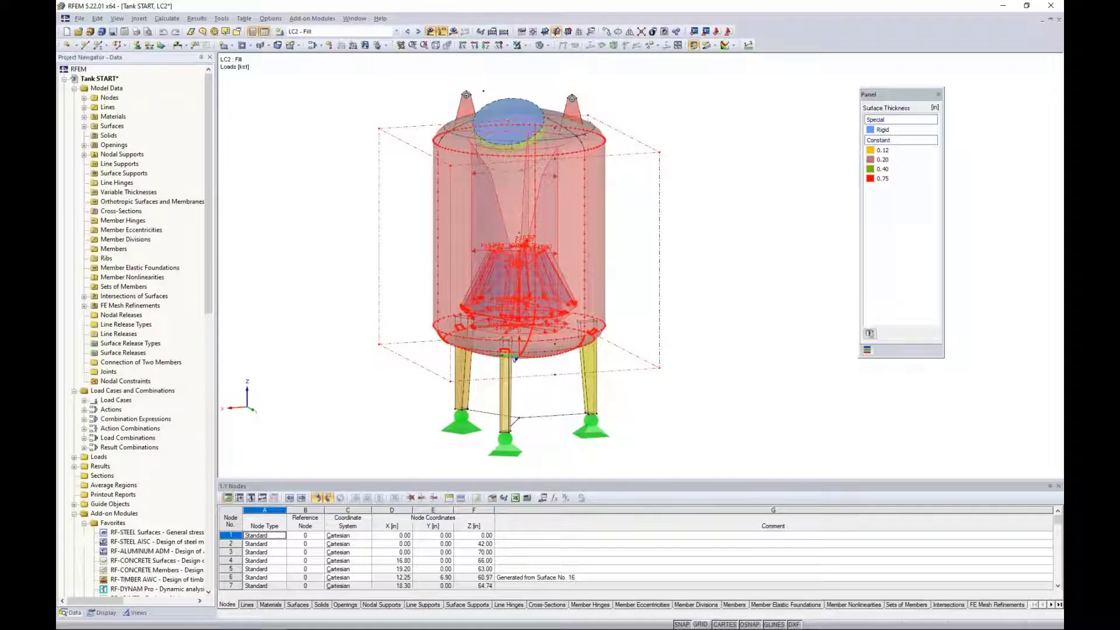
double_click(515, 358)
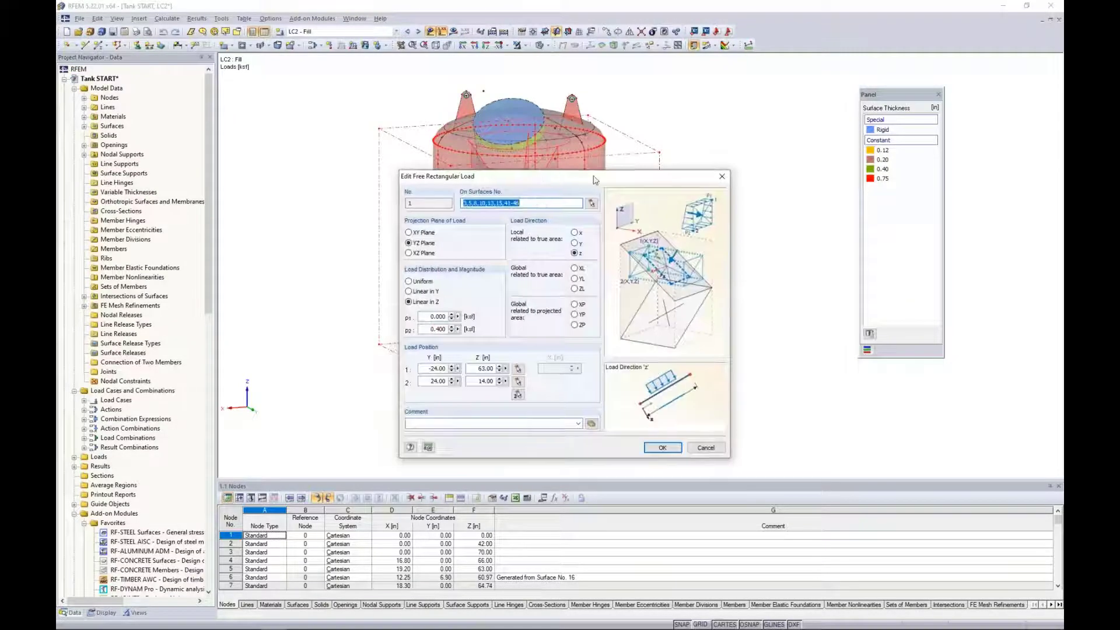
left_click_drag(595, 180, 779, 110)
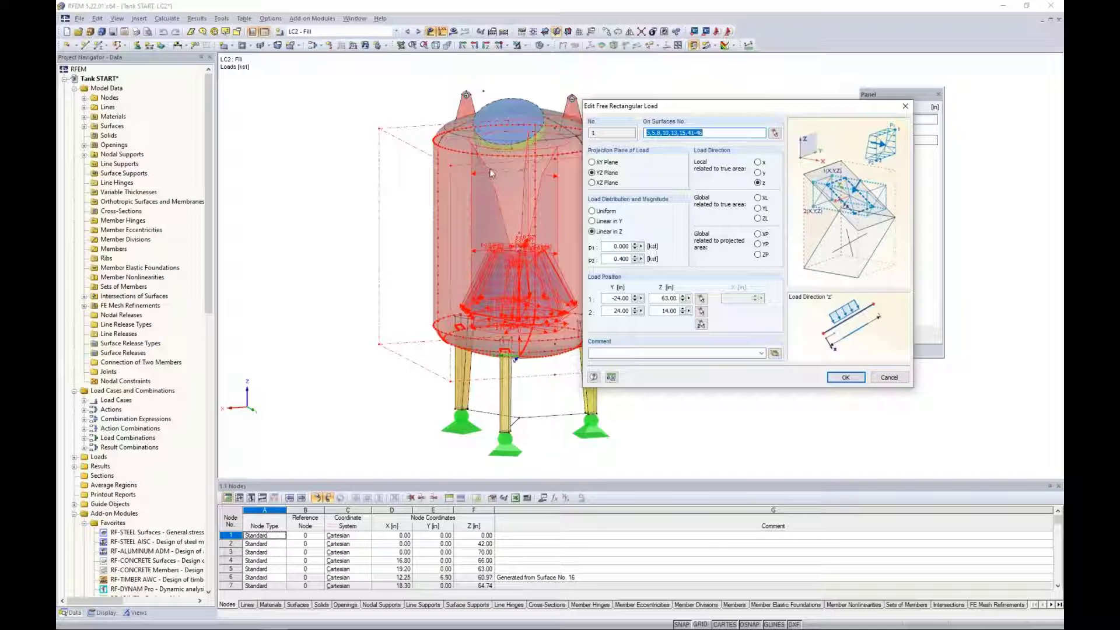
left_click(845, 377)
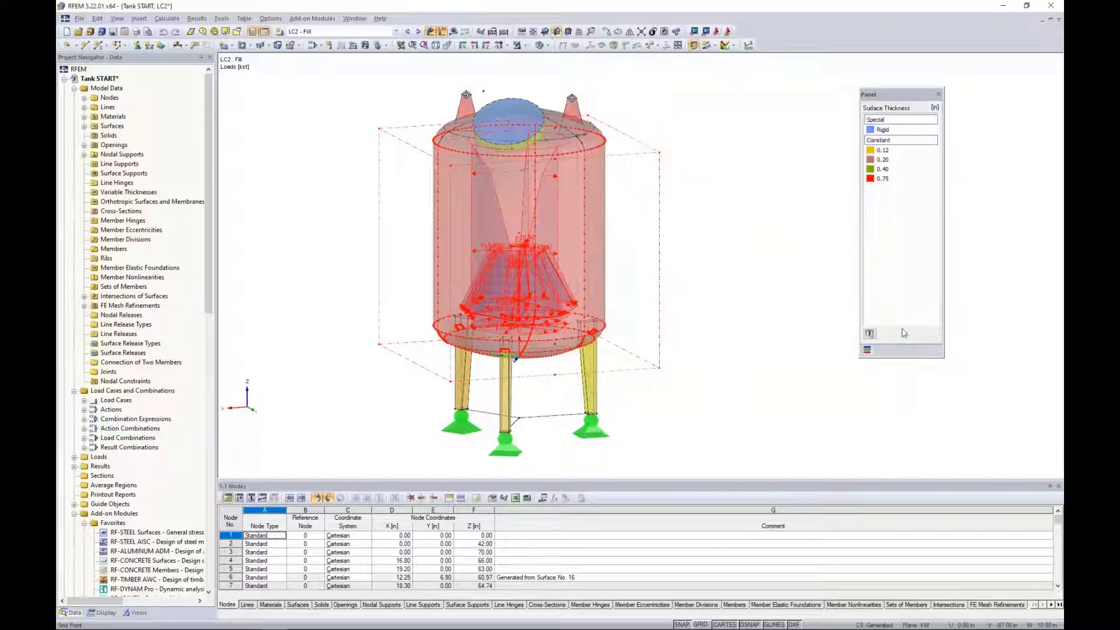
Step: Show the Distribution of load results for LC2 - Fill instead of the global deformations, with the load symbols hidden
left_click(454, 31)
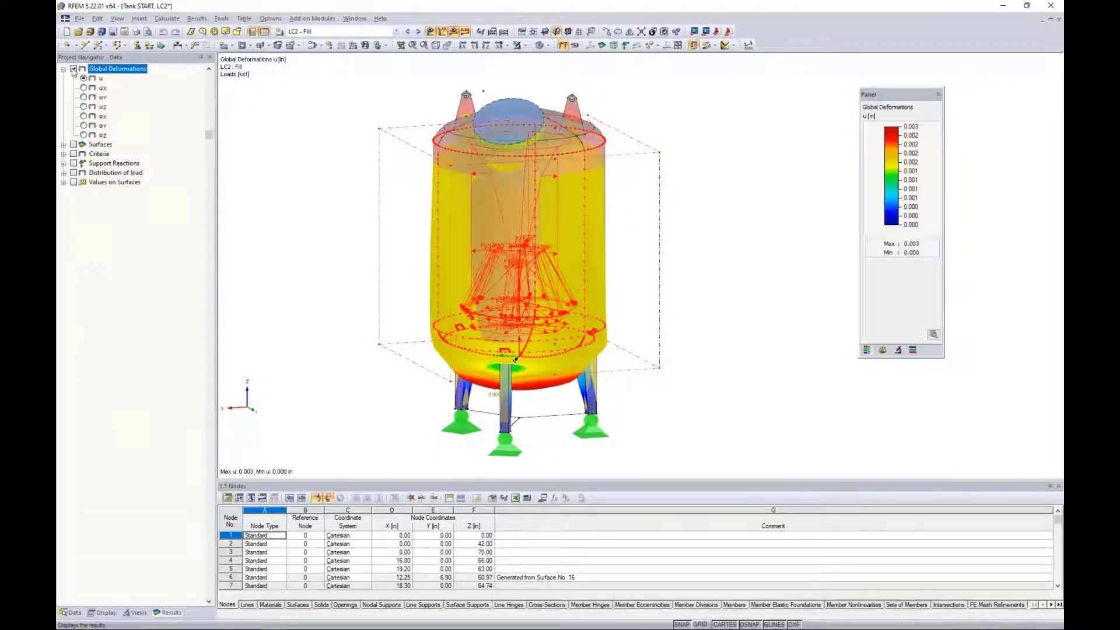
left_click(73, 68)
left_click(64, 68)
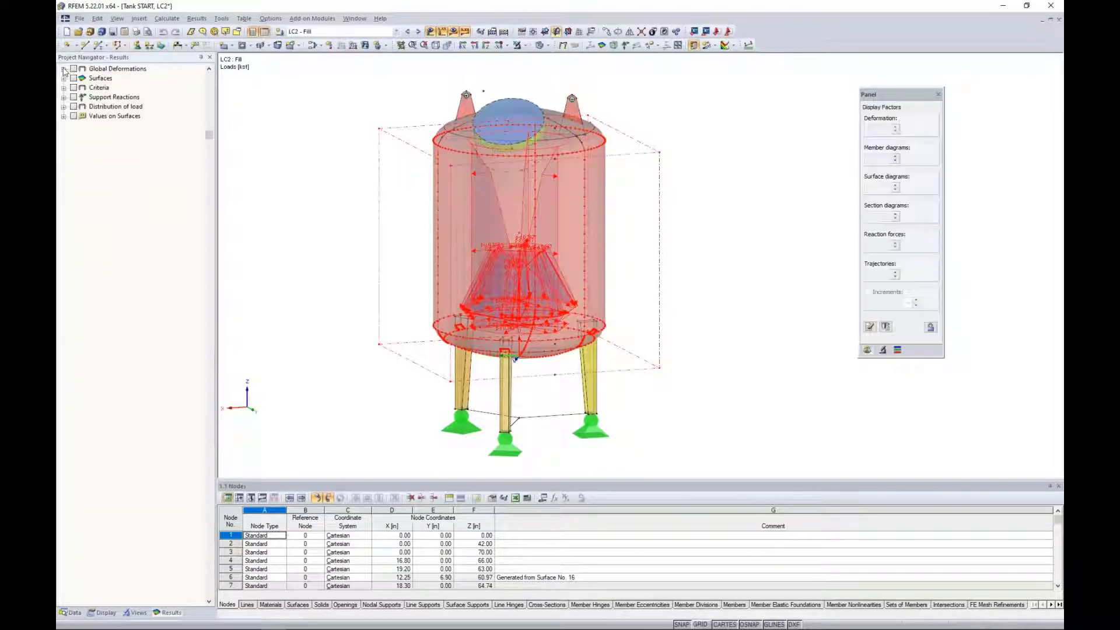
left_click(64, 107)
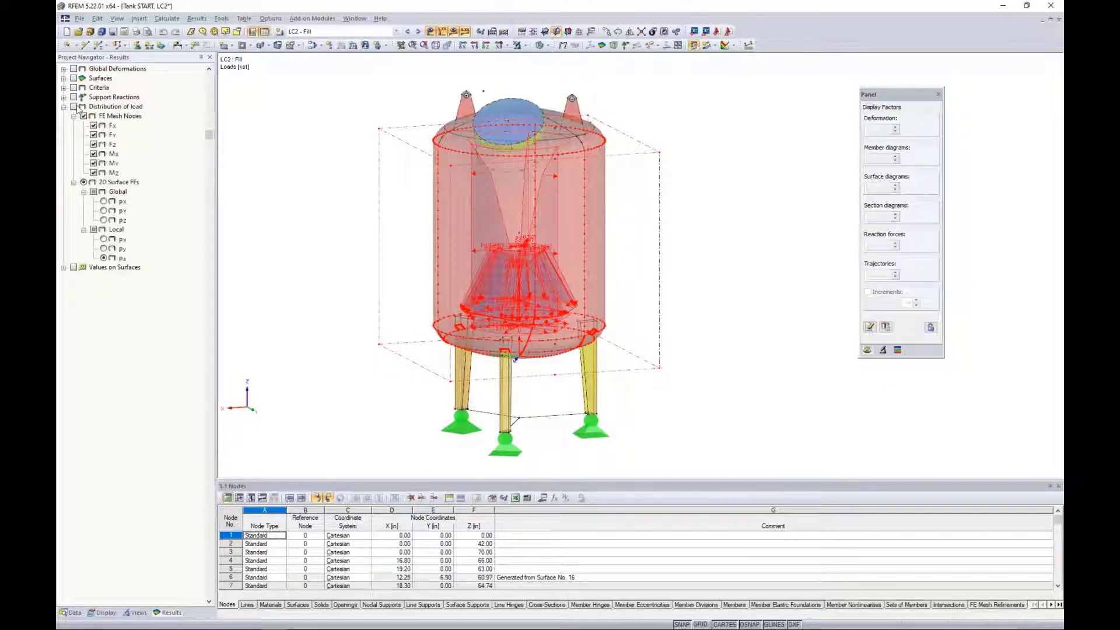
left_click(74, 106)
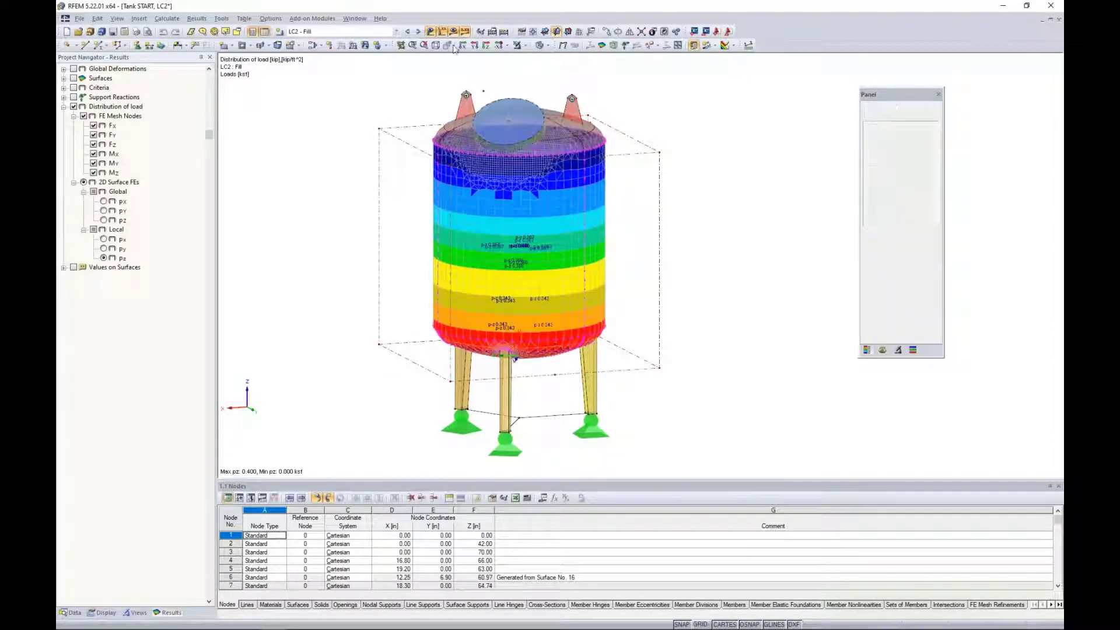
left_click(441, 31)
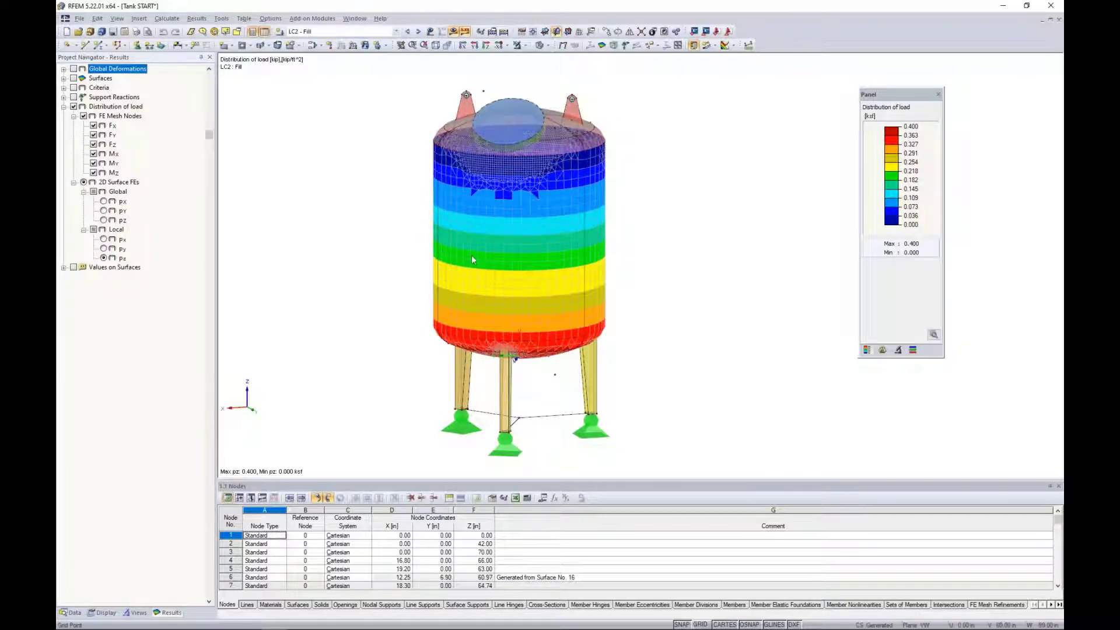
Step: Examine the LC2 - Fill load distribution on the tank walls and on the underside of the tank against the color scale
middle_click_drag(645, 283, 685, 204)
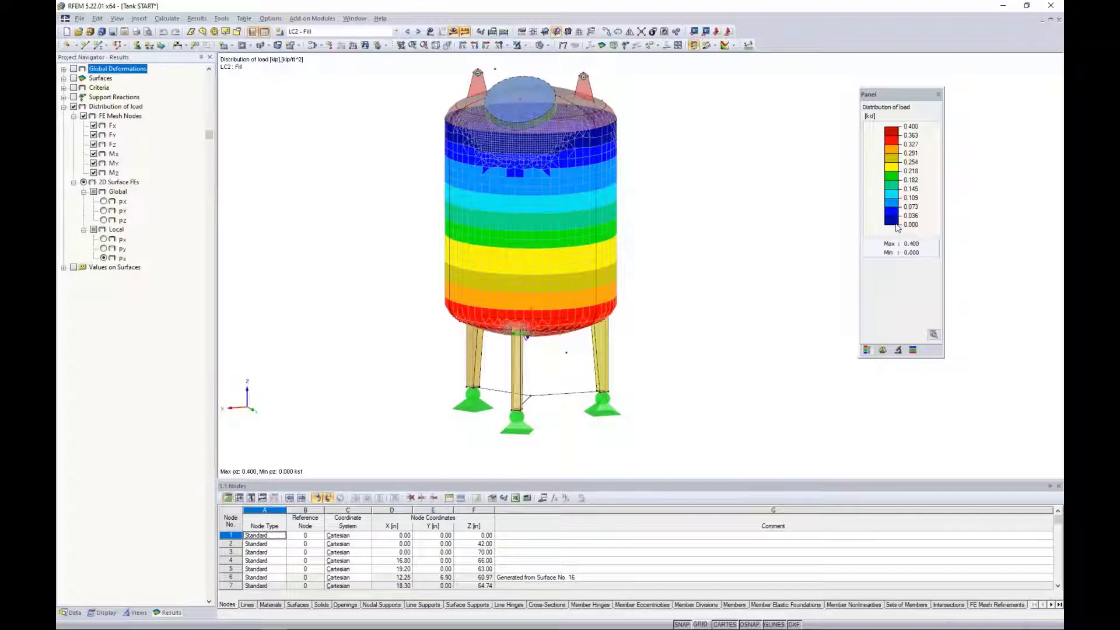
middle_click_drag(642, 342, 619, 114, "ctrl")
scroll(528, 286, "up", 4)
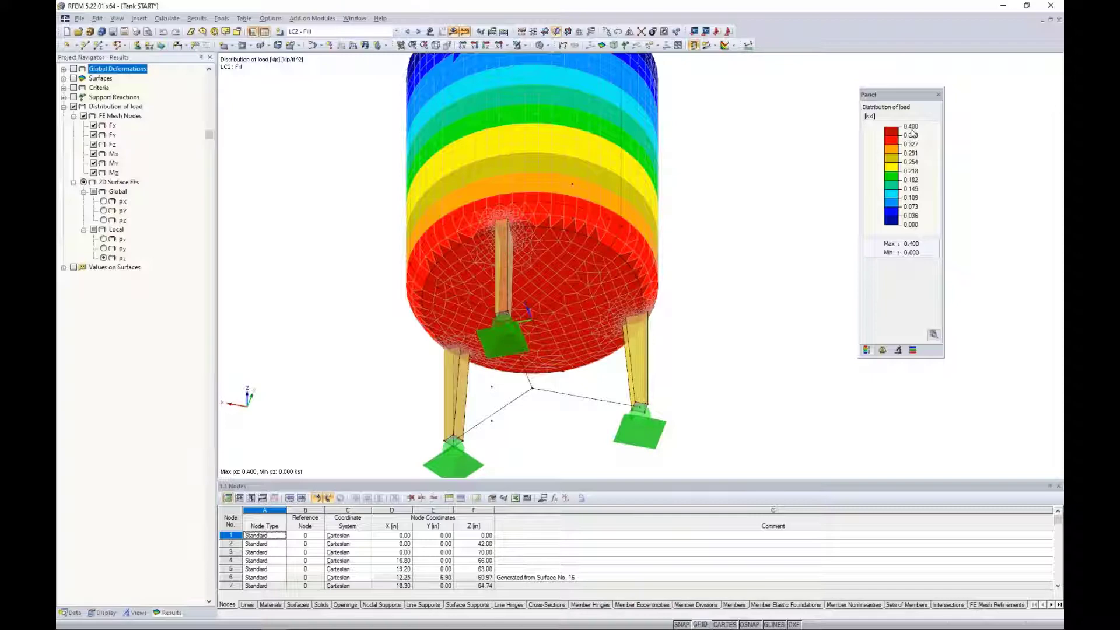
scroll(704, 166, "down", 3)
middle_click_drag(705, 143, 715, 274, "ctrl")
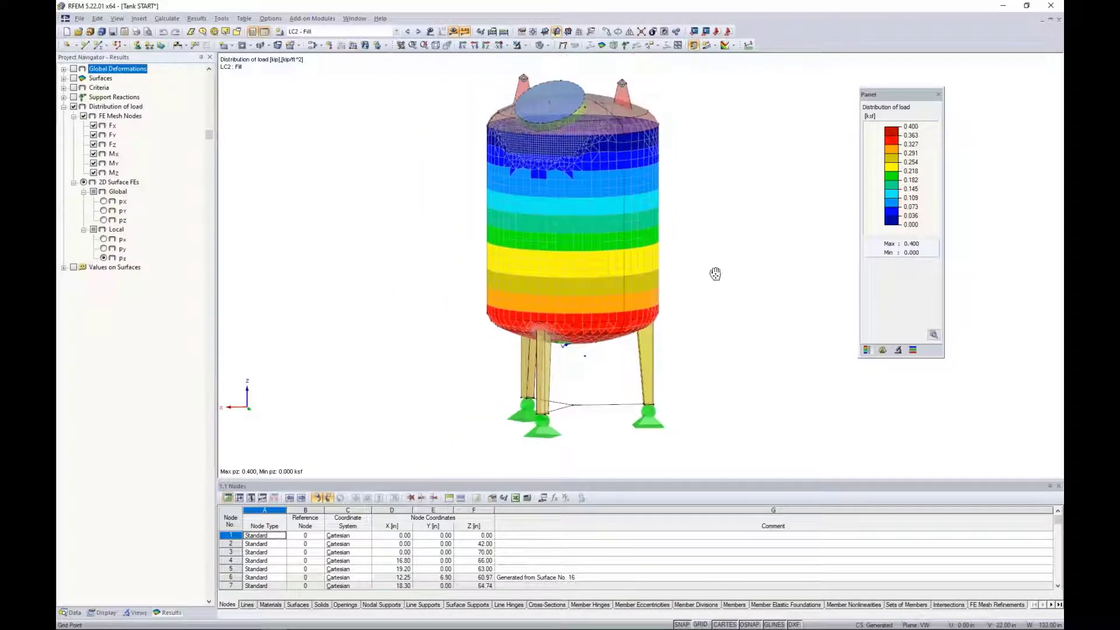
Step: Switch to LC3 - Wind and briefly show its load symbols over the load distribution before hiding them again
left_click(418, 32)
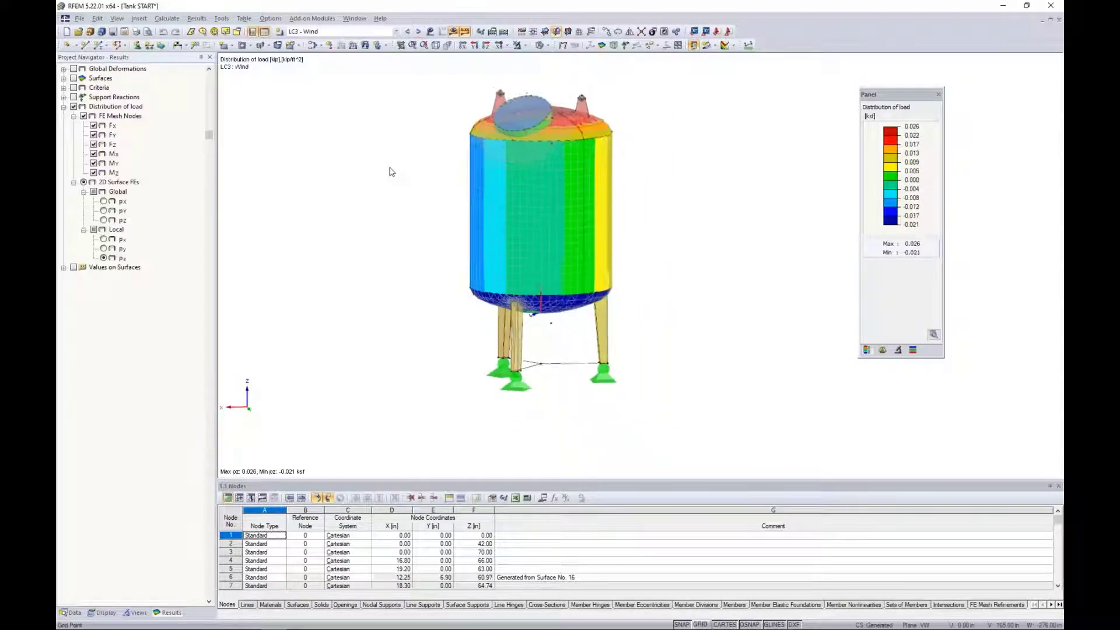
scroll(402, 175, "down", 2)
left_click(431, 32)
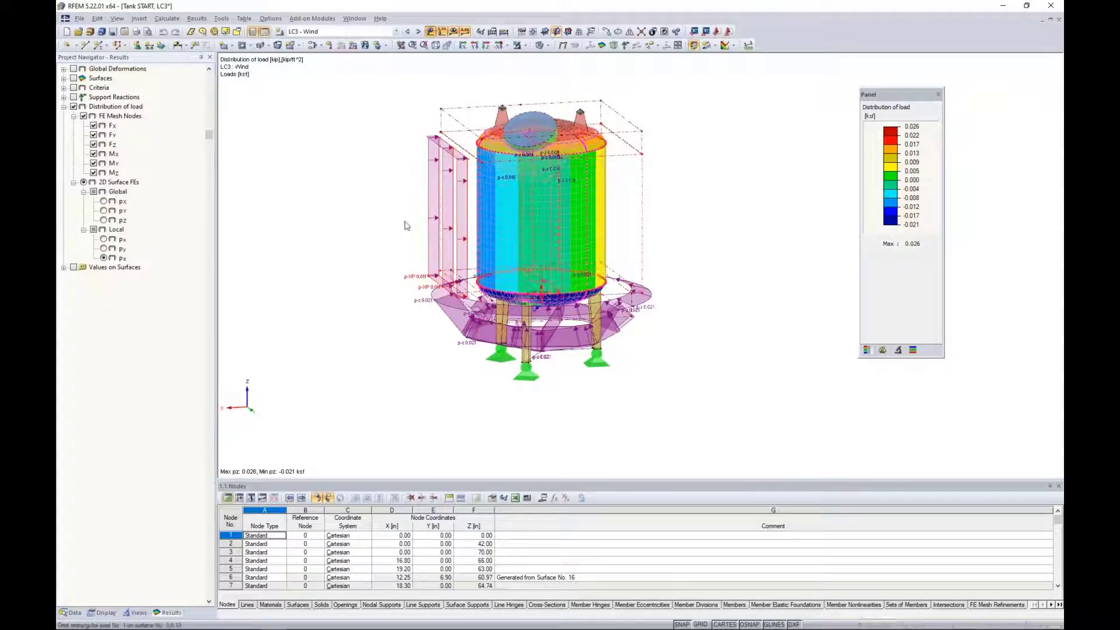
scroll(370, 225, "up", 2)
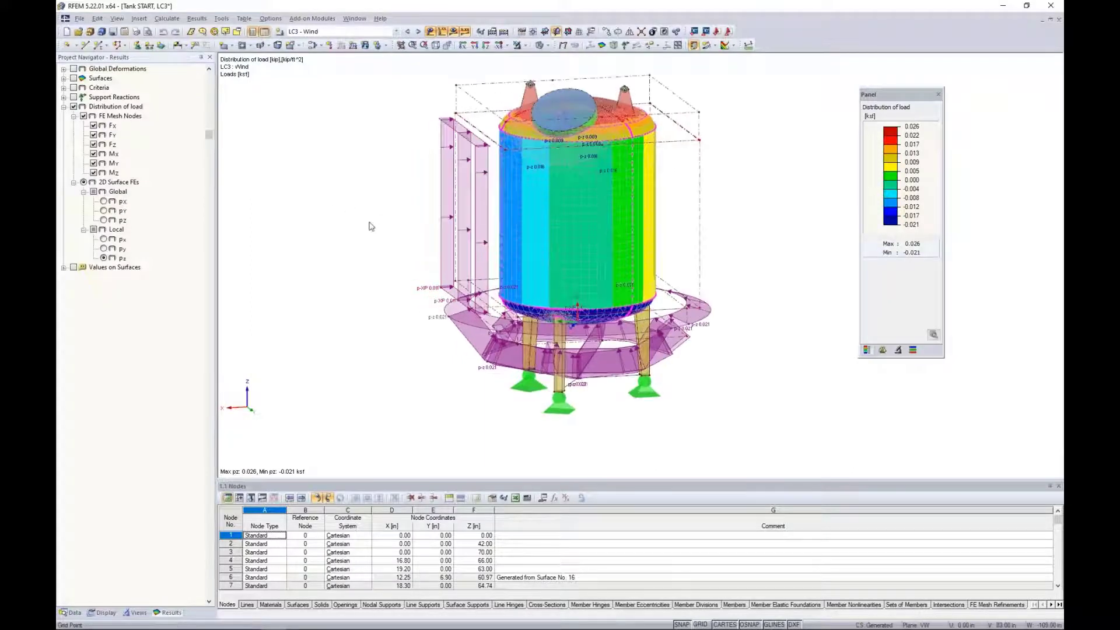
left_click(431, 32)
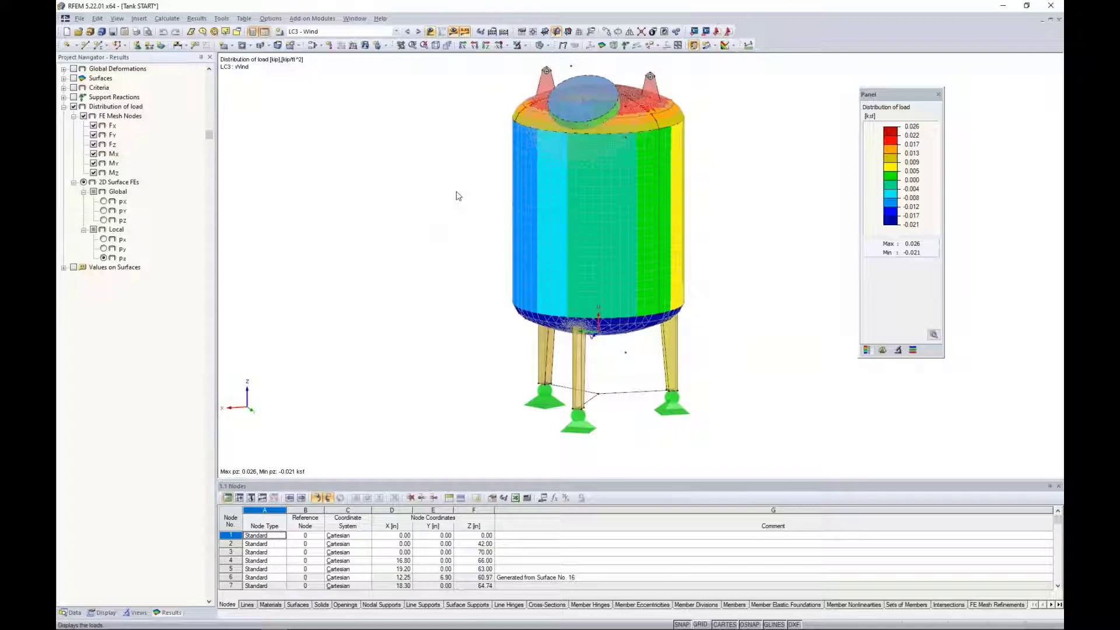
Step: Examine the LC3 - Wind load distribution around the tank walls, on the roof and on the underside
middle_click_drag(417, 231, 700, 242, "ctrl")
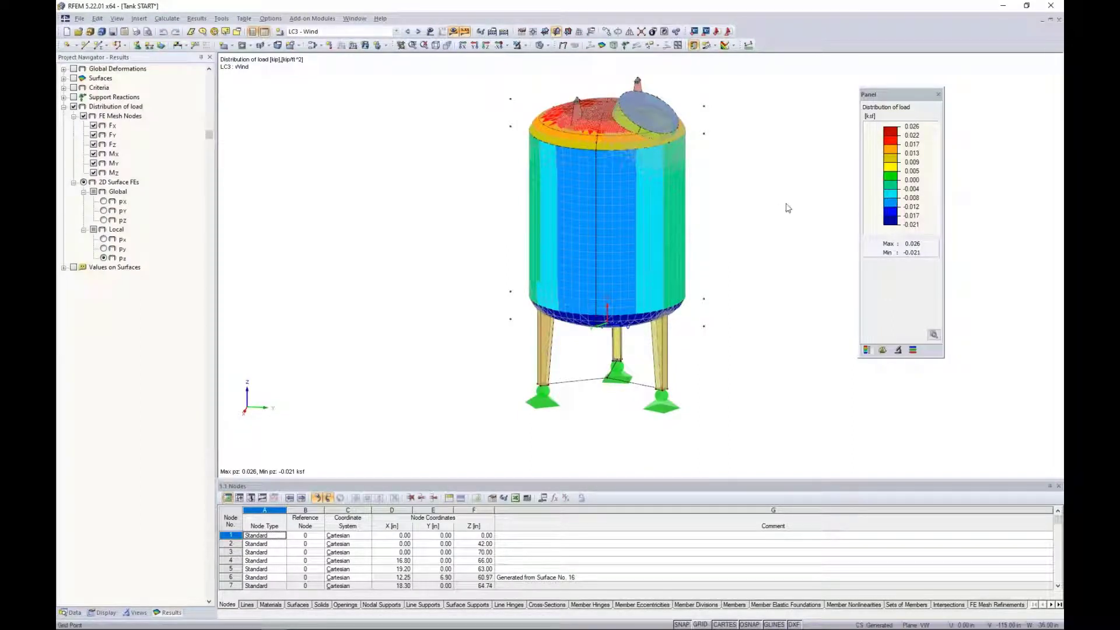
middle_click_drag(788, 207, 620, 247, "ctrl")
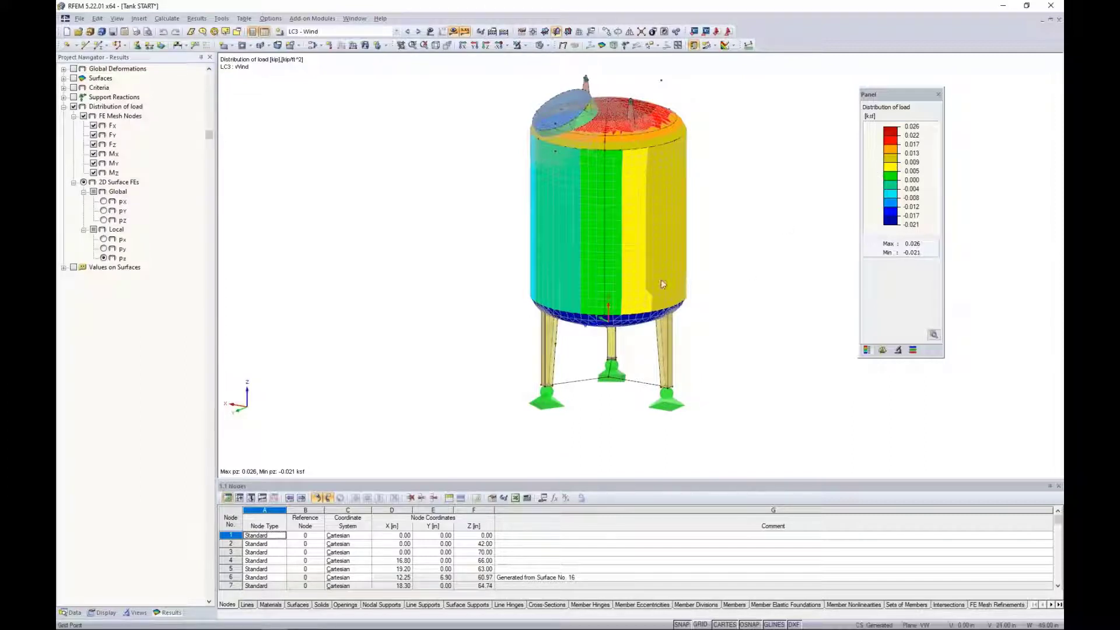
middle_click_drag(500, 257, 750, 240, "ctrl")
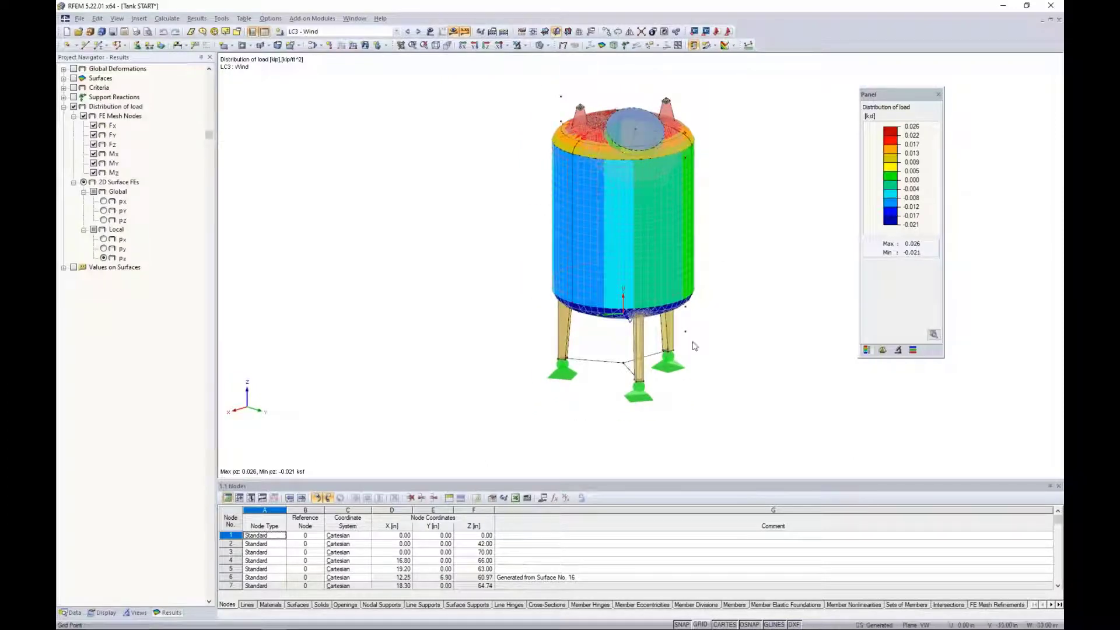
middle_click_drag(762, 250, 451, 233, "ctrl")
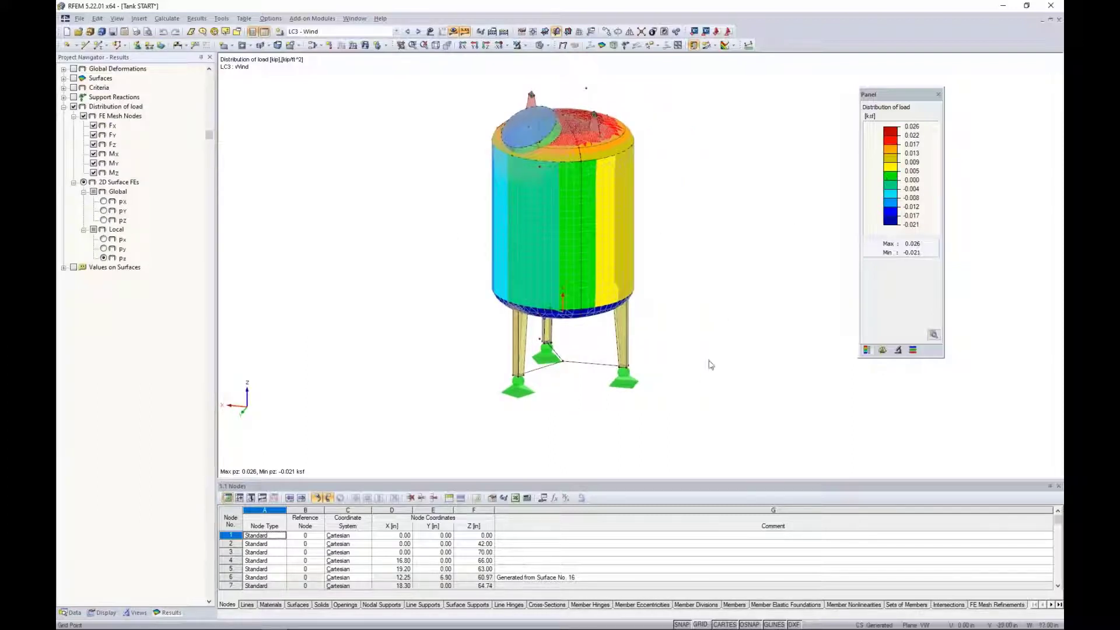
middle_click_drag(708, 363, 703, 146, "ctrl")
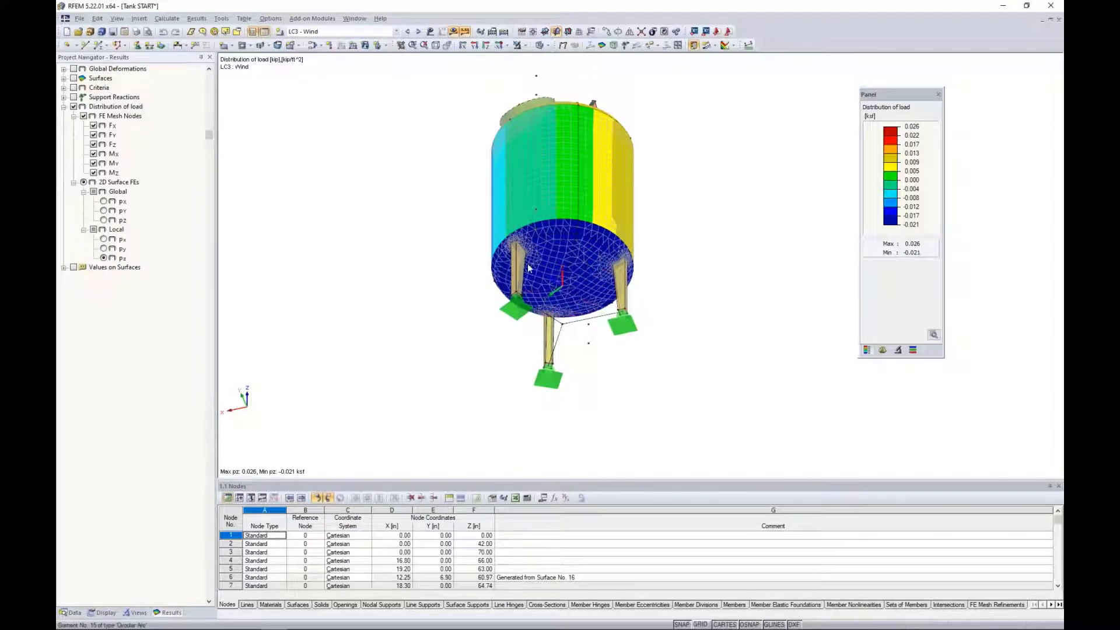
middle_click_drag(683, 186, 658, 375, "ctrl")
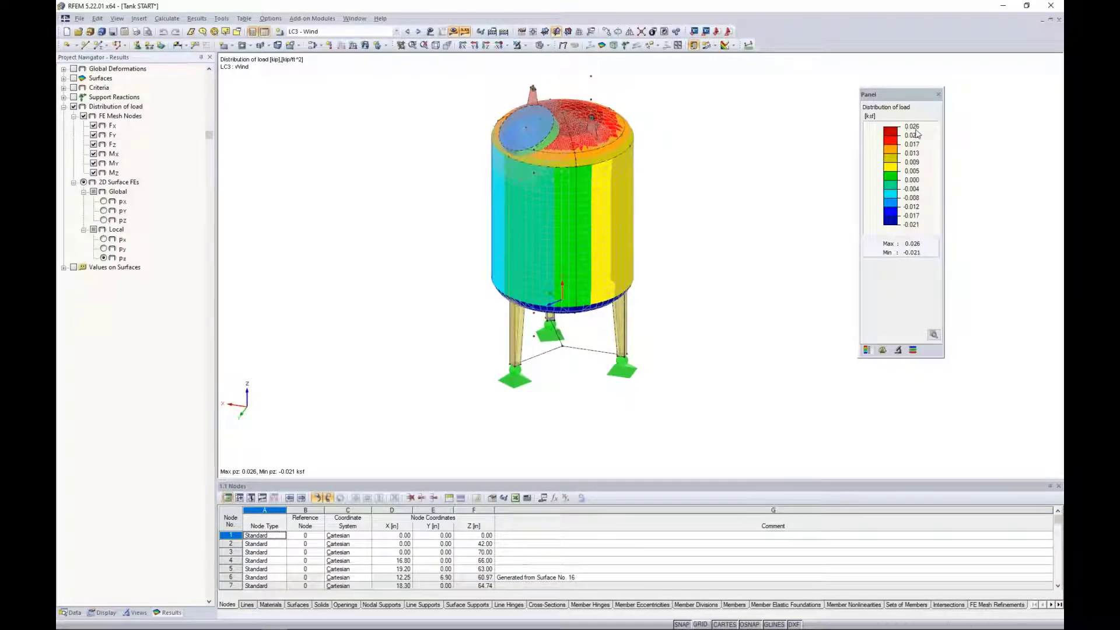
scroll(721, 215, "up", 2)
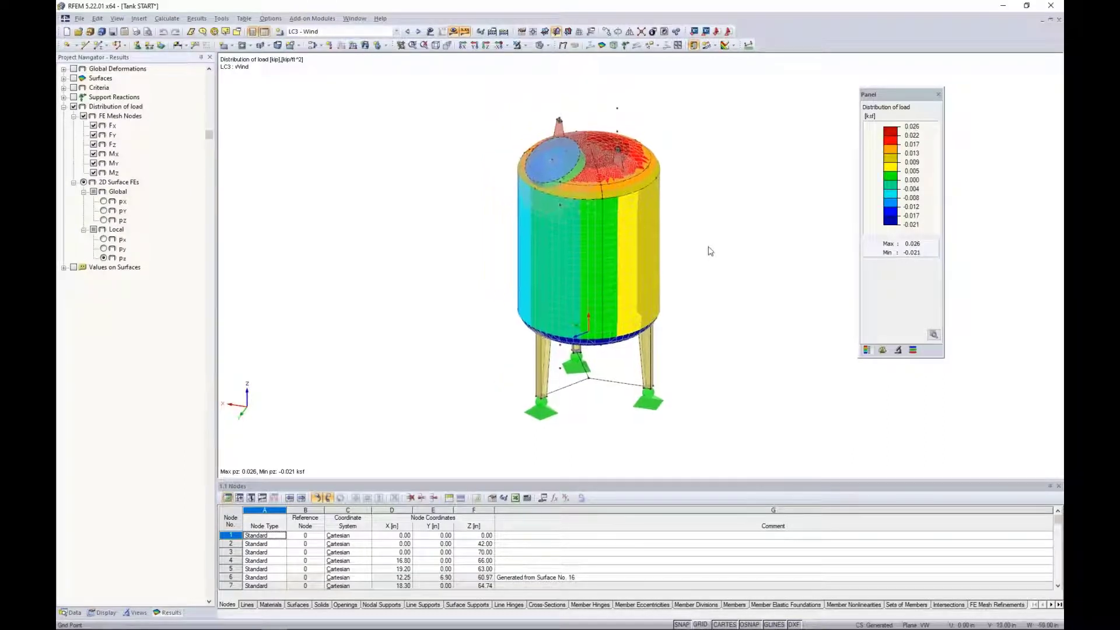
scroll(711, 250, "up", 2)
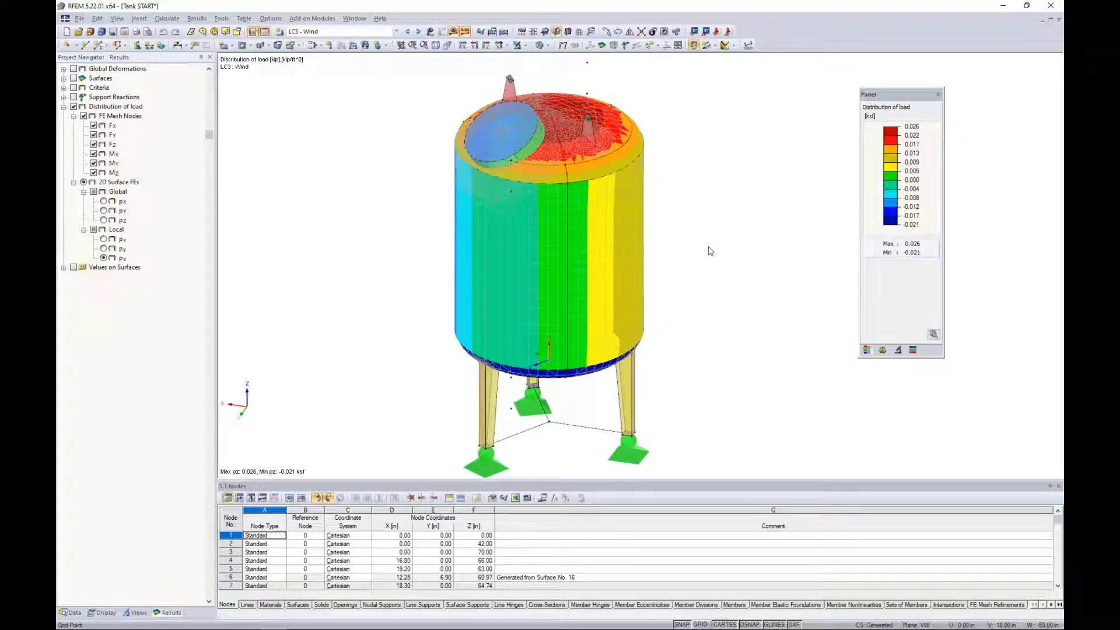
Step: Turn off the Distribution of load results and collapse their entry so only the tank model is shown
left_click(63, 107)
left_click(74, 106)
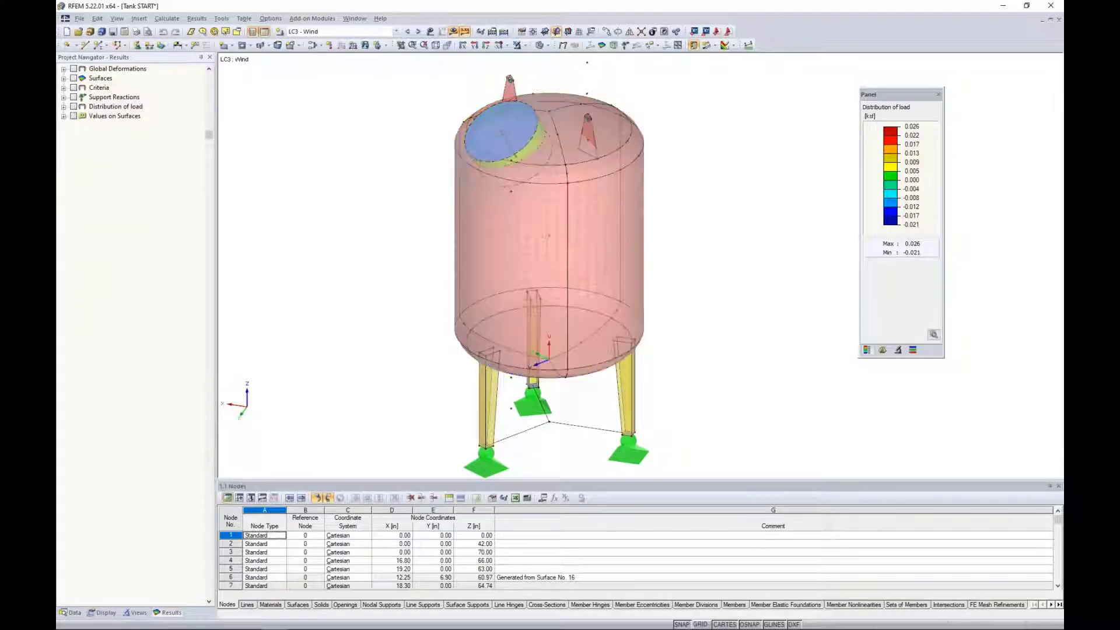
scroll(388, 200, "down", 2)
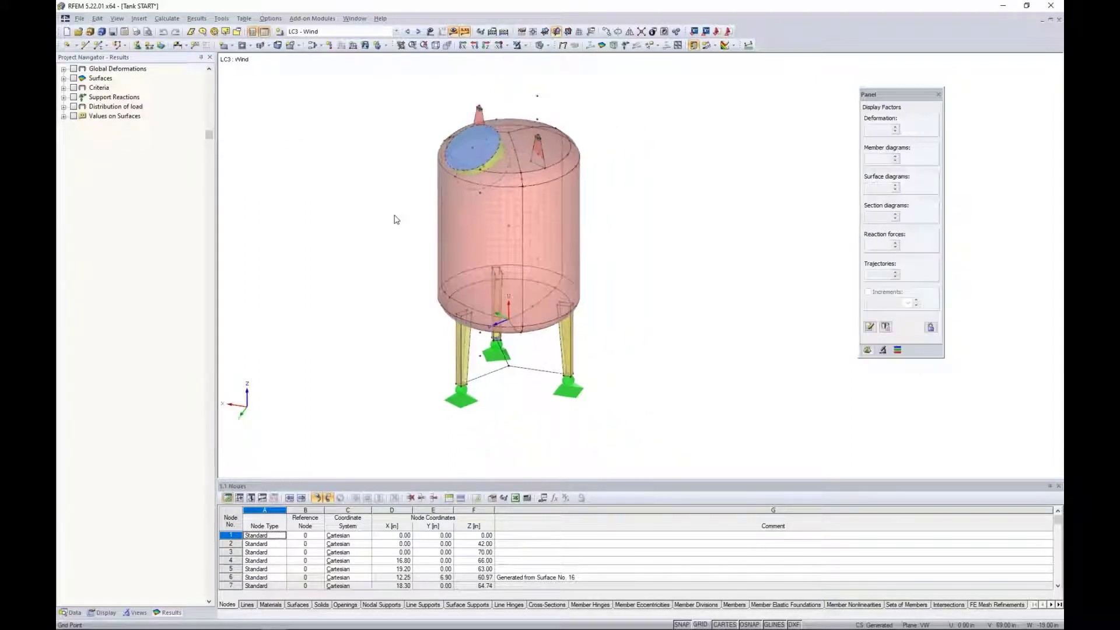
Step: Select the whole tank model and review its center of gravity, weight and envelope size without creating a node
left_click_drag(671, 439, 406, 86)
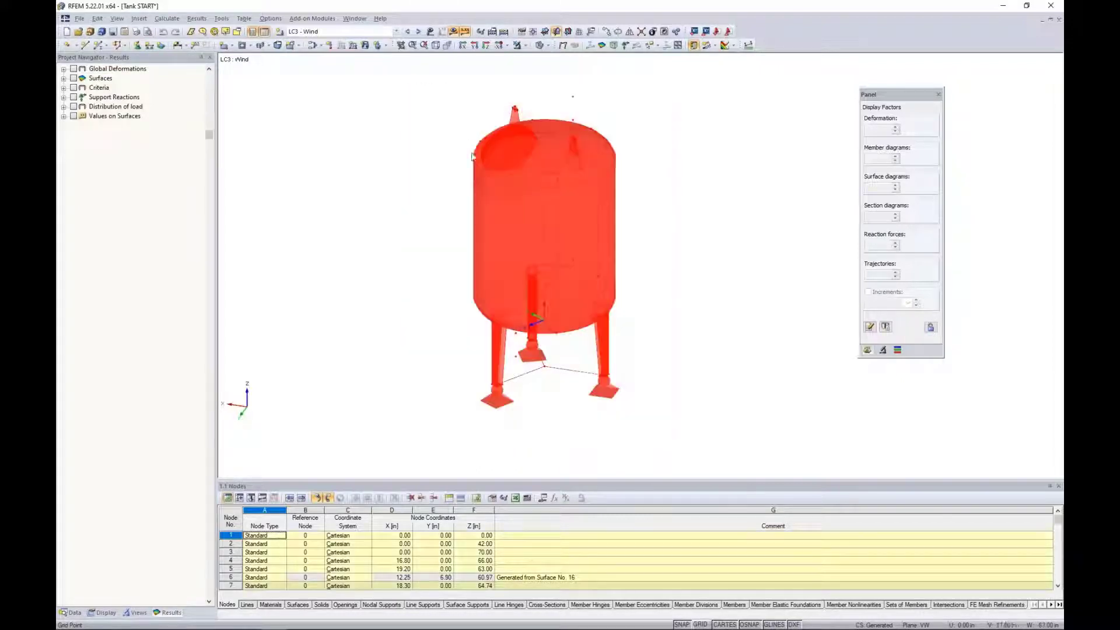
right_click(497, 190)
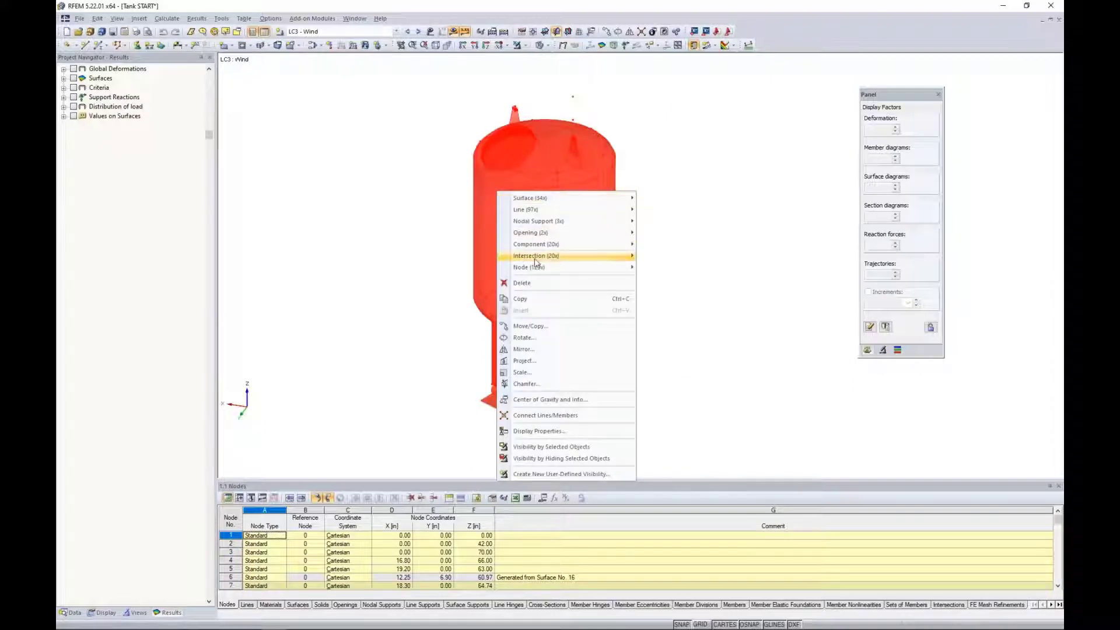
left_click(531, 403)
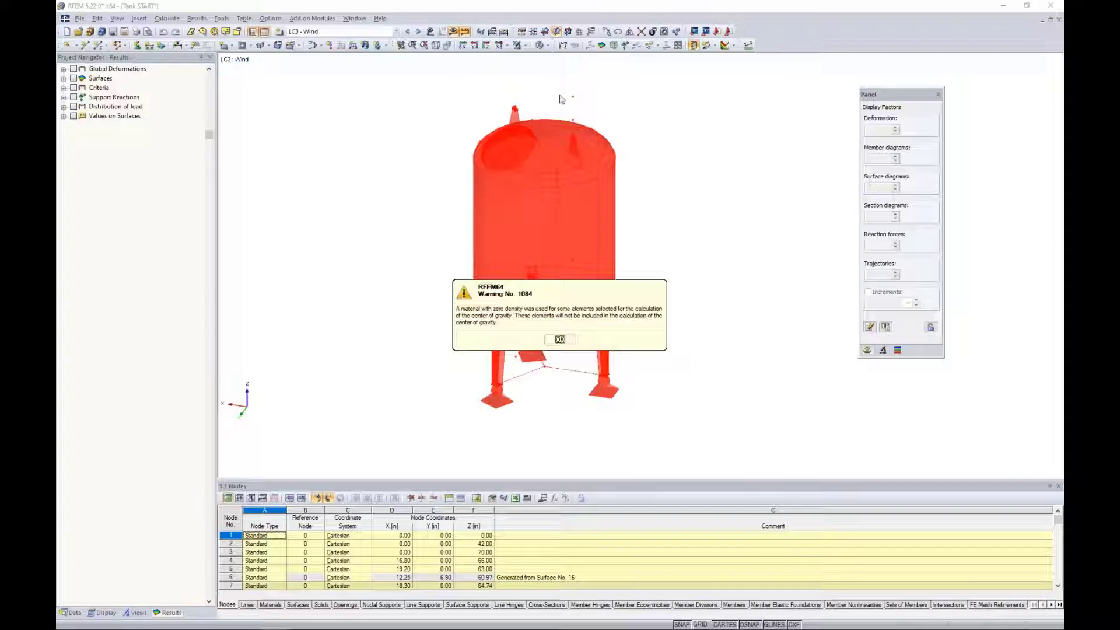
left_click(559, 340)
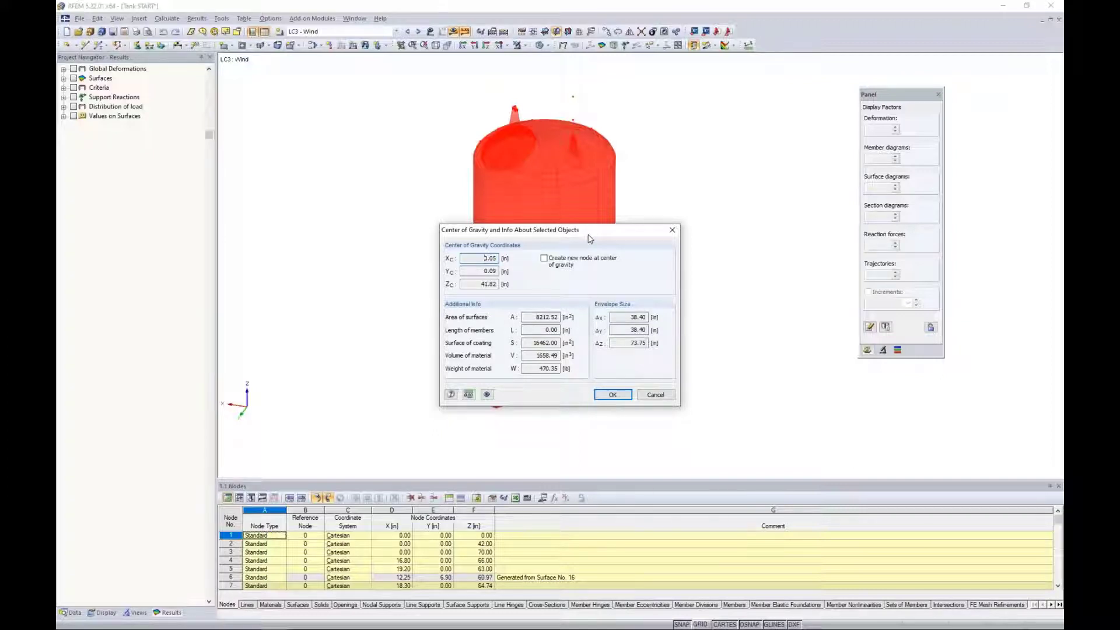
left_click_drag(590, 238, 576, 318)
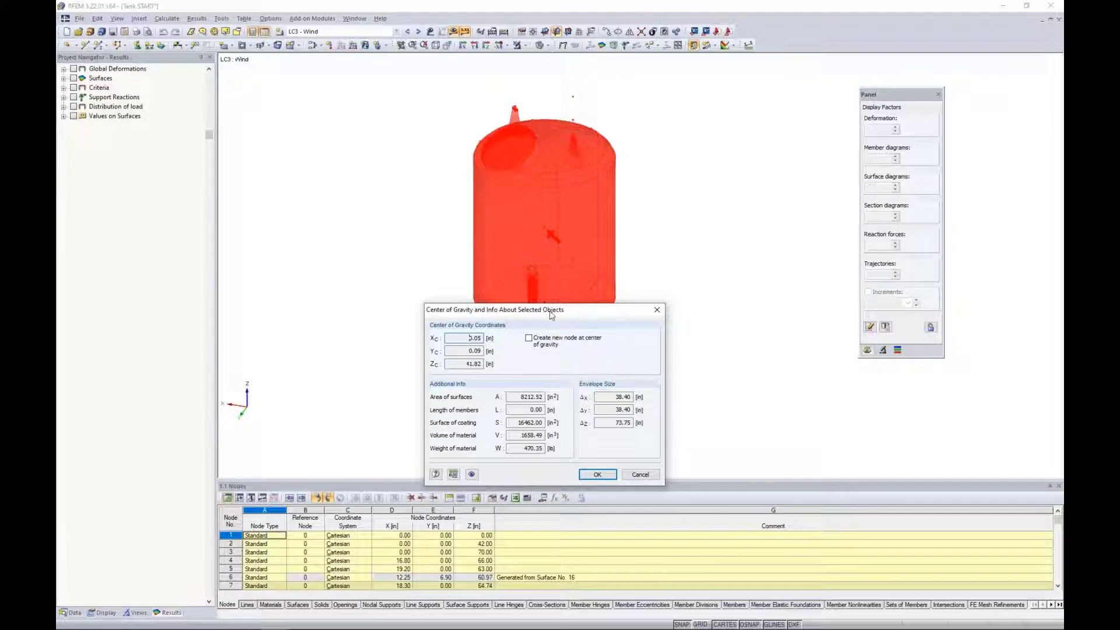
left_click_drag(550, 312, 565, 219)
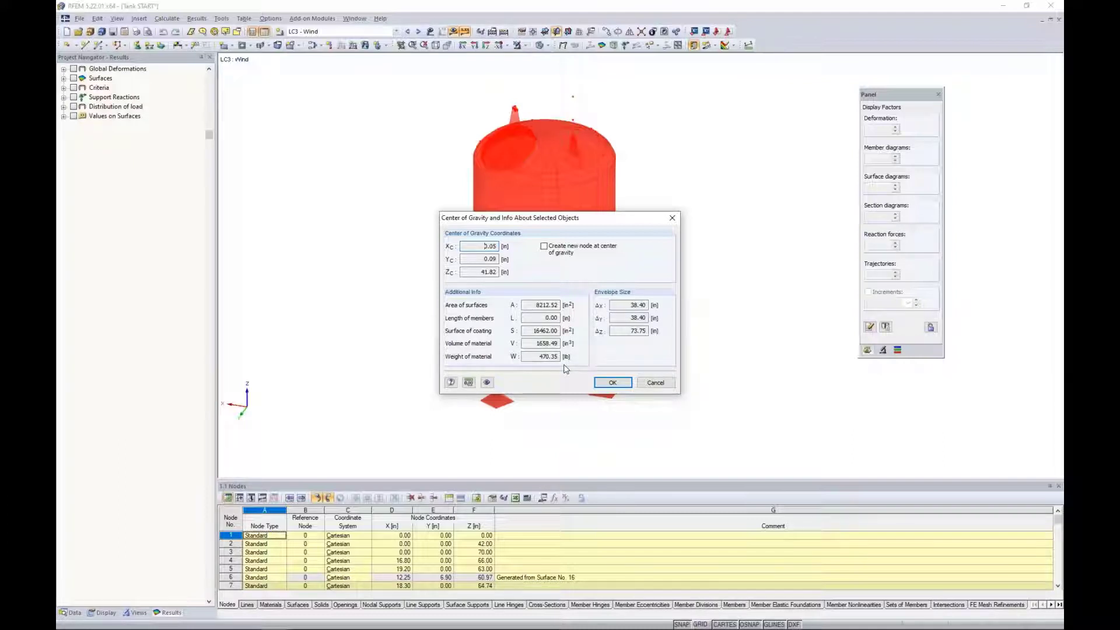
left_click(655, 383)
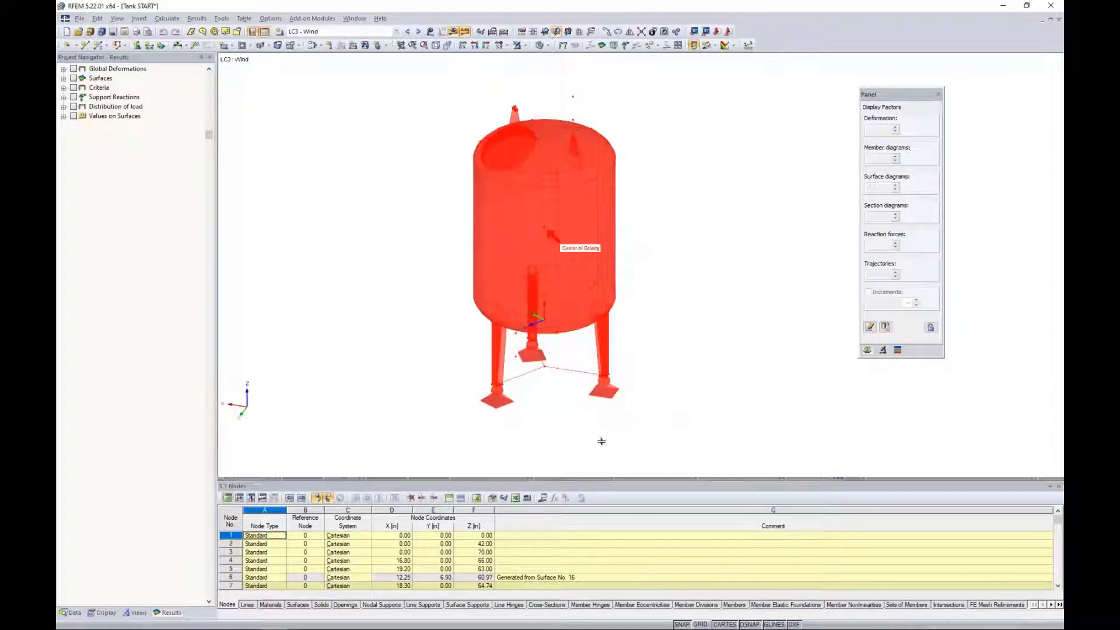
Step: Show the Results - Summary table and compare the load and support force sums for LC2 - Fill, adjusting the table height
left_click_drag(601, 442, 615, 317)
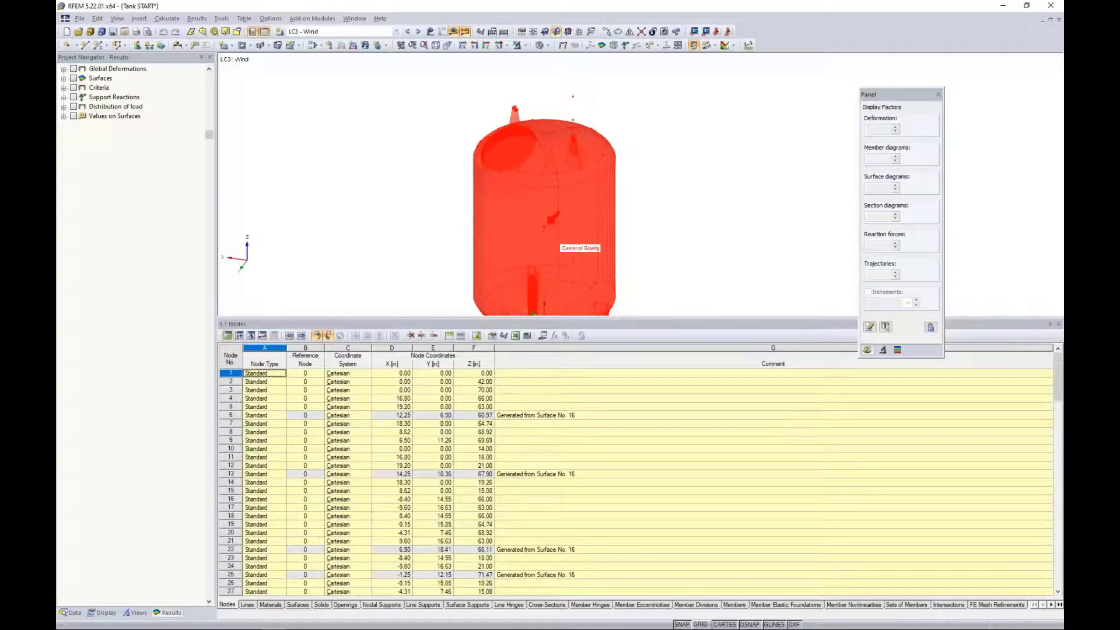
left_click(261, 338)
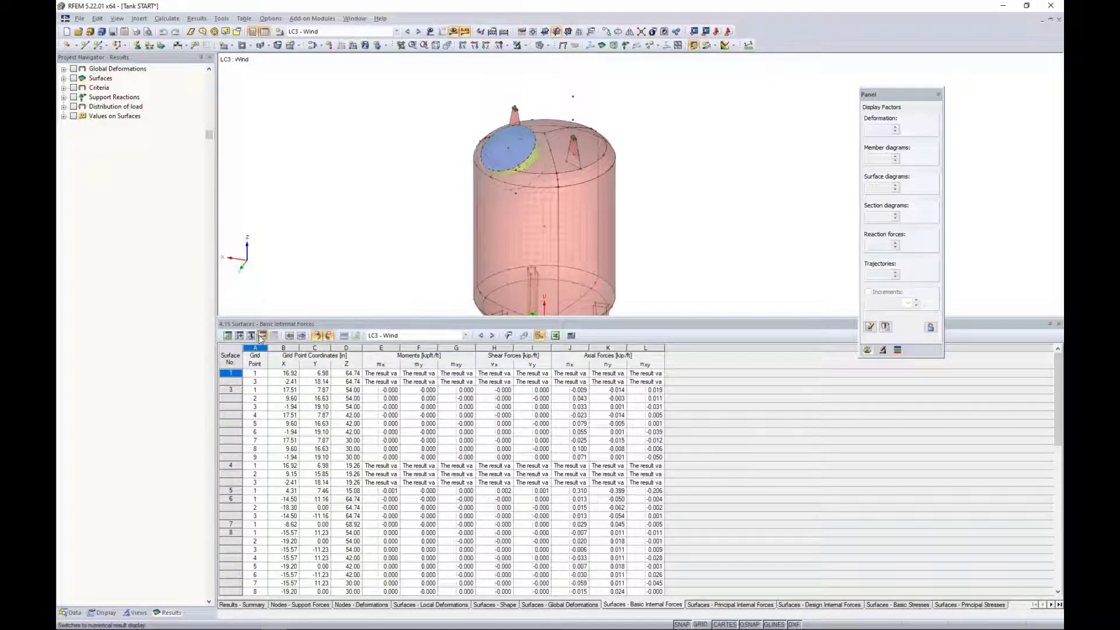
left_click(252, 604)
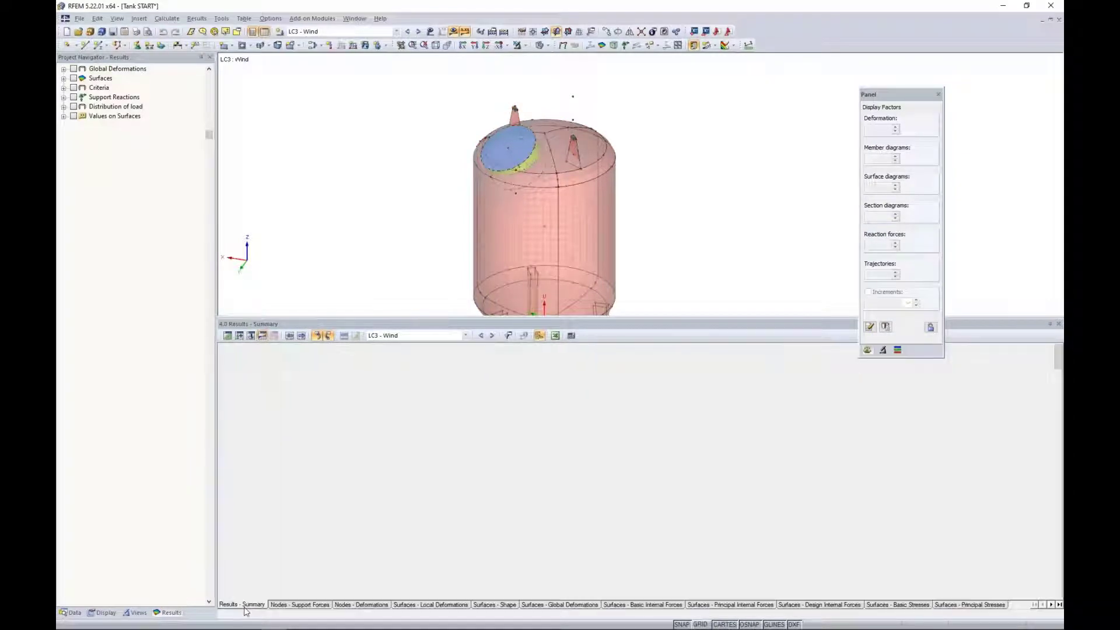
scroll(440, 449, "down", 6)
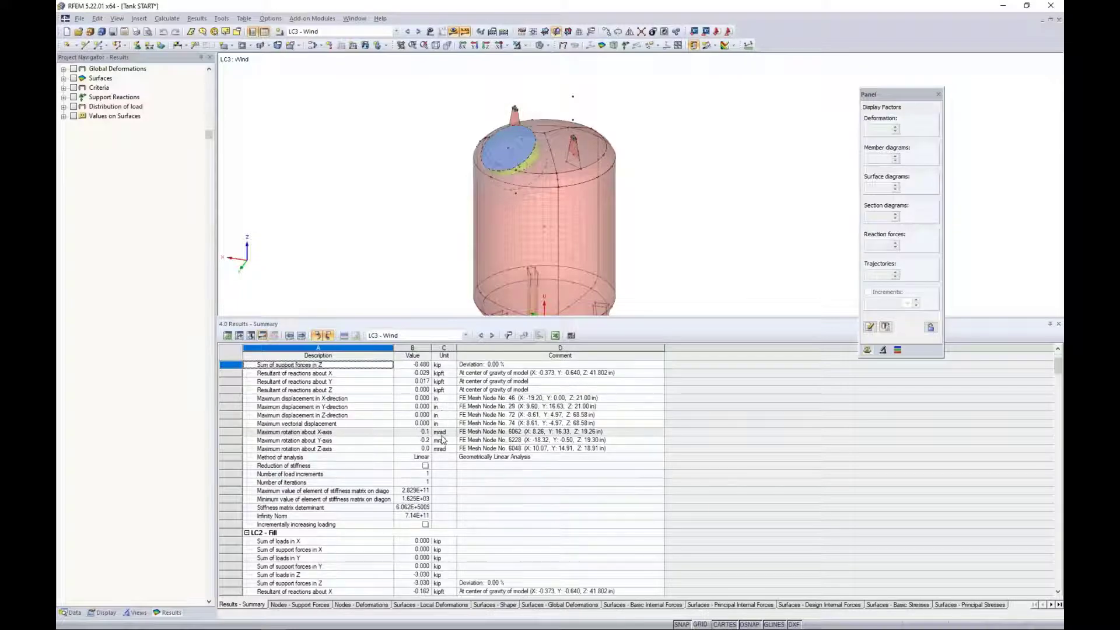
scroll(441, 439, "down", 2)
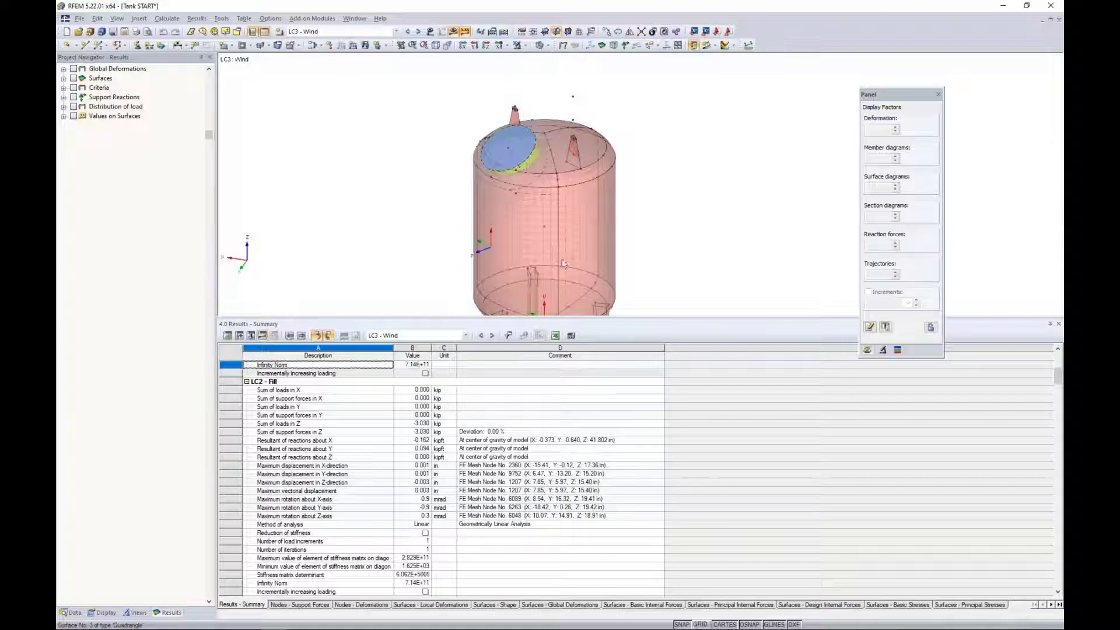
scroll(422, 185, "down", 3)
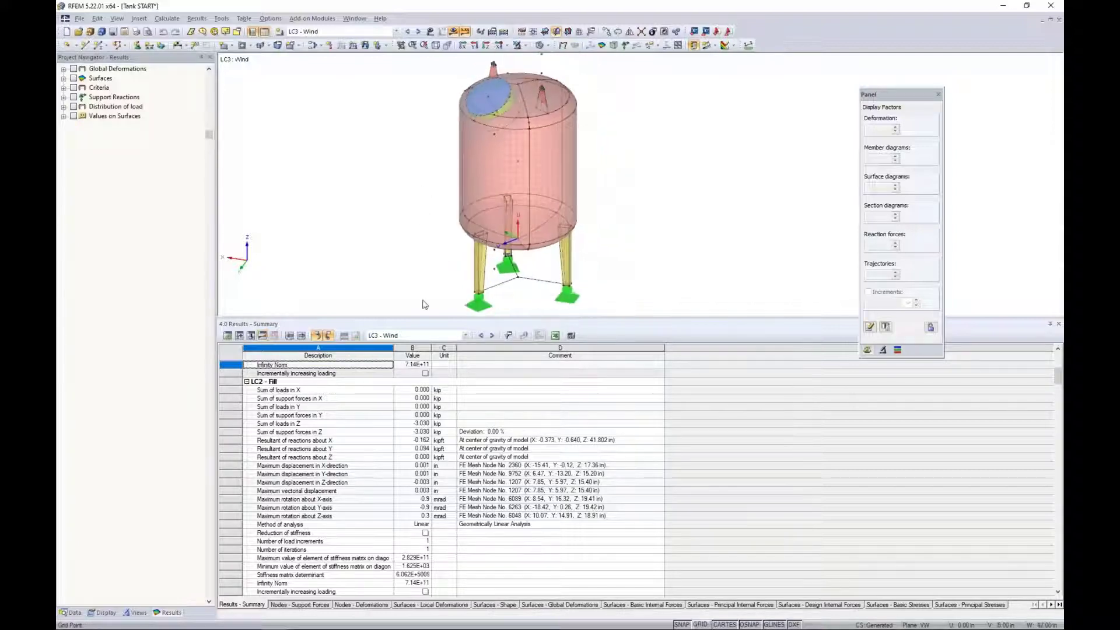
left_click_drag(419, 365, 420, 388)
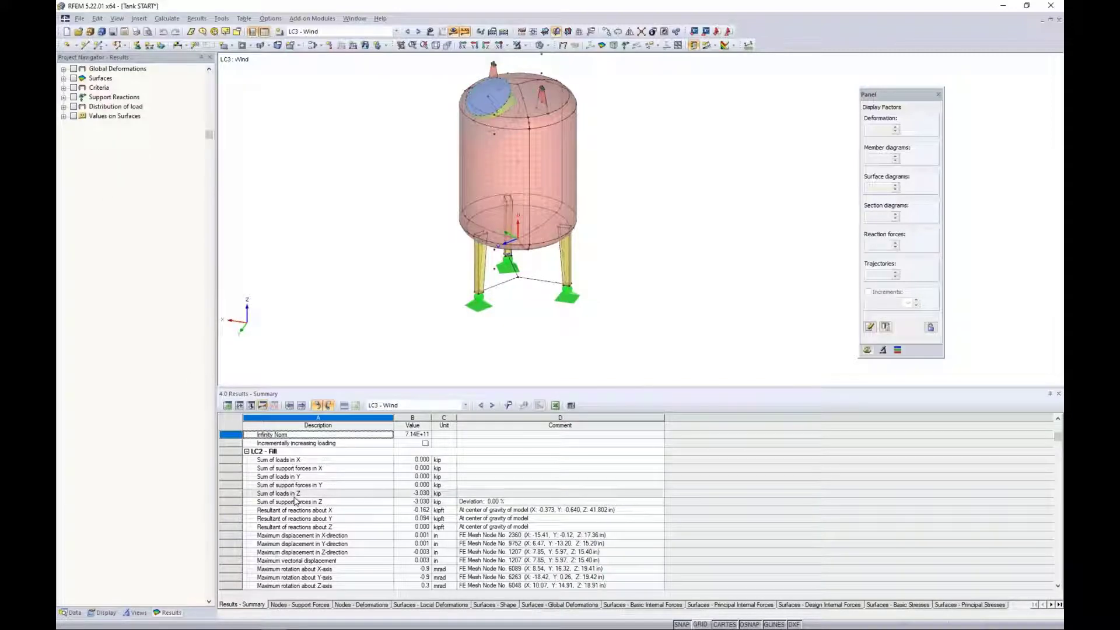
Step: Display the nodal support reactions on the tank model and review them for LC3 - Wind and LC2 - Fill
left_click(63, 97)
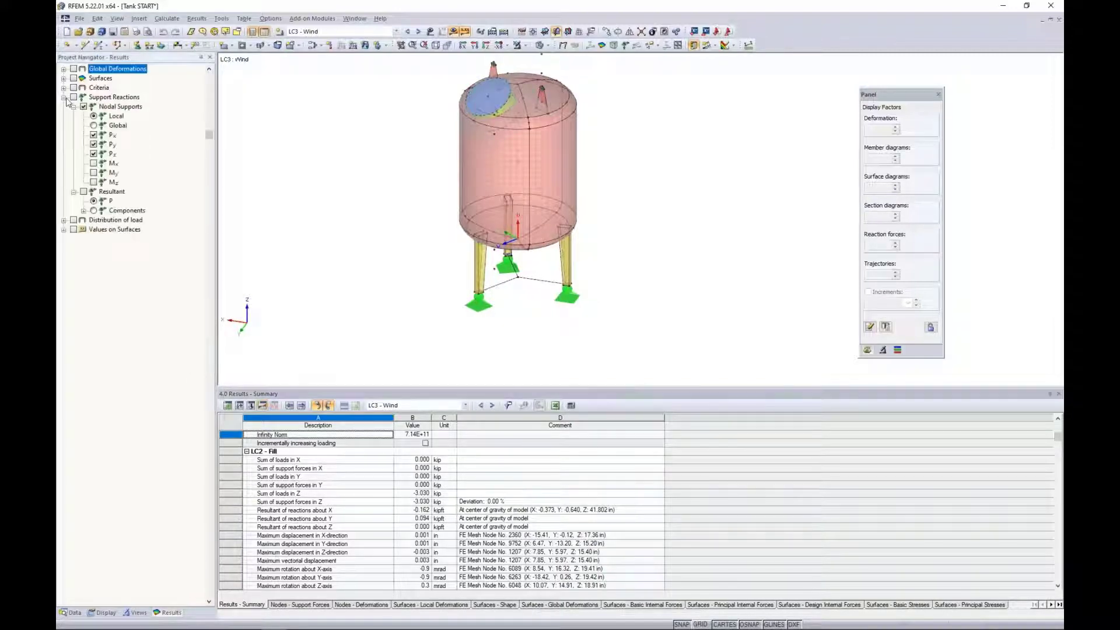
left_click(73, 97)
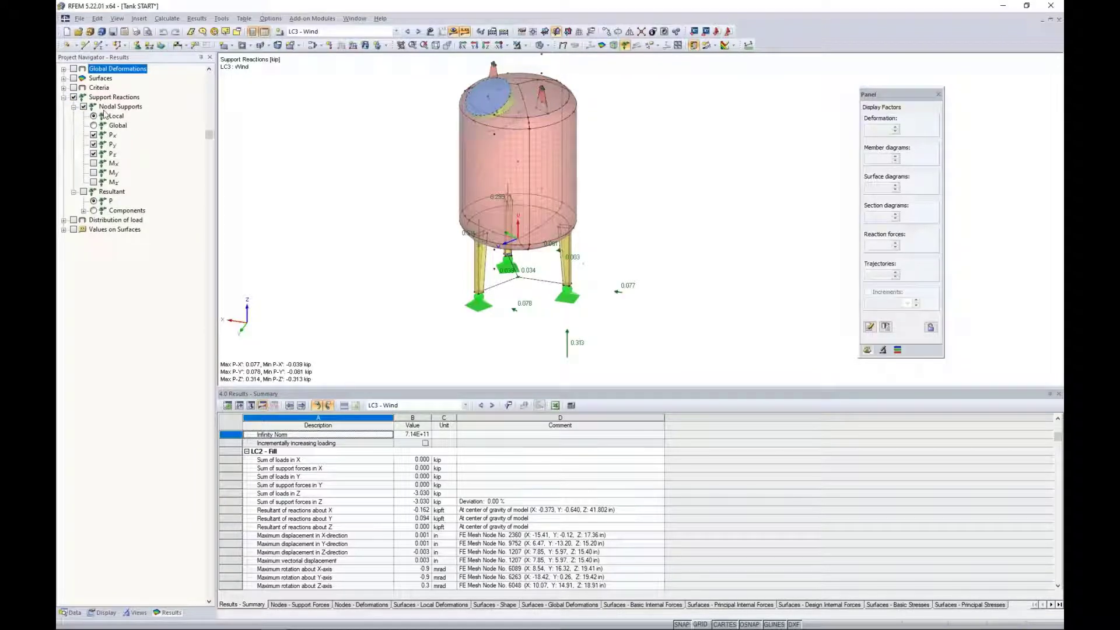
middle_click_drag(532, 340, 417, 257, "ctrl")
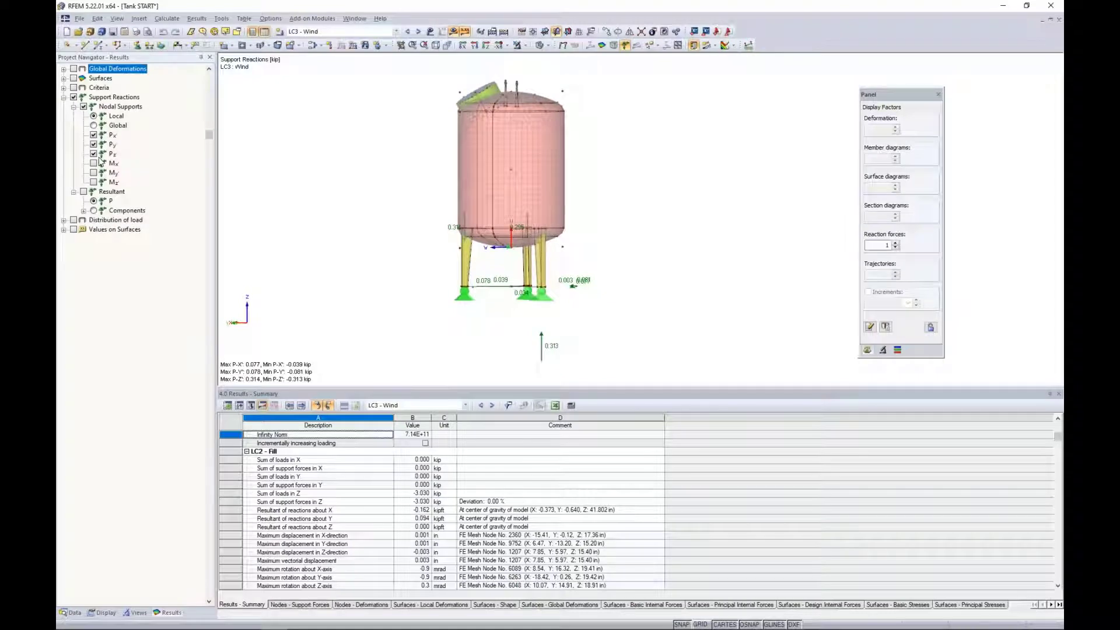
left_click(327, 31)
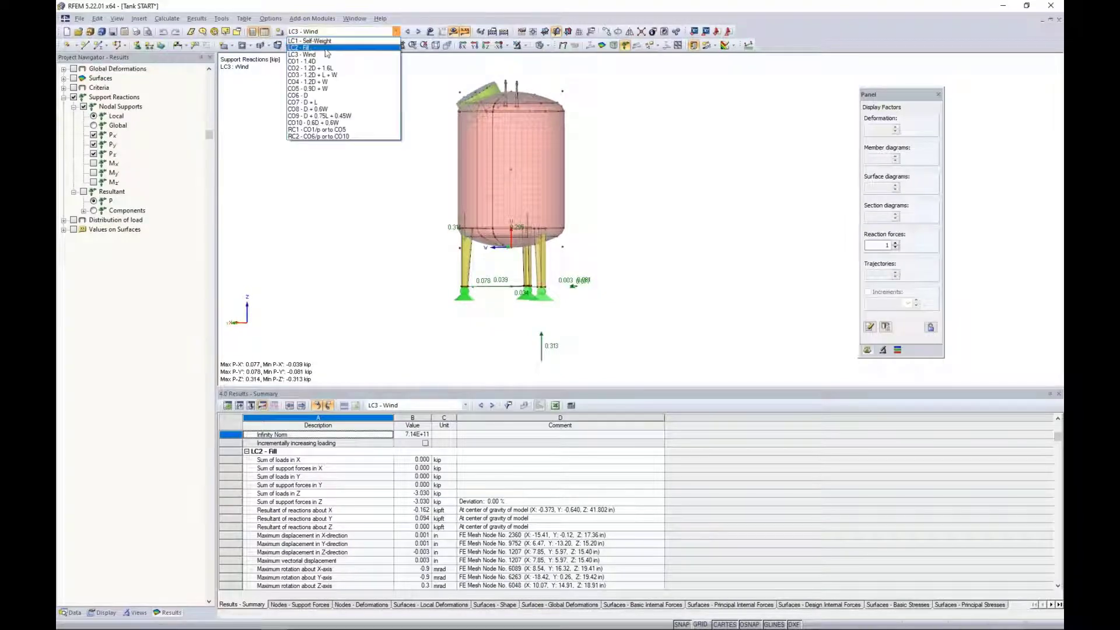
left_click(325, 48)
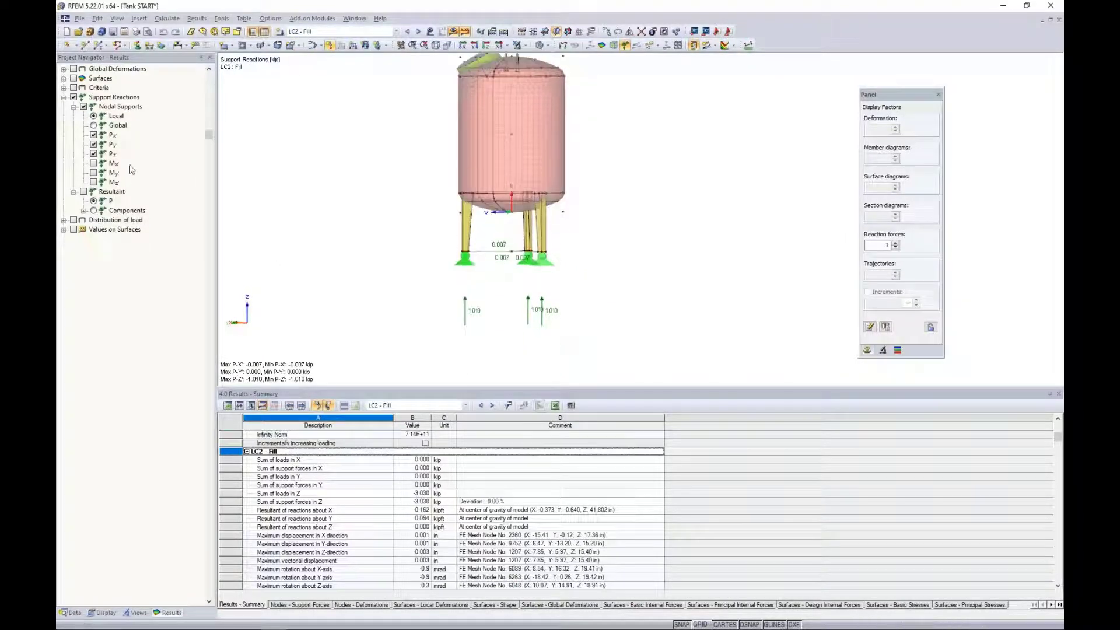
middle_click_drag(615, 315, 653, 319, "ctrl")
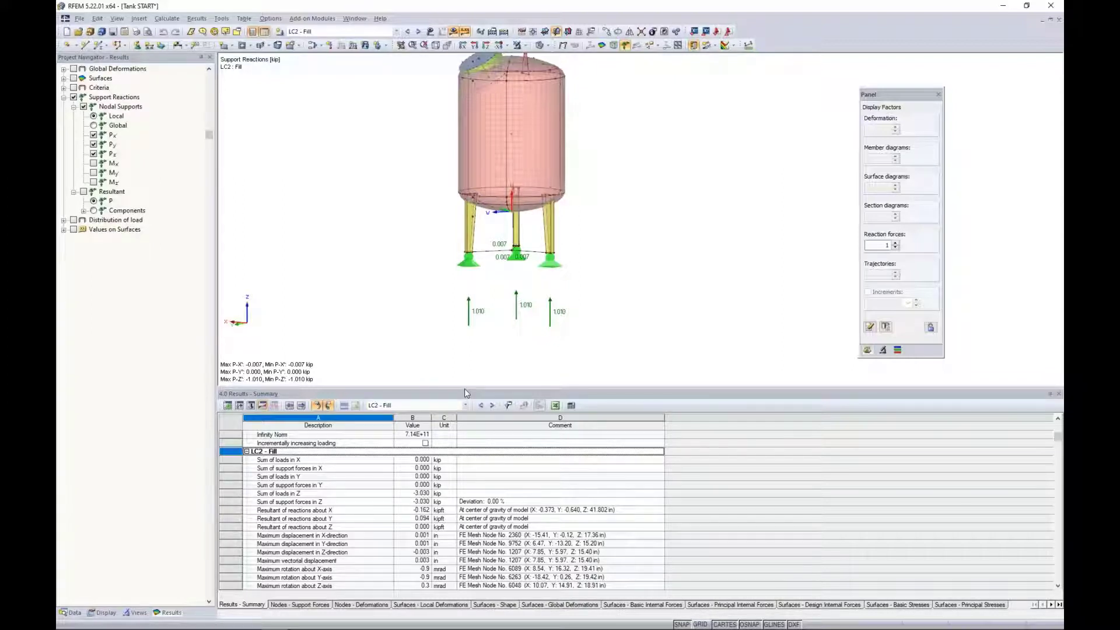
Step: Reduce the height of the results table, turn off the support reactions and collapse their entry
left_click_drag(465, 389, 473, 467)
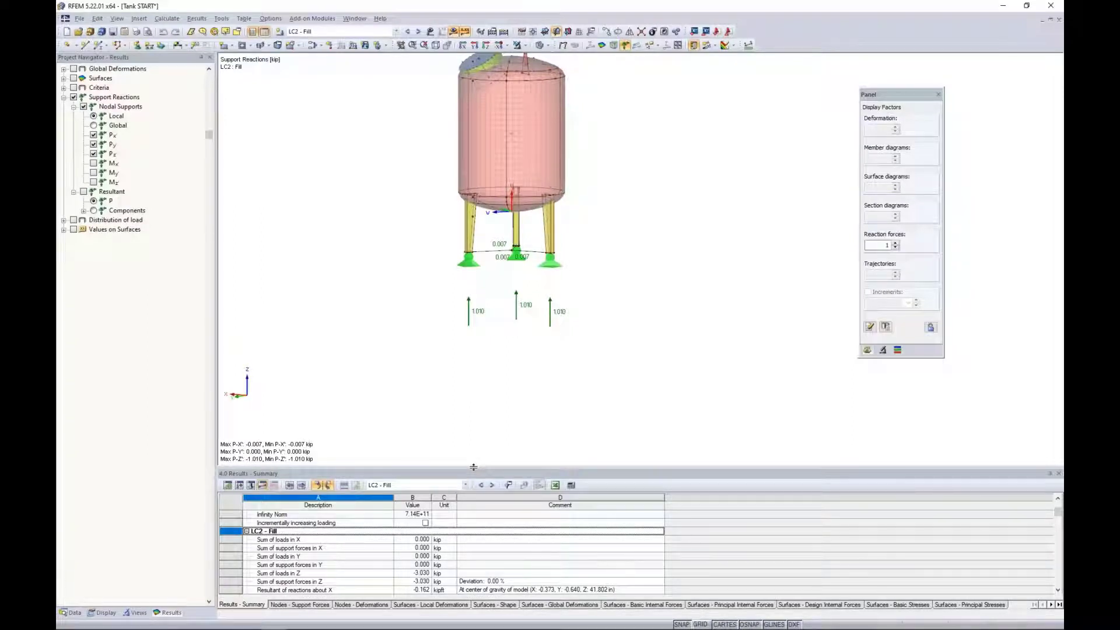
left_click(77, 105)
left_click(73, 97)
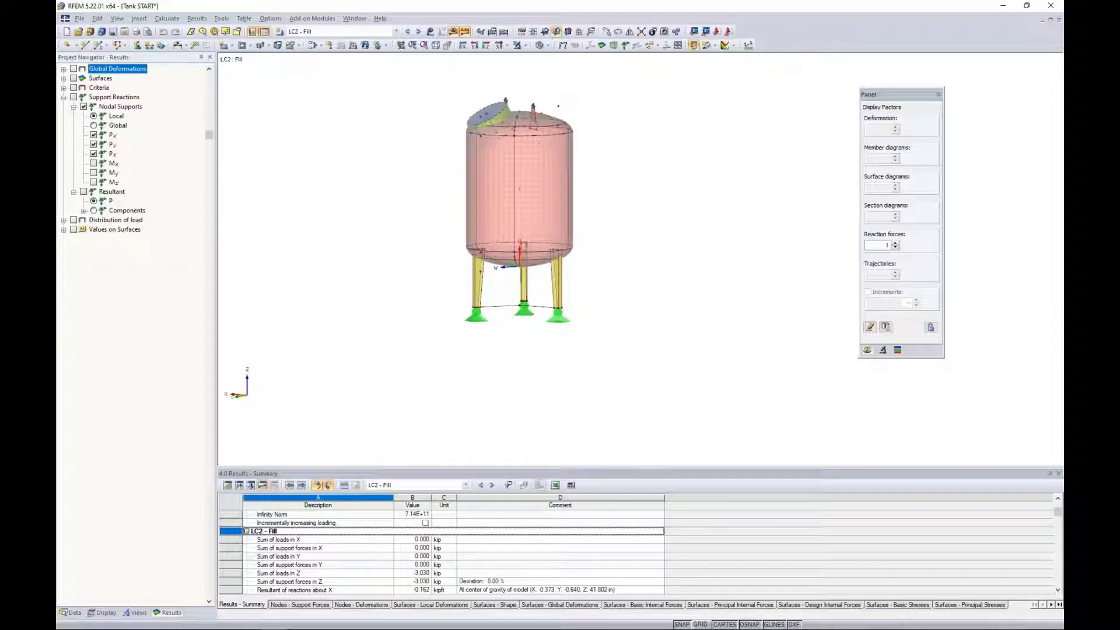
left_click(64, 97)
Step: Expand the Surfaces results, switch to load combination CO3 - 1.2D + L + W and collapse the Stresses entry
left_click(63, 78)
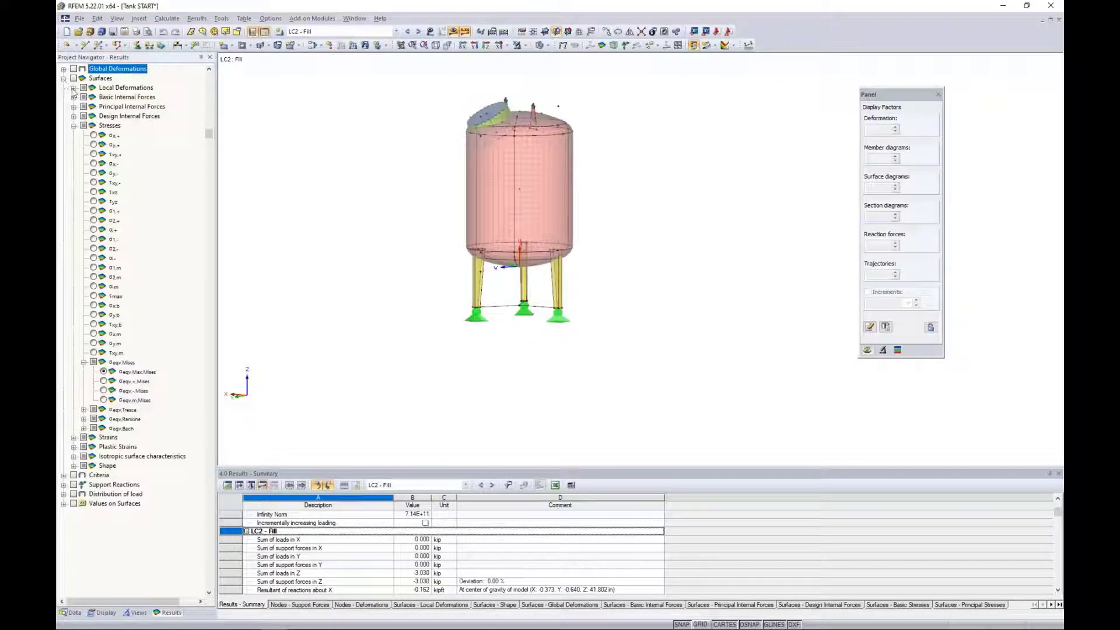
left_click(338, 32)
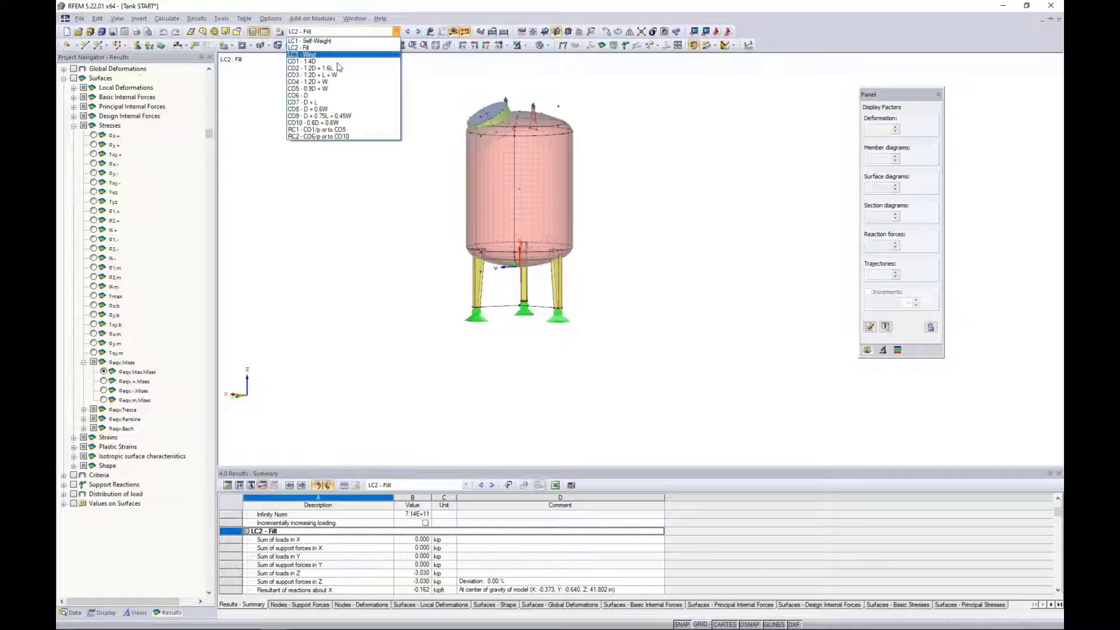
left_click(337, 75)
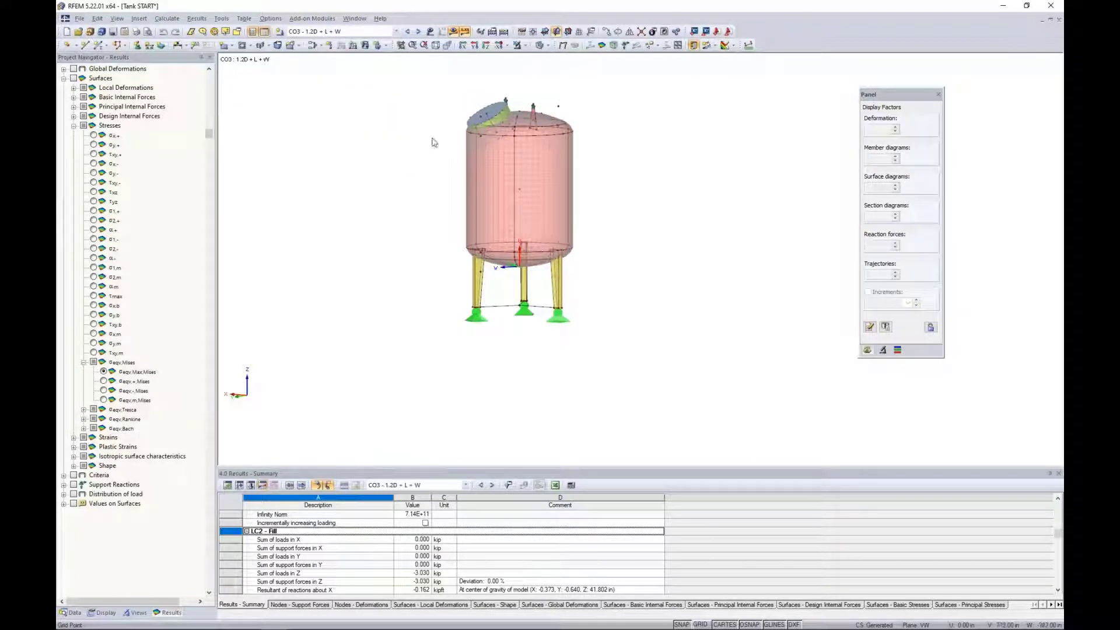
middle_click_drag(410, 185, 434, 242)
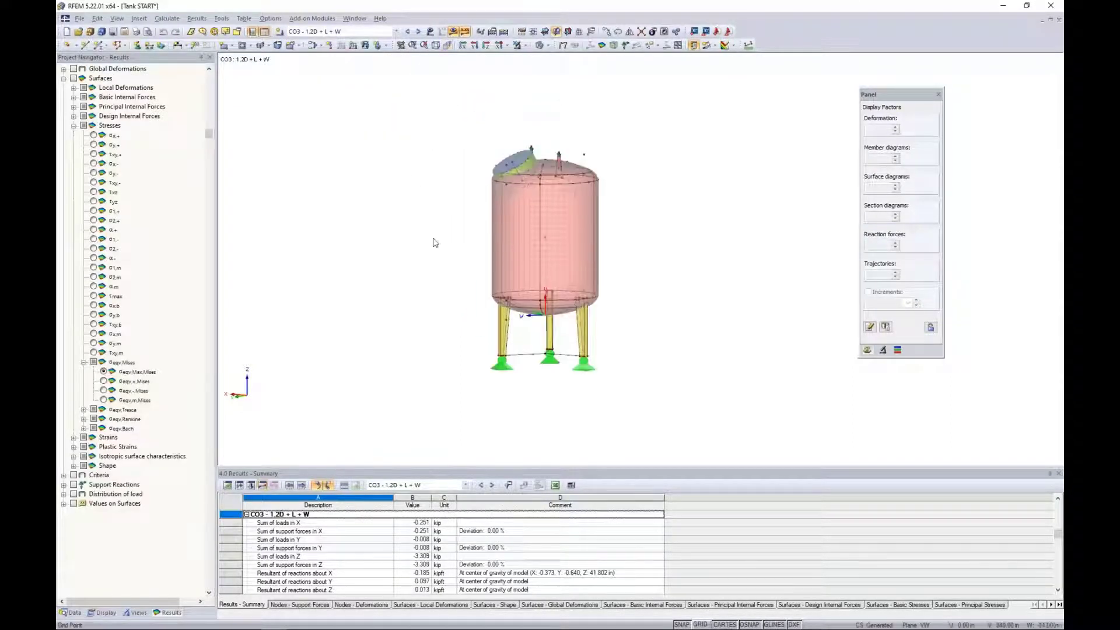
scroll(434, 242, "up", 1)
left_click(74, 125)
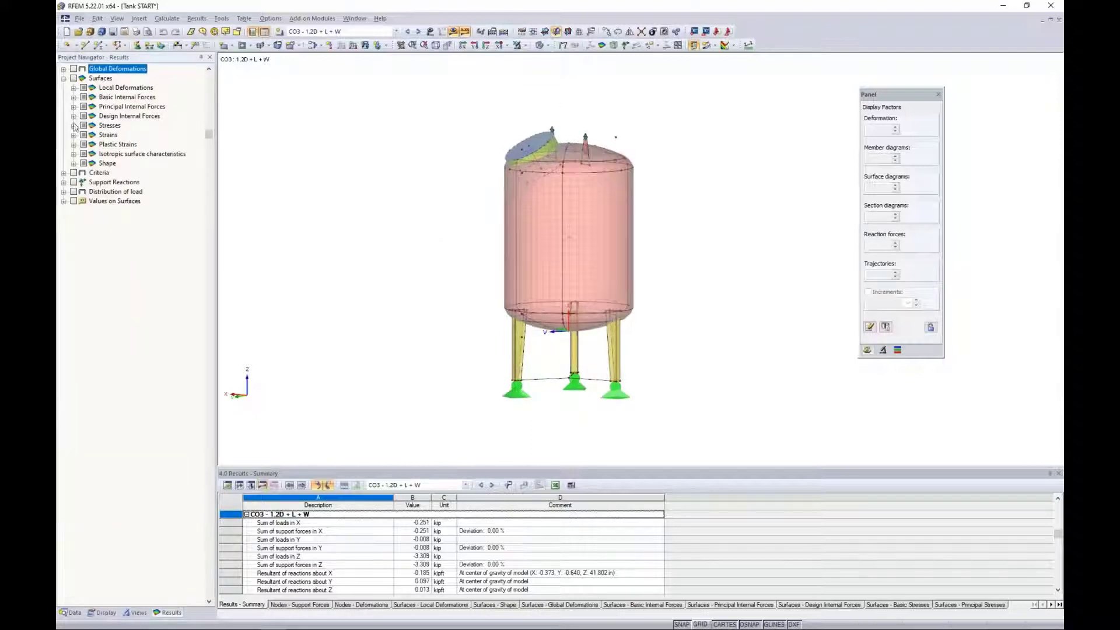
Step: Look through the Local Deformations options and display the basic internal force mx on the tank surfaces
left_click(74, 88)
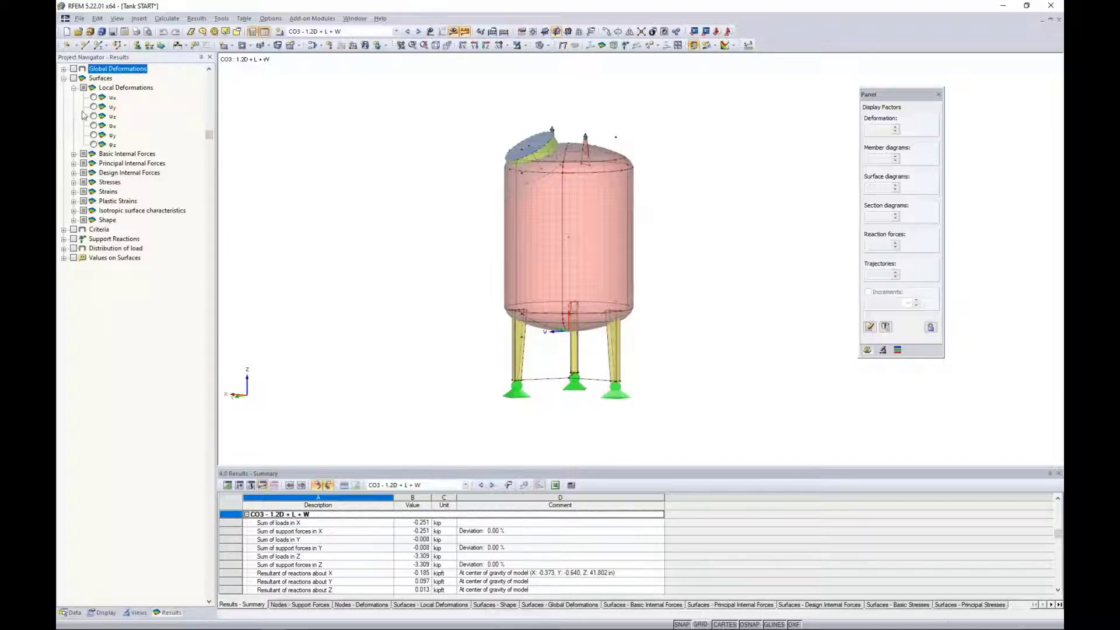
left_click(73, 88)
left_click(73, 98)
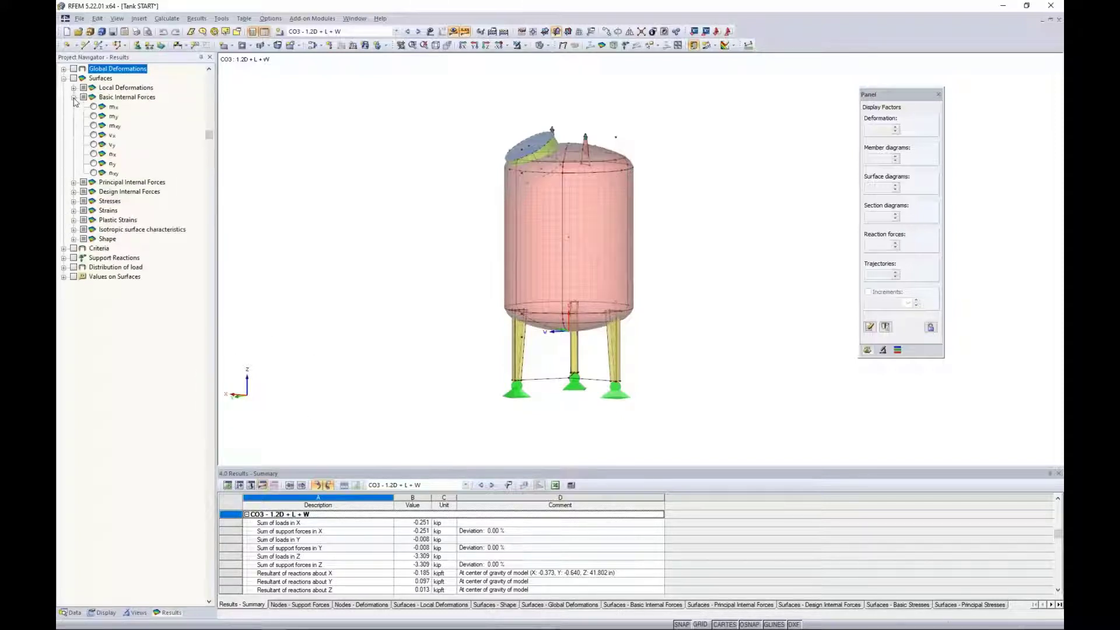
left_click(93, 107)
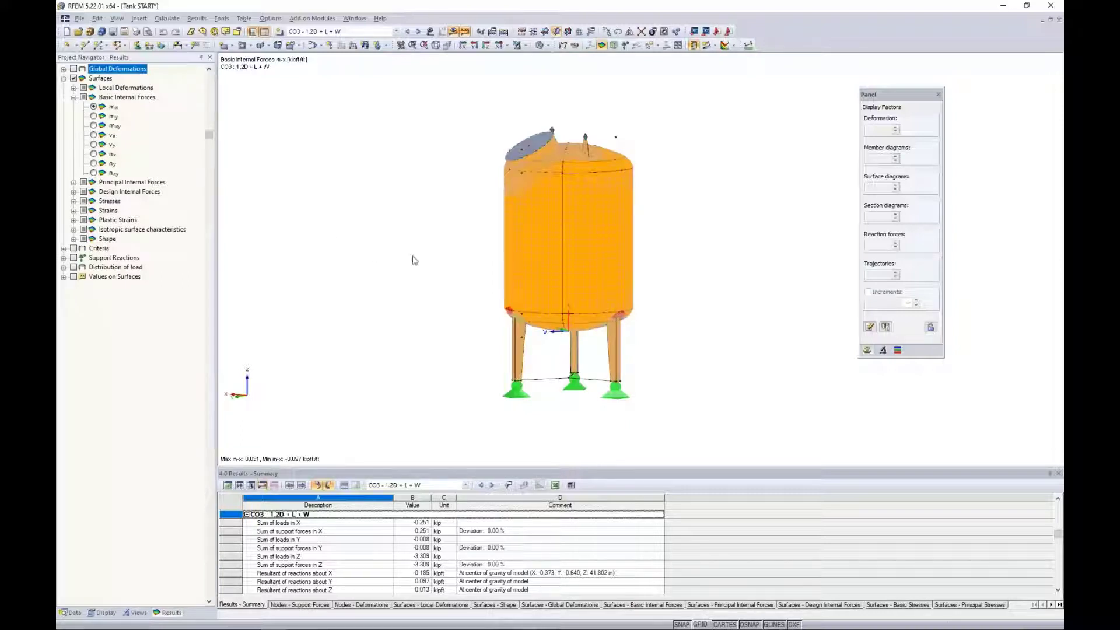
Step: Isolate the cylindrical wall surface above one leg so that only its mx results are shown
left_click(547, 251)
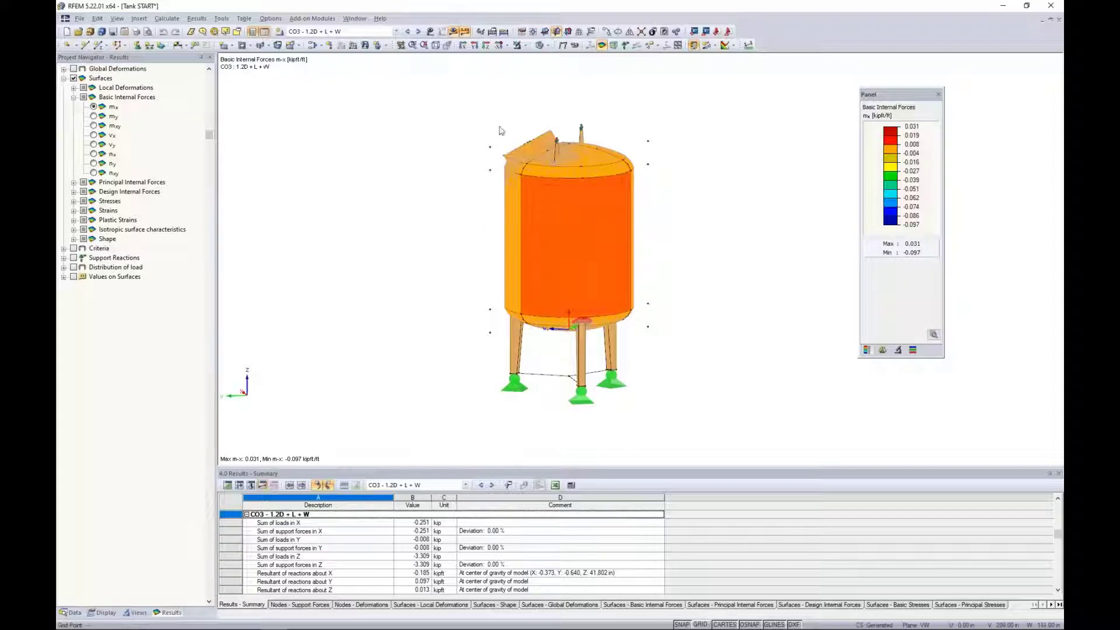
left_click(523, 45)
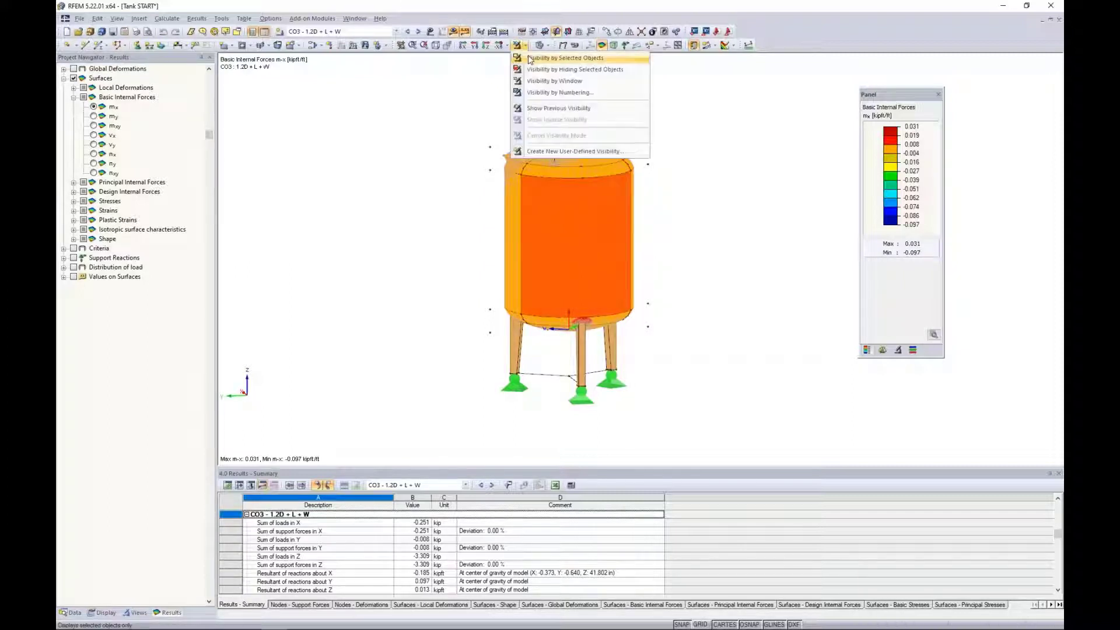
left_click(531, 59)
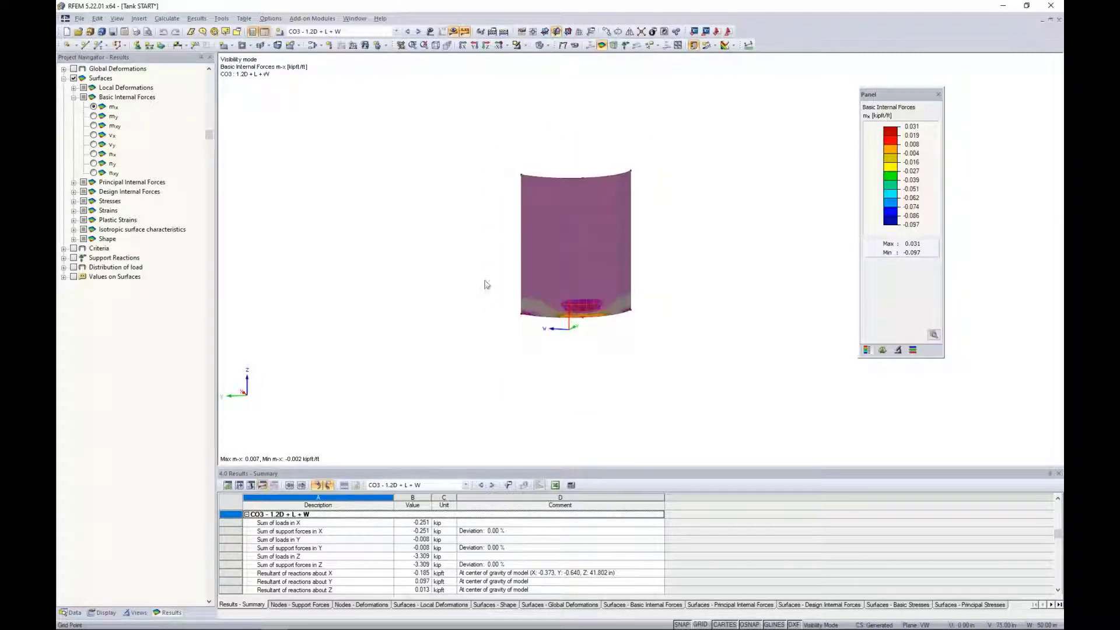
scroll(426, 305, "down", 1)
scroll(470, 342, "up", 3)
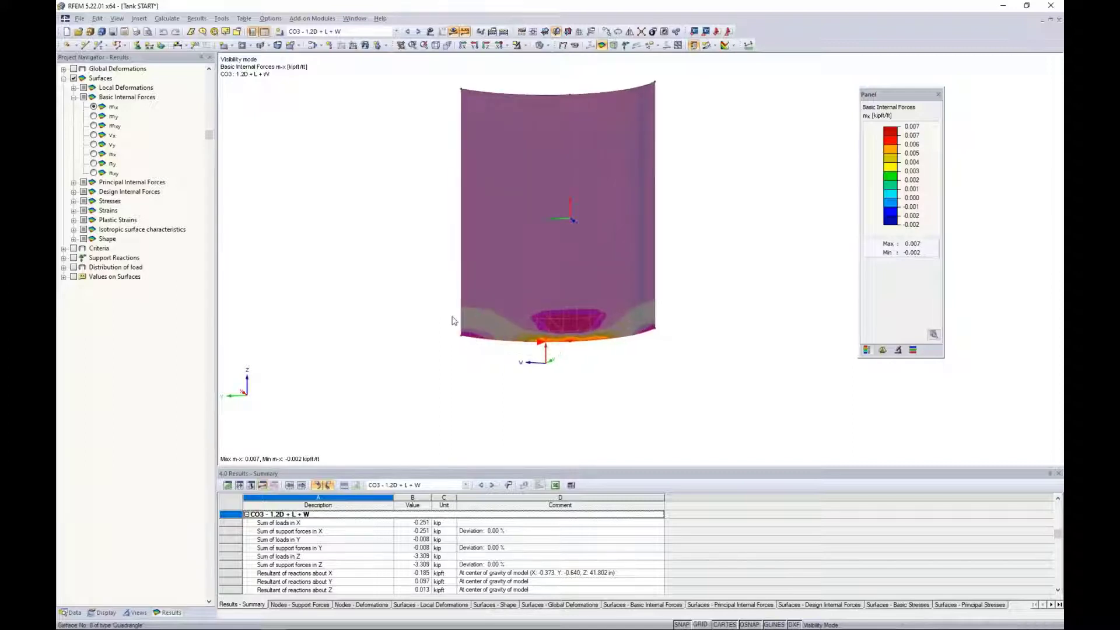
Step: Switch on the local axis system of the isolated wall surface and deselect the surface
left_click(539, 215)
right_click(539, 216)
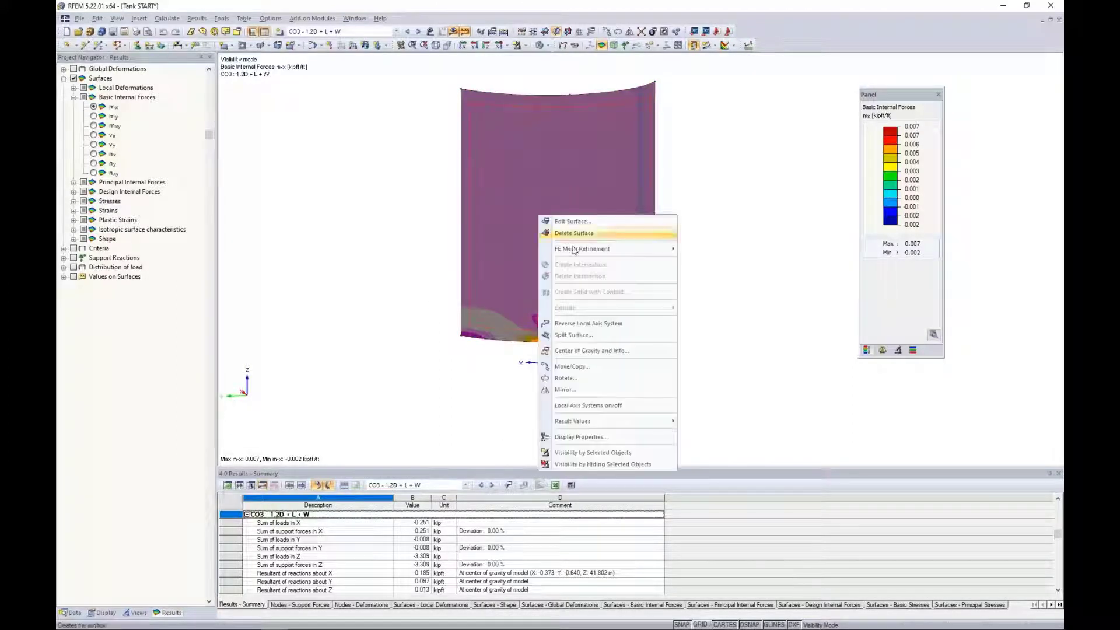
left_click(587, 406)
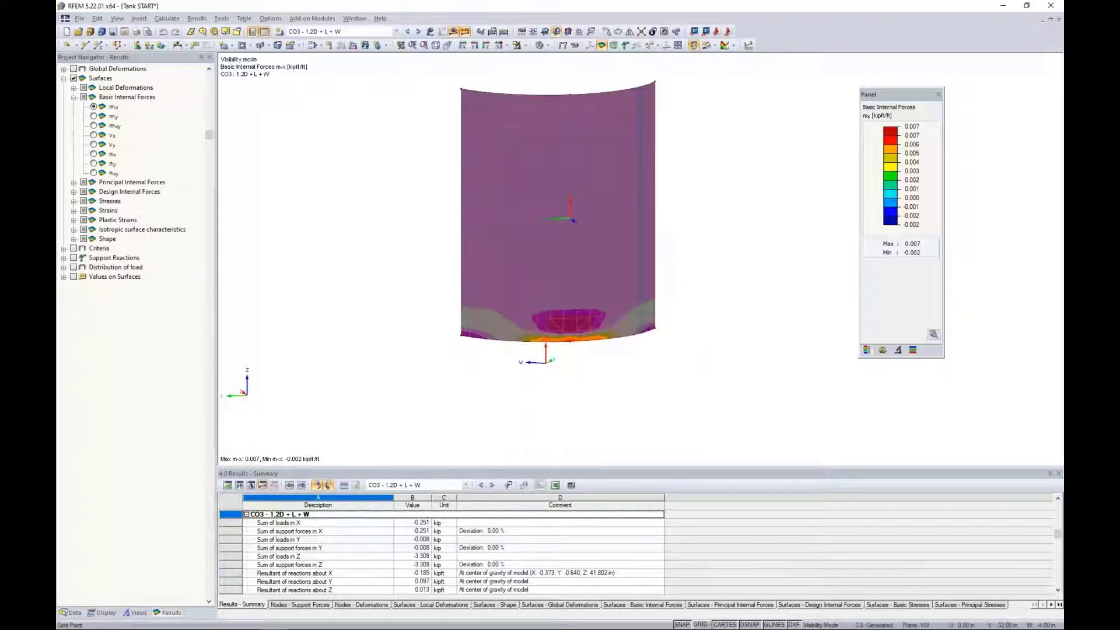
left_click(443, 362)
middle_click_drag(408, 295, 421, 255, "ctrl")
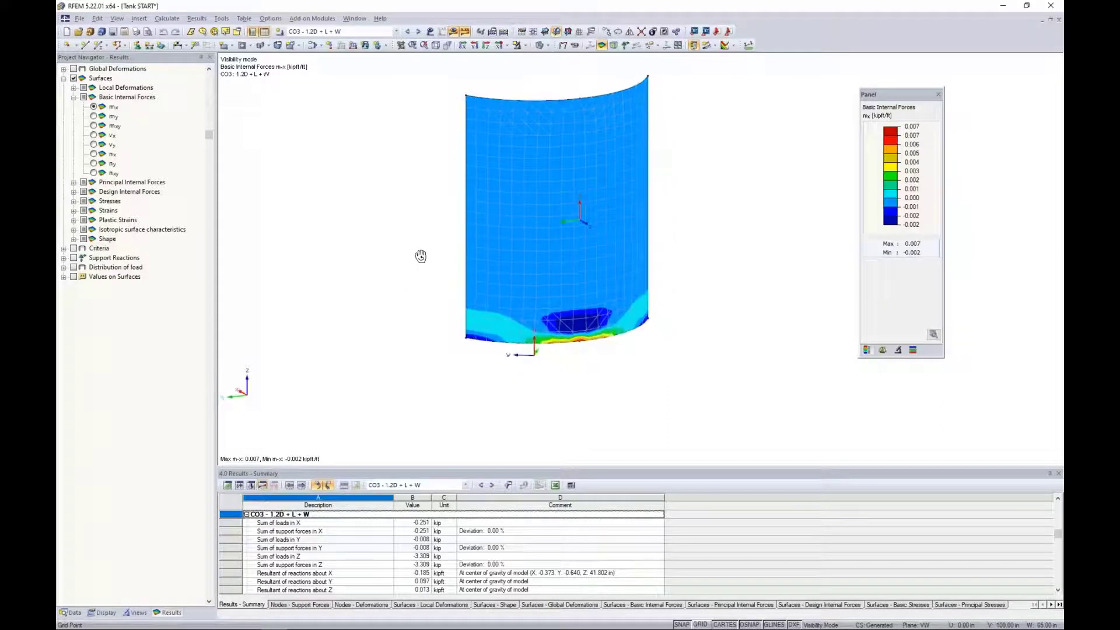
Step: Compare the basic internal forces my, vx, vy and nx on the isolated wall surface and return to mx
left_click(113, 117)
left_click(94, 117)
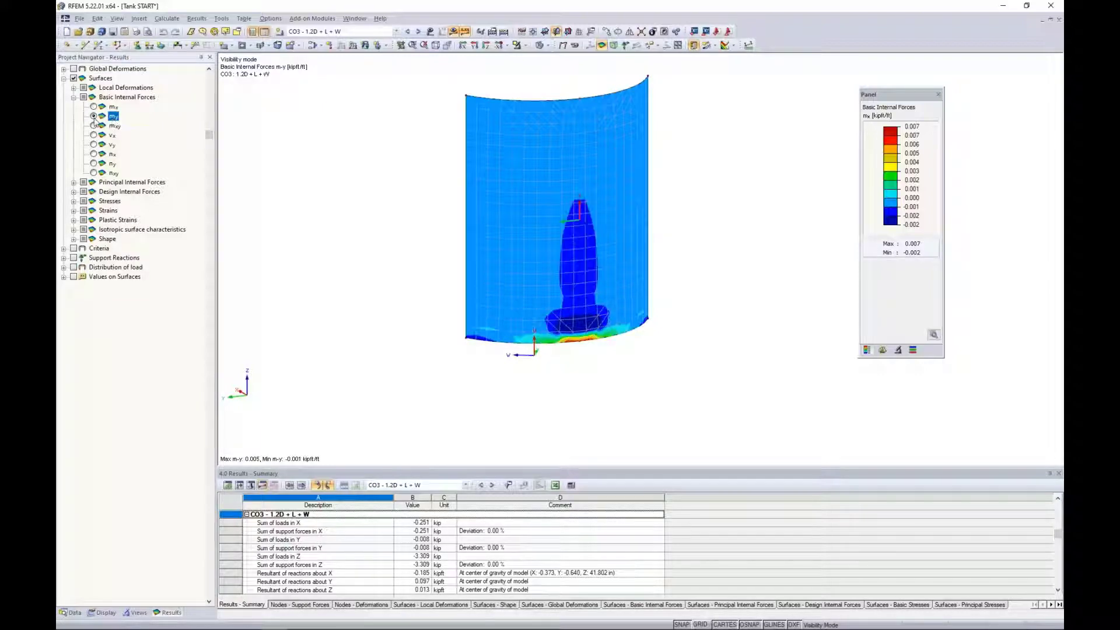
left_click(94, 135)
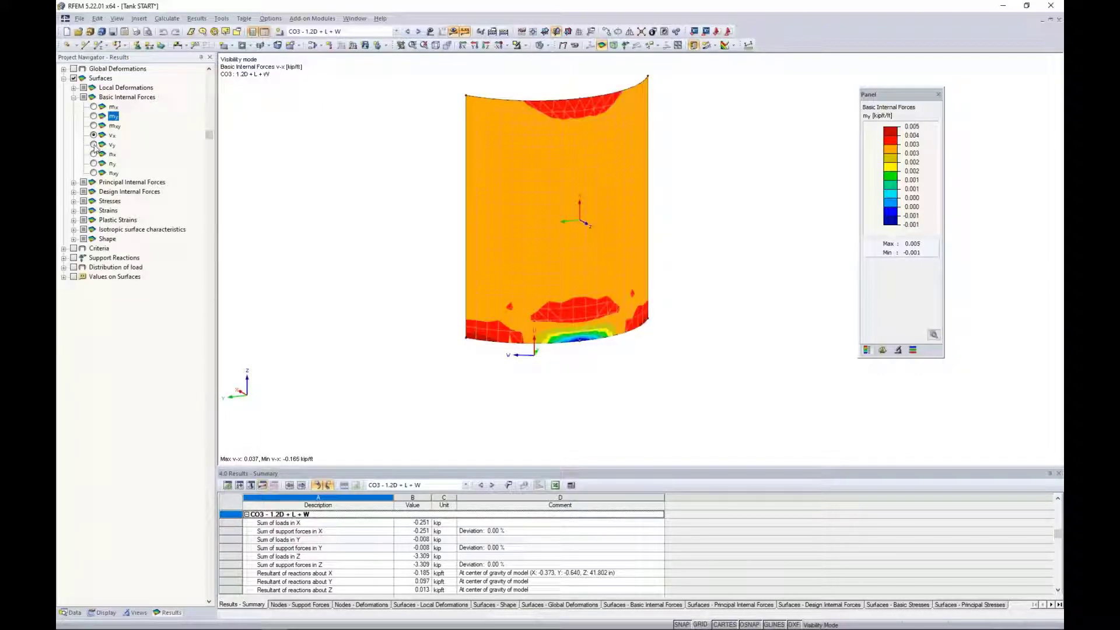
left_click(94, 144)
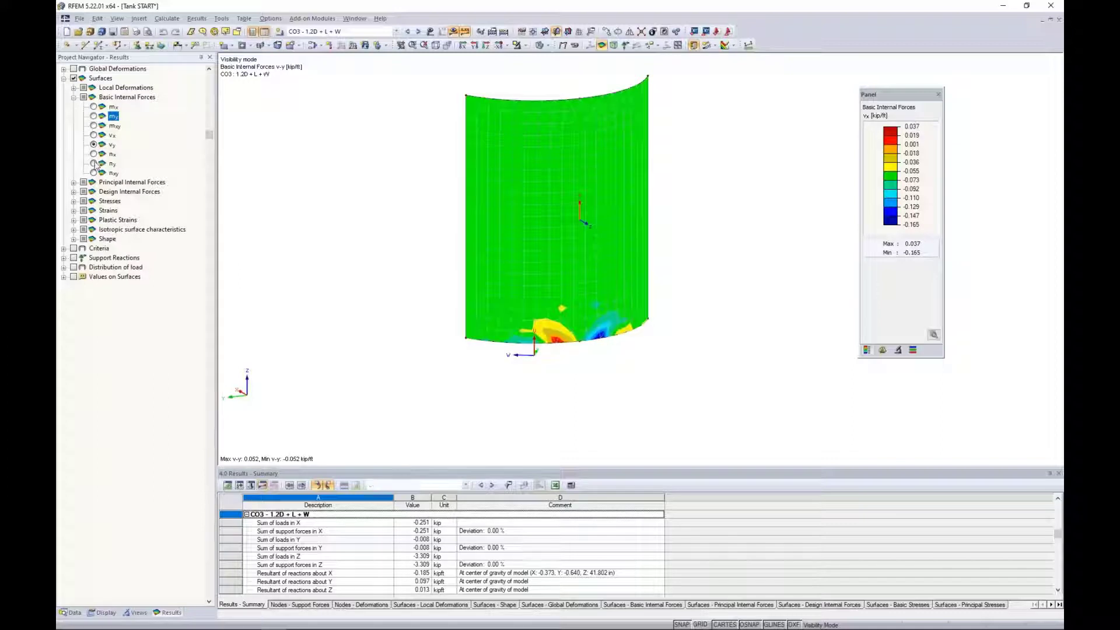
left_click(94, 154)
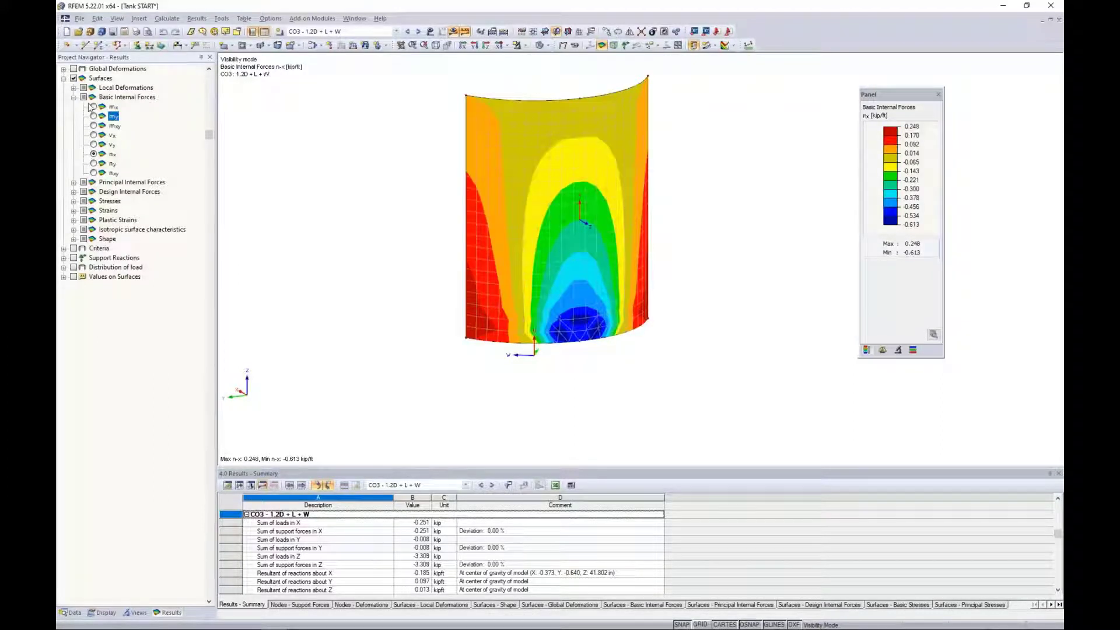
left_click(94, 107)
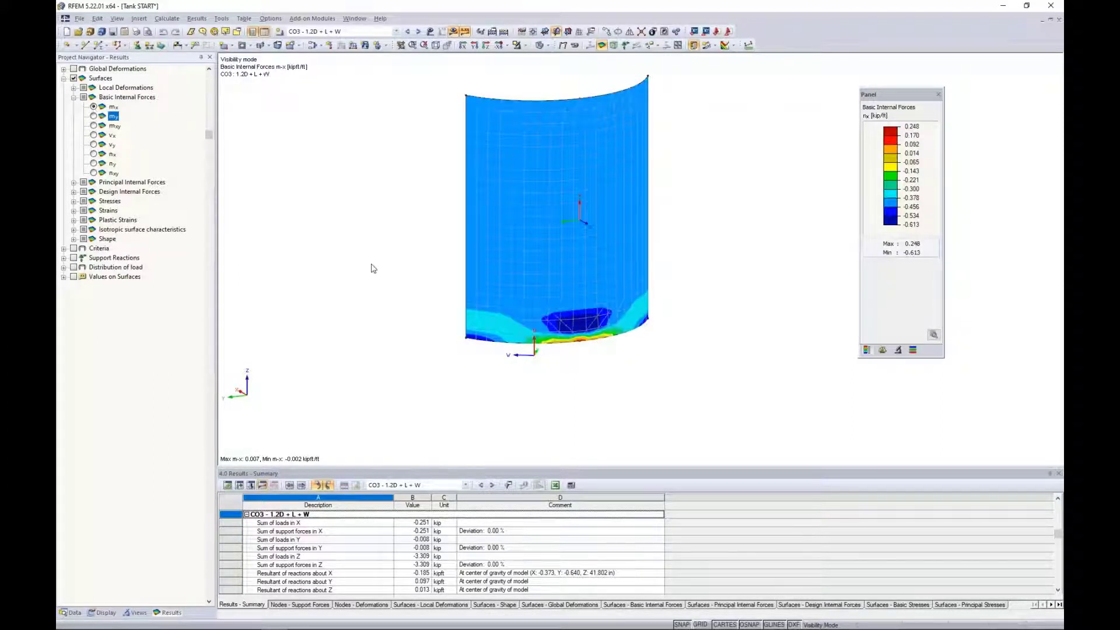
middle_click_drag(370, 265, 372, 276)
scroll(374, 275, "up", 2)
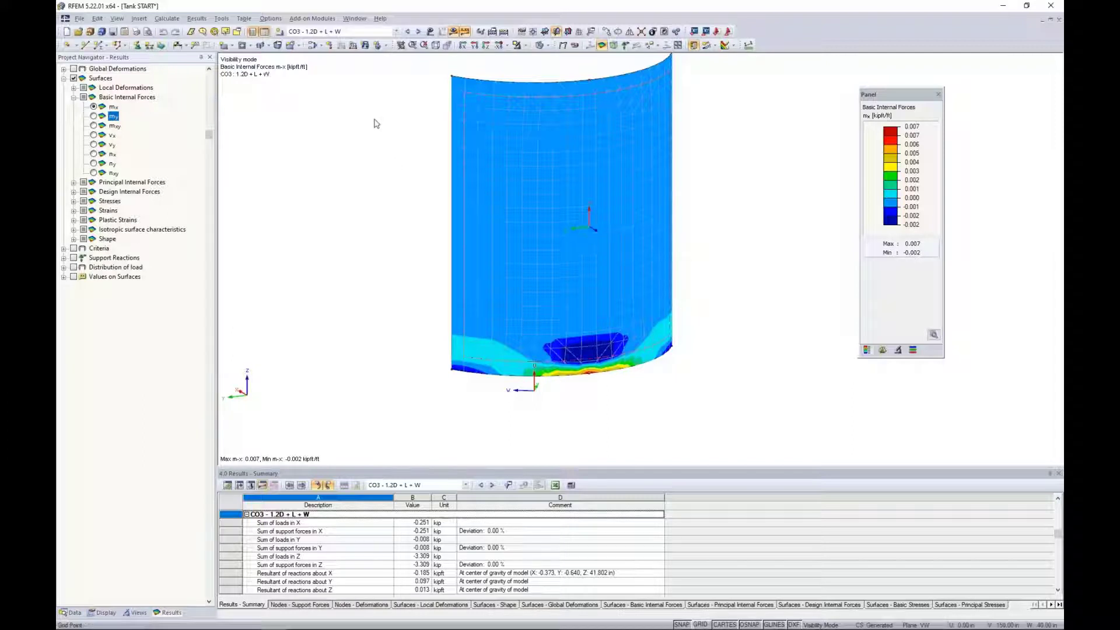
Step: Switch to the RFEM 5 online manual in Chrome and read section 8.15 Surfaces - Basic Internal Forces, through Figure 8.42 to Table 8.8
left_click(354, 18)
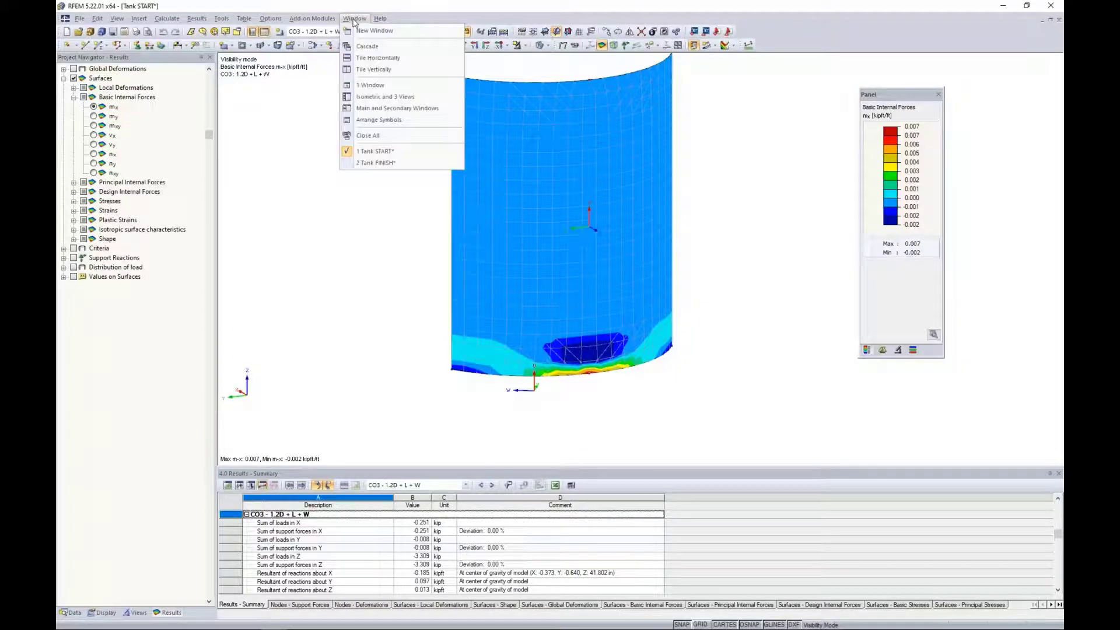
mouse_move(382, 21)
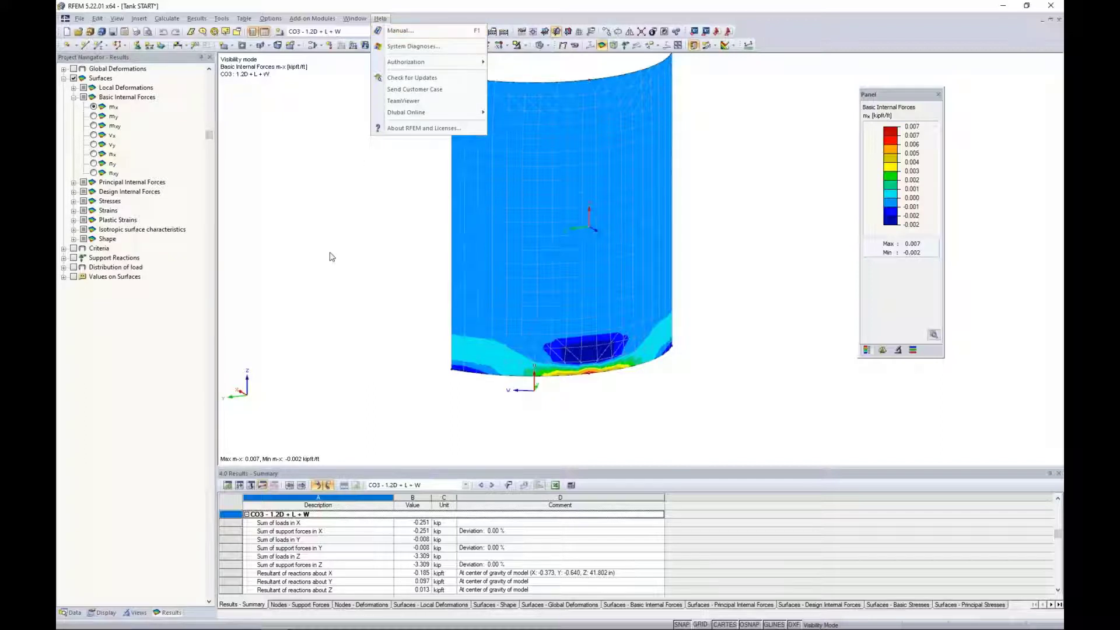
key("super+Tab")
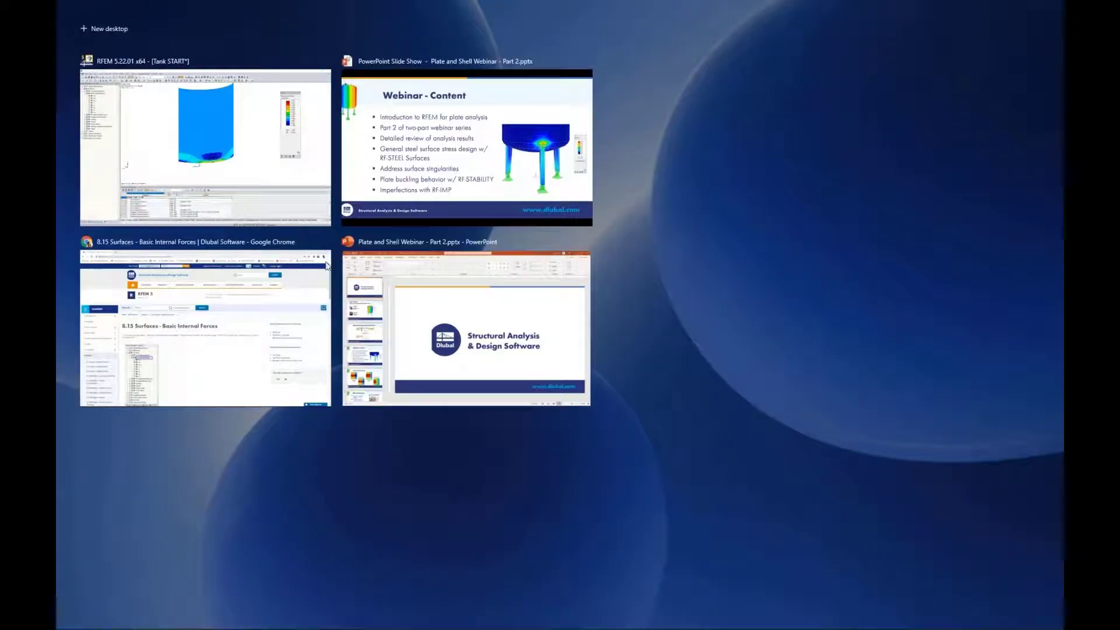
left_click(250, 325)
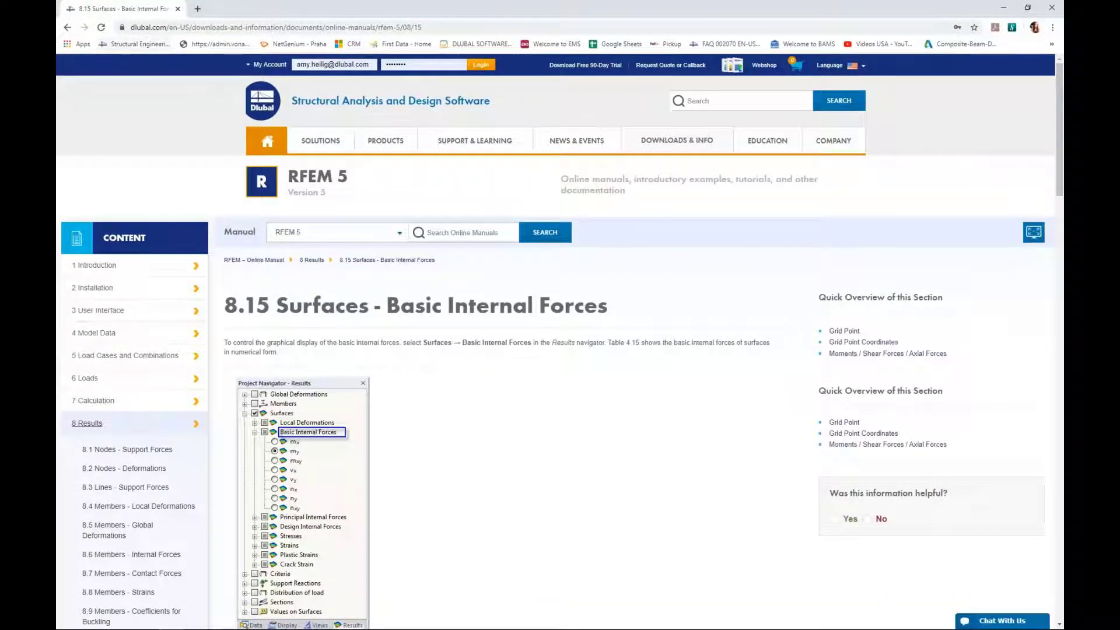
mouse_move(646, 141)
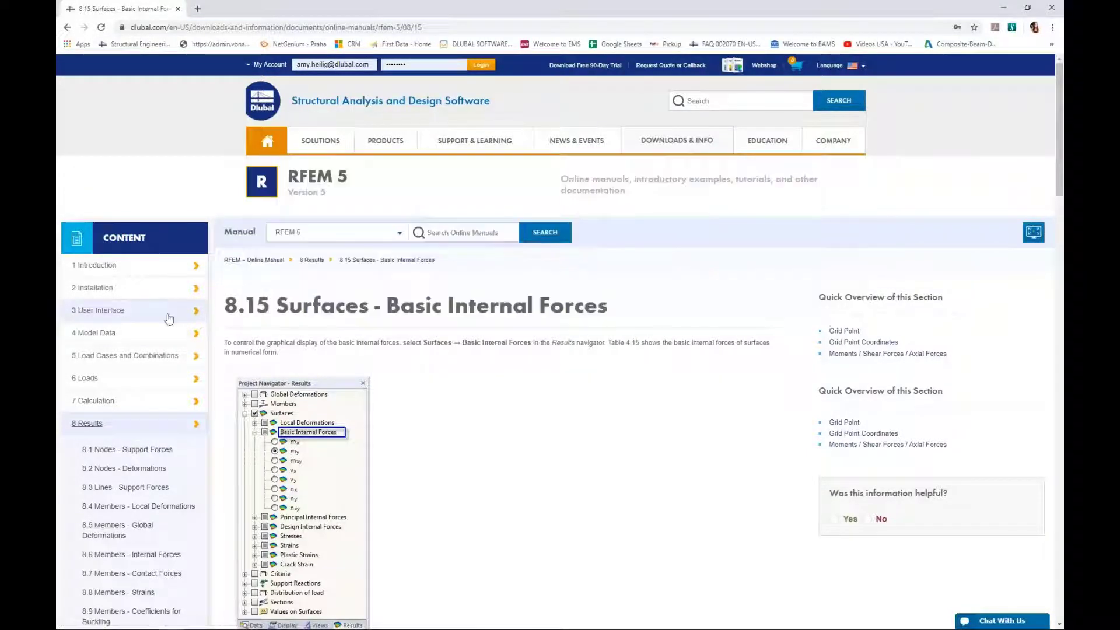
scroll(169, 318, "down", 3)
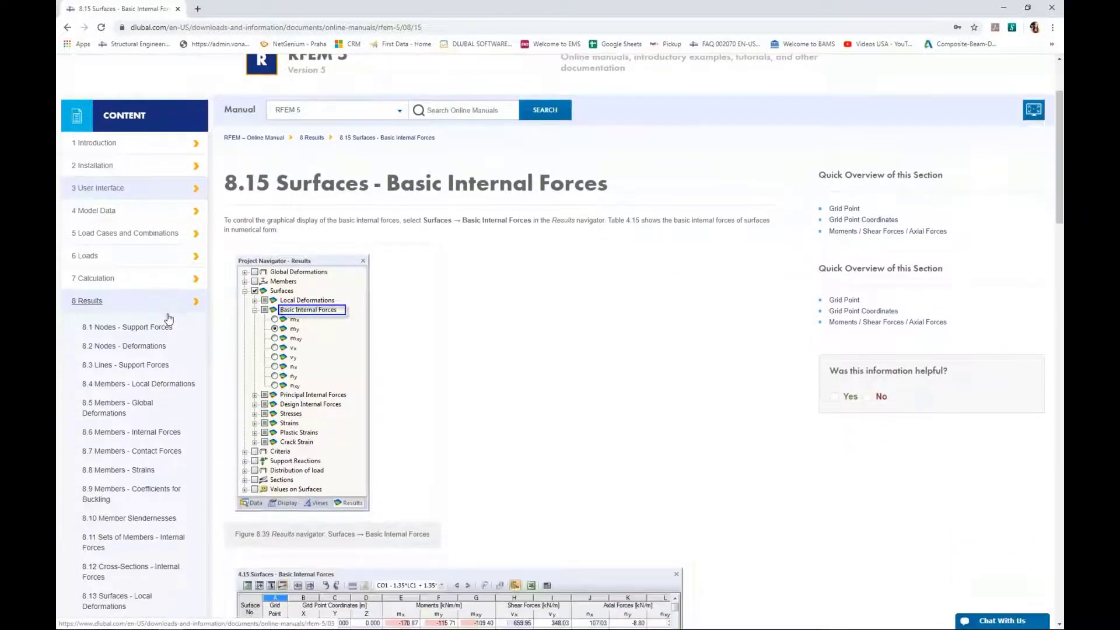
scroll(94, 249, "down", 1)
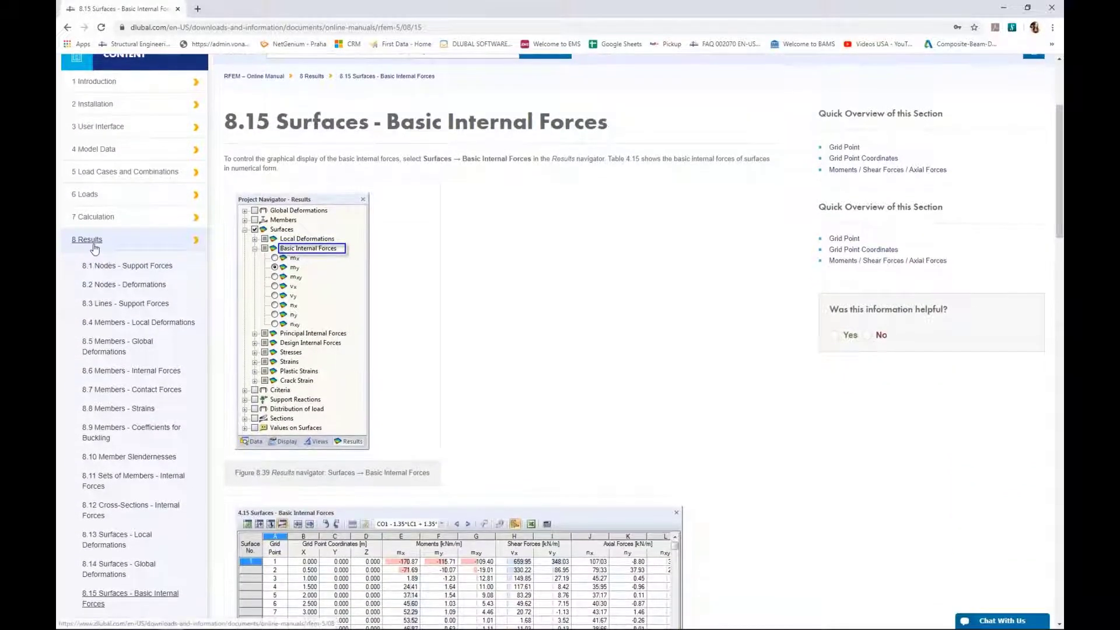
scroll(94, 250, "down", 5)
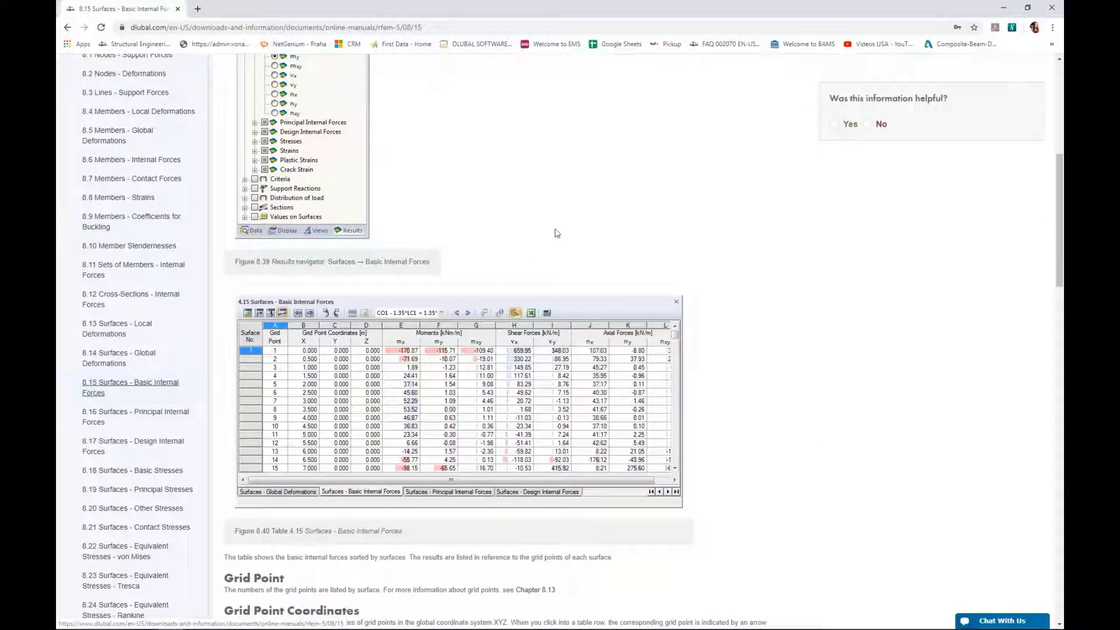
scroll(555, 233, "down", 5)
scroll(556, 232, "down", 13)
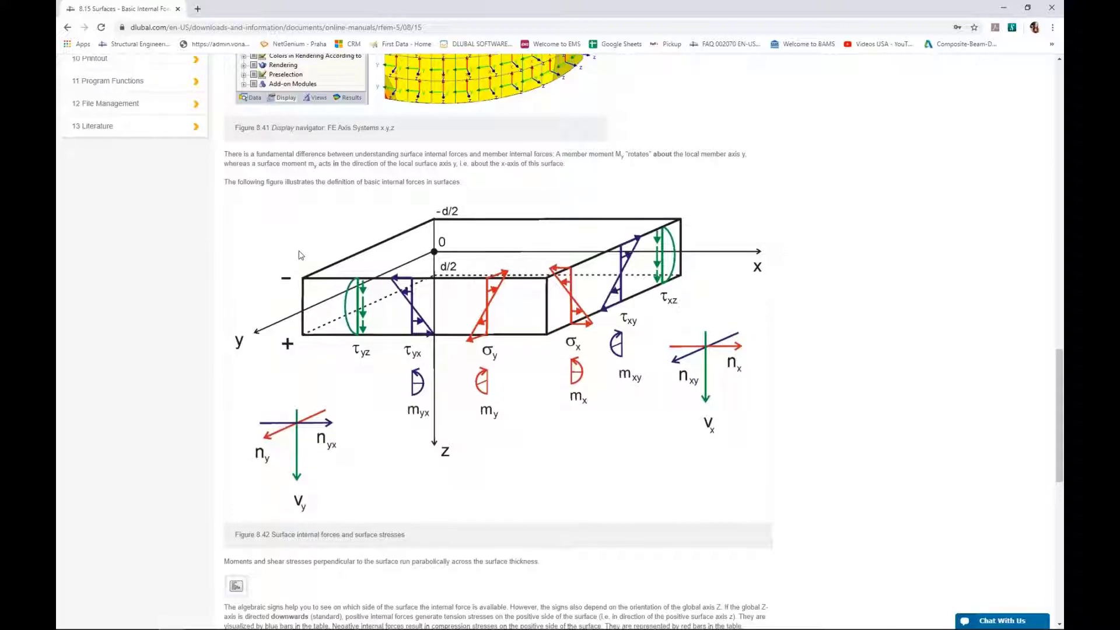
scroll(299, 257, "down", 4)
scroll(299, 257, "down", 5)
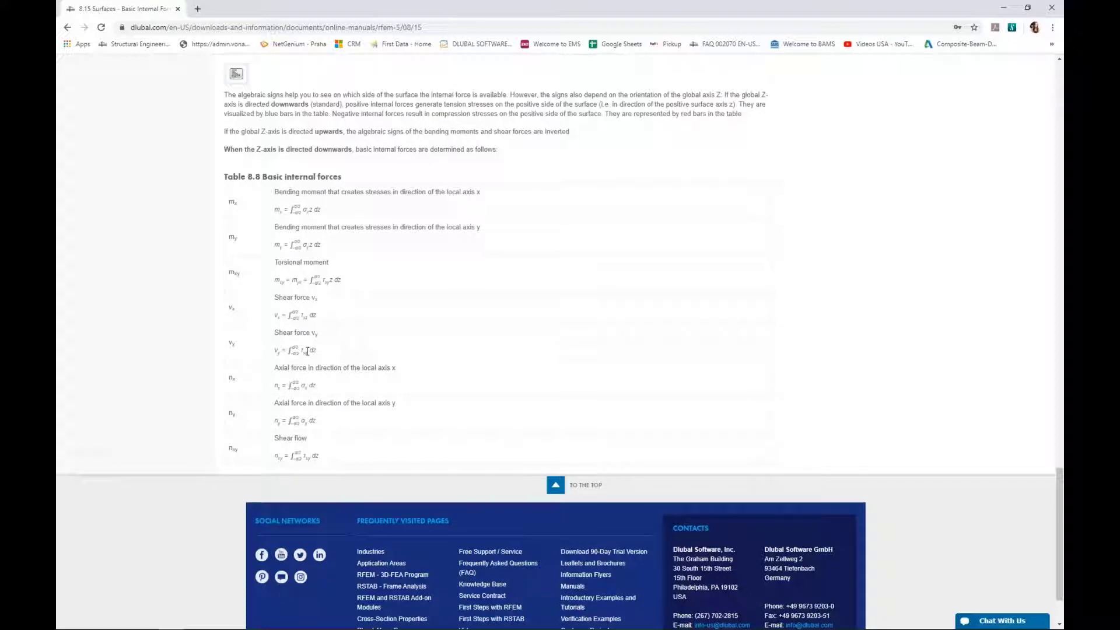
Step: Switch back to the tank model in RFEM and compare the principal internal forces m1 and m2, ending on m1
key("super+Tab")
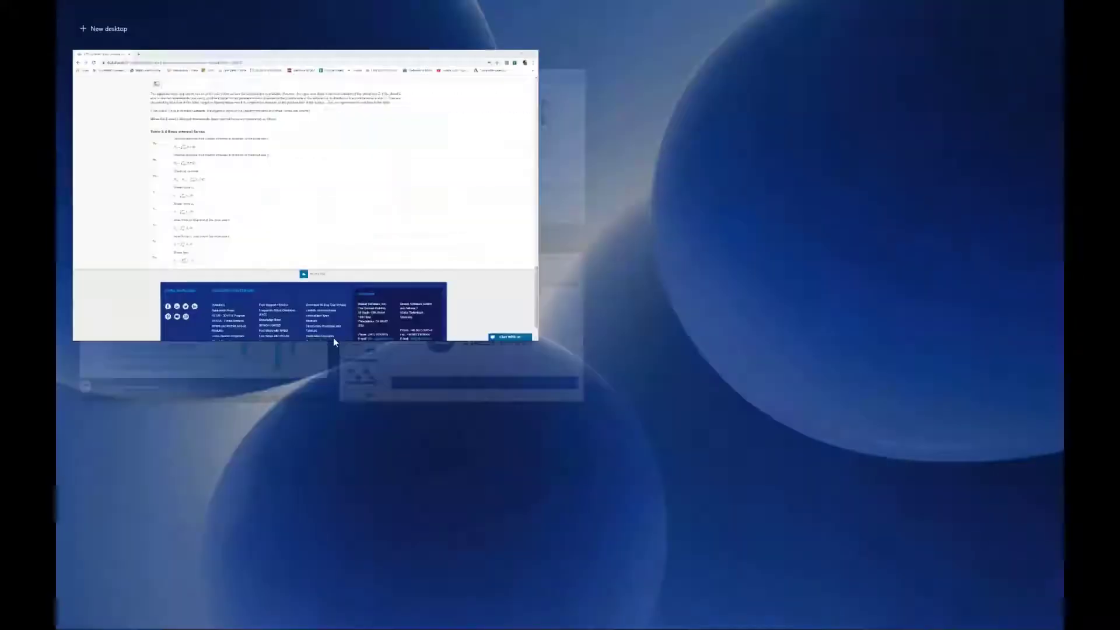
left_click(416, 165)
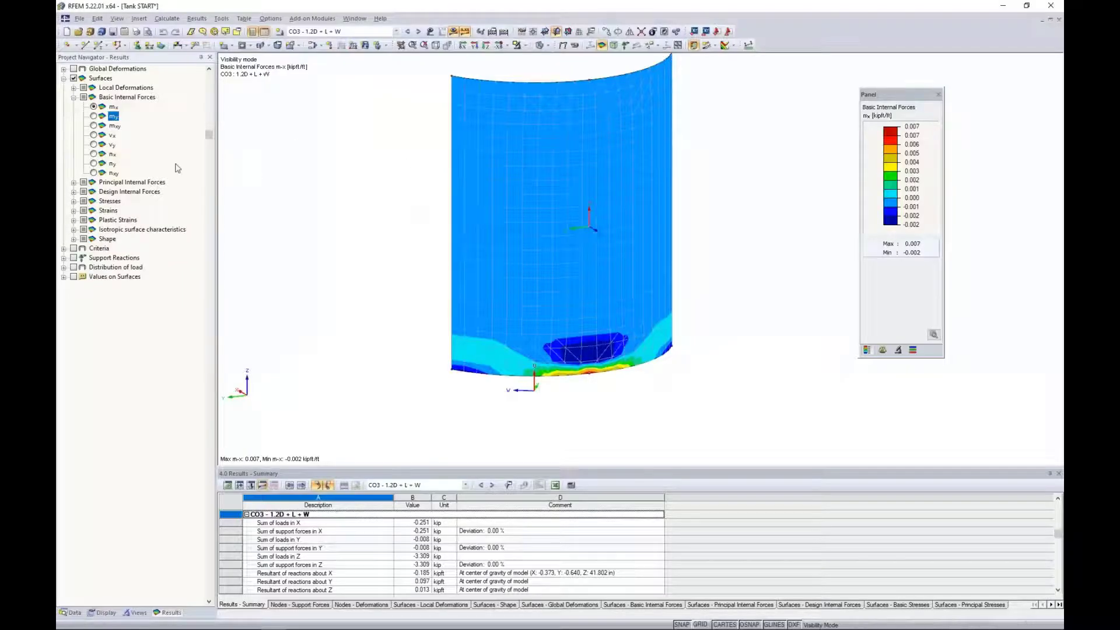
left_click(74, 98)
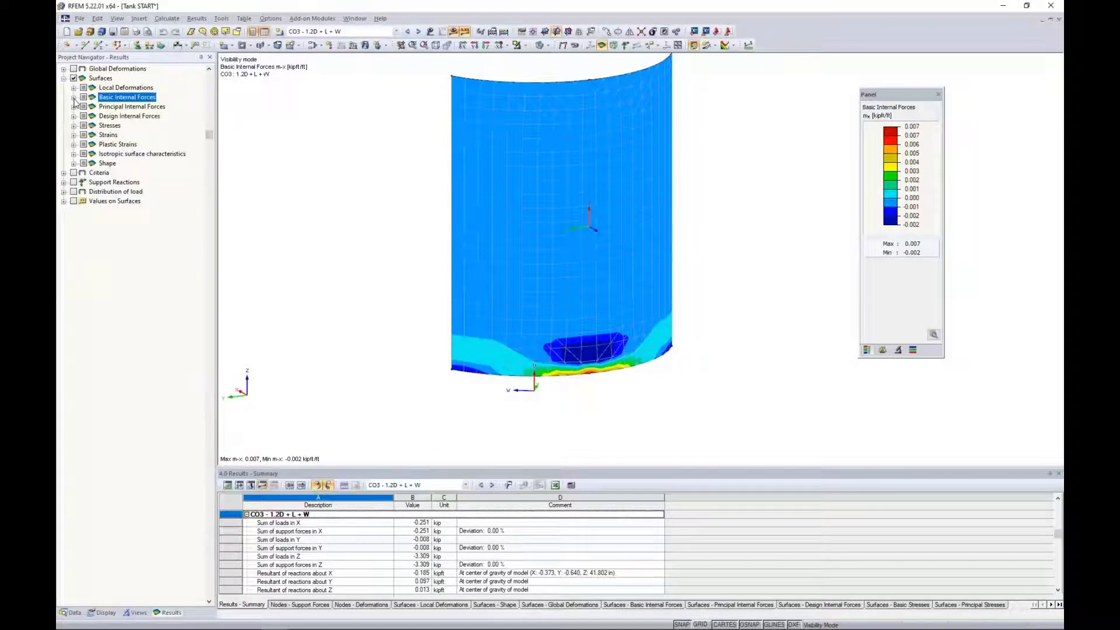
left_click(74, 108)
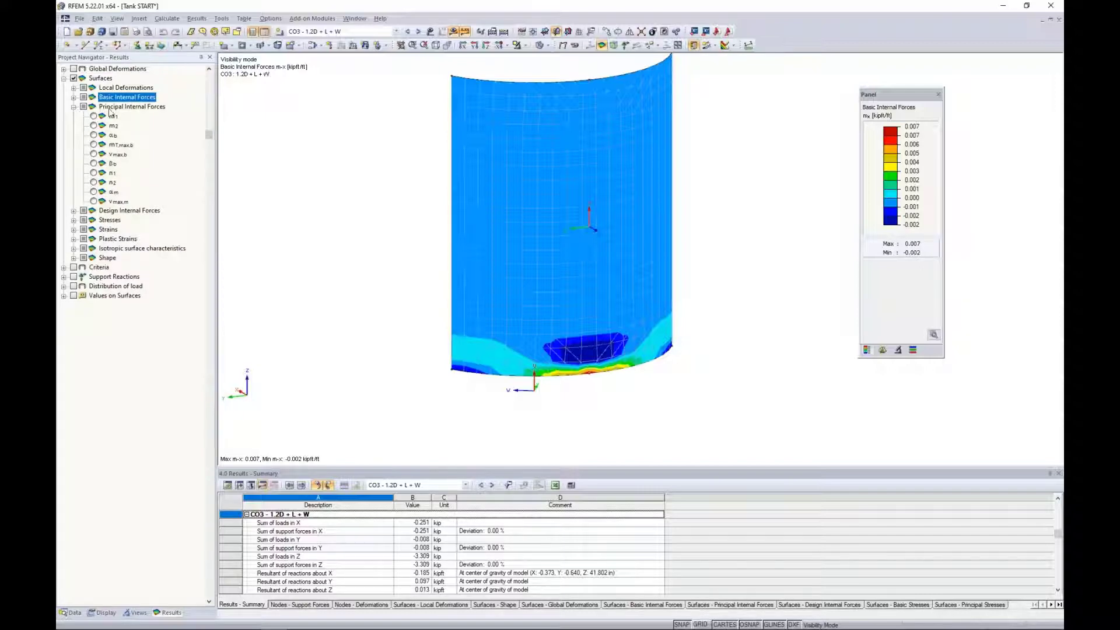
left_click(93, 116)
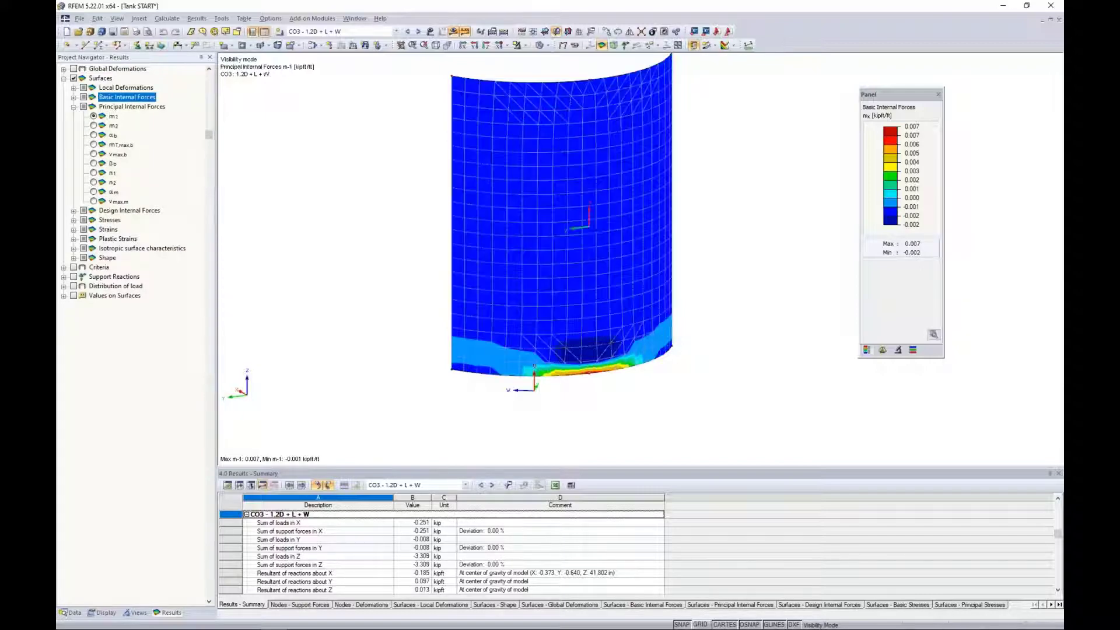
left_click(94, 125)
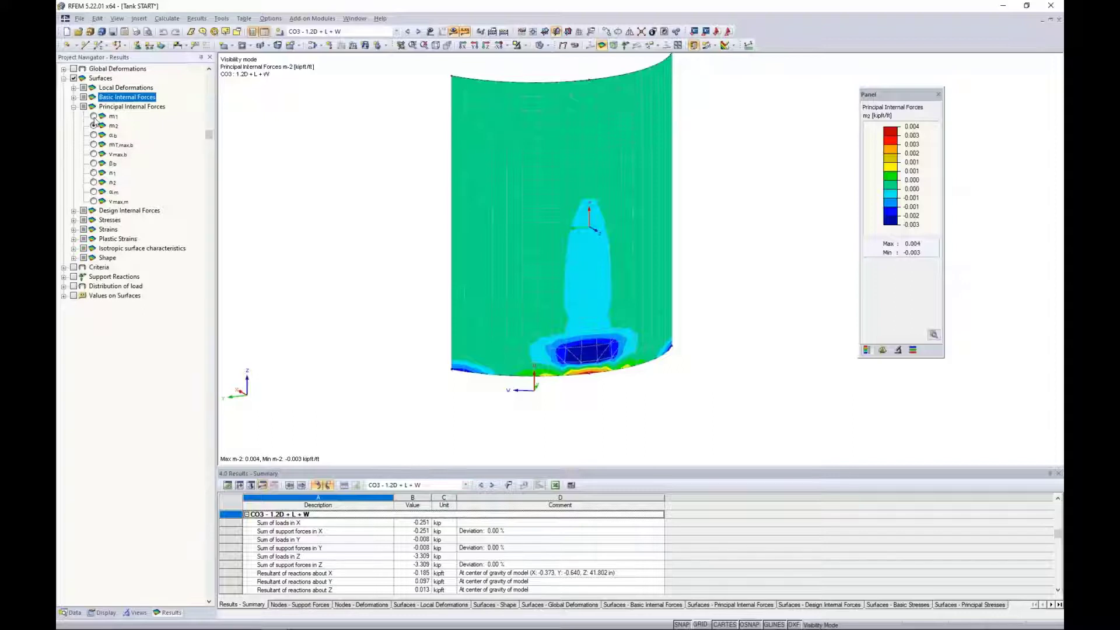
left_click(94, 116)
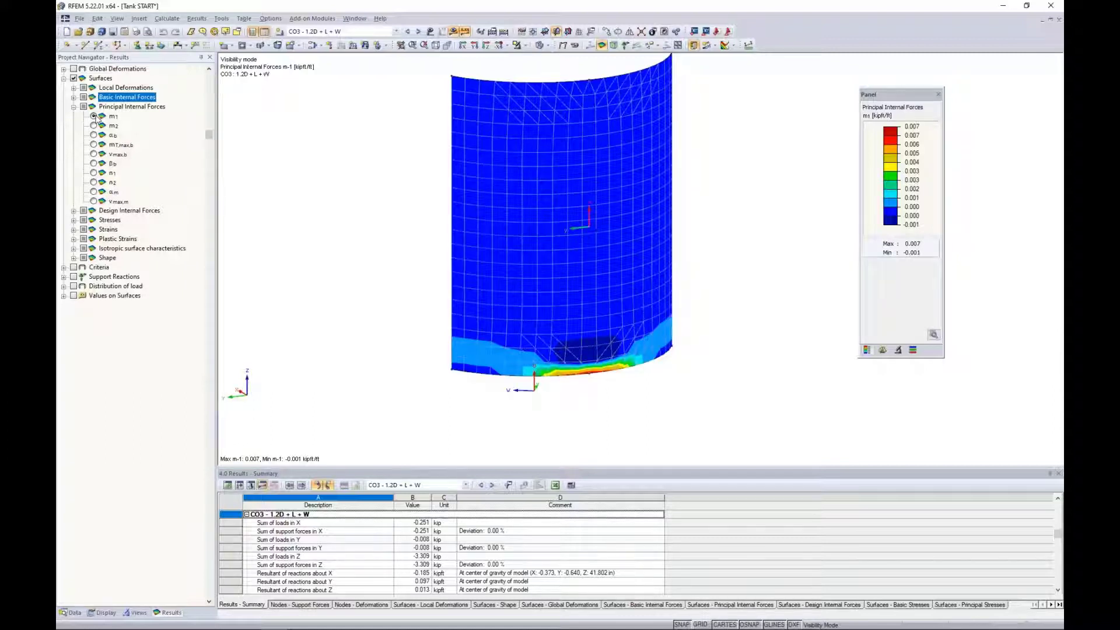
Step: Display the principal internal force direction αb on the wall surface and set the trajectories display factor to 512
left_click(93, 135)
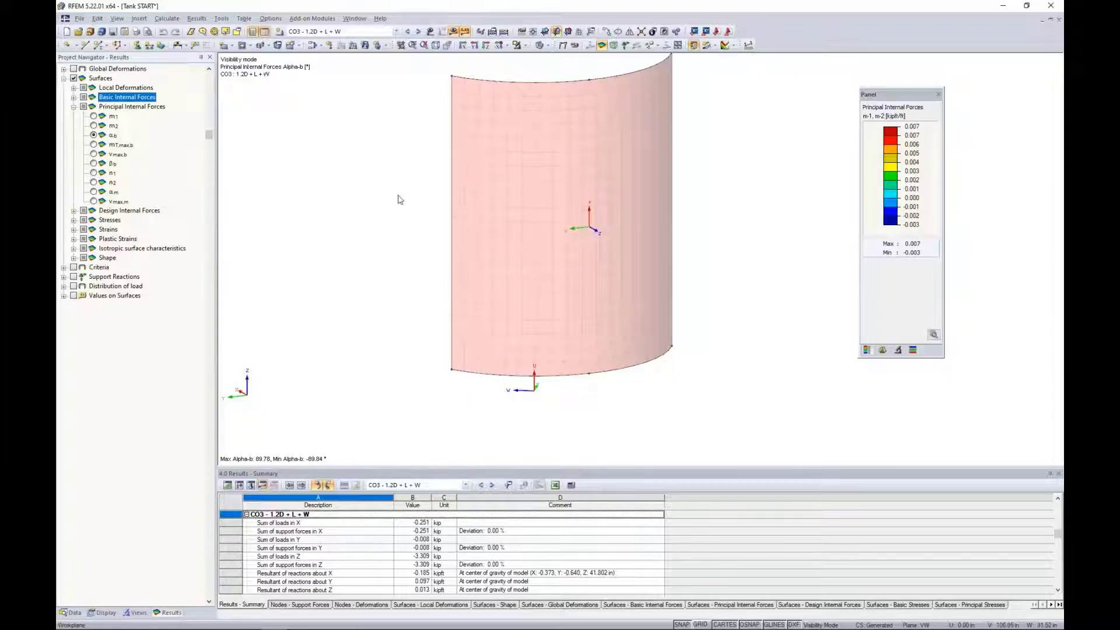
left_click(882, 350)
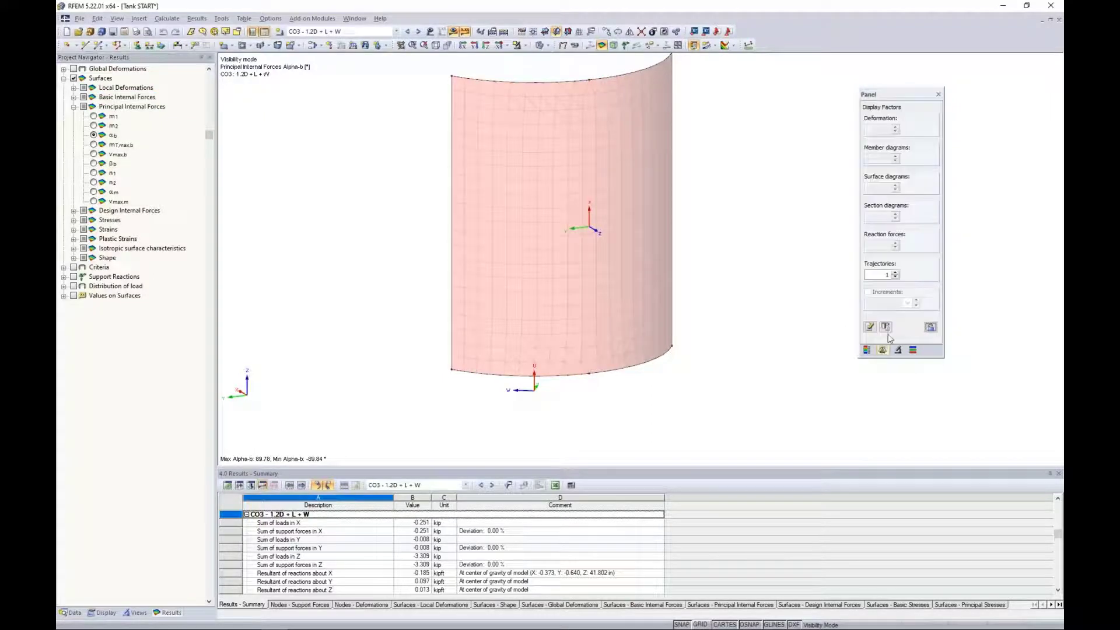
left_click(895, 272)
left_click(896, 272)
left_click(896, 272)
left_click(896, 273)
left_click(896, 272)
left_click(896, 272)
left_click(896, 273)
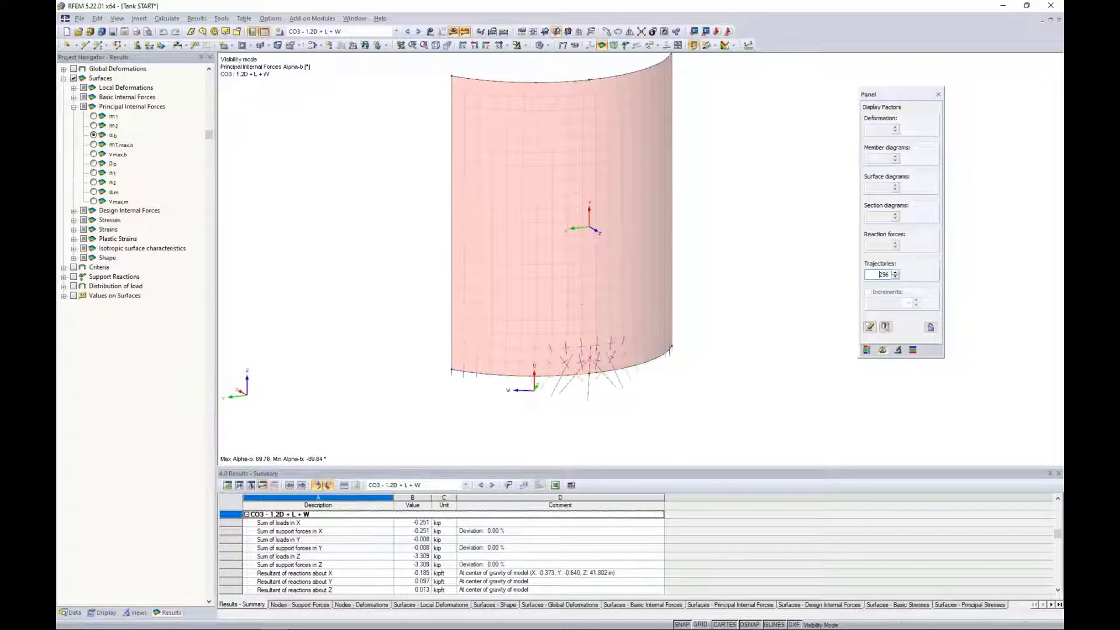
scroll(575, 407, "up", 3)
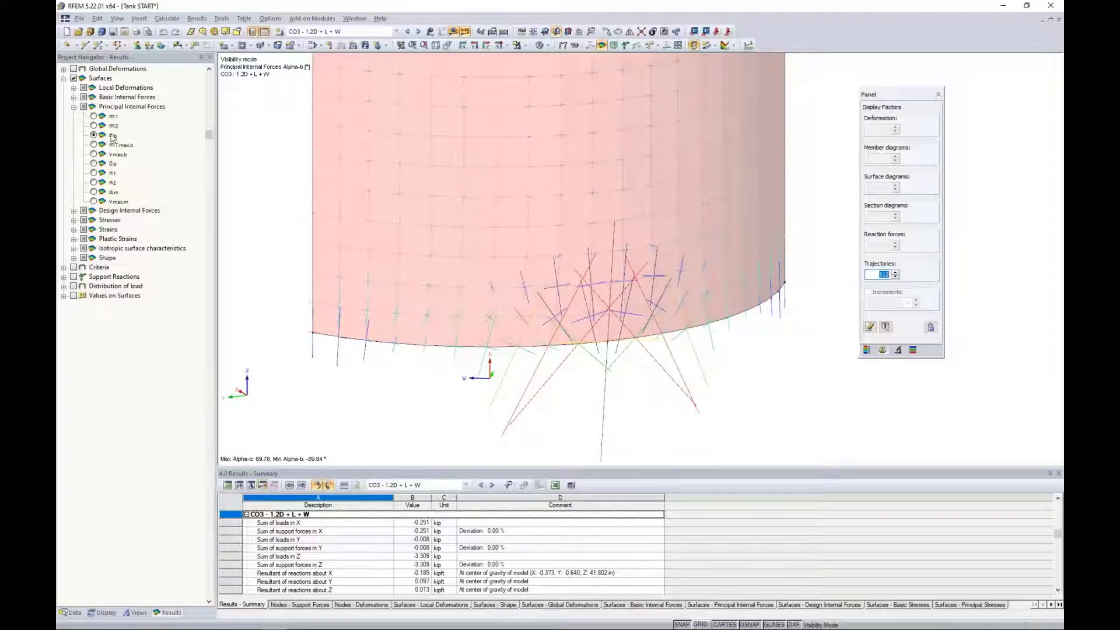
Step: Display the design internal force mx,D,+ on the wall surface
left_click(74, 108)
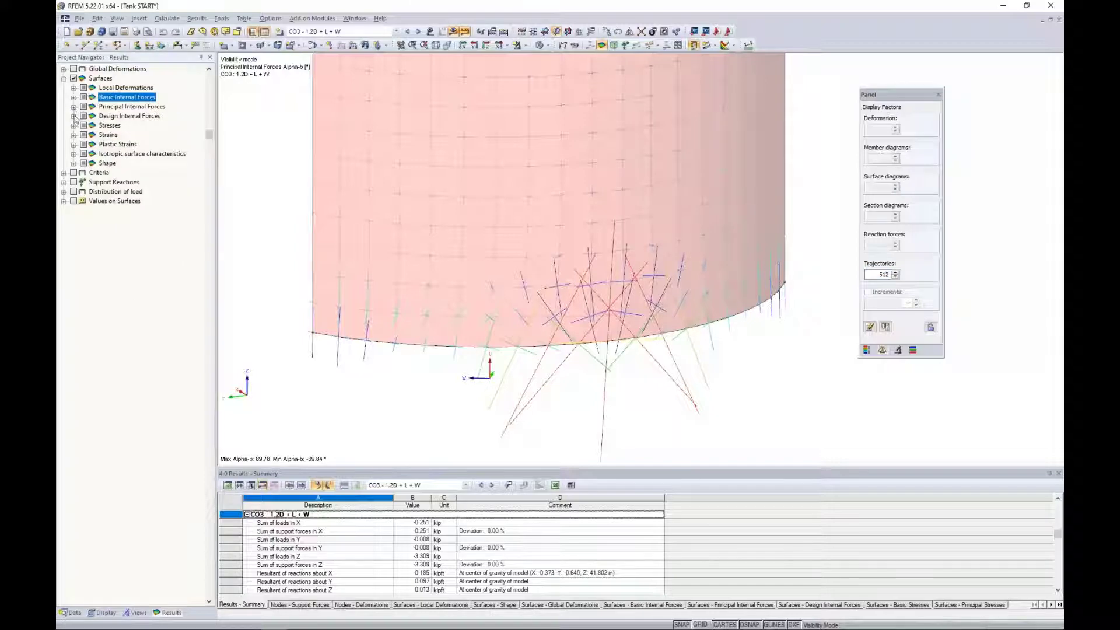
left_click(74, 116)
left_click(93, 126)
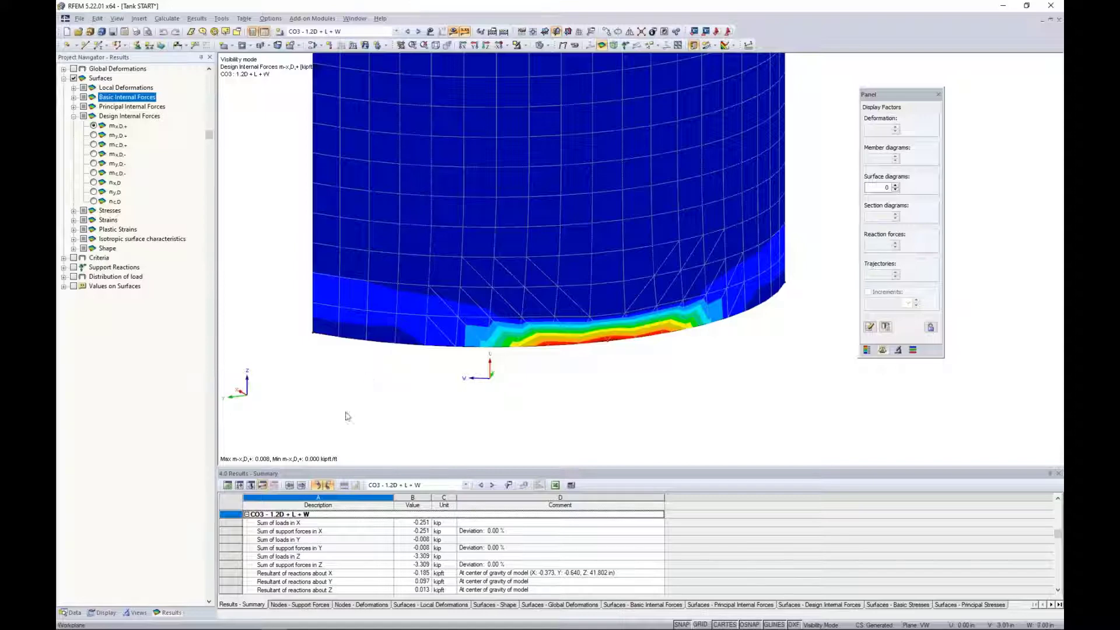
middle_click_drag(285, 290, 307, 330)
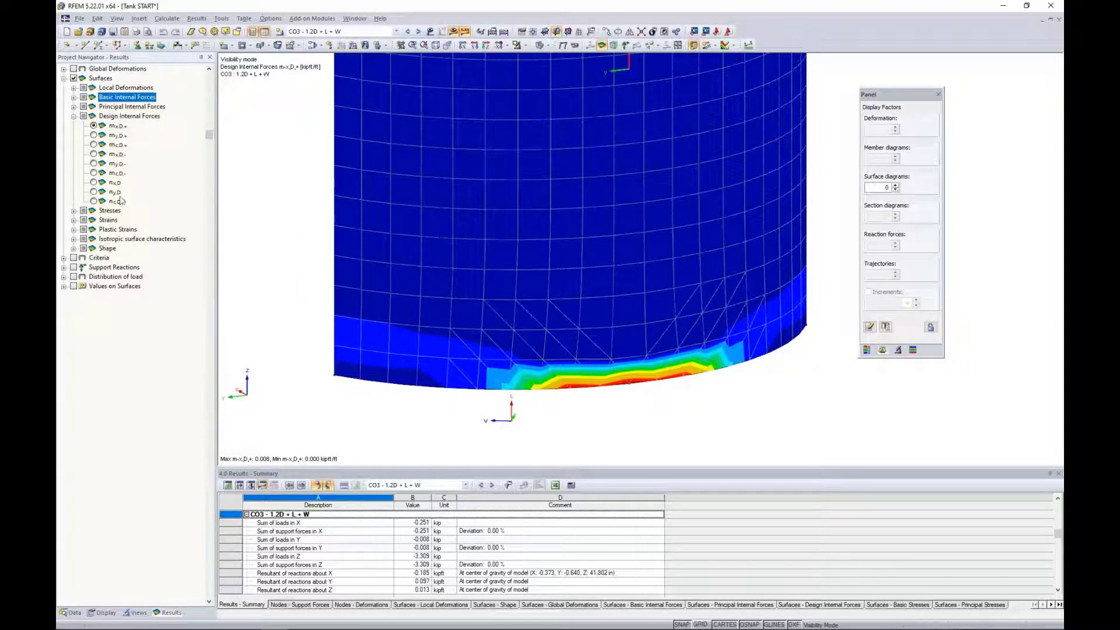
Step: Review the surface stresses σx,+, σy,+ and σ1,+, ending on the maximum von Mises equivalent stress σeqv,max,Mises
left_click(74, 117)
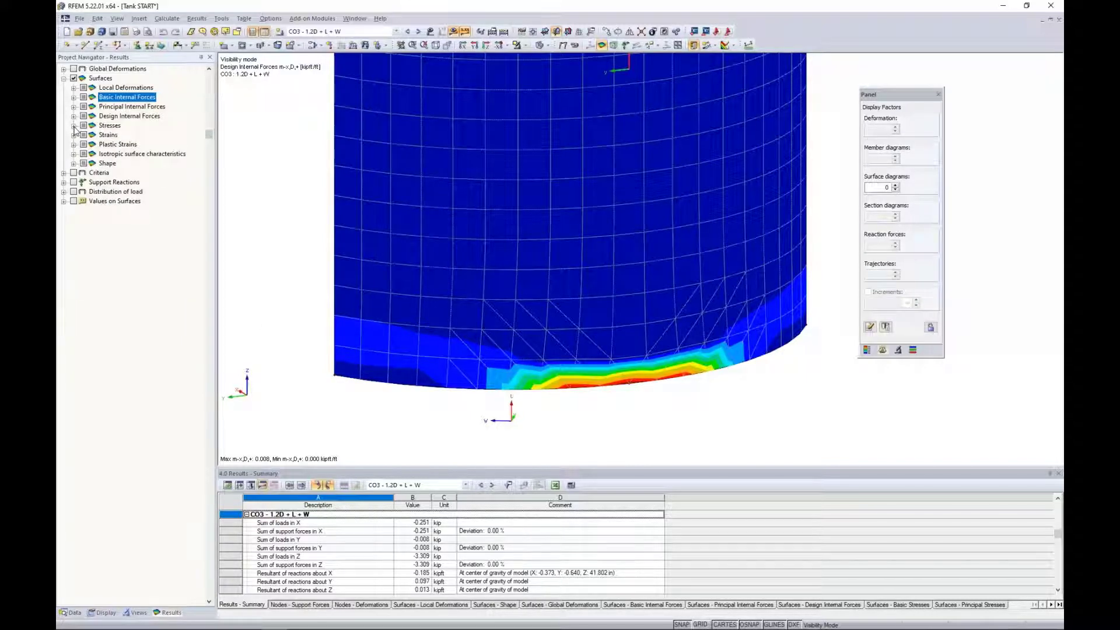
left_click(73, 127)
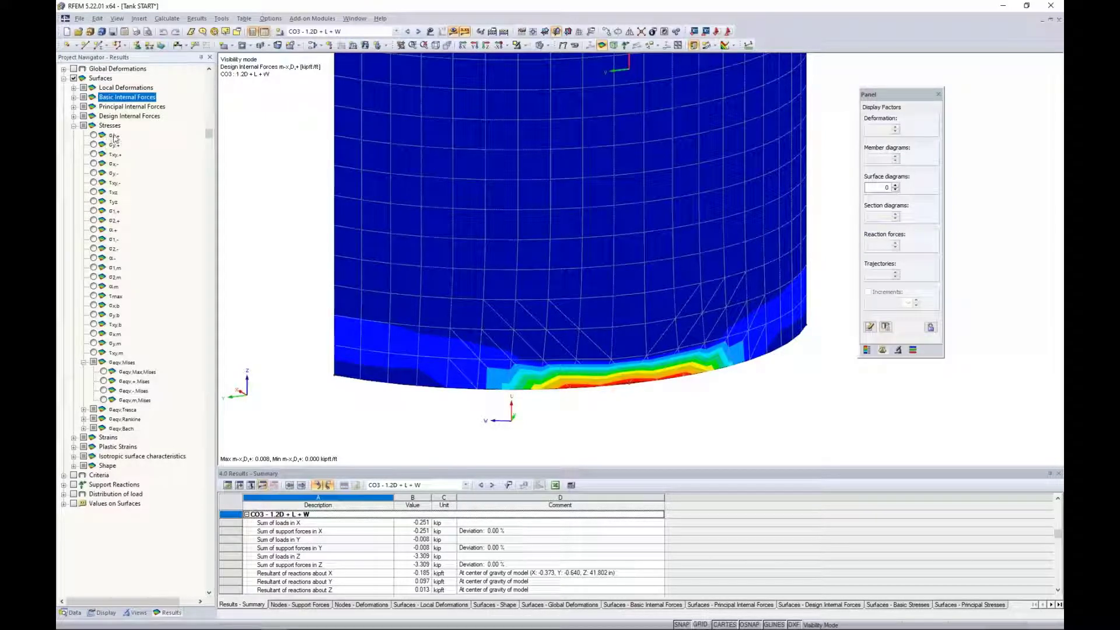
left_click(94, 136)
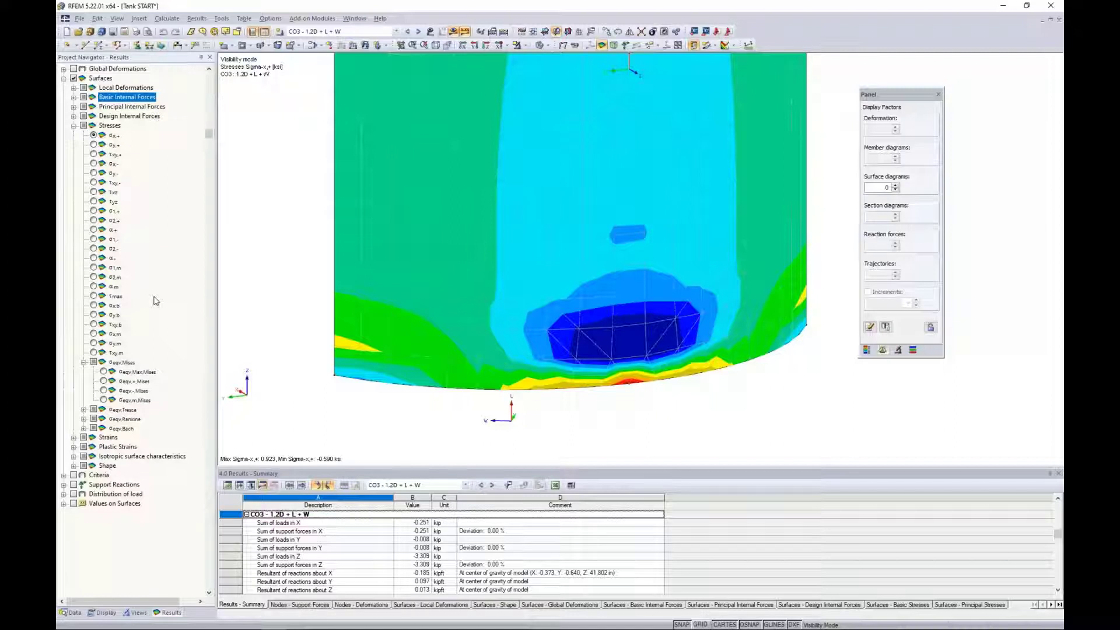
left_click(94, 145)
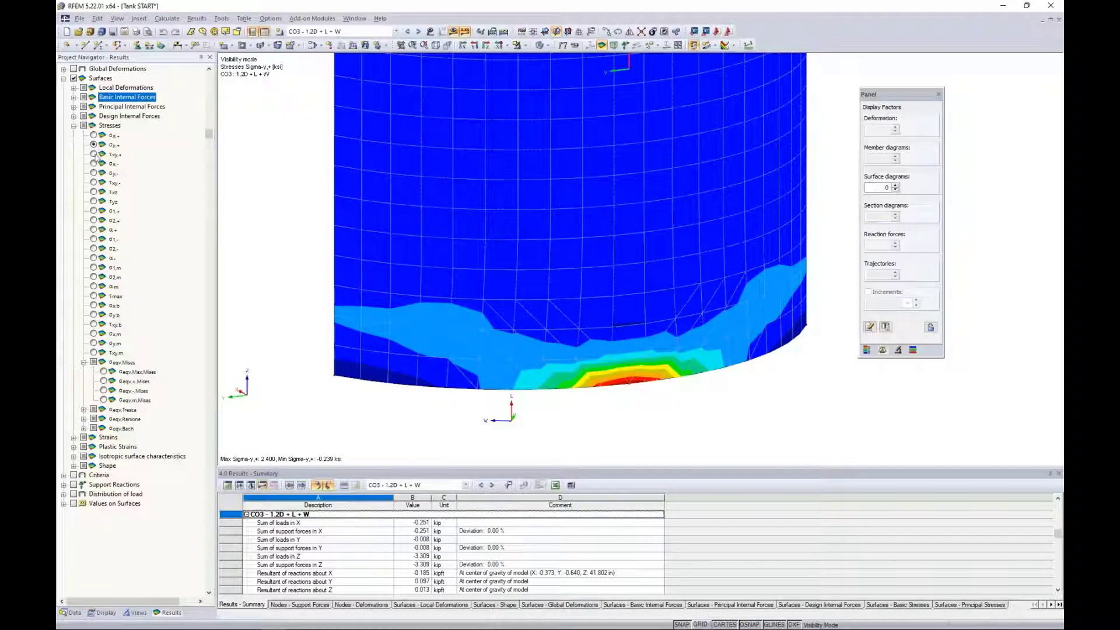
left_click(94, 211)
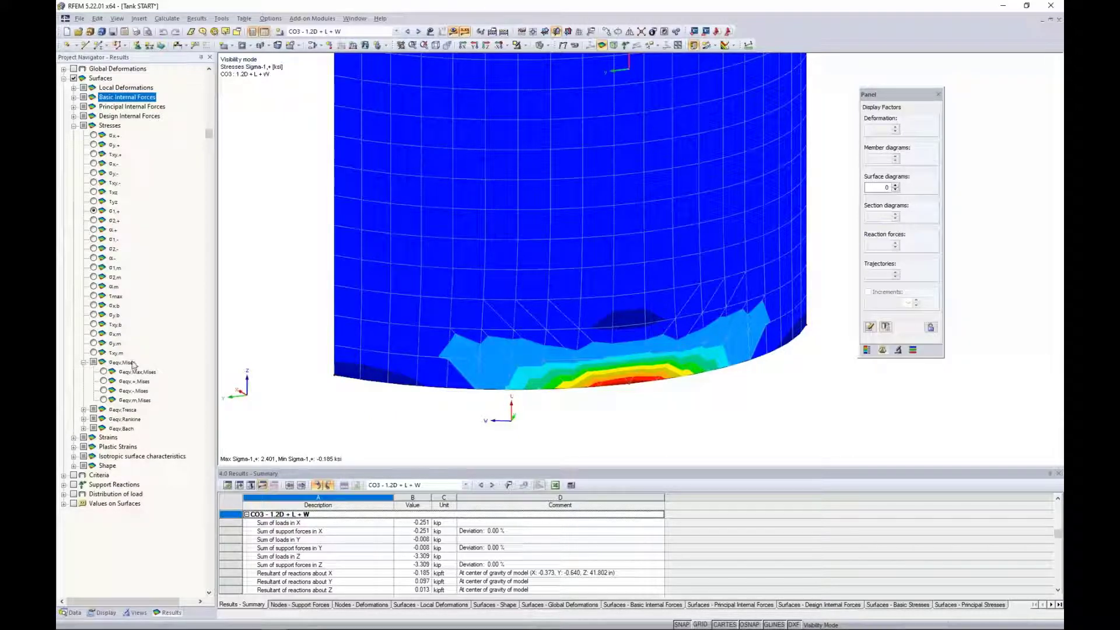
left_click(104, 372)
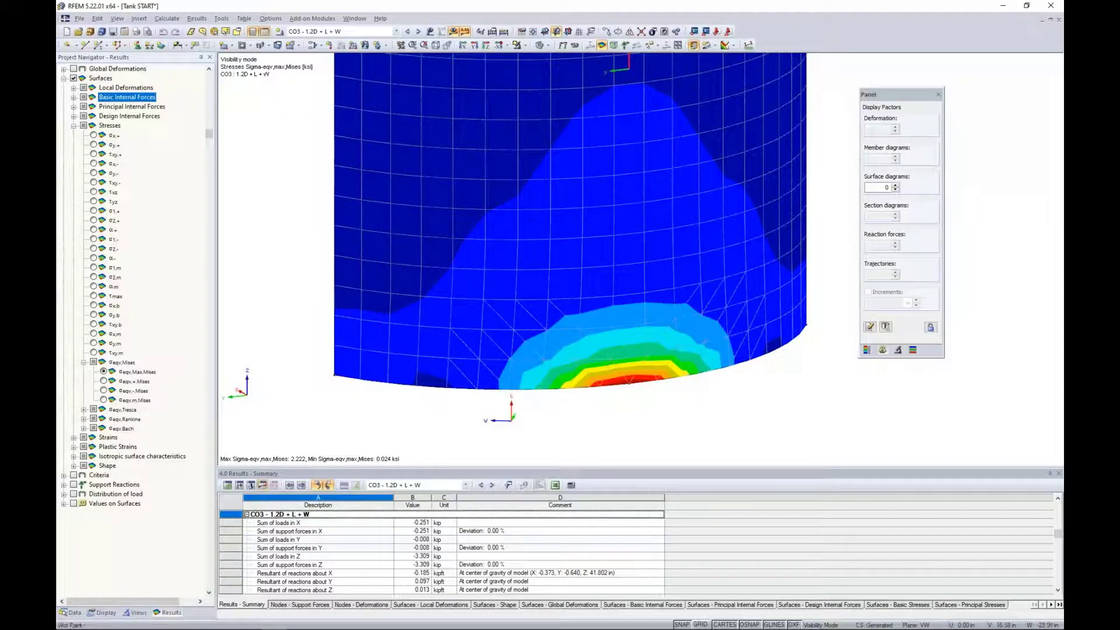
Step: Review the surface strain εx,+ and the von Mises strain ε+,Mises on the wall surface
key("alt+Tab")
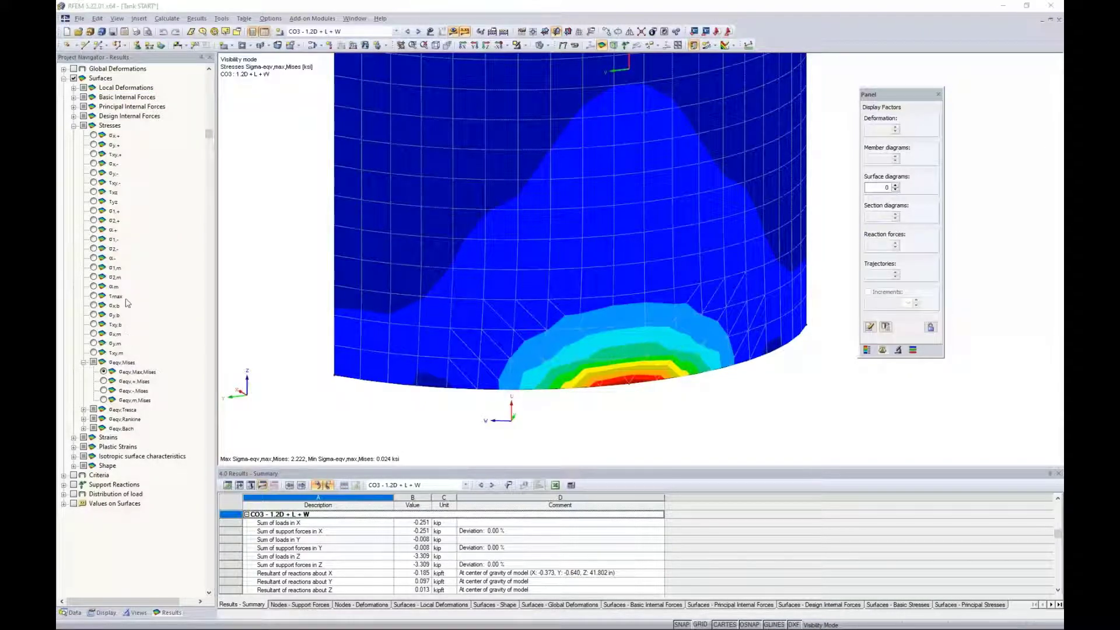
left_click(74, 126)
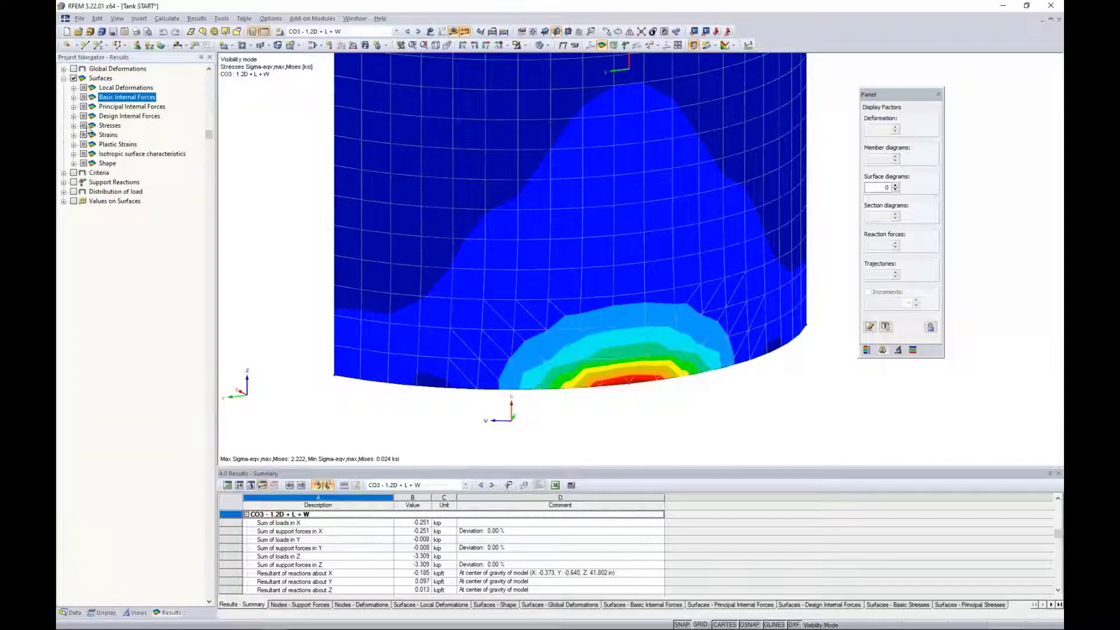
left_click(74, 136)
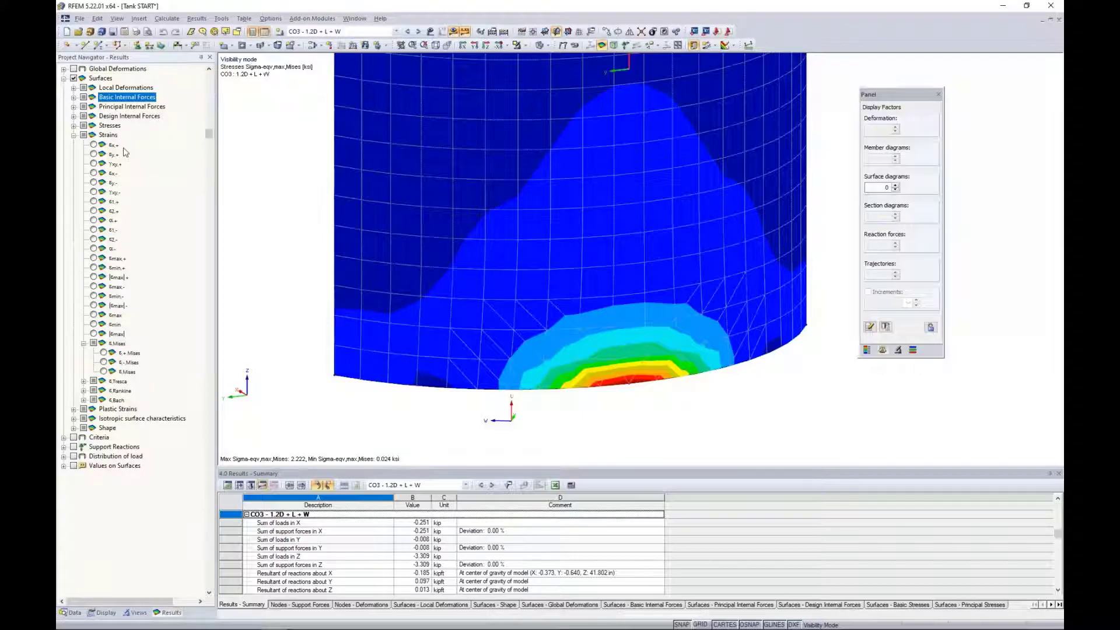
left_click(93, 145)
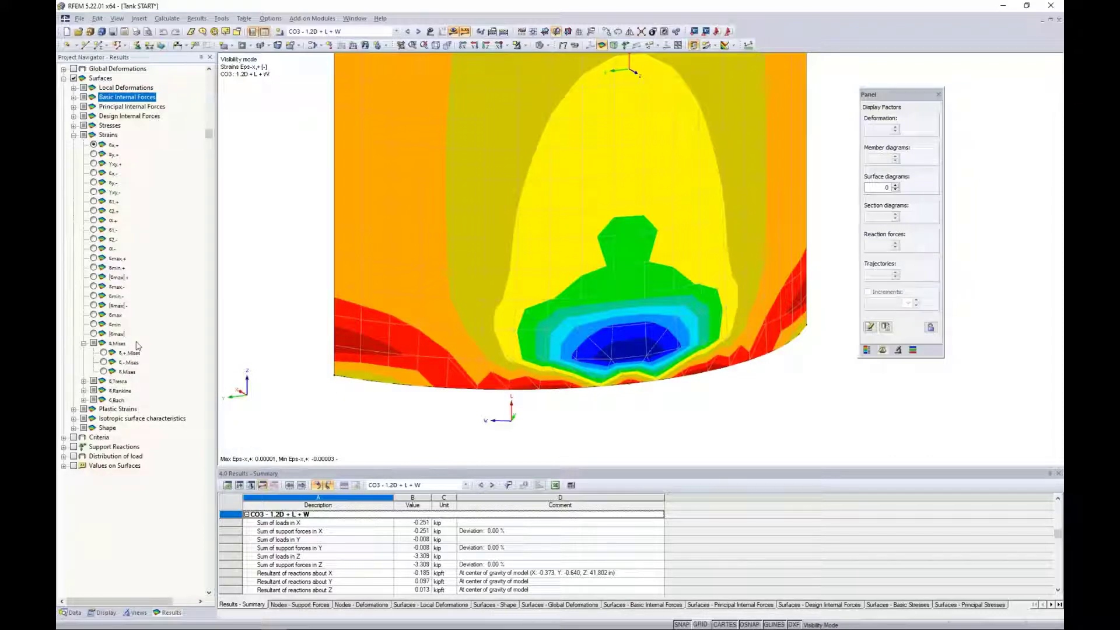
left_click(103, 353)
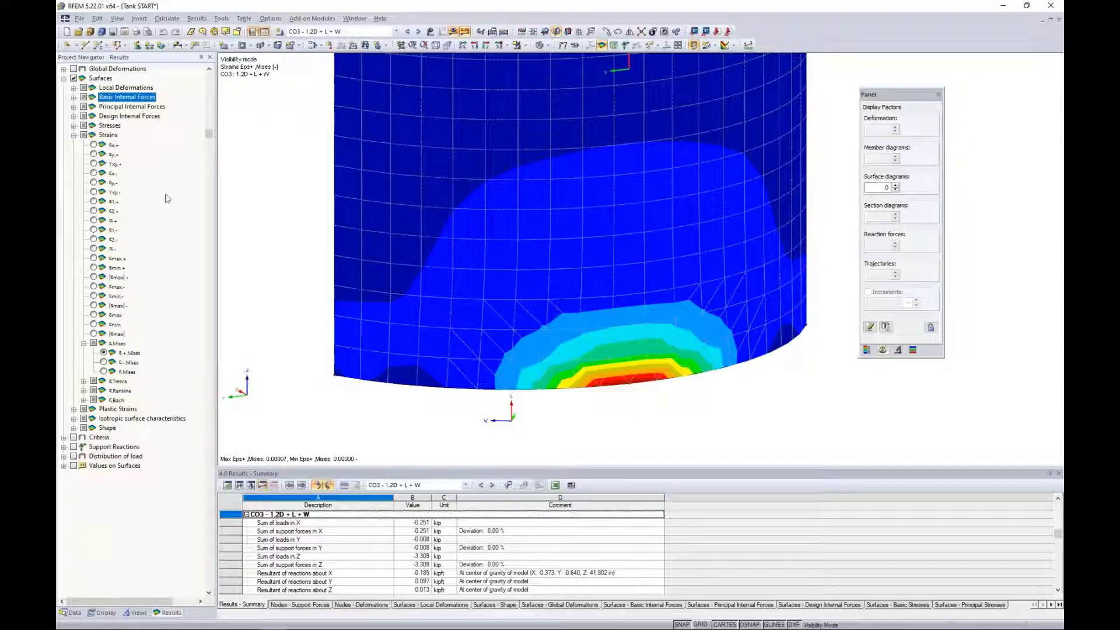
Step: Display the basic internal force nx on the wall surface
left_click(73, 135)
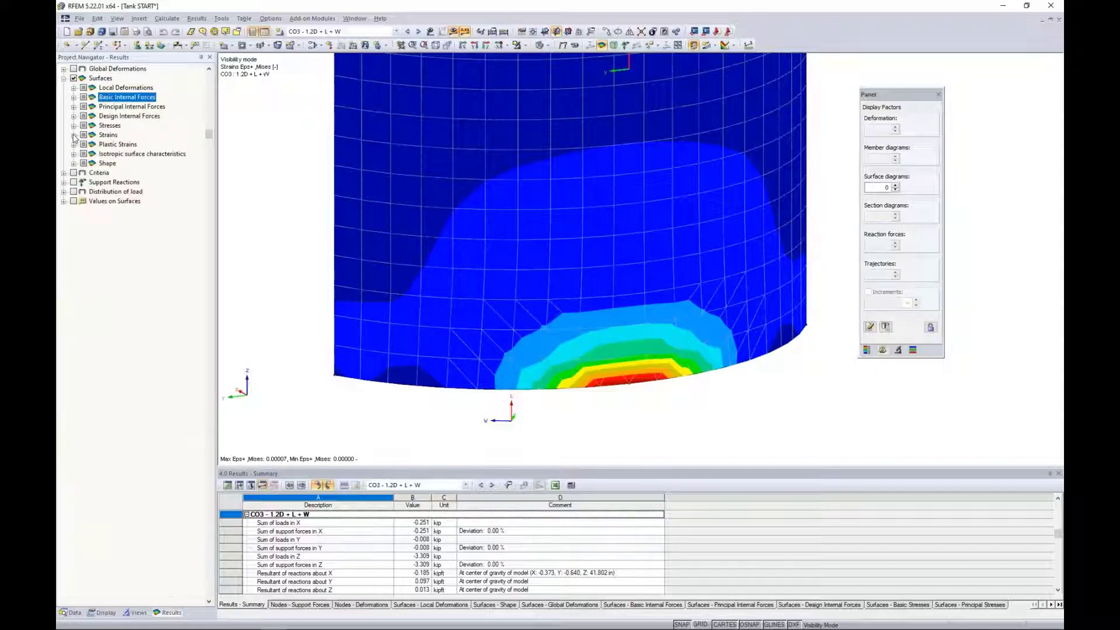
left_click(74, 97)
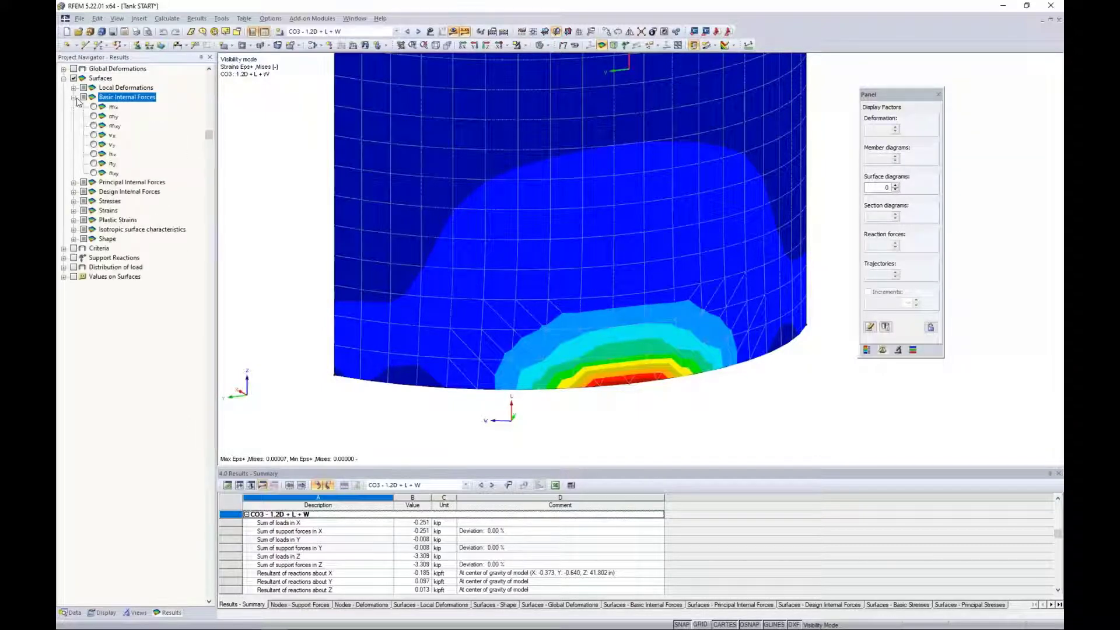
left_click(94, 154)
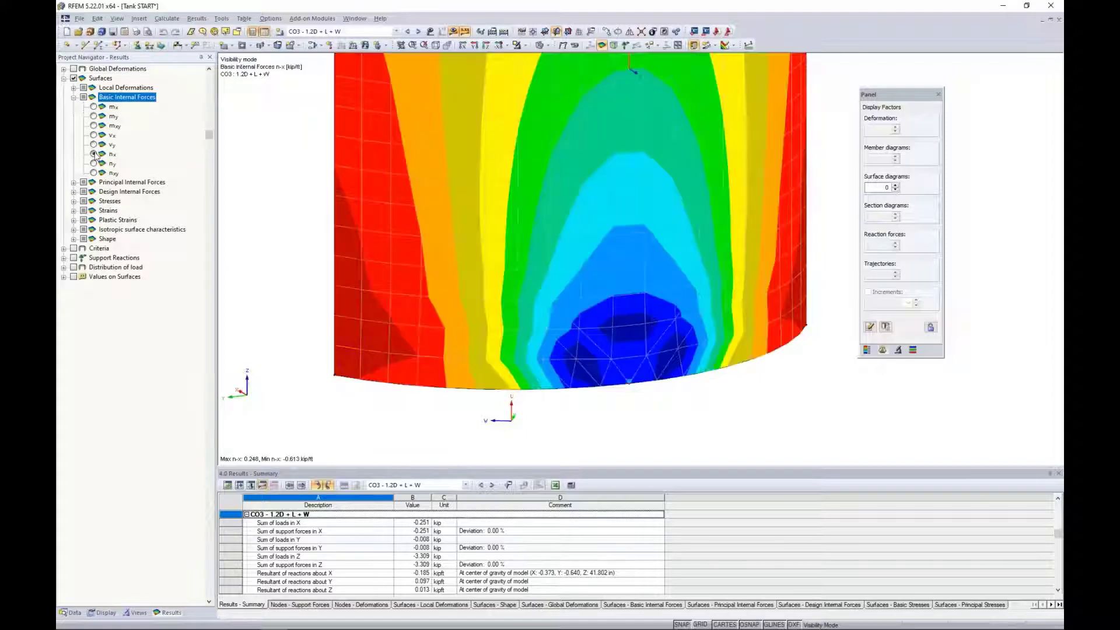
Step: Cancel the visibility mode to show the whole tank and turn off the surfaces' local axis systems
scroll(369, 220, "down", 5)
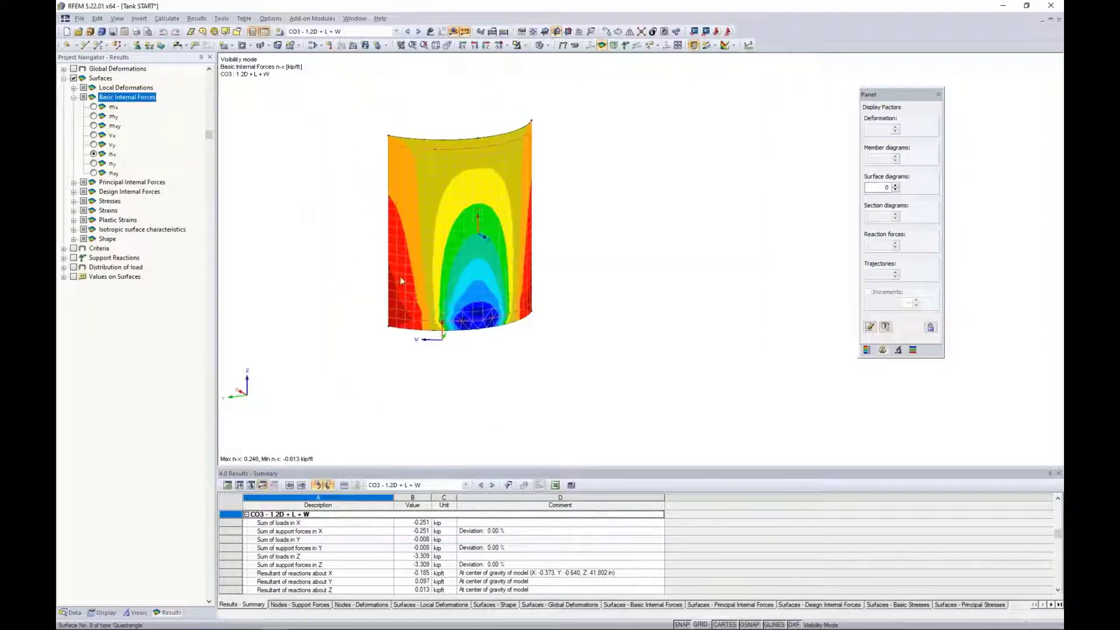
left_click(526, 50)
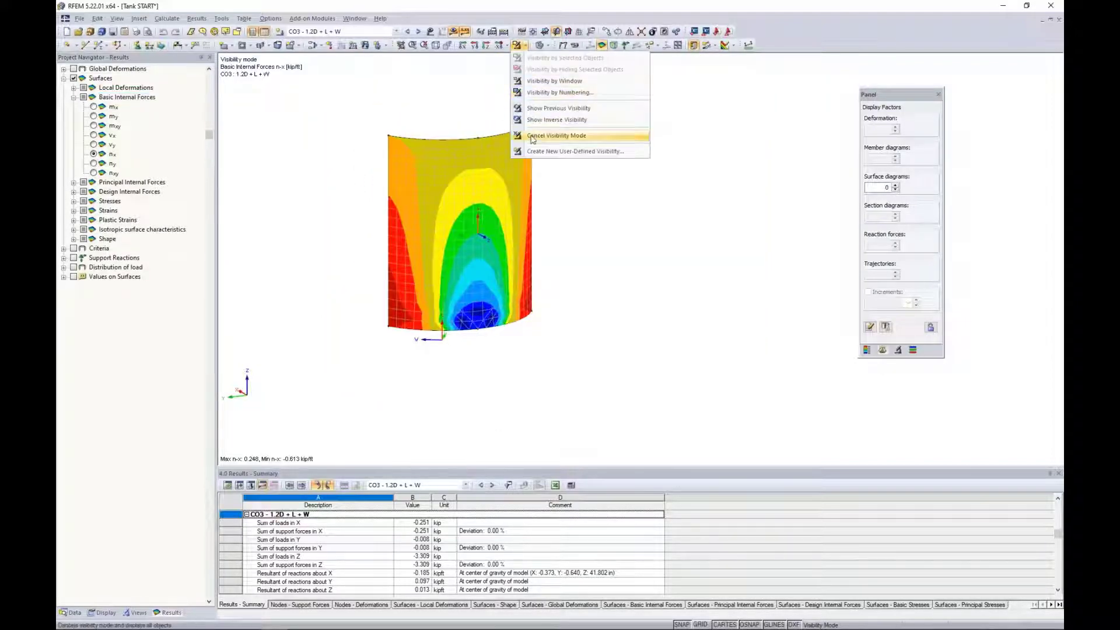
left_click(575, 138)
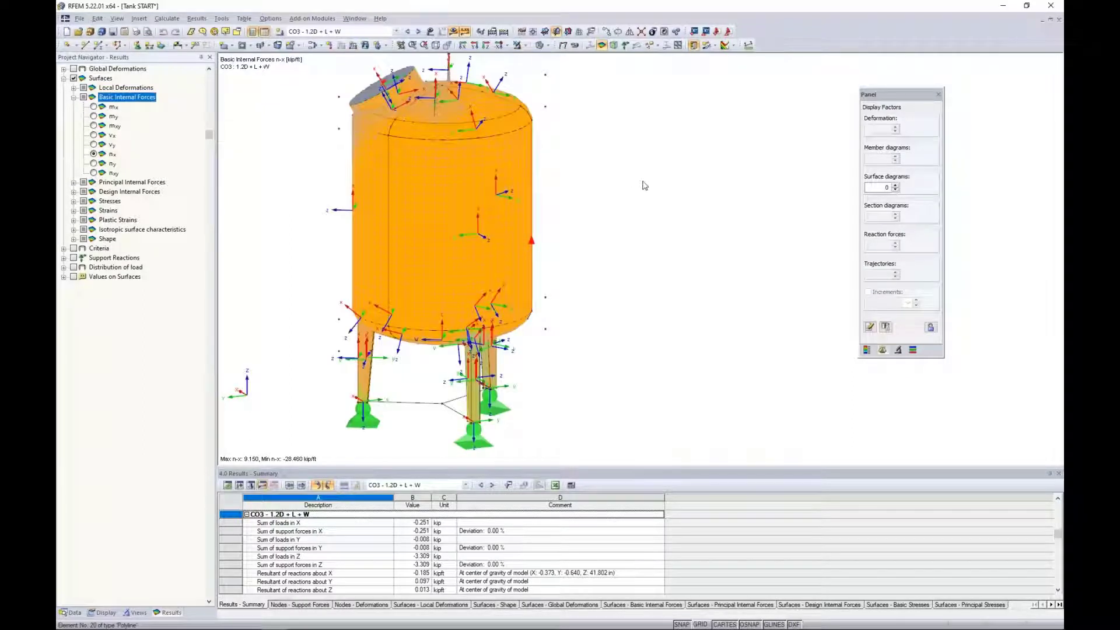
middle_click_drag(644, 183, 714, 193)
right_click(517, 161)
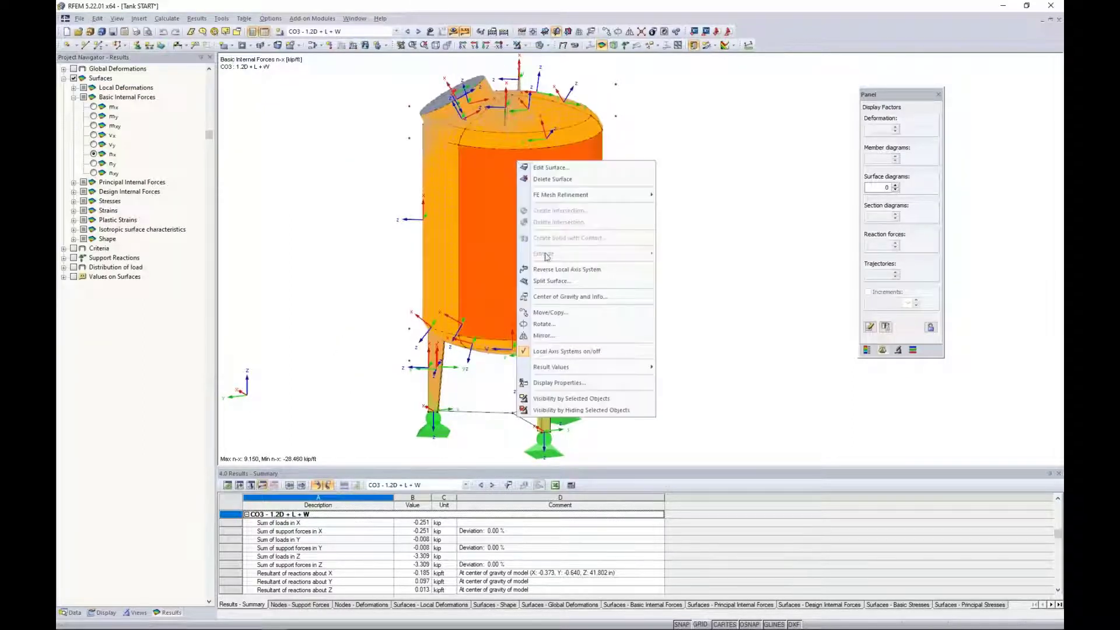
left_click(543, 352)
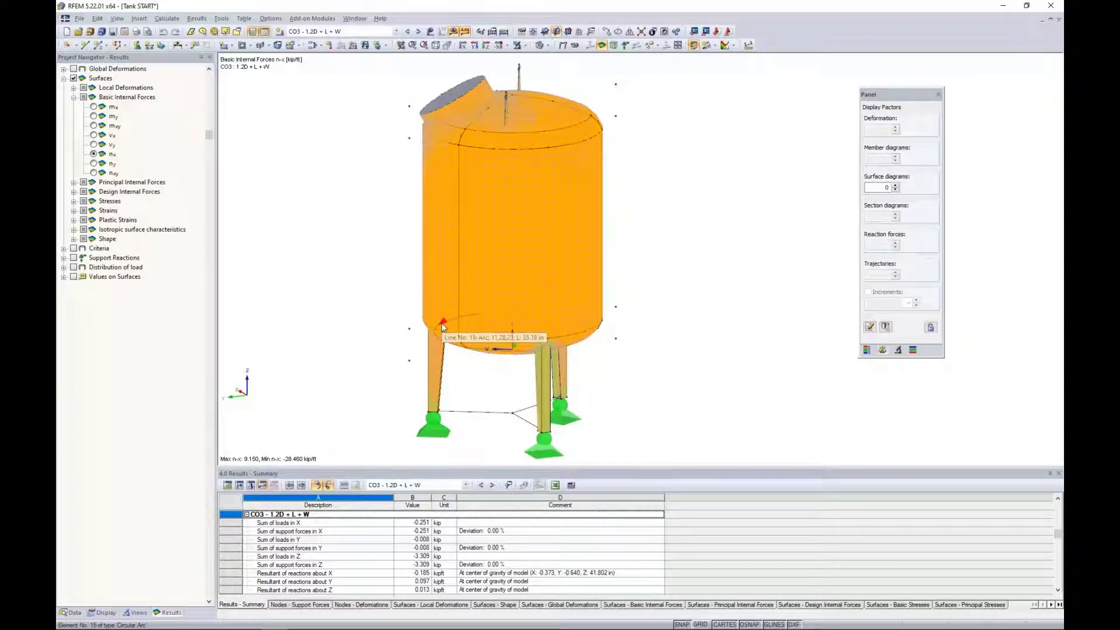
Step: Insert a clipping plane in the X-Z plane and view the cut through the tank
left_click(139, 21)
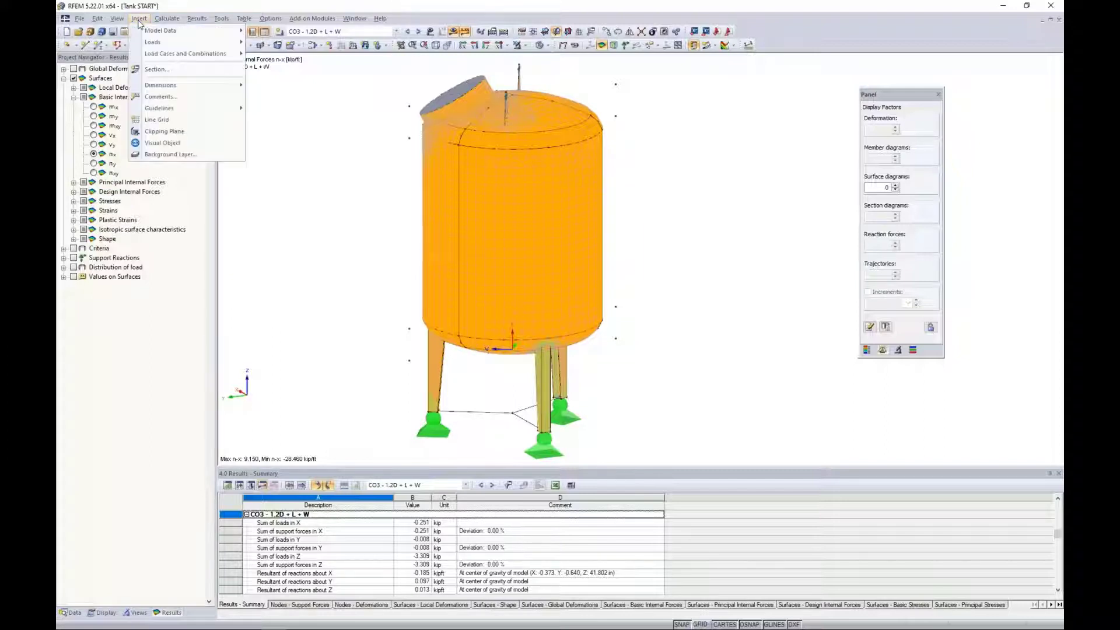
left_click(150, 133)
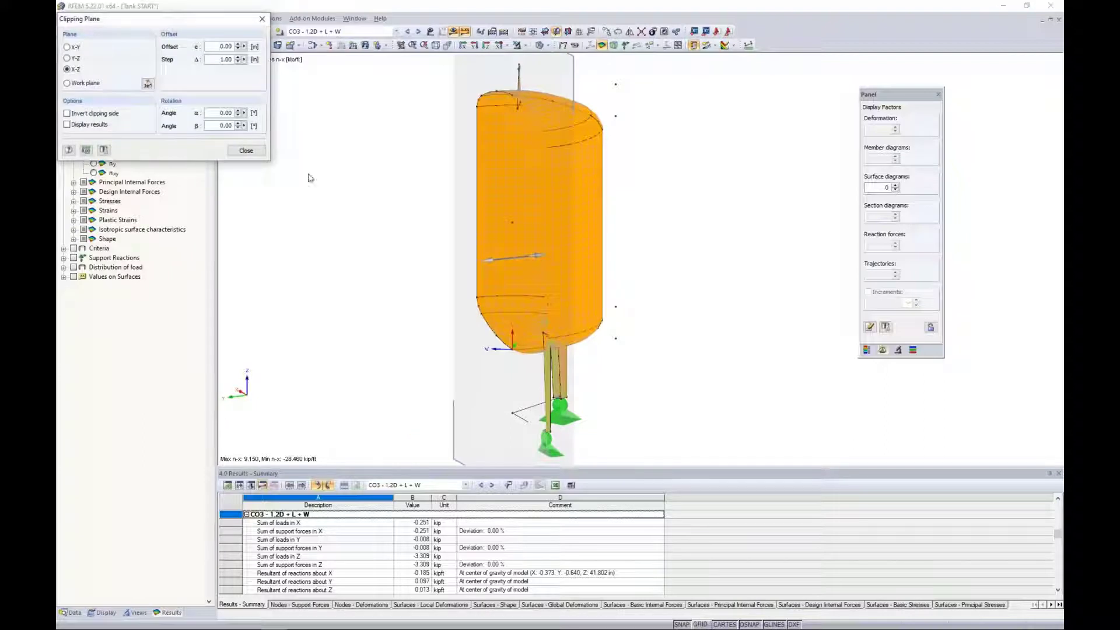
middle_click_drag(365, 234, 742, 225, "ctrl")
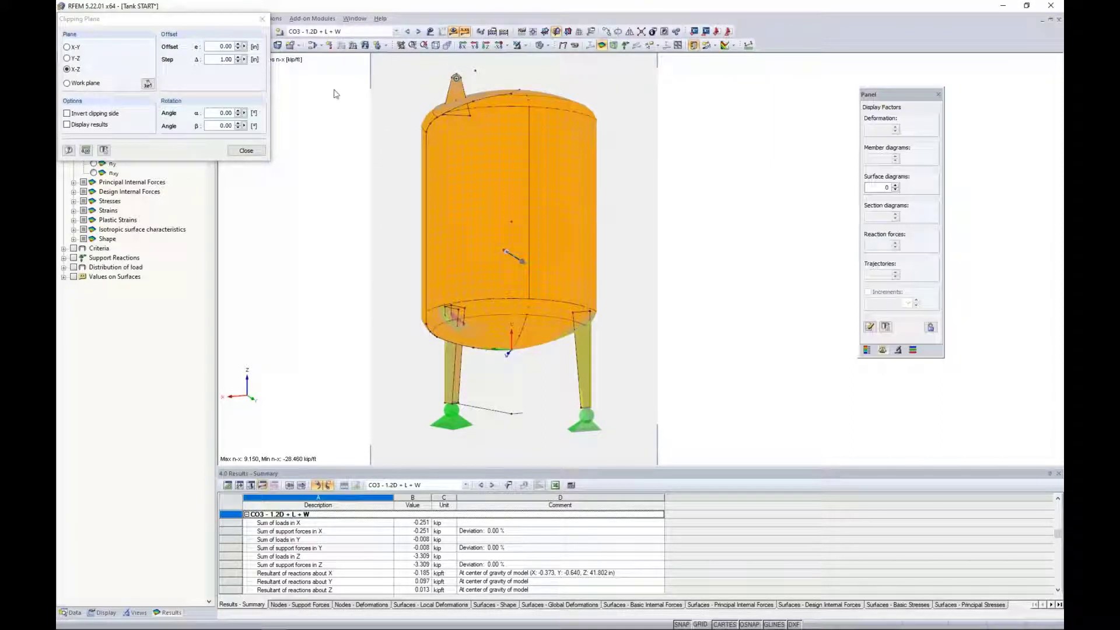
Step: Move the X-Z clipping plane back and forth through the tank in 1.00 in steps, ending at an offset of -13.00 in
left_click_drag(217, 59, 282, 62)
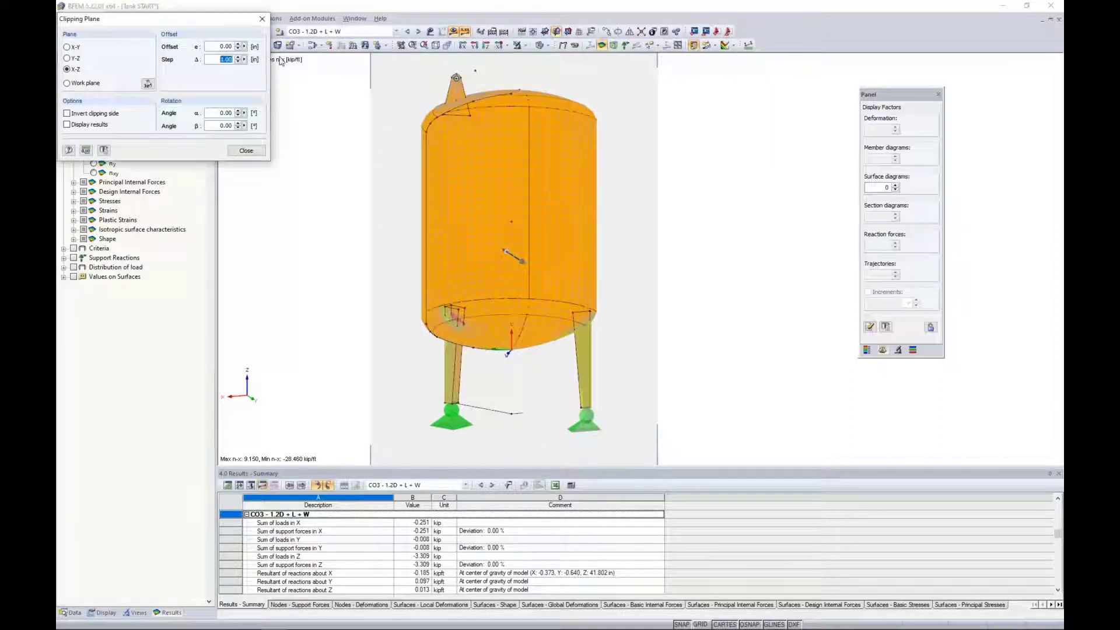
type("1.0")
left_click(238, 45)
left_click(238, 45)
left_click(239, 45)
left_click(238, 45)
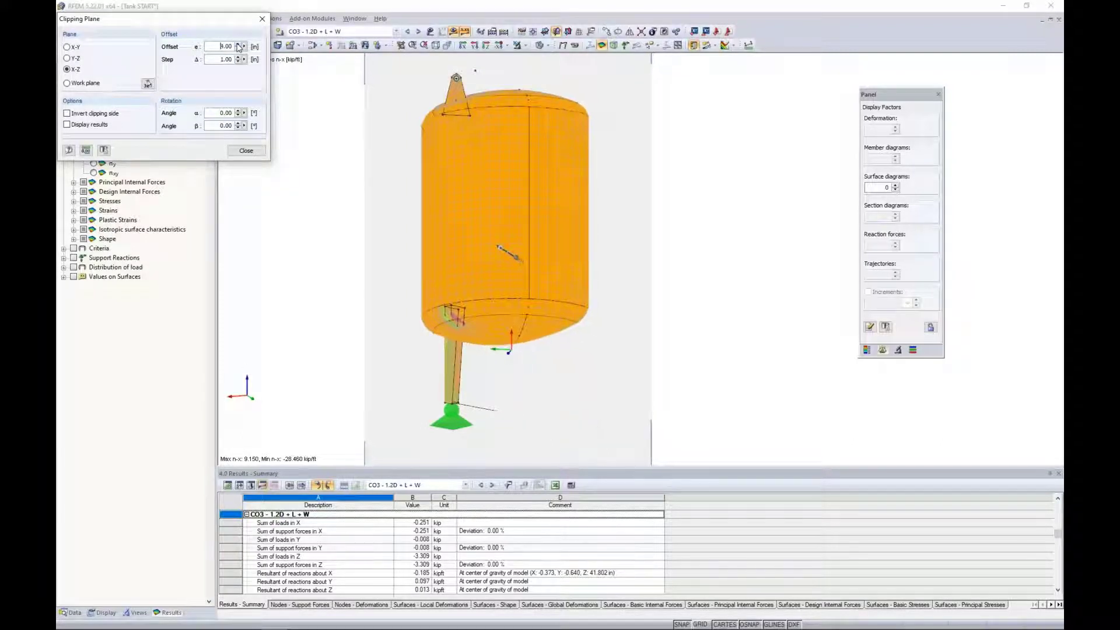
left_click(238, 45)
left_click(238, 45)
left_click(238, 44)
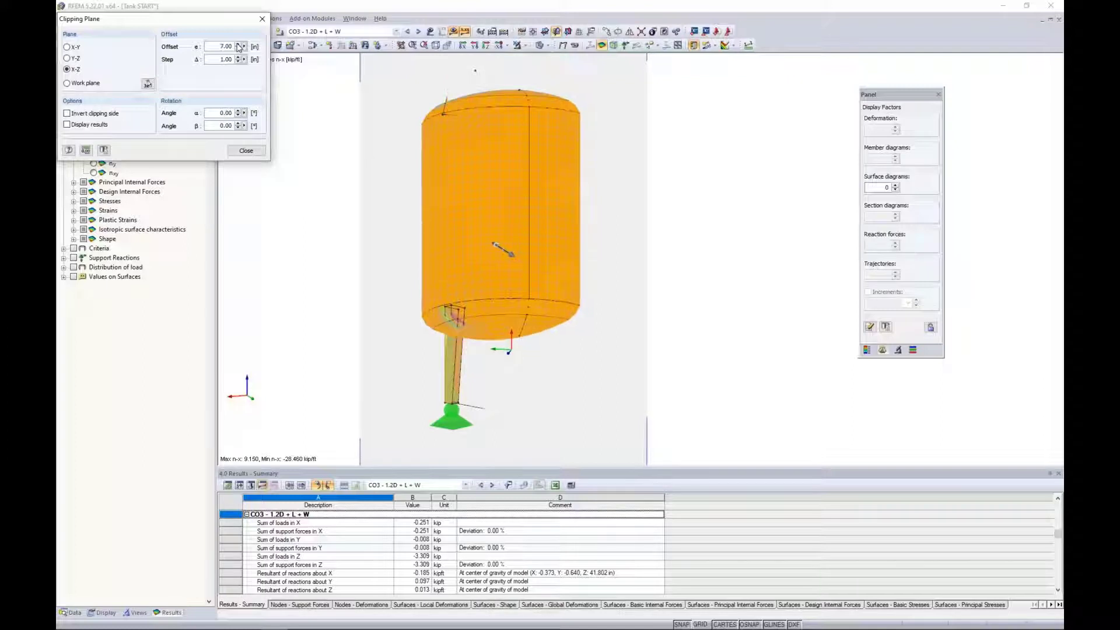
left_click(238, 44)
left_click(238, 45)
left_click(238, 45)
left_click(238, 49)
left_click(238, 49)
left_click(238, 49)
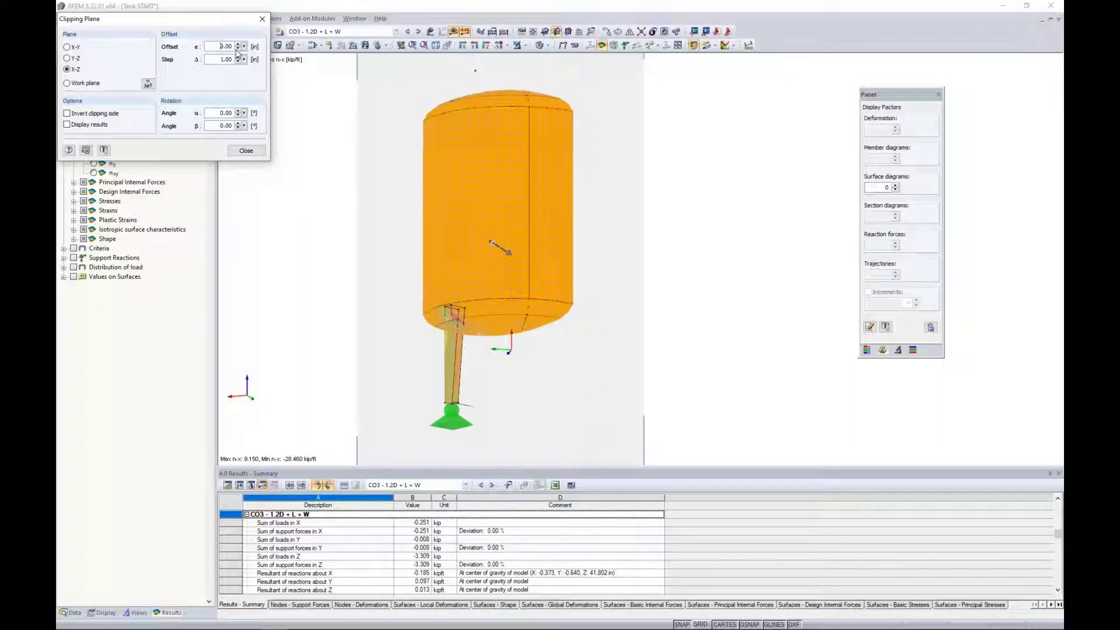
left_click(238, 49)
left_click(238, 49)
left_click(238, 49)
left_click(238, 49)
left_click(238, 49)
left_click(238, 49)
left_click(238, 49)
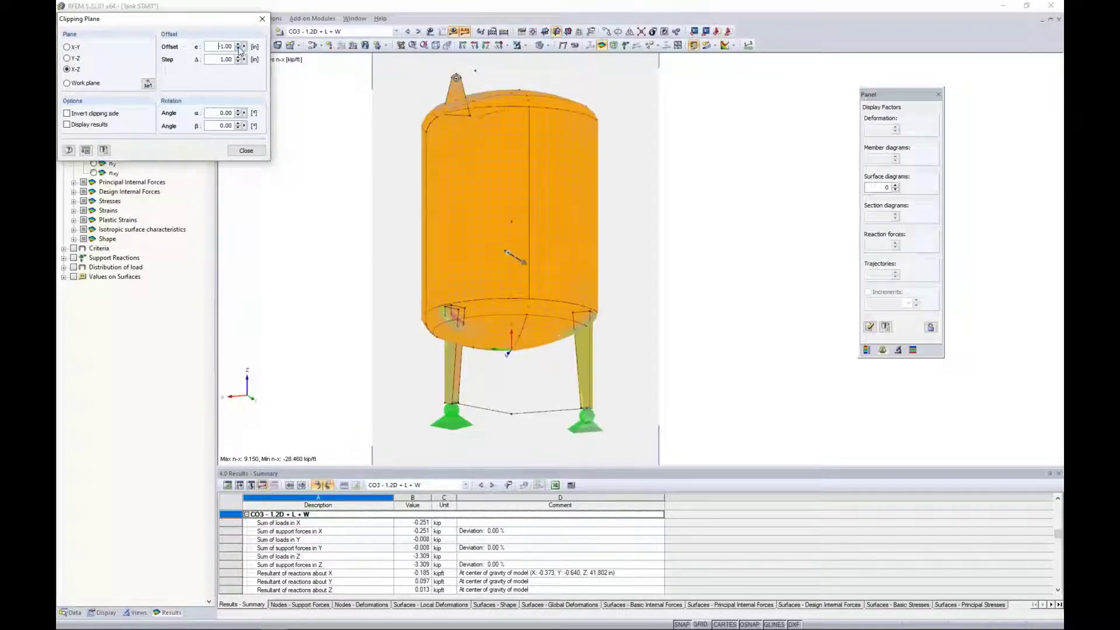
left_click(238, 49)
left_click(238, 49)
left_click(238, 49)
left_click(238, 49)
left_click(238, 49)
left_click(238, 49)
left_click(238, 49)
left_click(238, 49)
left_click(238, 49)
left_click(238, 49)
left_click(238, 49)
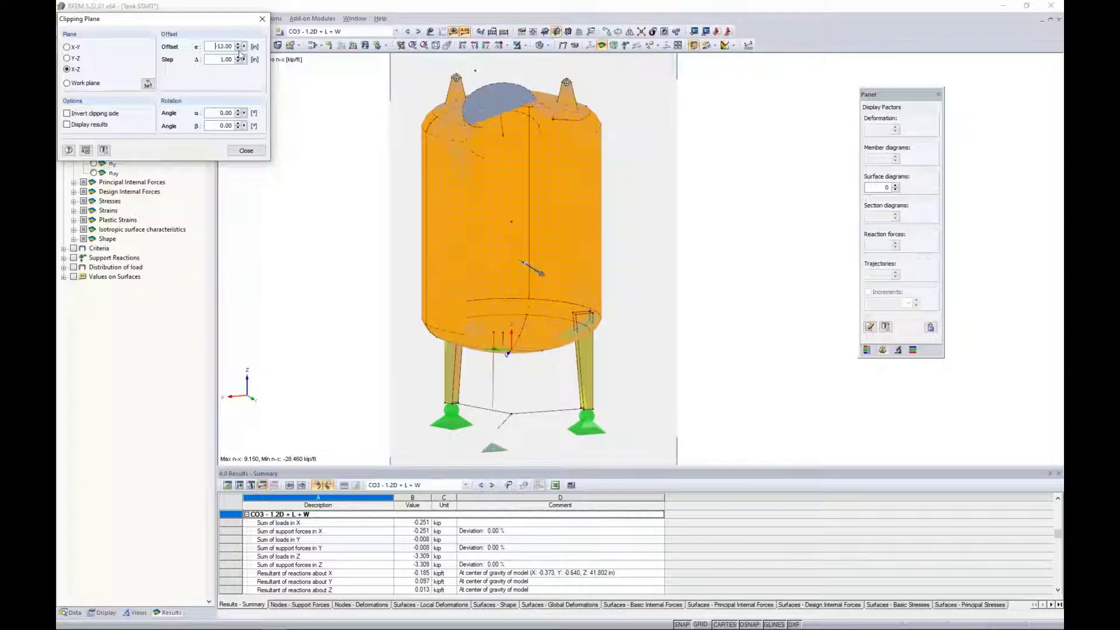
middle_click_drag(467, 255, 516, 265, "ctrl")
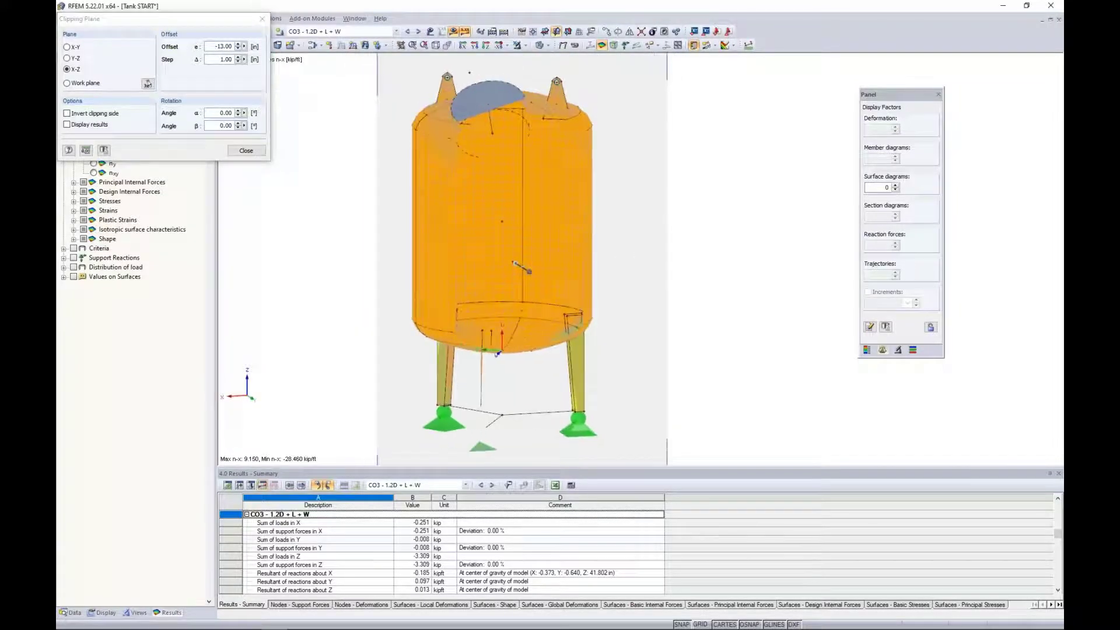
Step: Switch the clipping plane to Y-Z, rotate it by α 25° and β 25° to inspect the inclined cut, and close the clipping plane
left_click(67, 58)
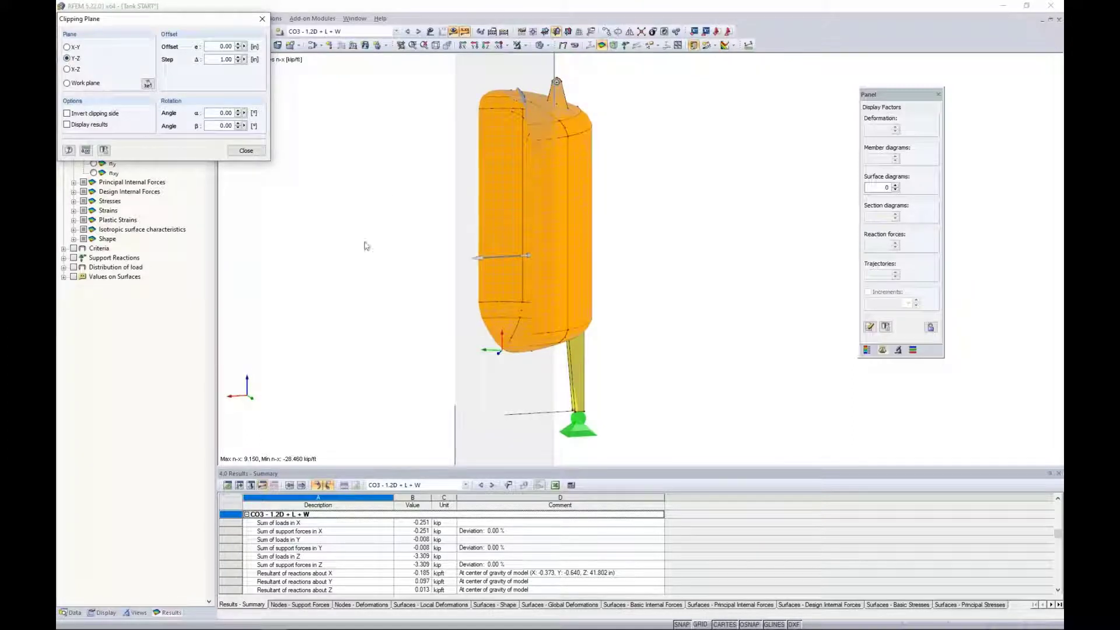
middle_click_drag(370, 245, 758, 280, "ctrl")
left_click(217, 114)
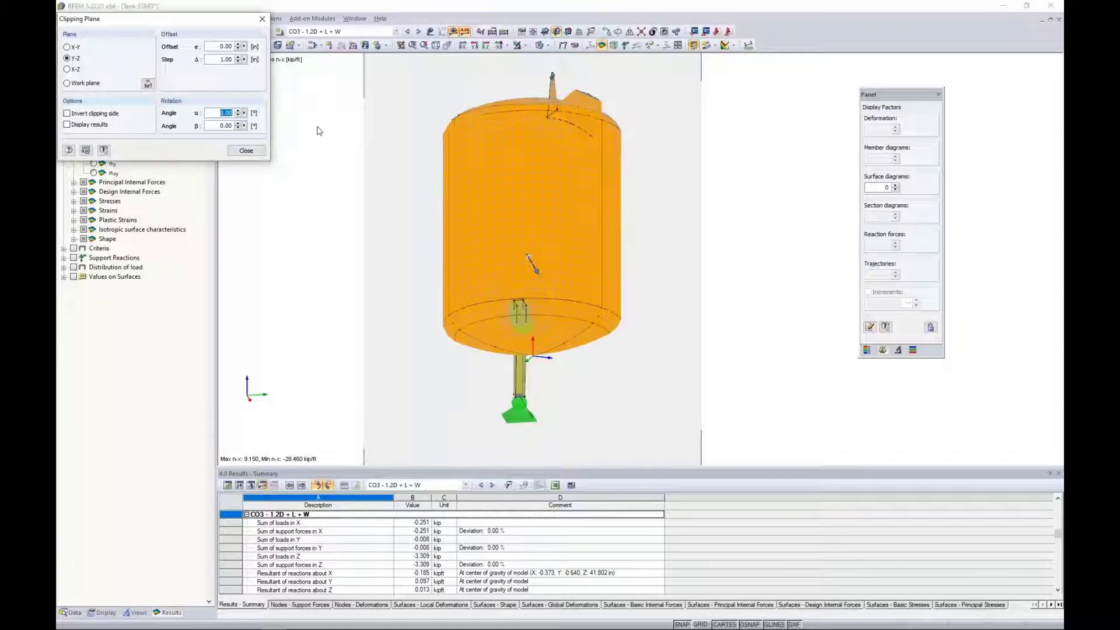
type("25")
key("Tab")
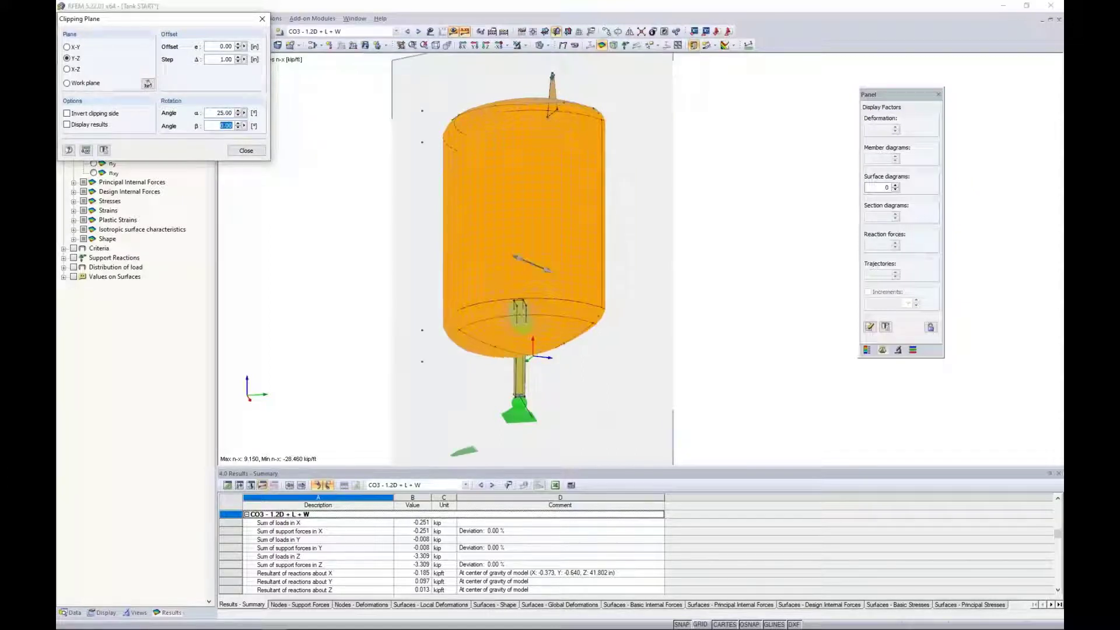
type("25")
left_click(394, 212)
middle_click_drag(388, 265, 350, 233, "ctrl")
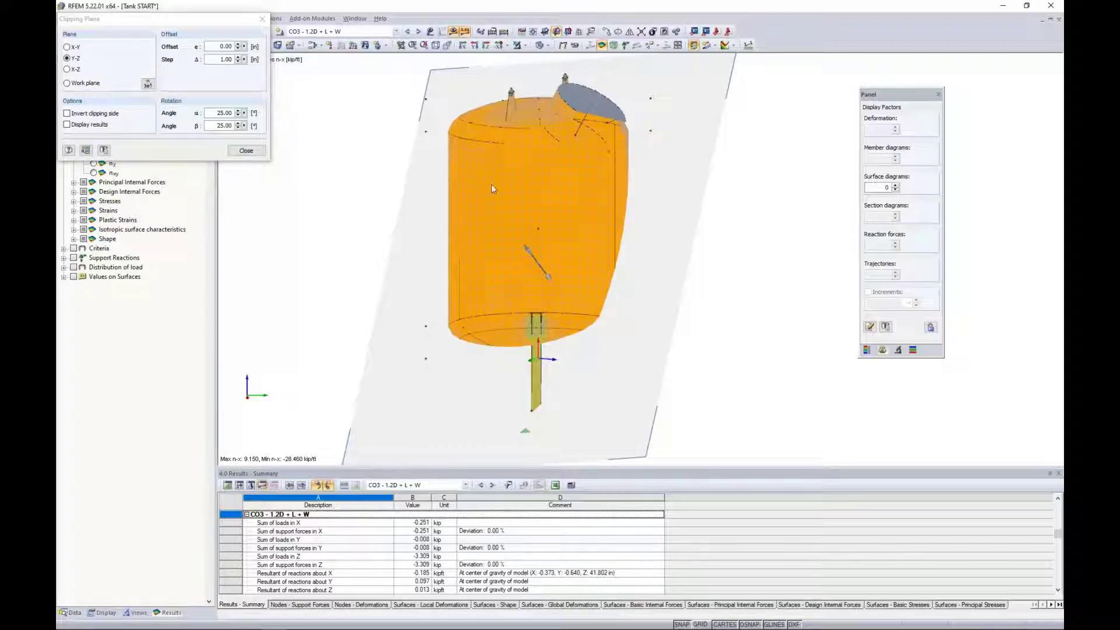
left_click(245, 151)
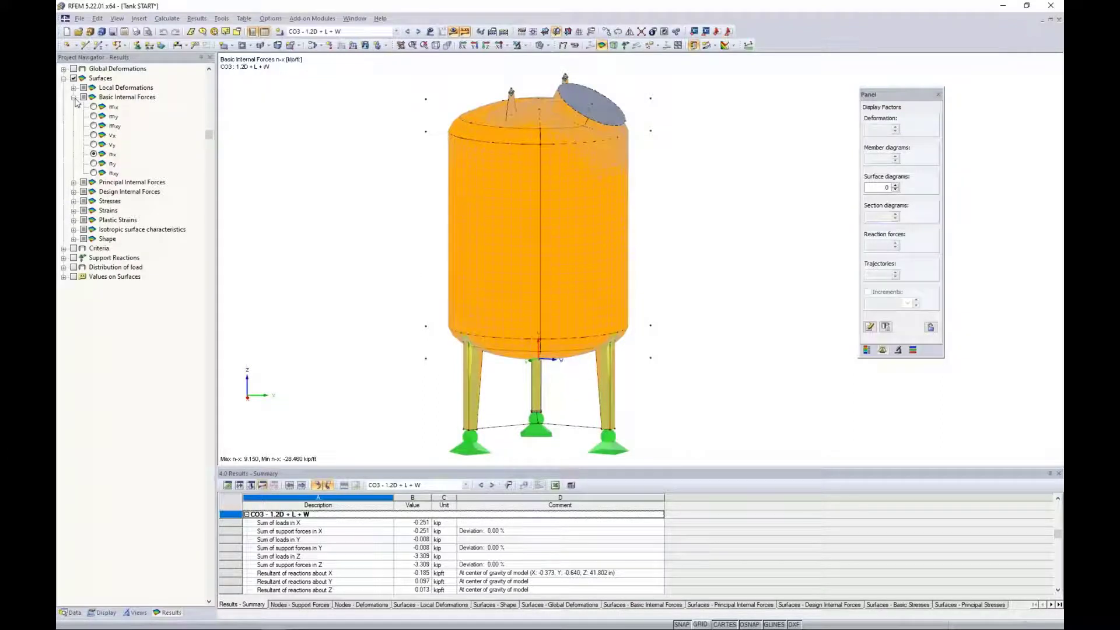
Step: Display the basic internal force mx on the whole tank and enlarge the results table area
left_click(94, 125)
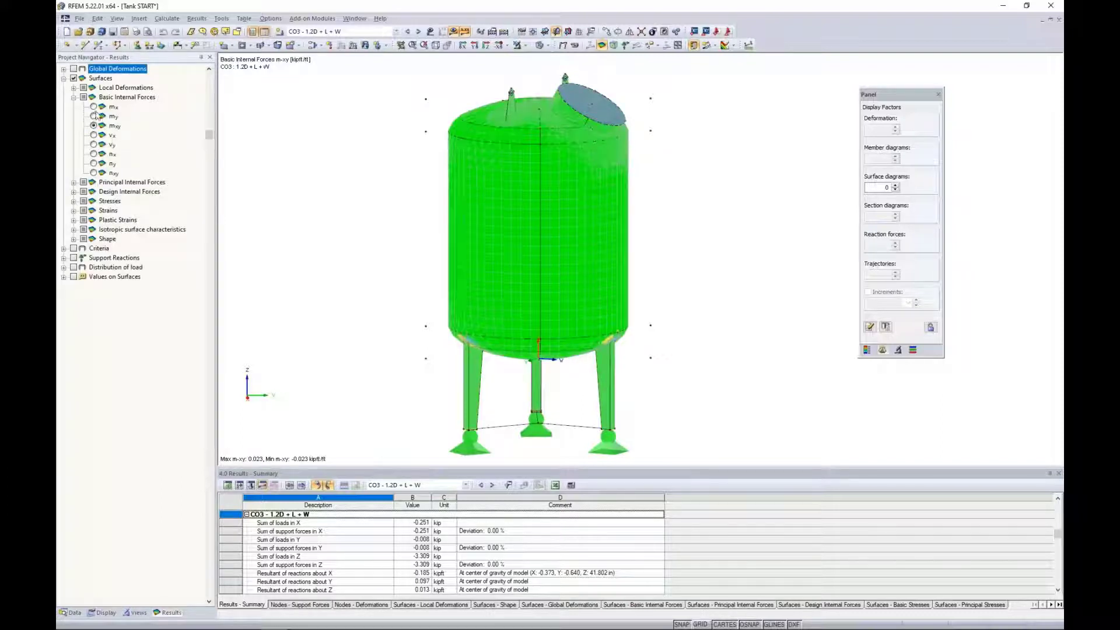
left_click(94, 107)
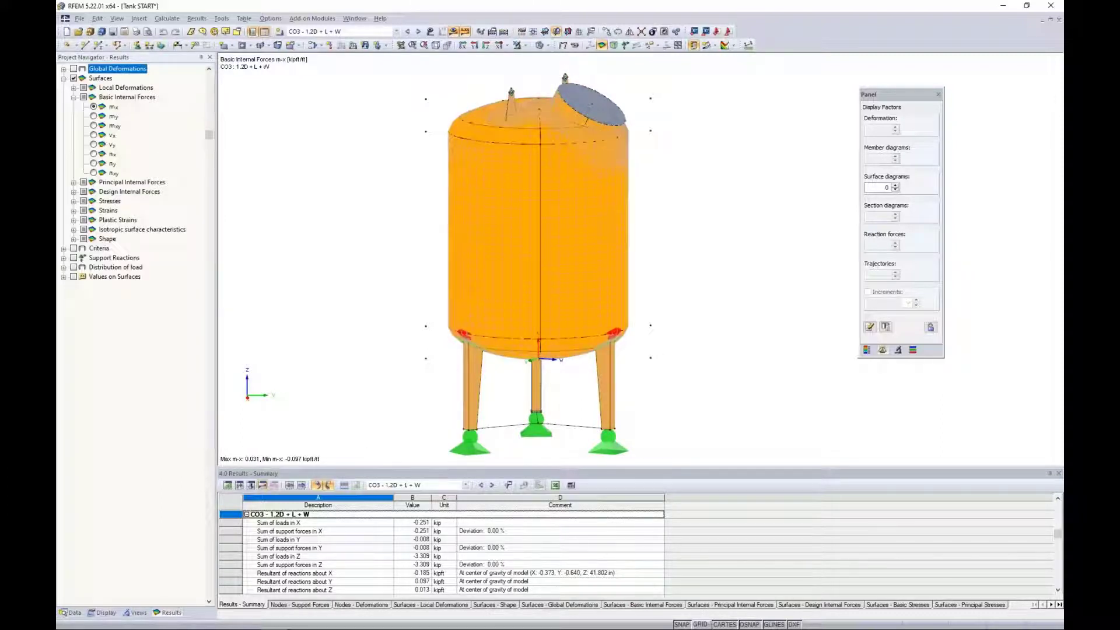
left_click_drag(373, 467, 372, 334)
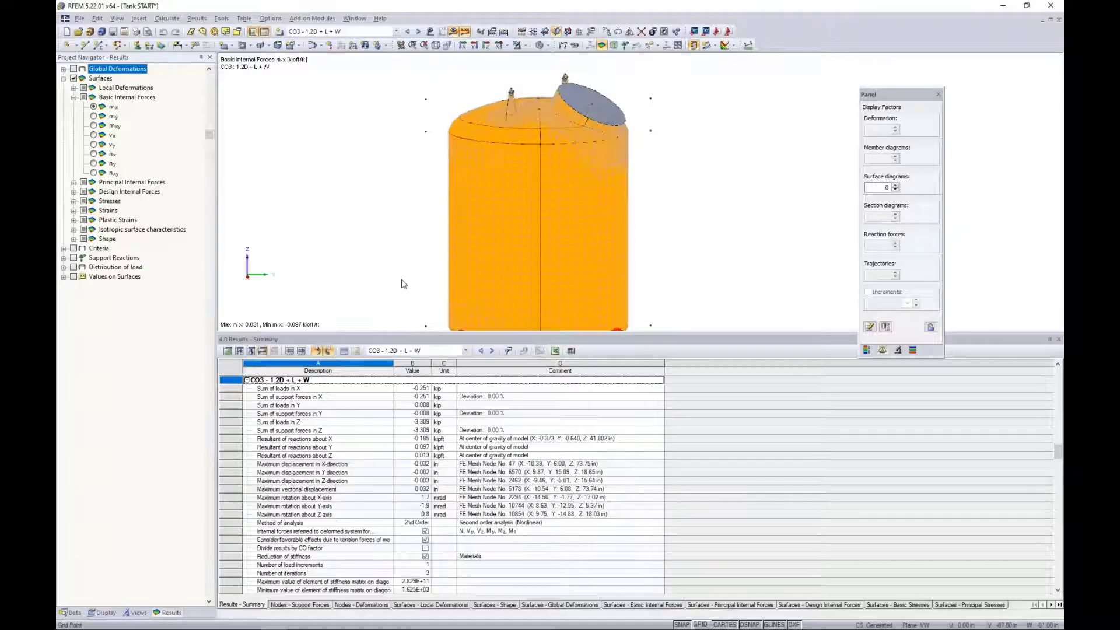
middle_click_drag(411, 253, 428, 197)
scroll(427, 198, "down", 3)
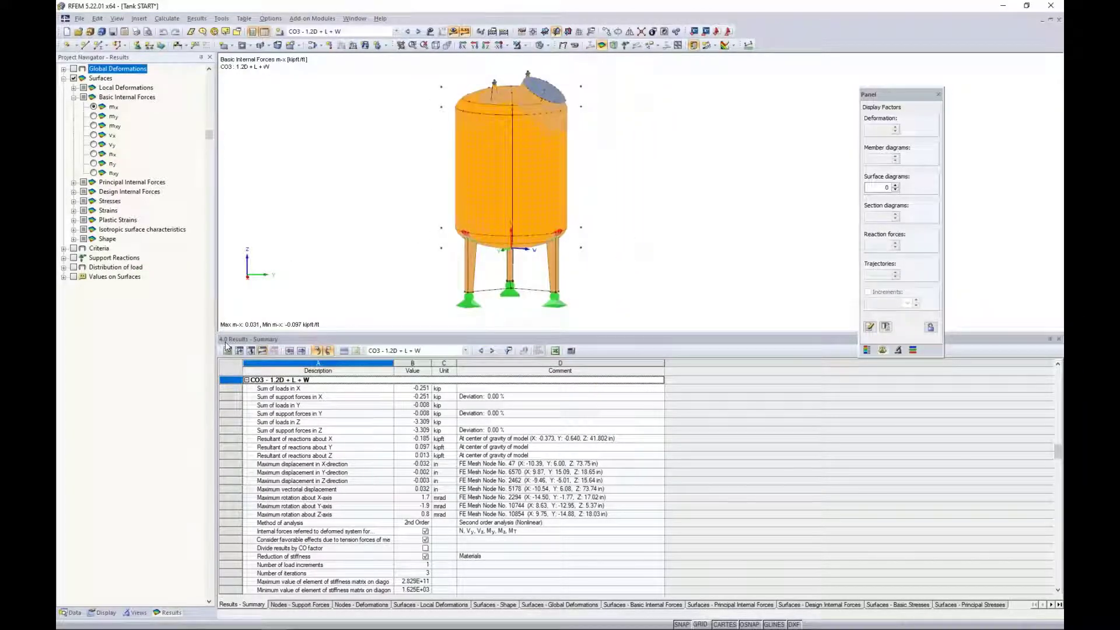
Step: Open the surfaces' basic internal forces table and locate grid points of surfaces 3 and 5 on the model
left_click(613, 606)
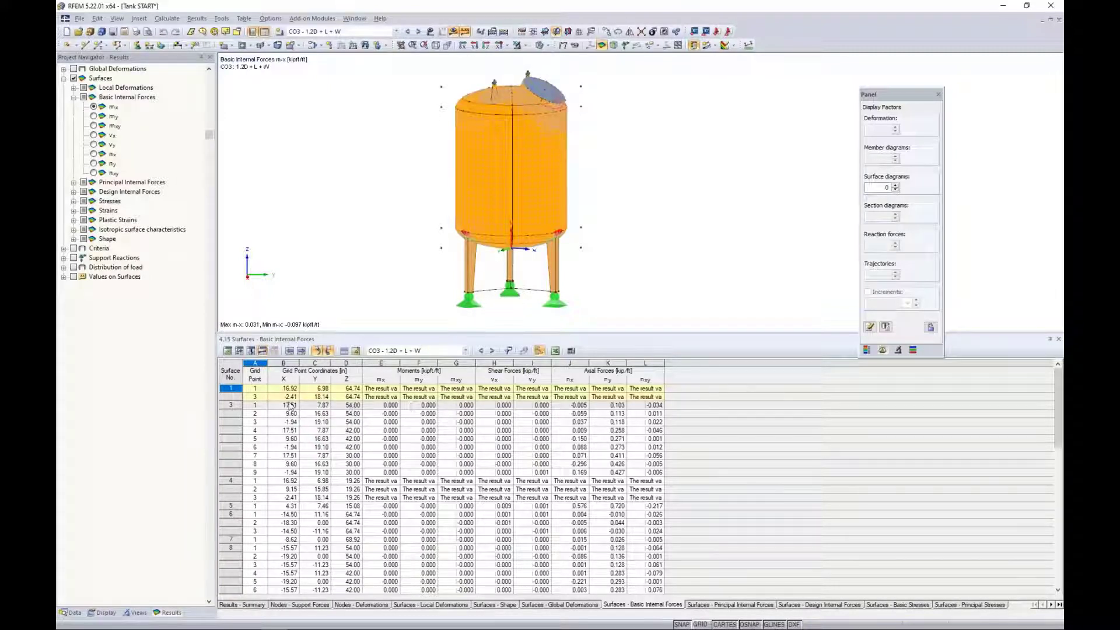
left_click(315, 422)
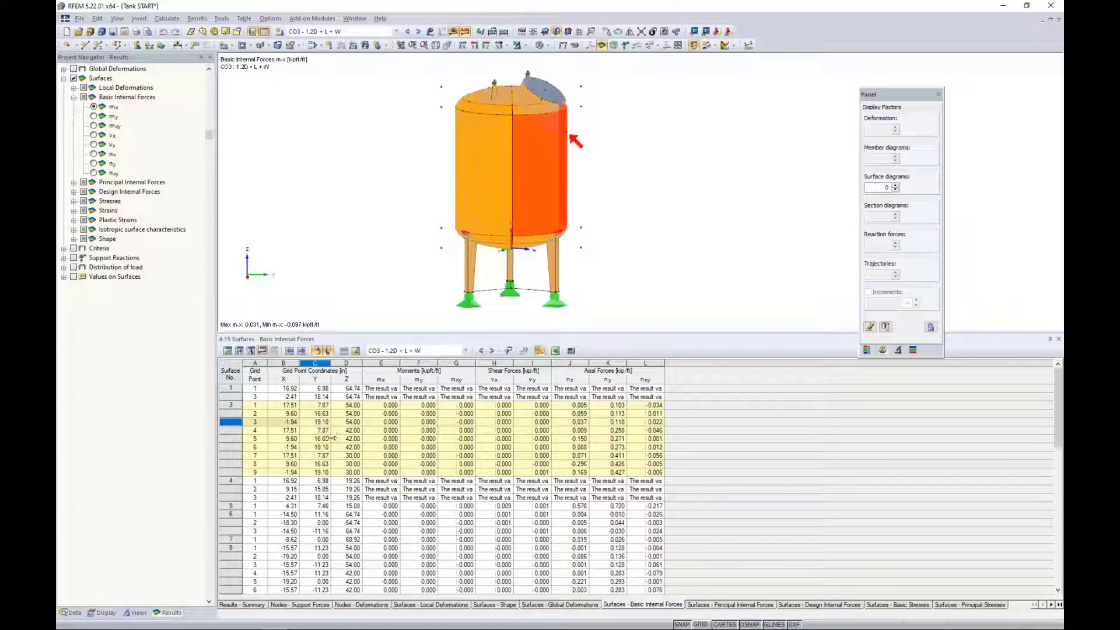
left_click(348, 439)
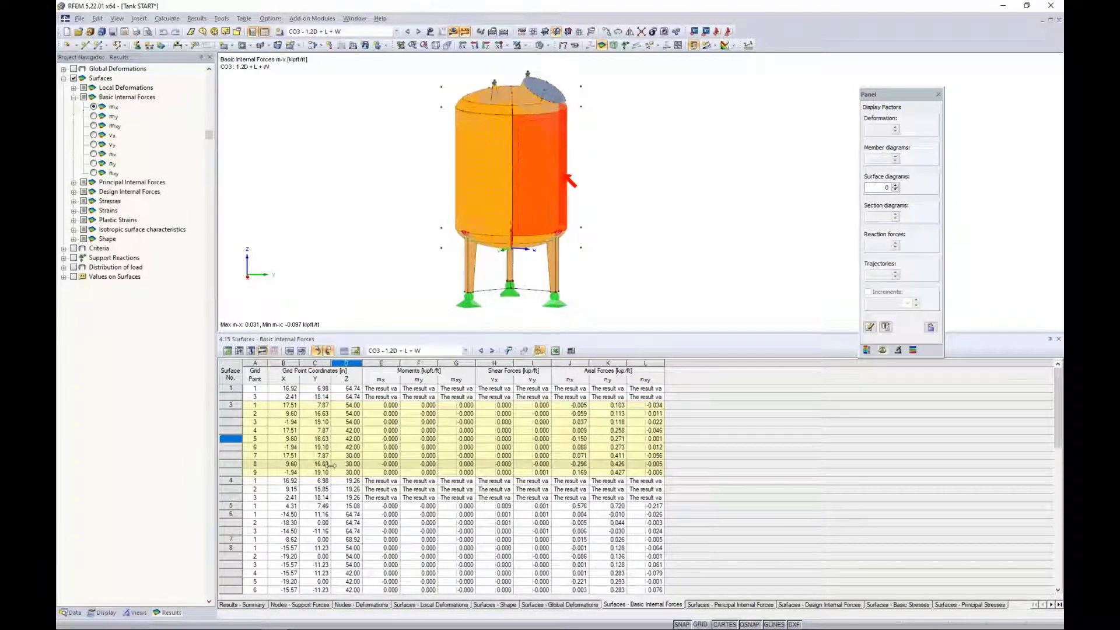
left_click(254, 506)
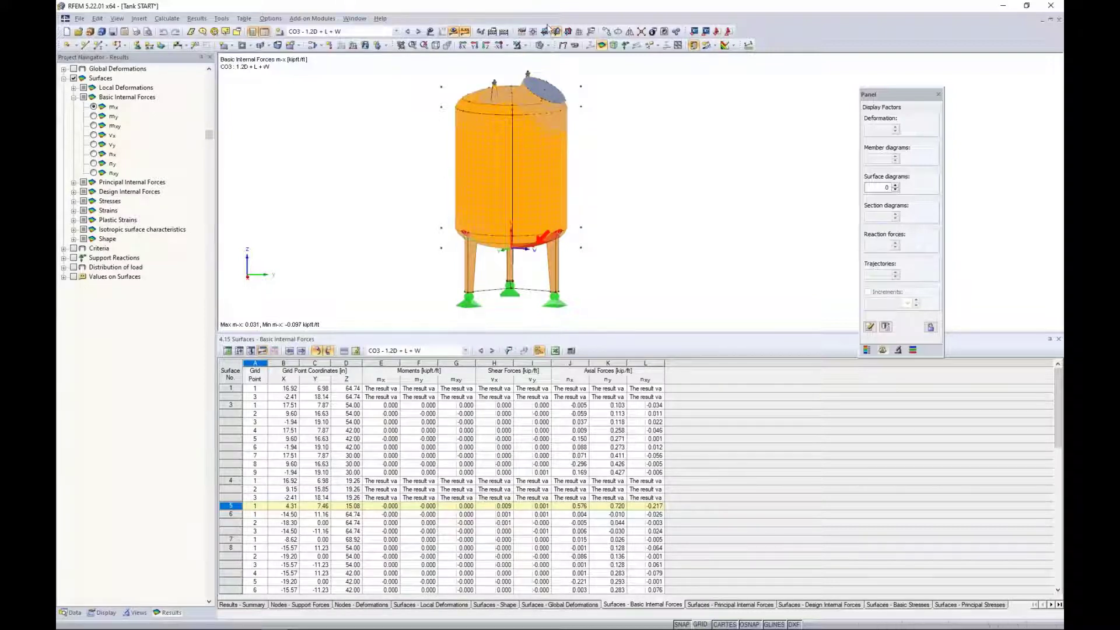
Step: Isolate surface 5 at the tank's base using visibility by selected objects
left_click(527, 47)
left_click(554, 60)
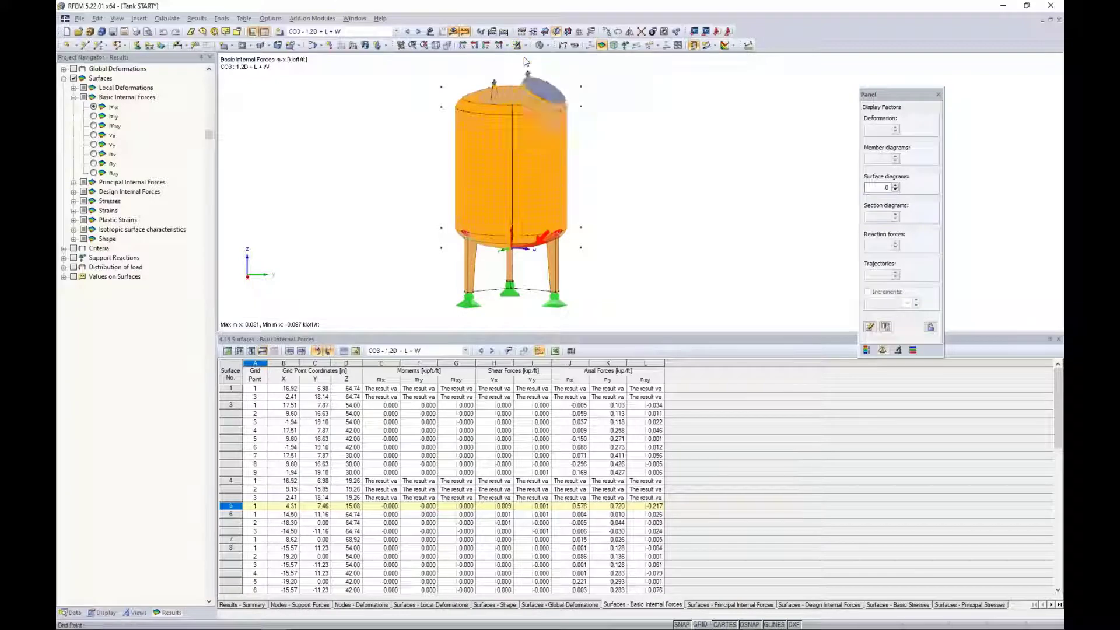
middle_click_drag(624, 198, 542, 265, "ctrl")
scroll(538, 257, "up", 5)
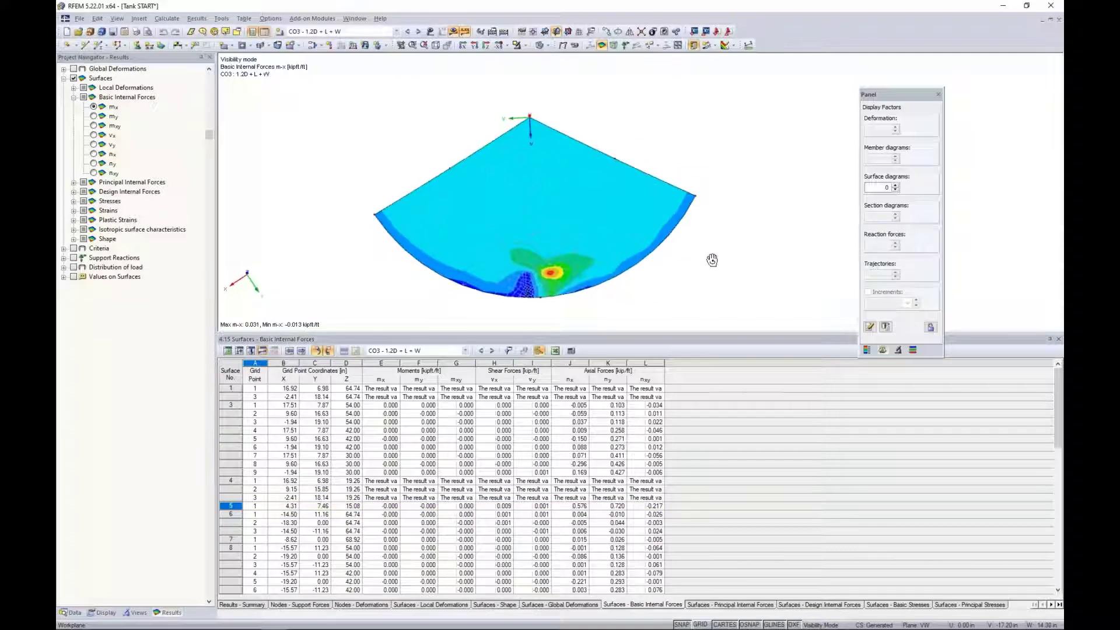
Step: Set the grid distances b and h for result values on surface 5 to 0.5 in
left_click(286, 506)
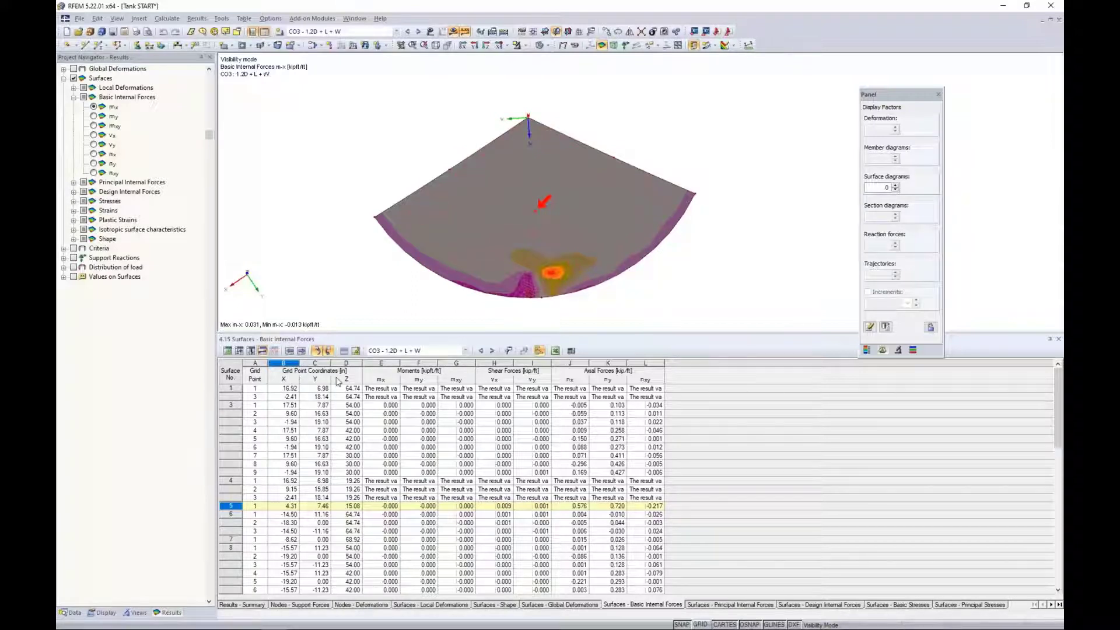
double_click(471, 200)
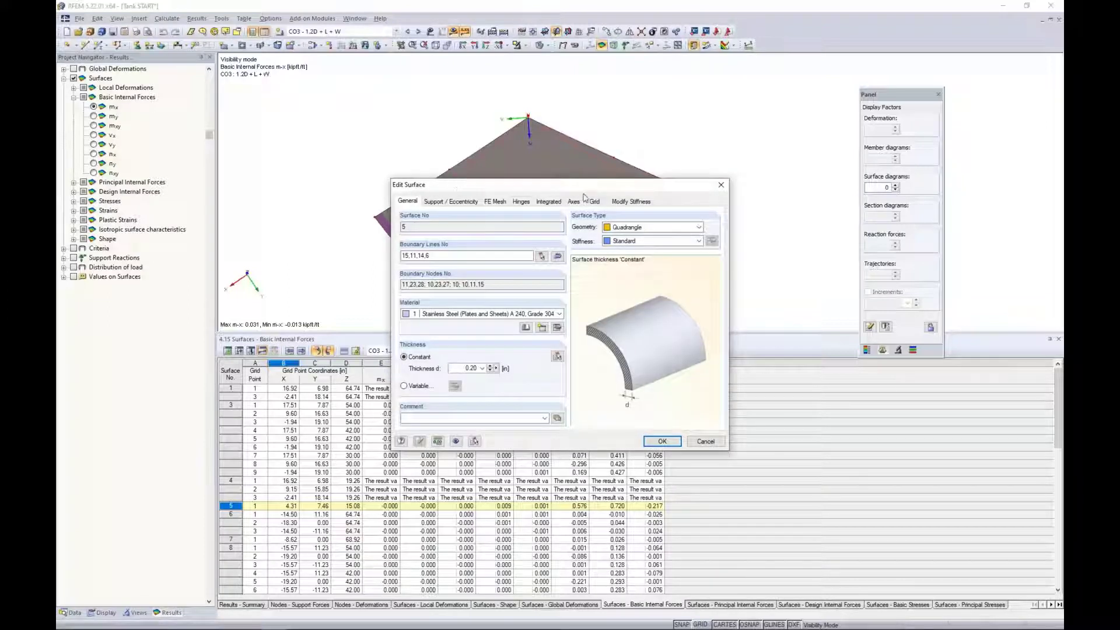
left_click(594, 202)
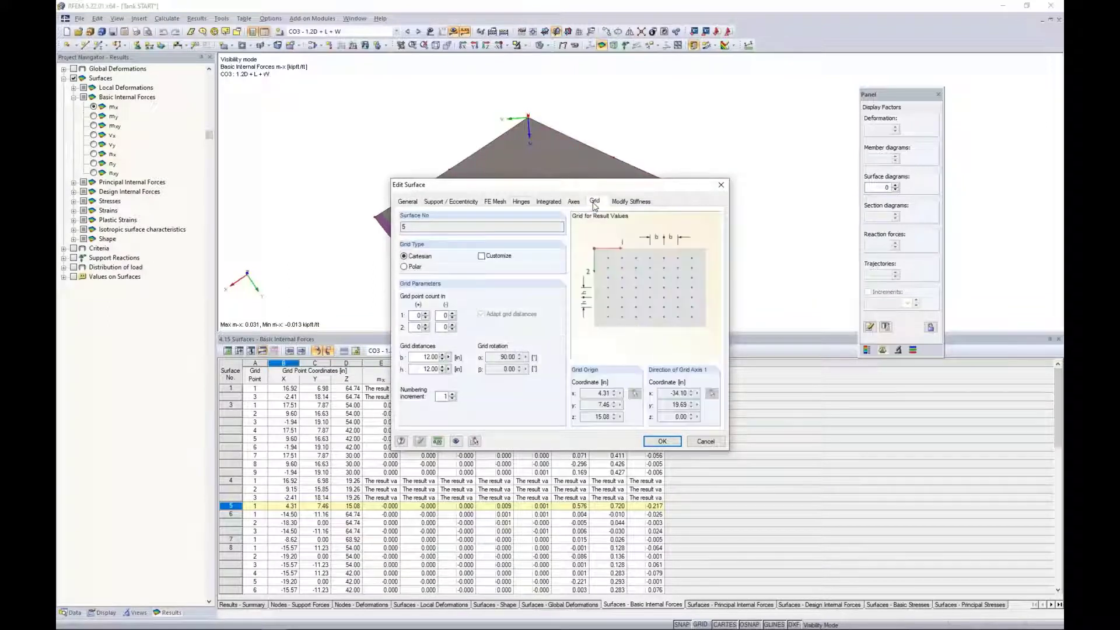
left_click_drag(415, 356, 456, 357)
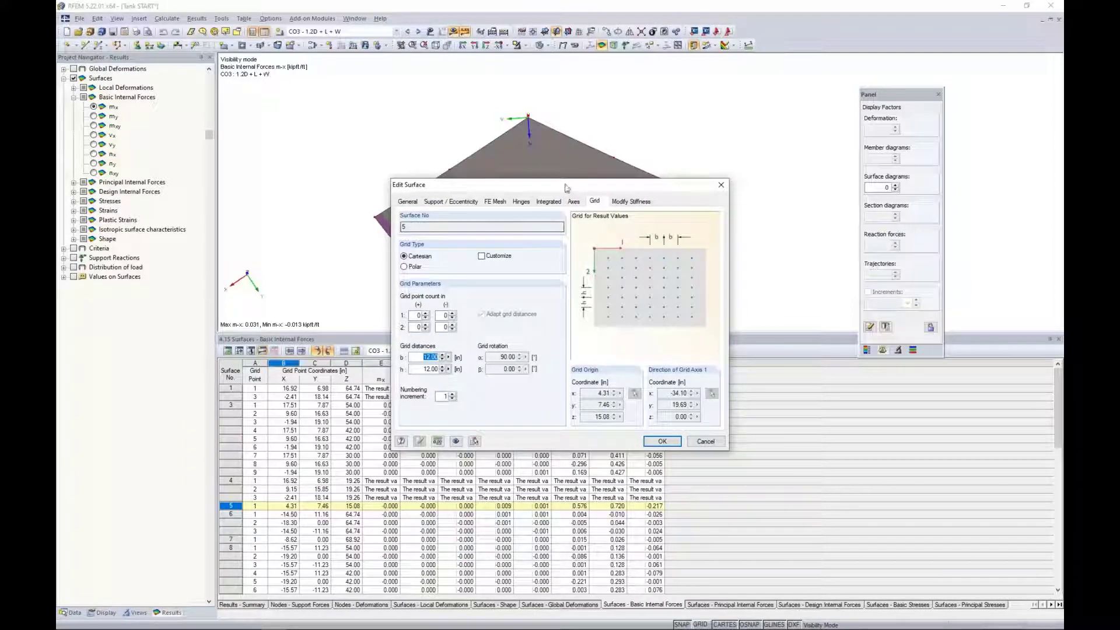
left_click_drag(568, 185, 553, 298)
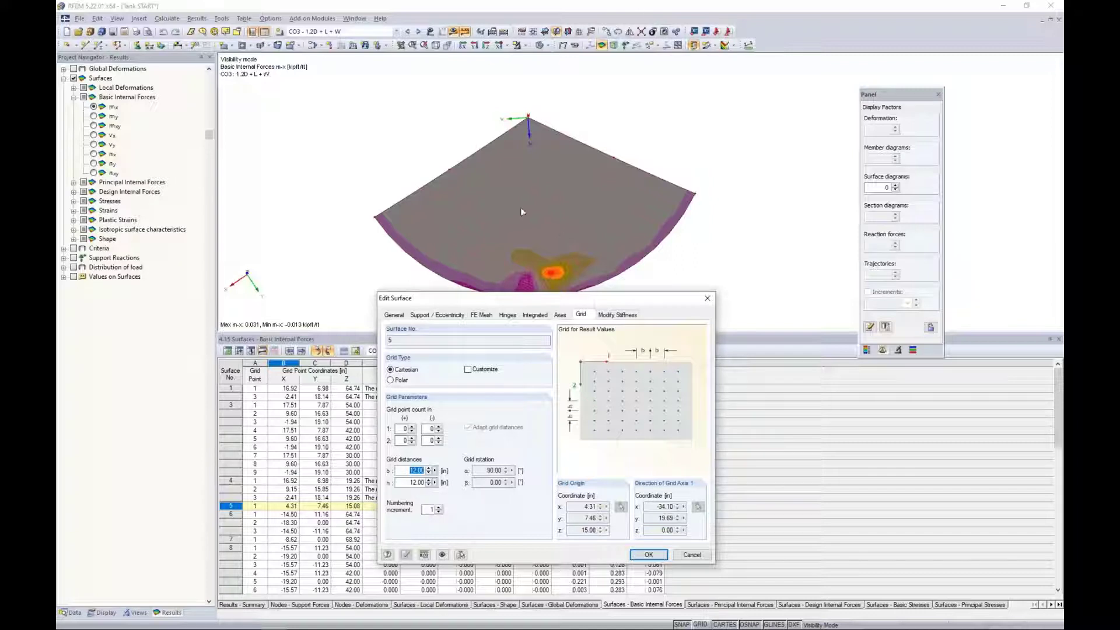
type("0.5")
key("Tab")
type("0.5")
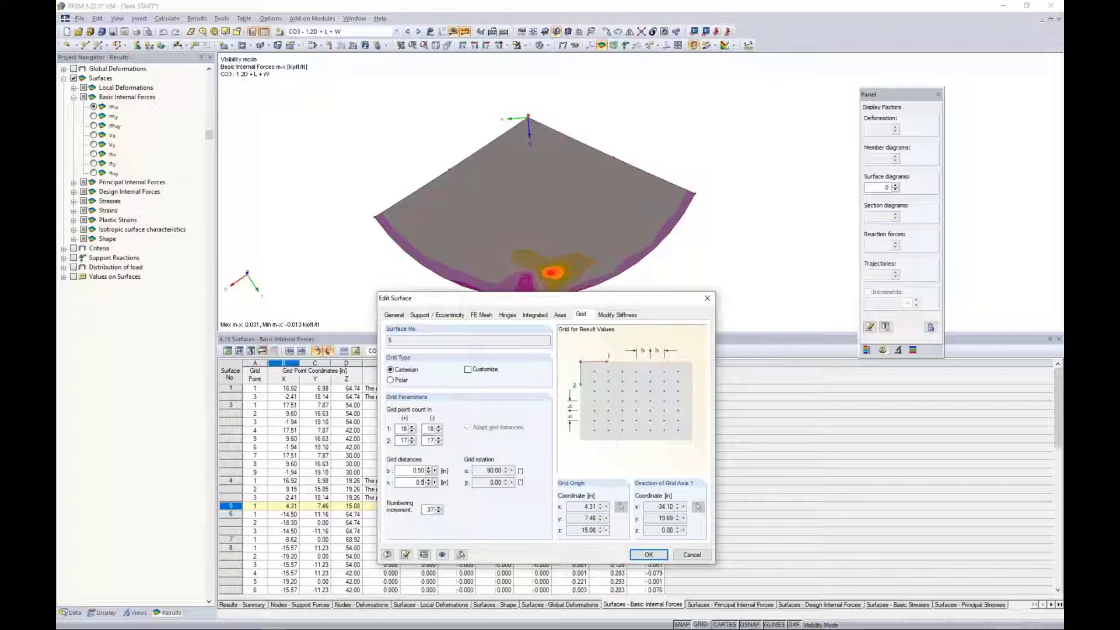
left_click(647, 554)
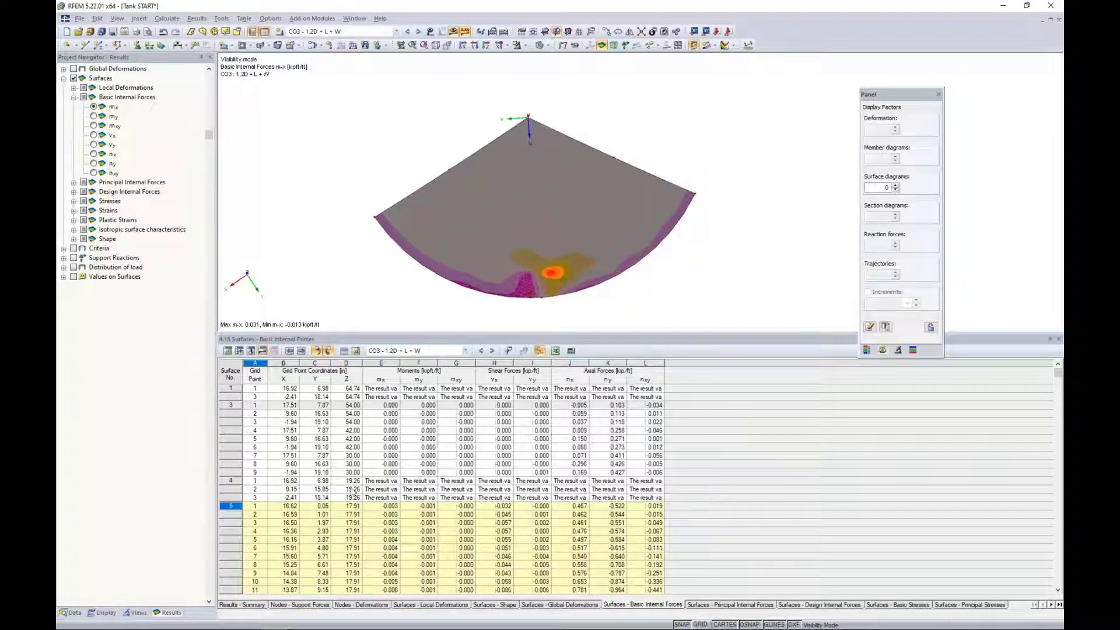
Step: Locate several of surface 5's refined grid points on the model and review their basic internal forces in the table
scroll(291, 517, "down", 1)
left_click(291, 516)
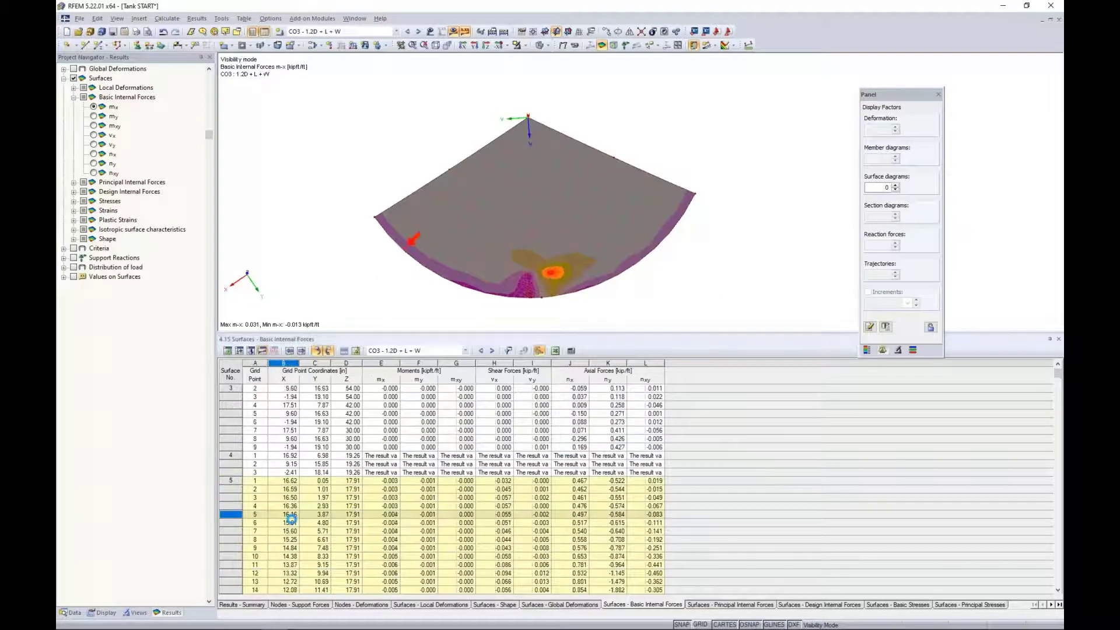
left_click(291, 523)
left_click(293, 531)
left_click(296, 541)
left_click(298, 549)
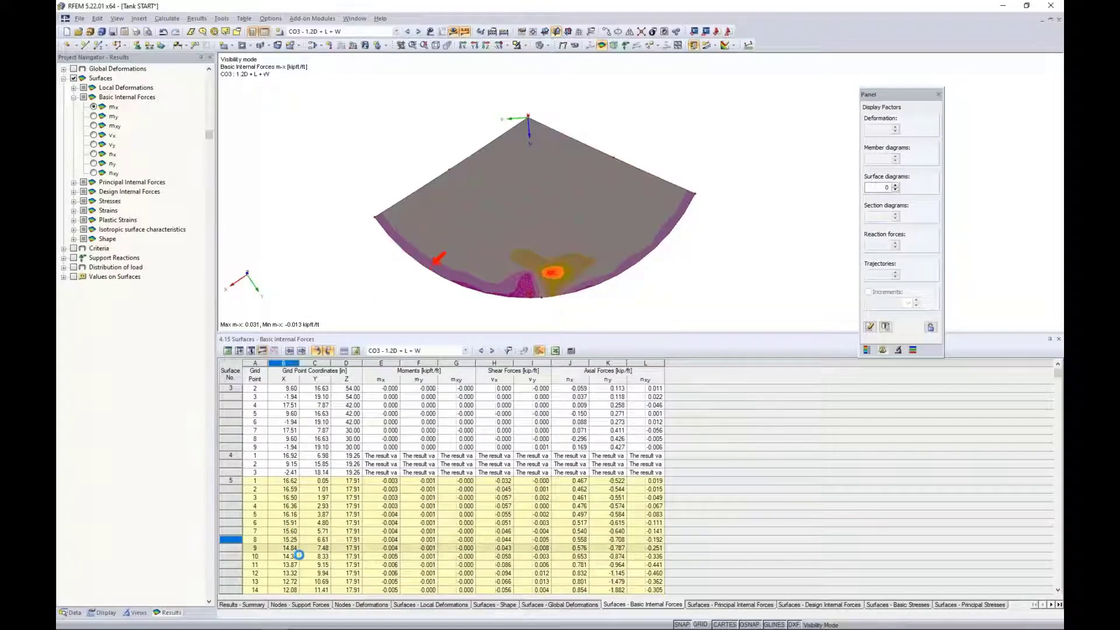
left_click(365, 539)
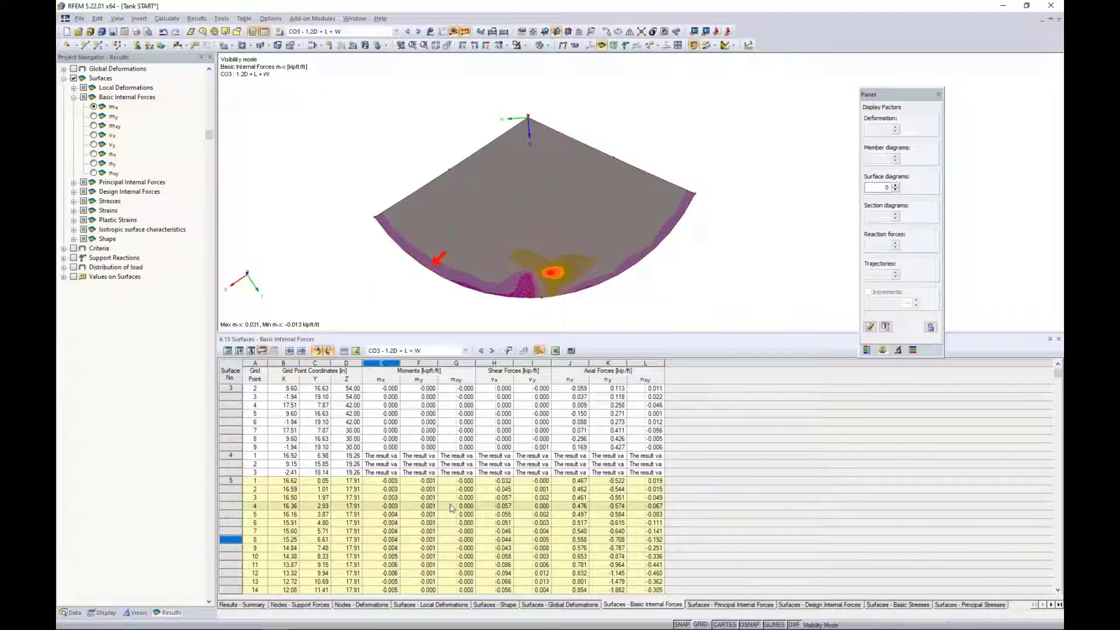
scroll(450, 507, "down", 4)
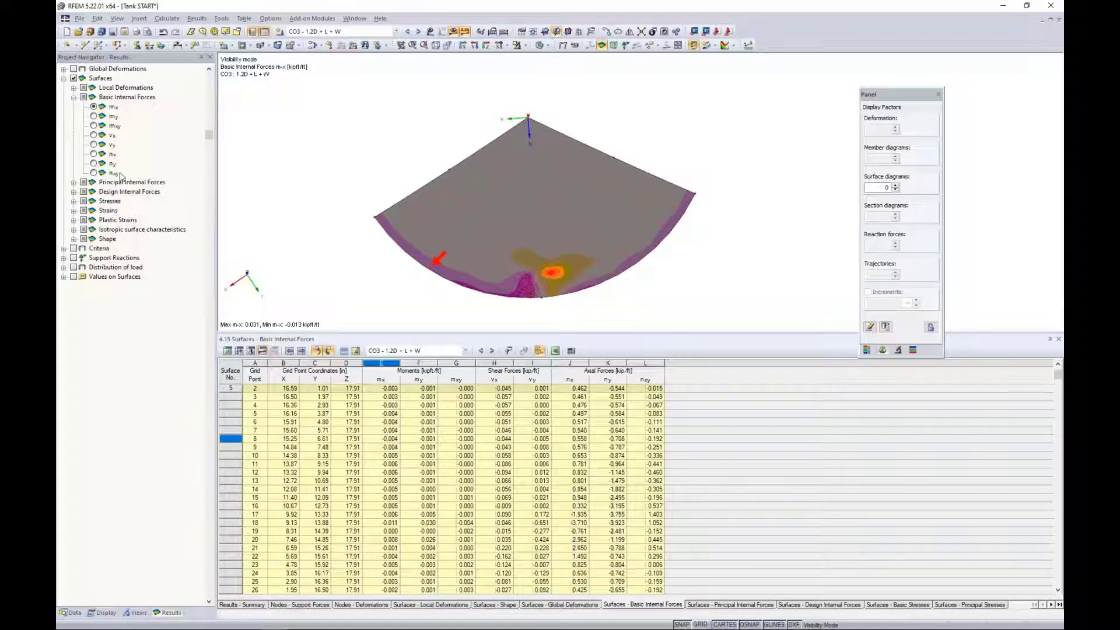
Step: Deselect surface 5, hide the results and show the surface in the Wireframe Display Model
left_click(388, 275)
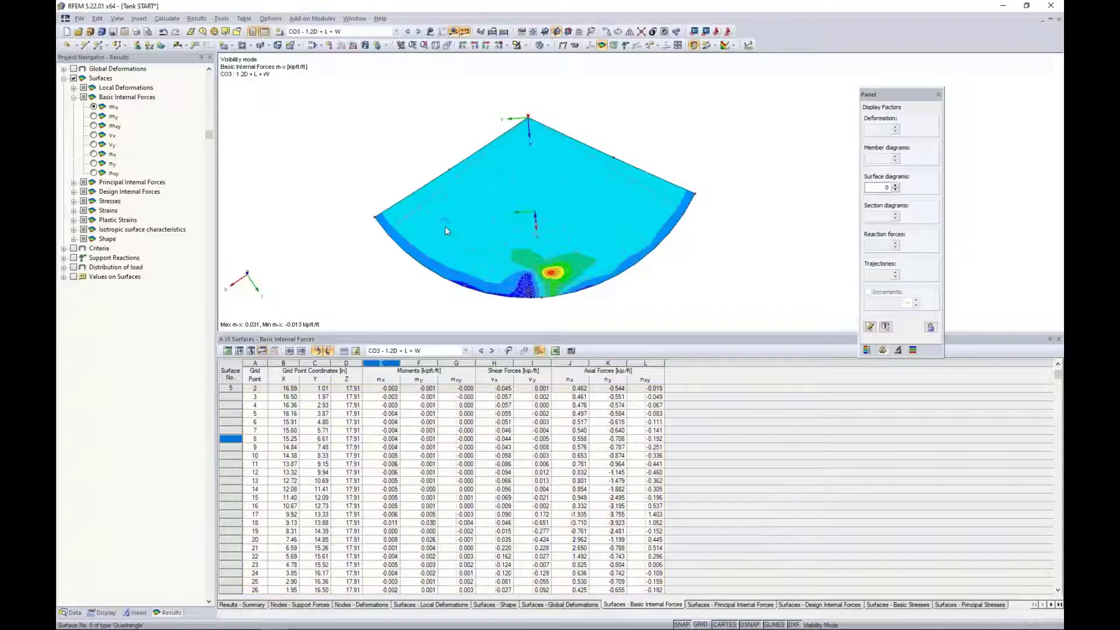
left_click(453, 33)
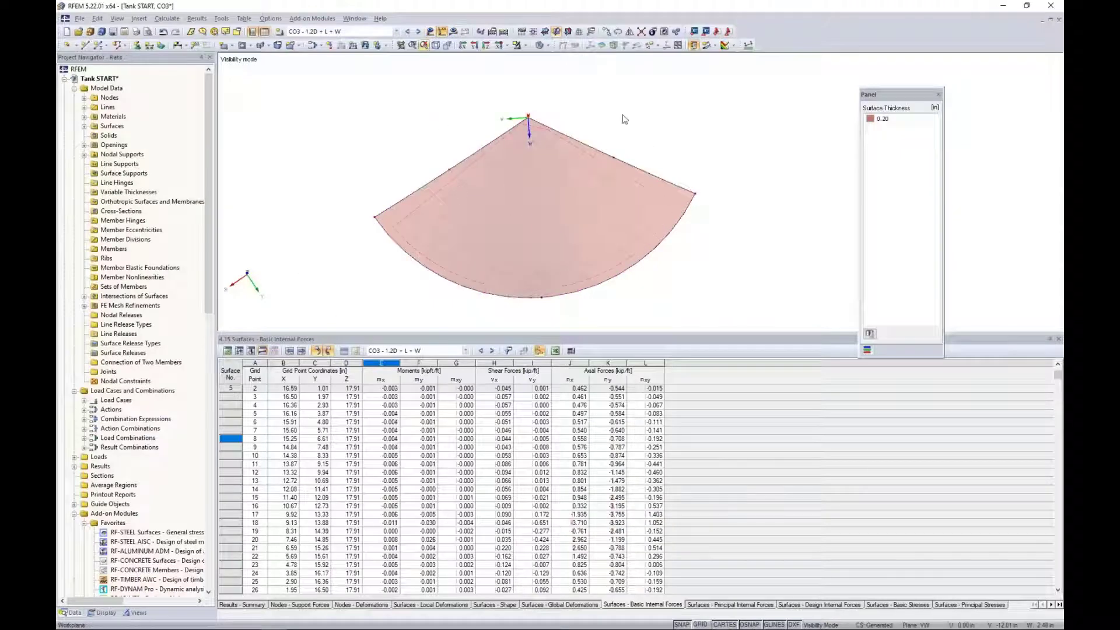
left_click(549, 46)
left_click(550, 62)
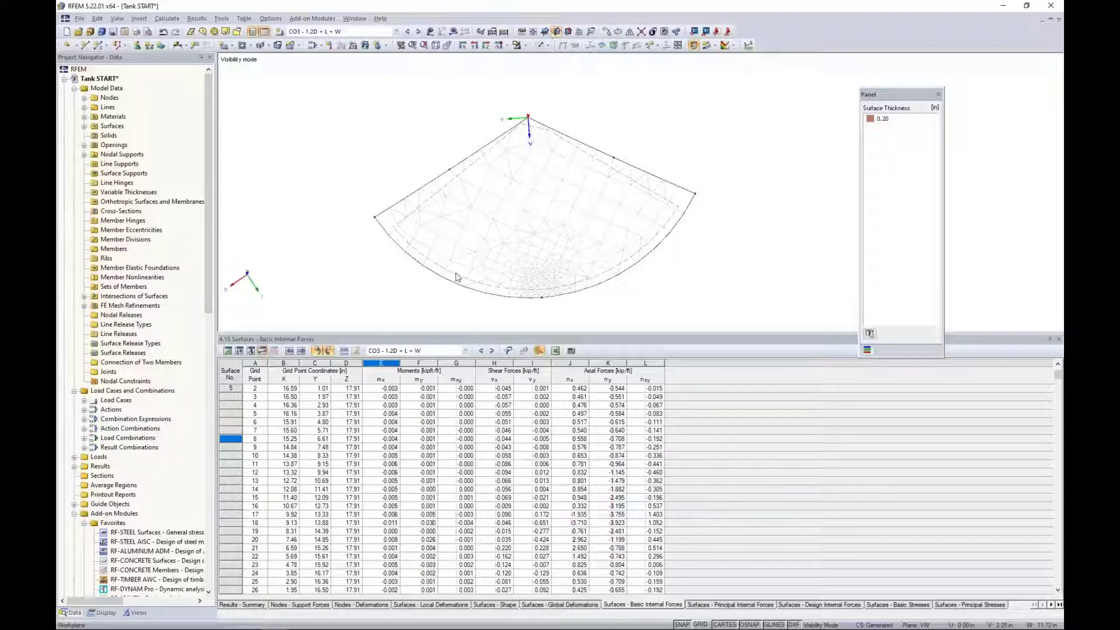
Step: Cancel the visibility mode to restore the whole tank and switch to the Solid Transparent Display Model
left_click(526, 47)
left_click(569, 137)
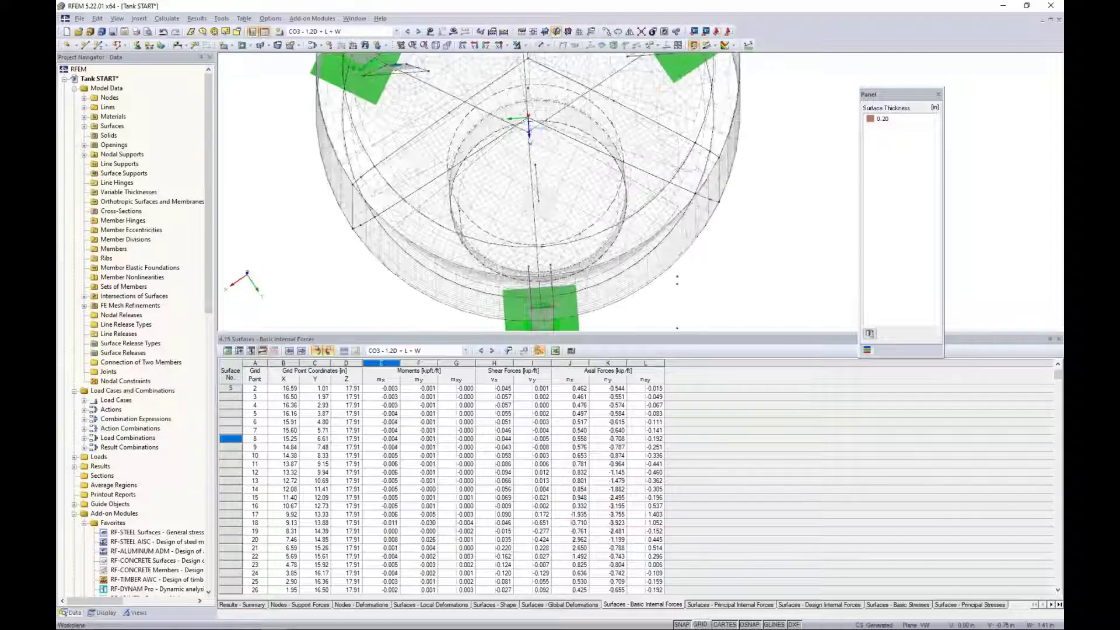
left_click(546, 45)
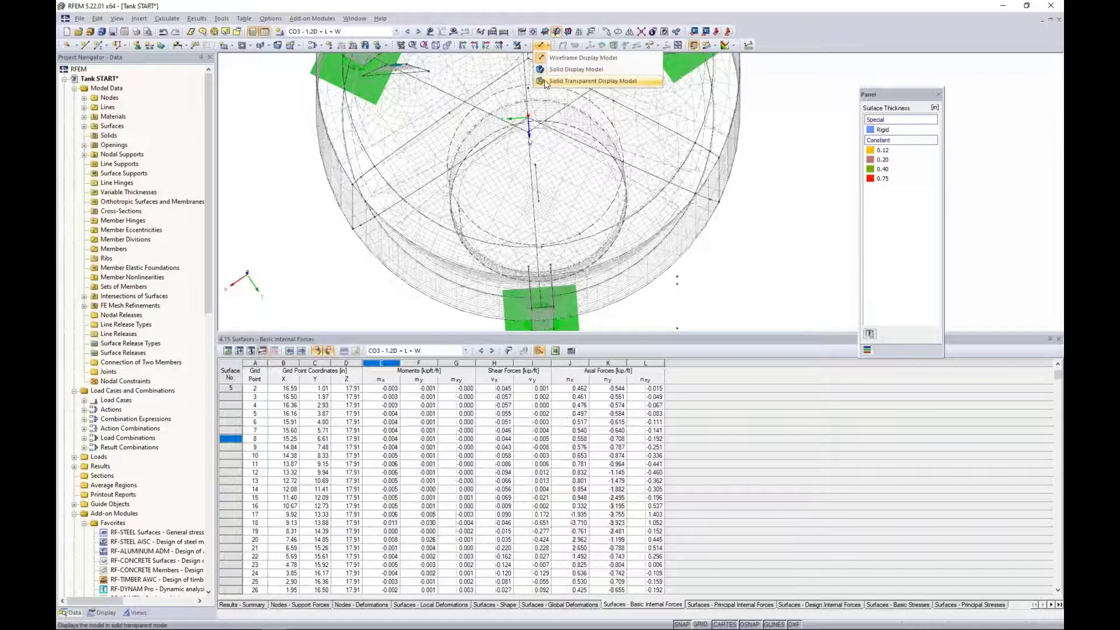
left_click(549, 86)
scroll(563, 144, "down", 5)
middle_click_drag(563, 144, 542, 251)
Step: Select the entire tank, set the surfaces' result grid distance to 0.5 in, review the updated grid points and clear the selection
left_click_drag(649, 308, 436, 95)
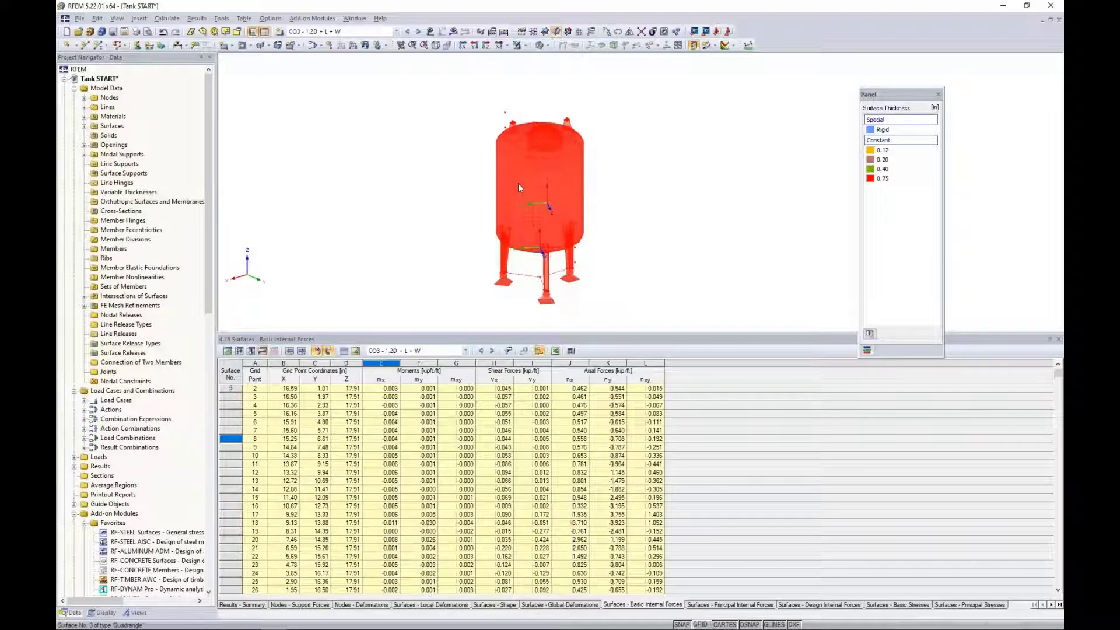
double_click(518, 188)
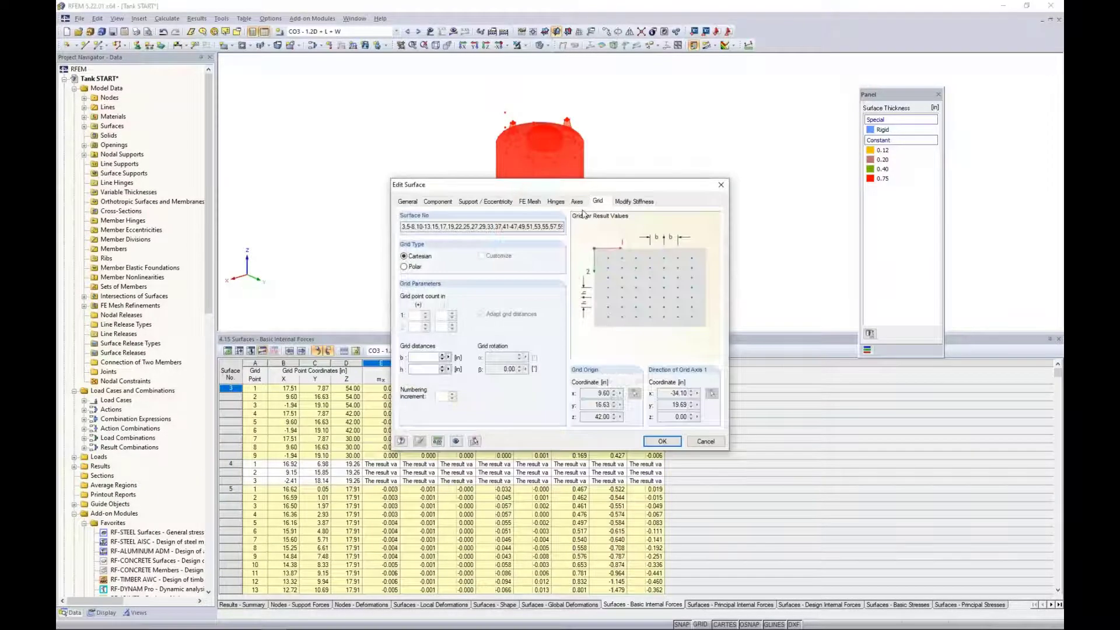
left_click(424, 359)
type("8")
left_click(662, 441)
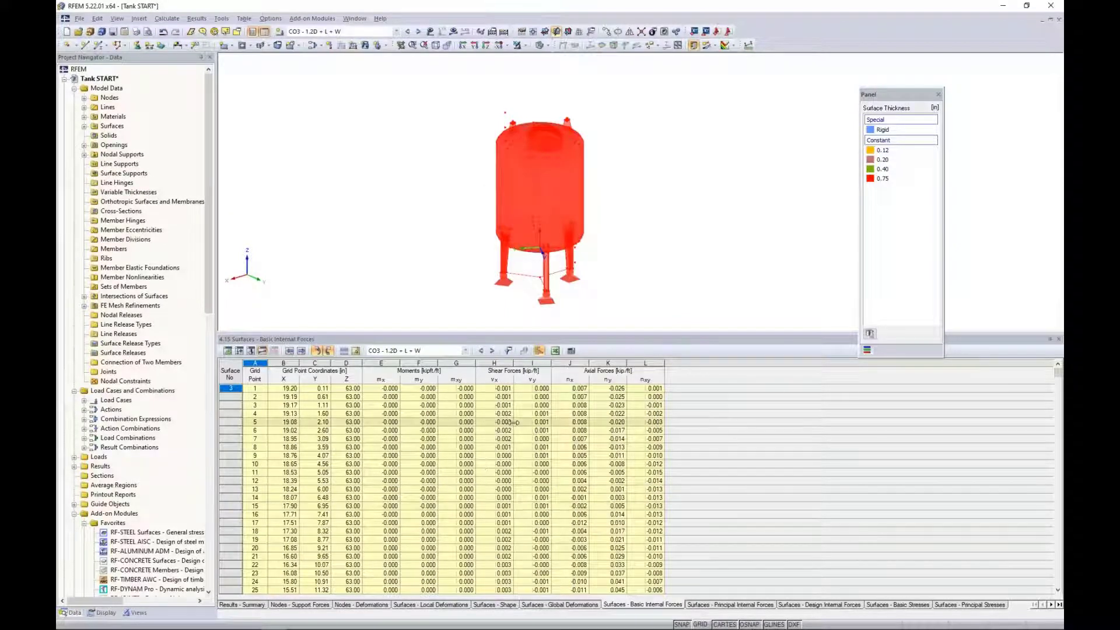
scroll(499, 443, "down", 1)
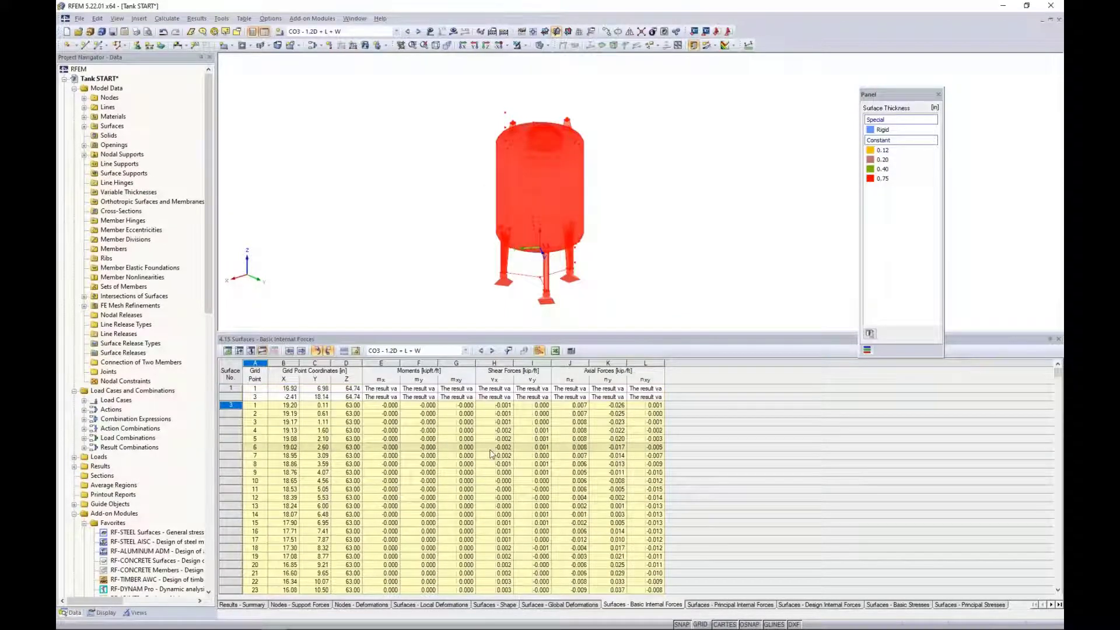
scroll(492, 454, "down", 9)
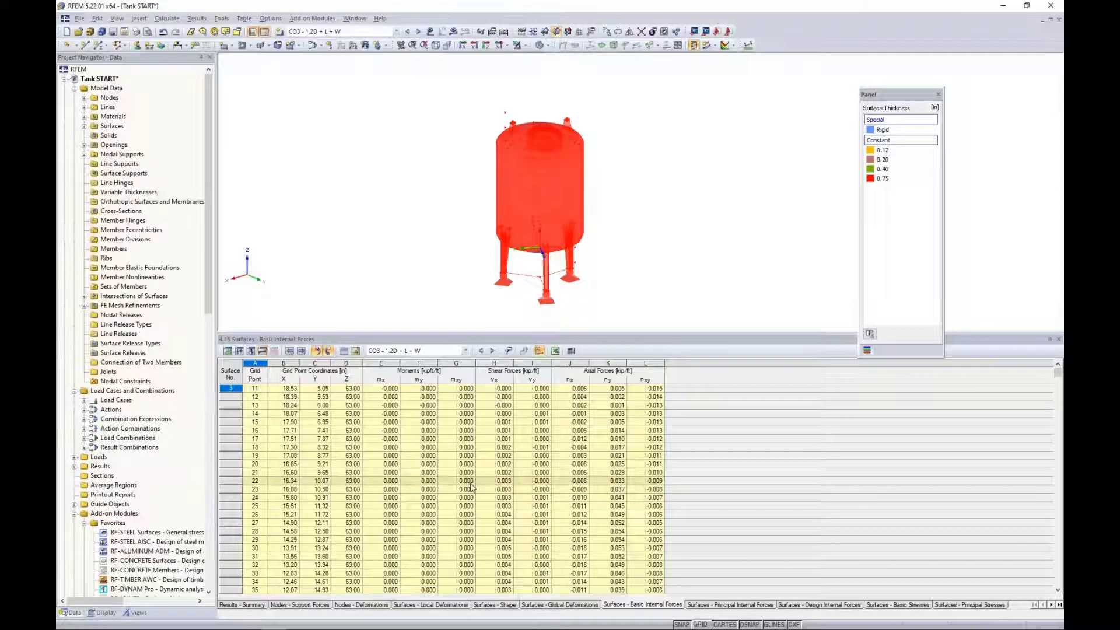
left_click(416, 236)
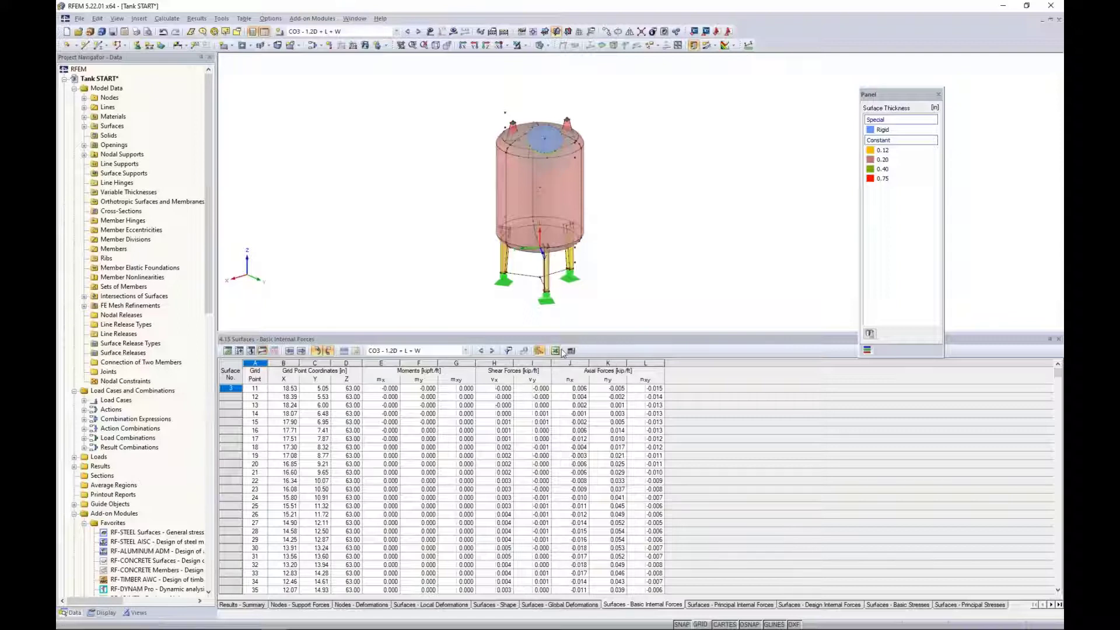
Step: Open the Microsoft Excel export options for the current results table and close them without exporting
left_click(557, 352)
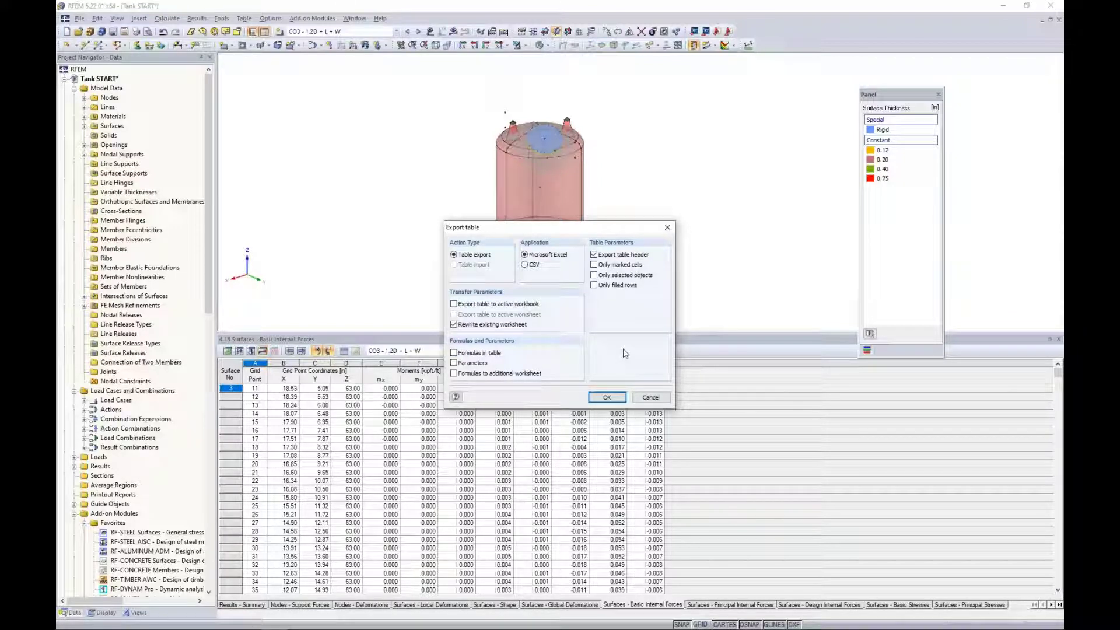
left_click(650, 398)
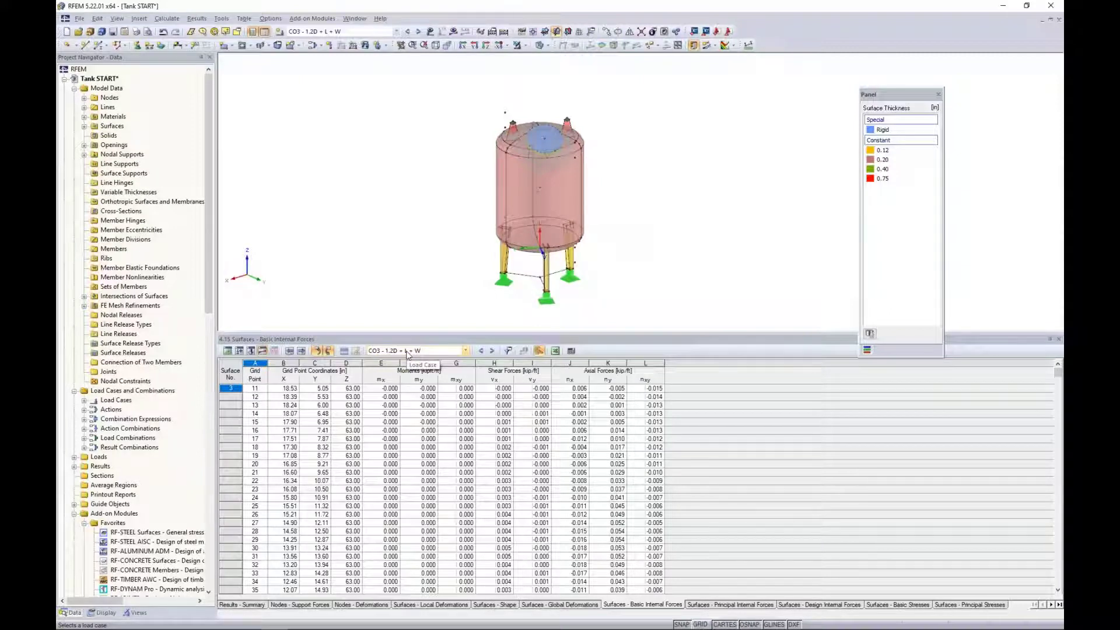
Step: Set up a Microsoft Excel export of the model that includes static analysis results for load combinations CO2, CO3 and CO4
left_click(83, 19)
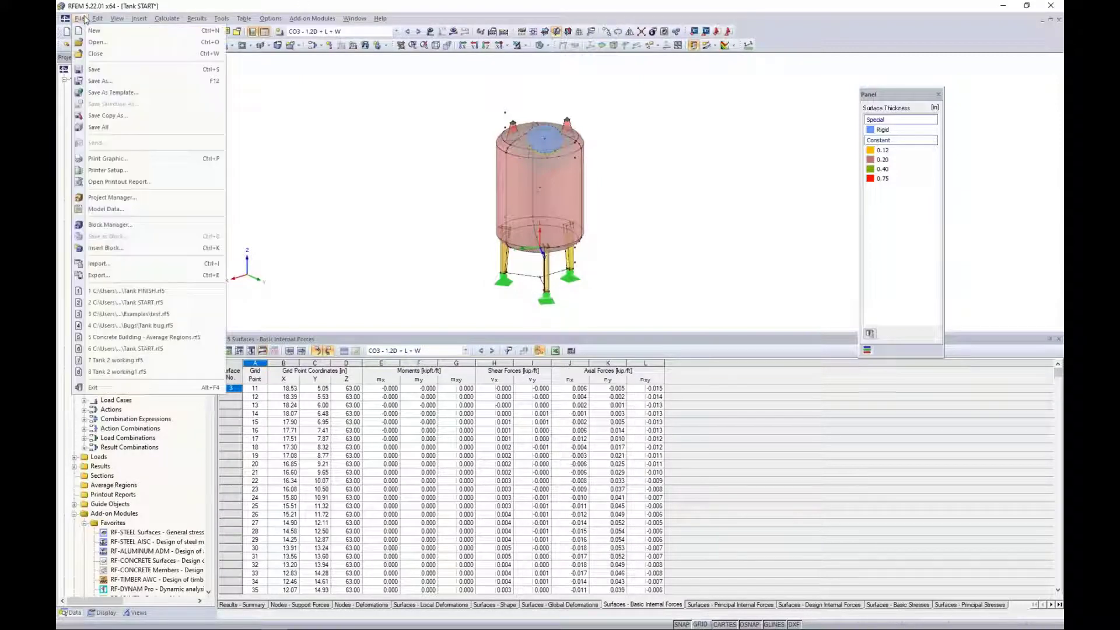
left_click(98, 274)
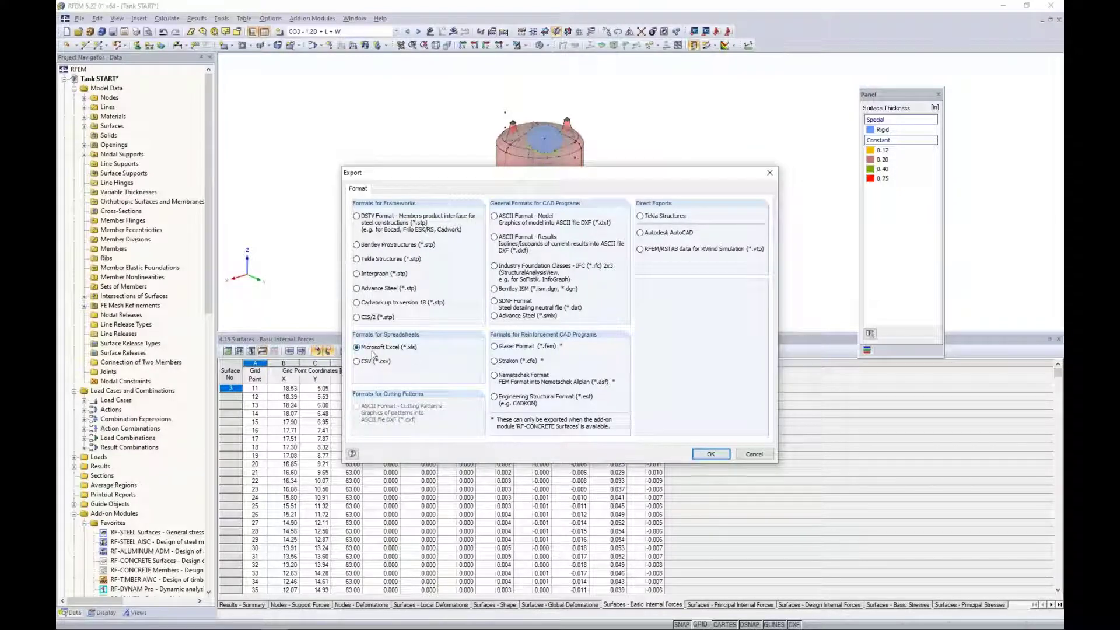
left_click(707, 454)
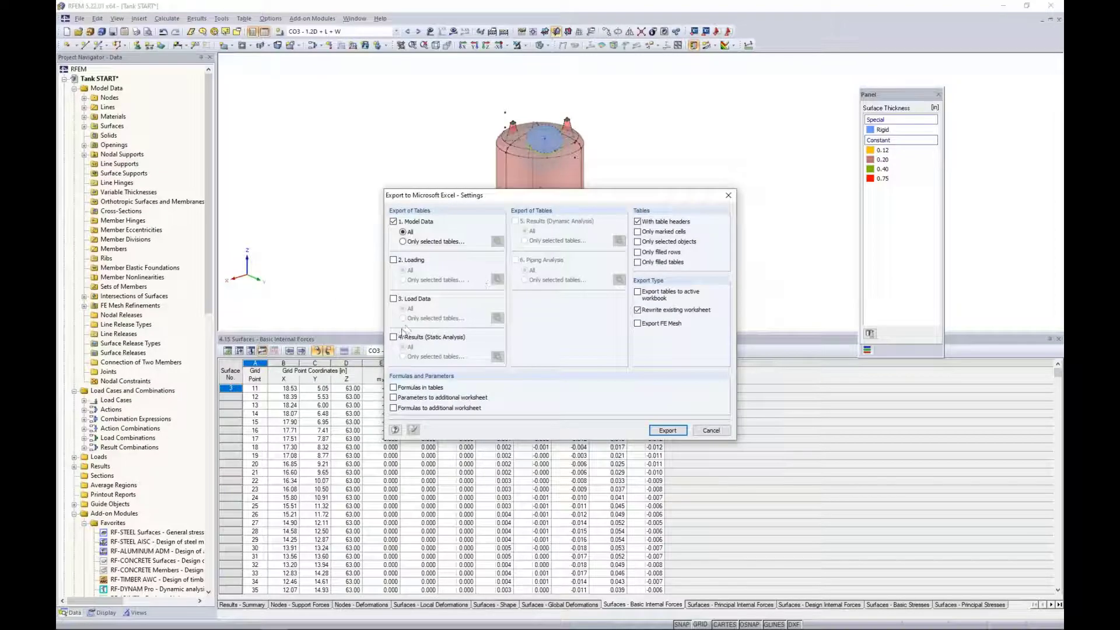
left_click(394, 338)
left_click(497, 358)
left_click_drag(531, 223, 597, 234)
left_click(512, 288)
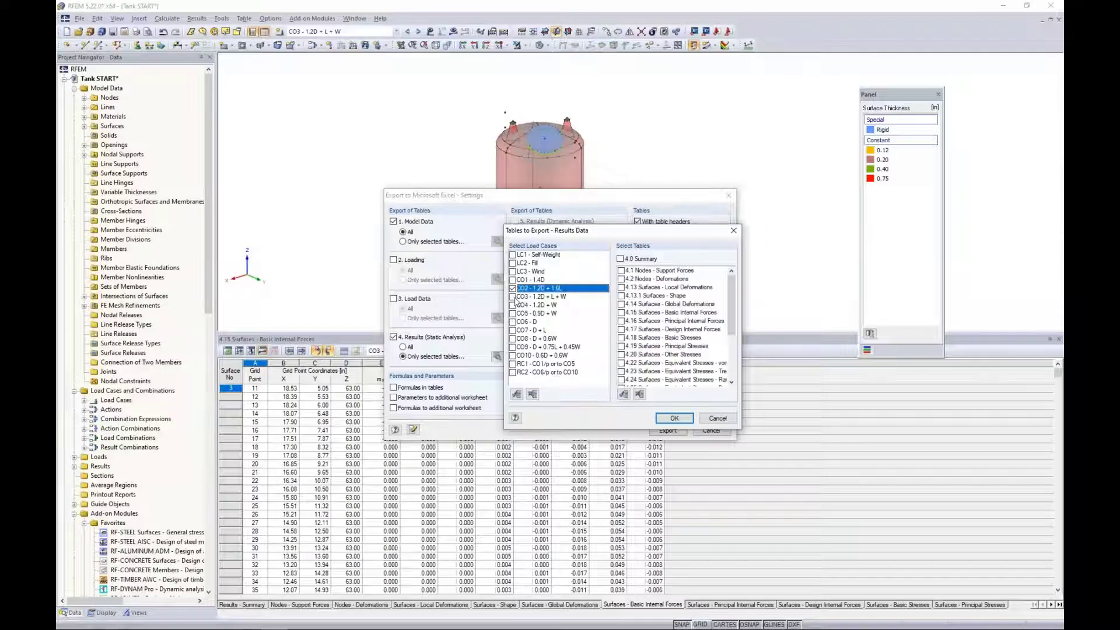
left_click(512, 296)
left_click(513, 305)
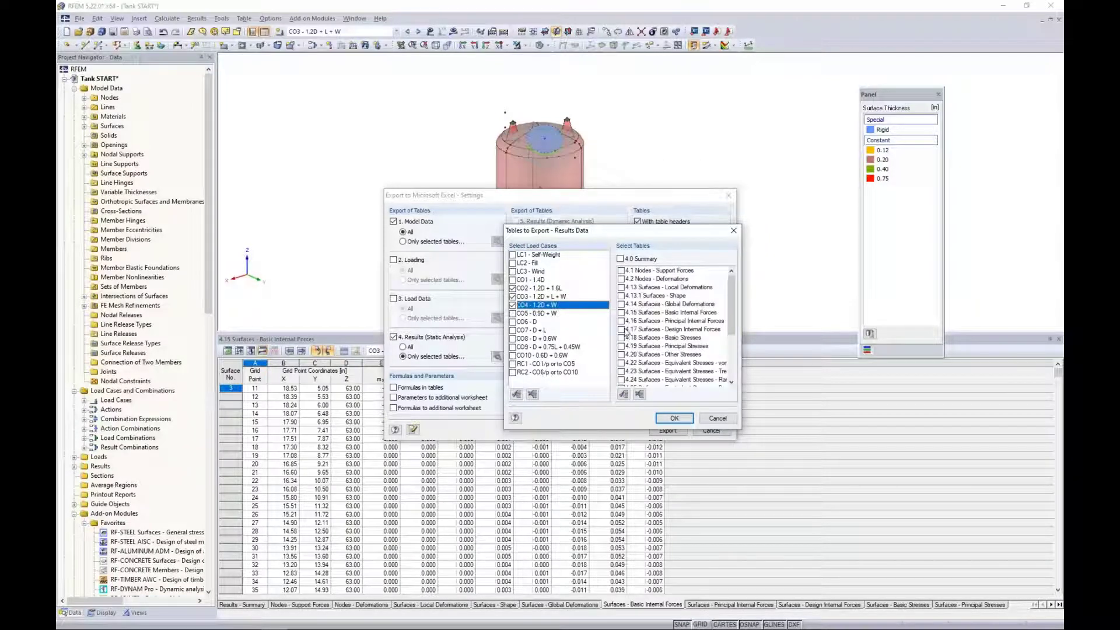
Step: Choose surface tables 4.16 to 4.19, covering principal and design internal forces plus basic and principal stresses, and cancel the export
left_click(622, 321)
left_click(622, 330)
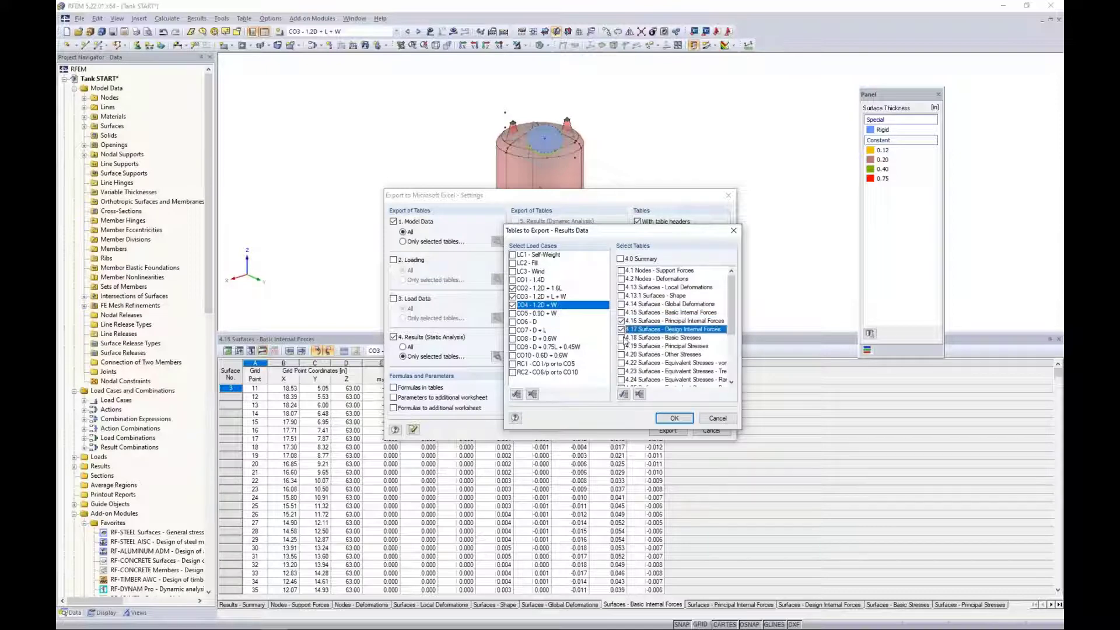
left_click(623, 338)
left_click(622, 346)
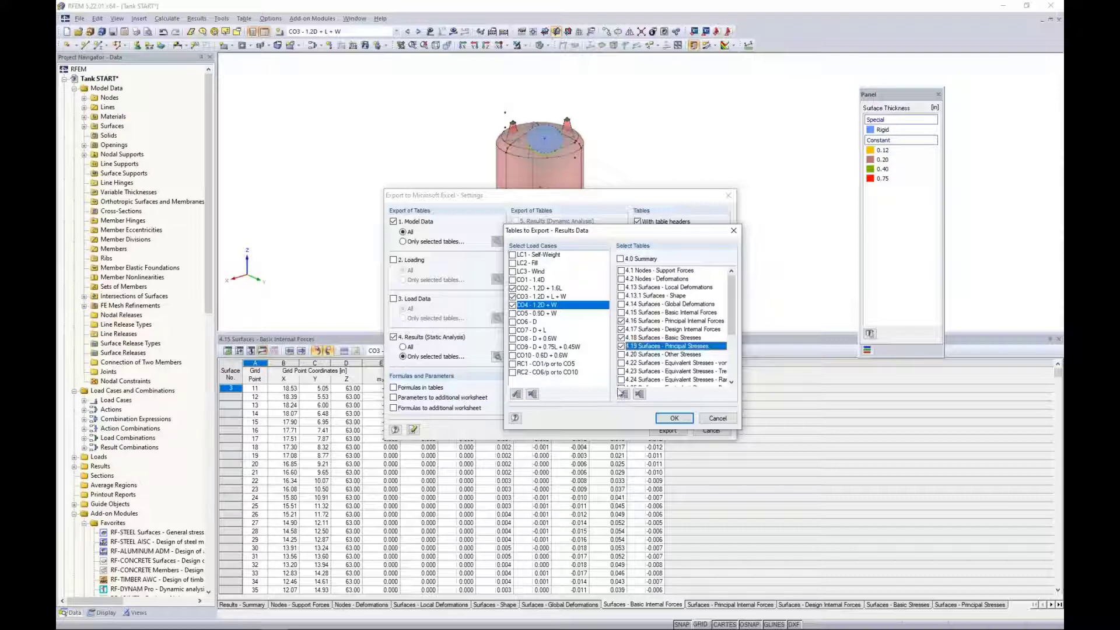
left_click(718, 419)
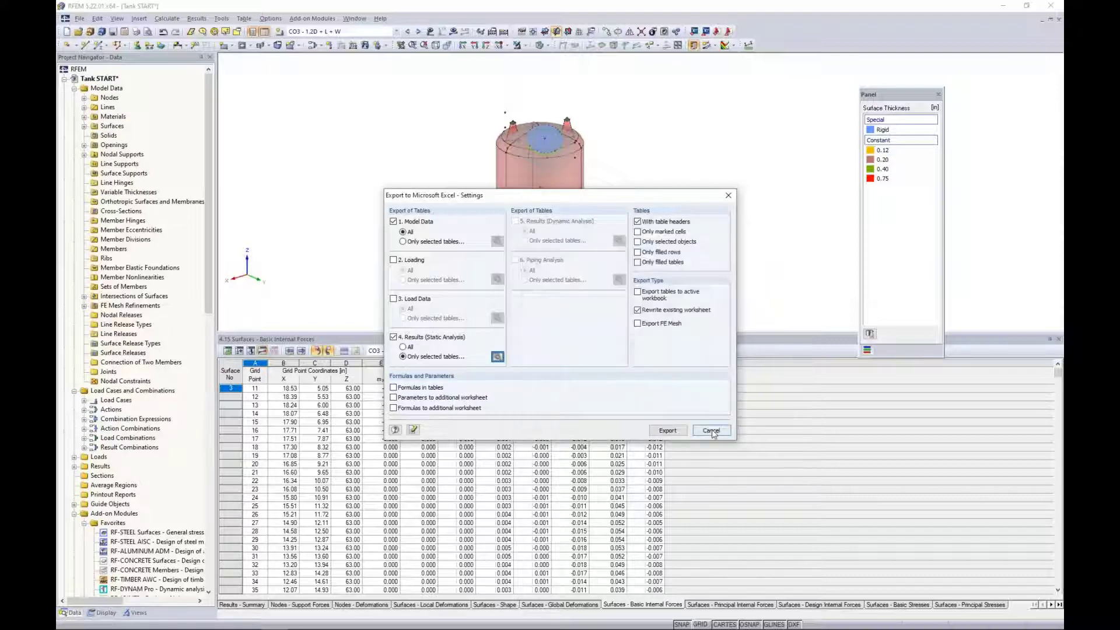
left_click(712, 430)
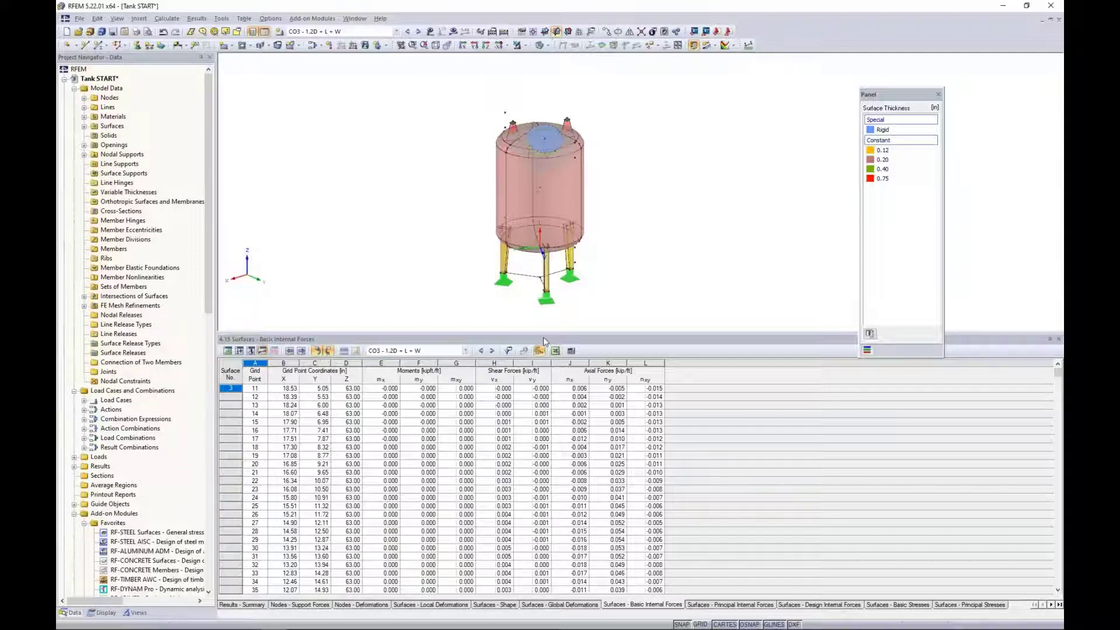
Step: Reduce the height of the results table area to give the tank model more room
left_click_drag(534, 334, 531, 437)
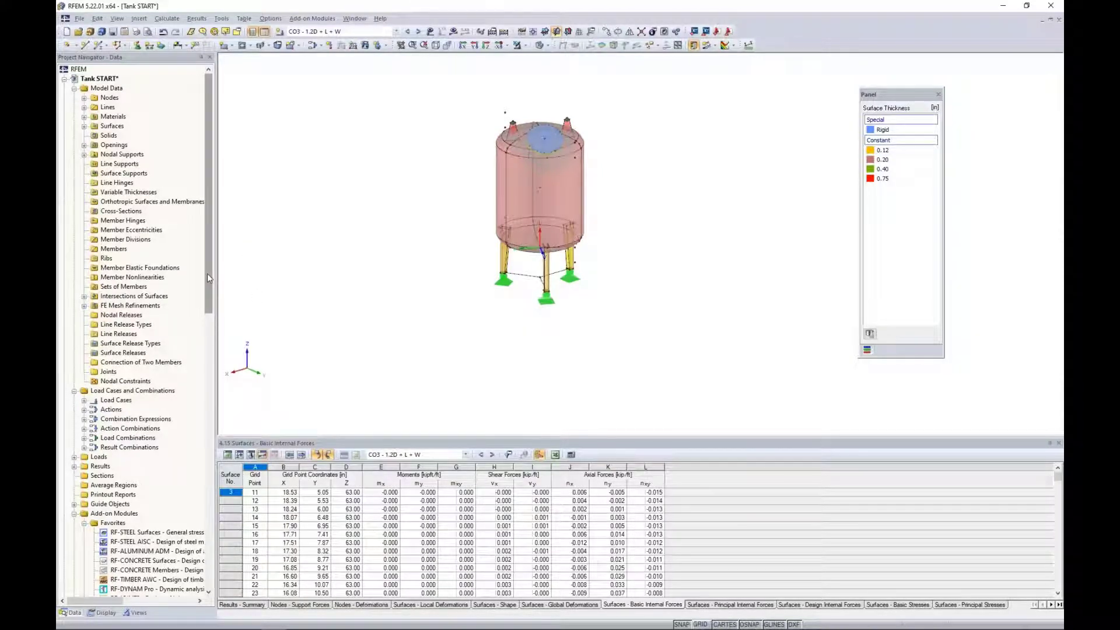
scroll(412, 269, "up", 2)
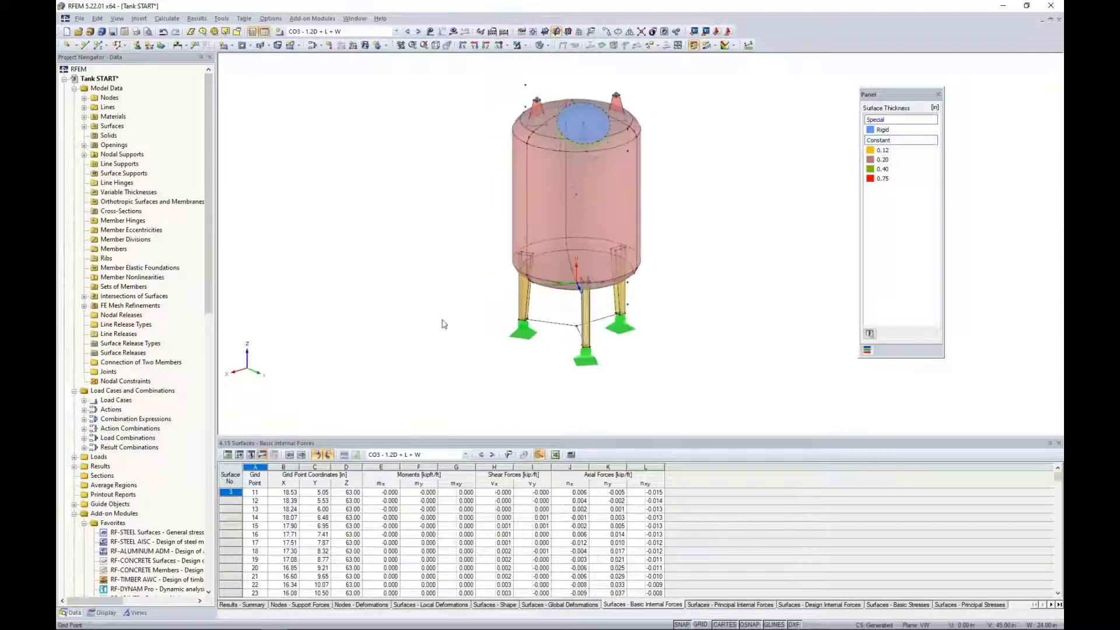
Step: Look through the add-on modules listed for the model and check the favorite setting of RF-STEEL Surfaces
middle_click_drag(450, 274, 437, 295)
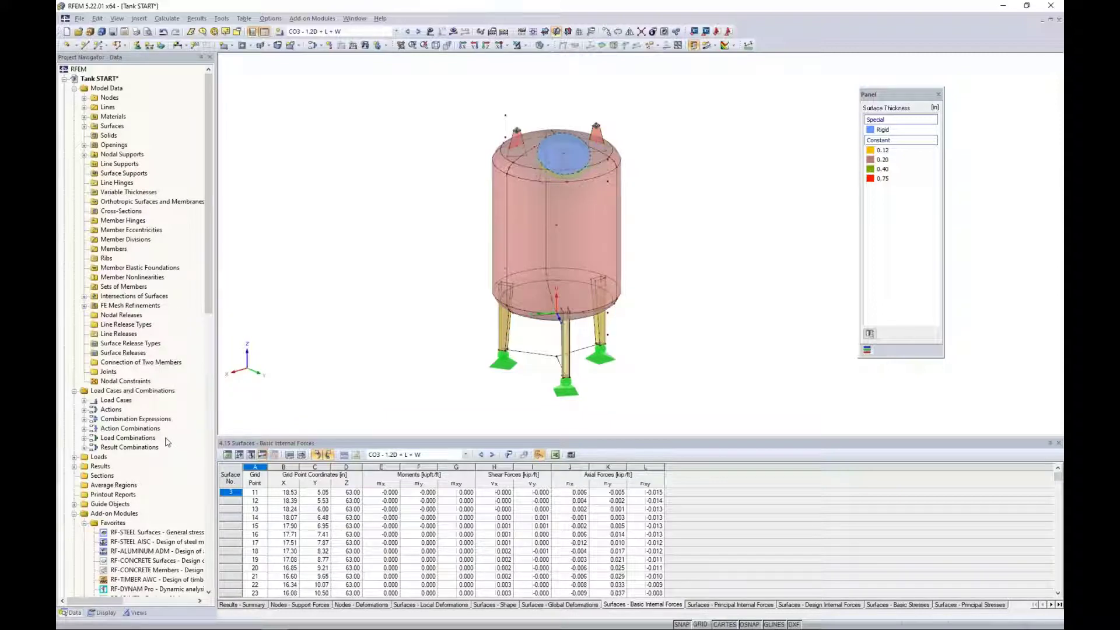
scroll(167, 442, "down", 6)
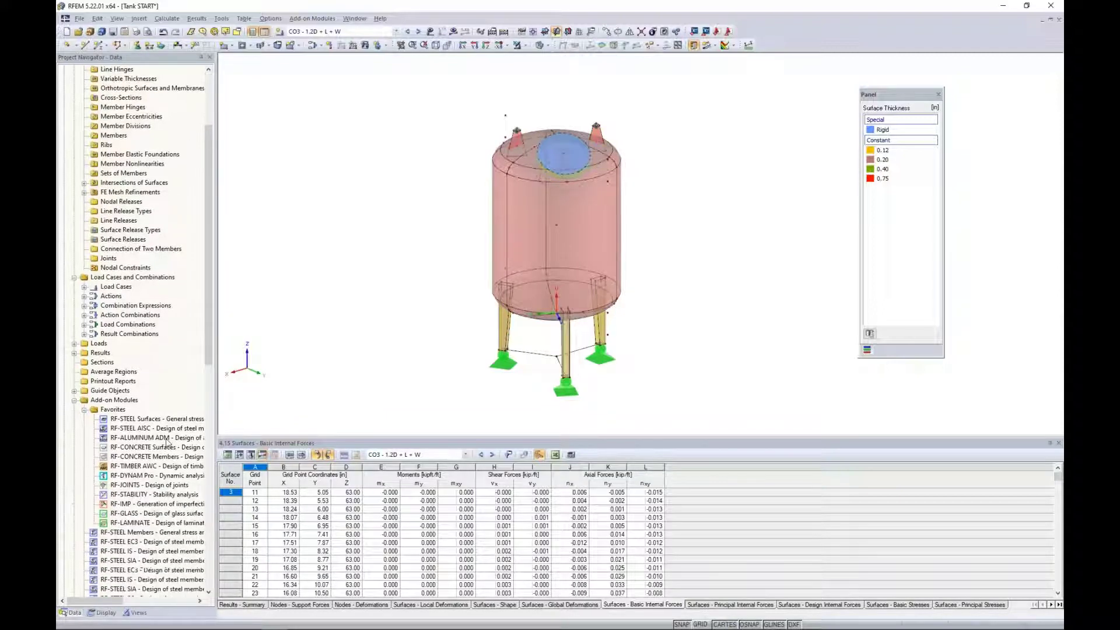
scroll(167, 442, "down", 2)
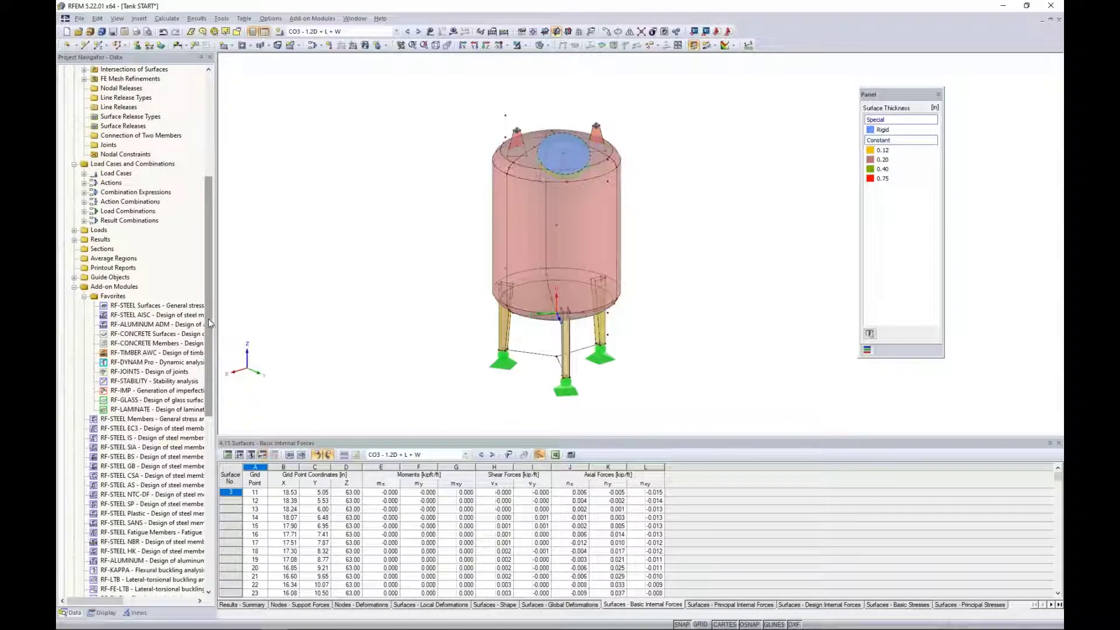
left_click_drag(208, 320, 204, 500)
scroll(172, 338, "up", 11)
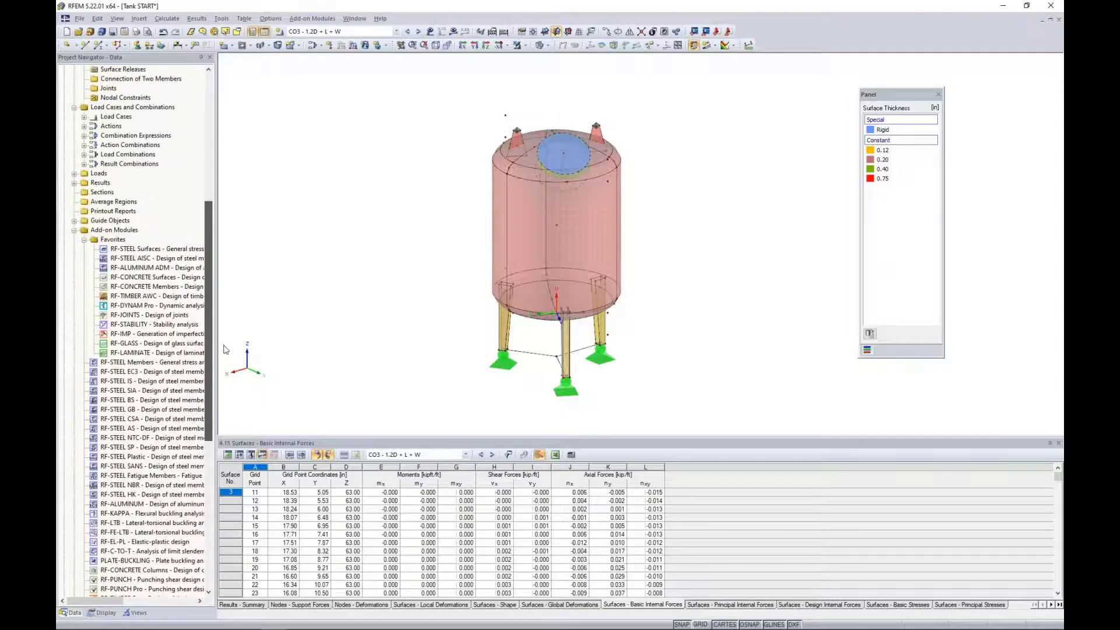
right_click(167, 252)
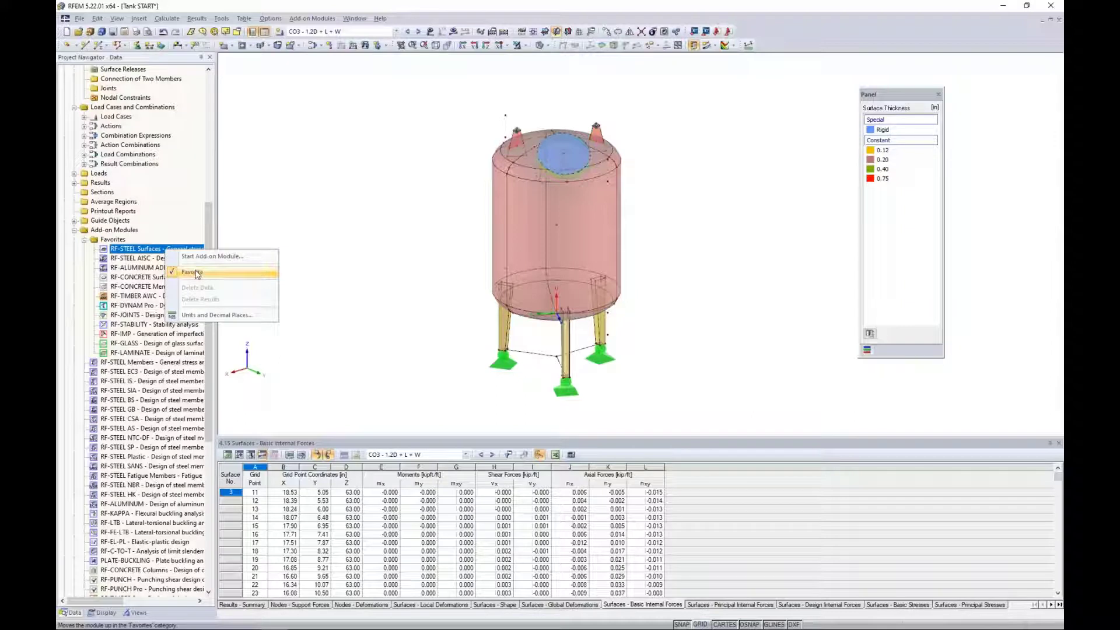
left_click(332, 202)
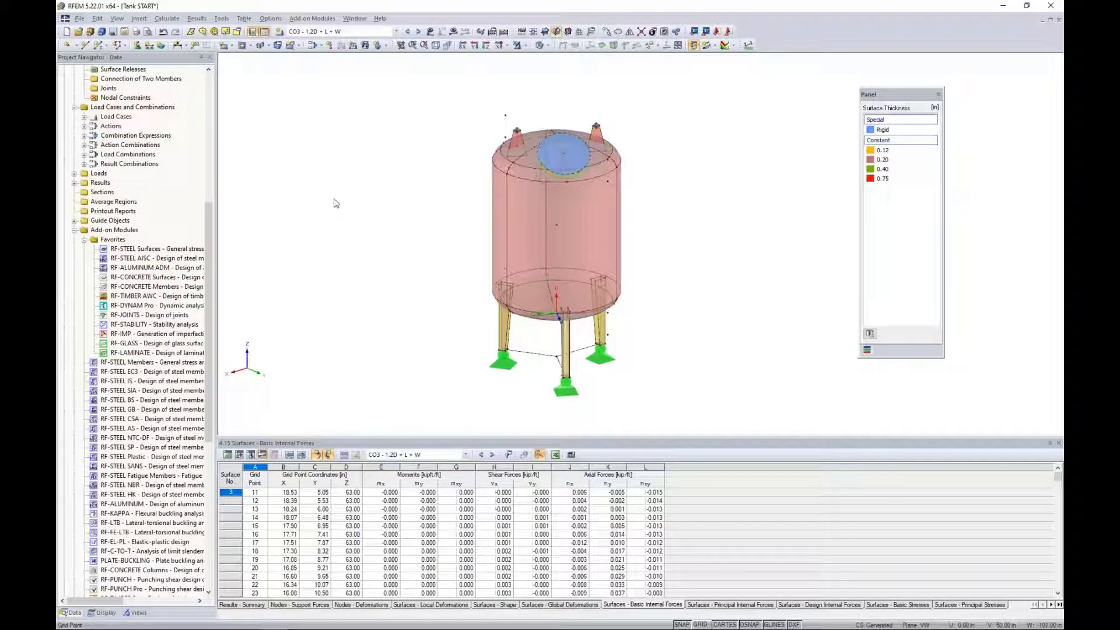
Step: Start the RF-STEEL Surfaces add-on module for stress analysis and move its window to check the tank surfaces behind it
left_click(318, 19)
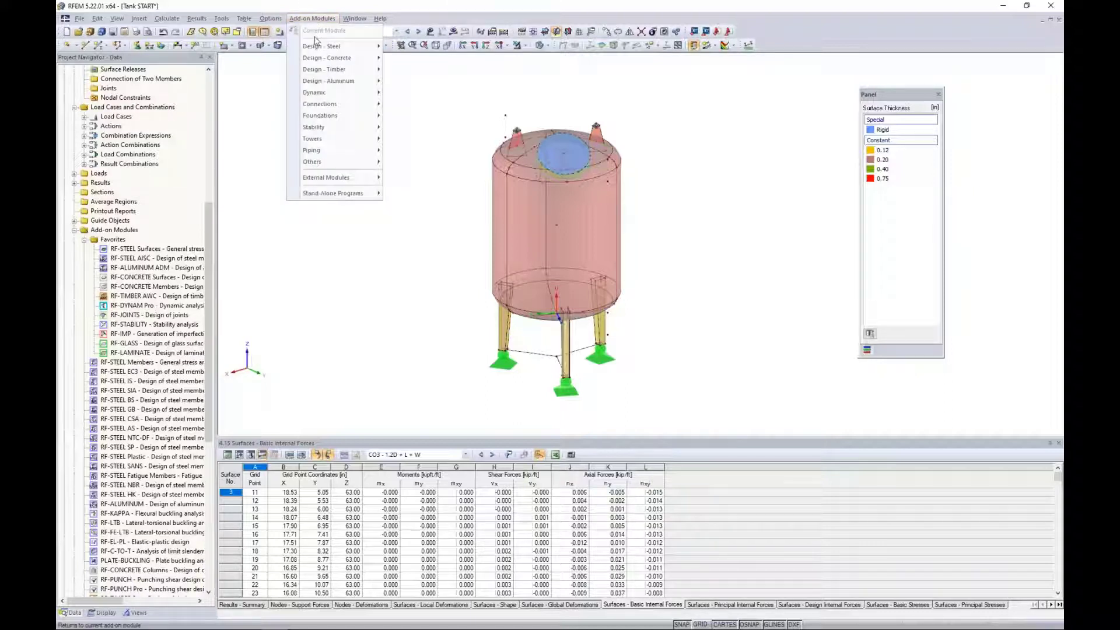
mouse_move(322, 48)
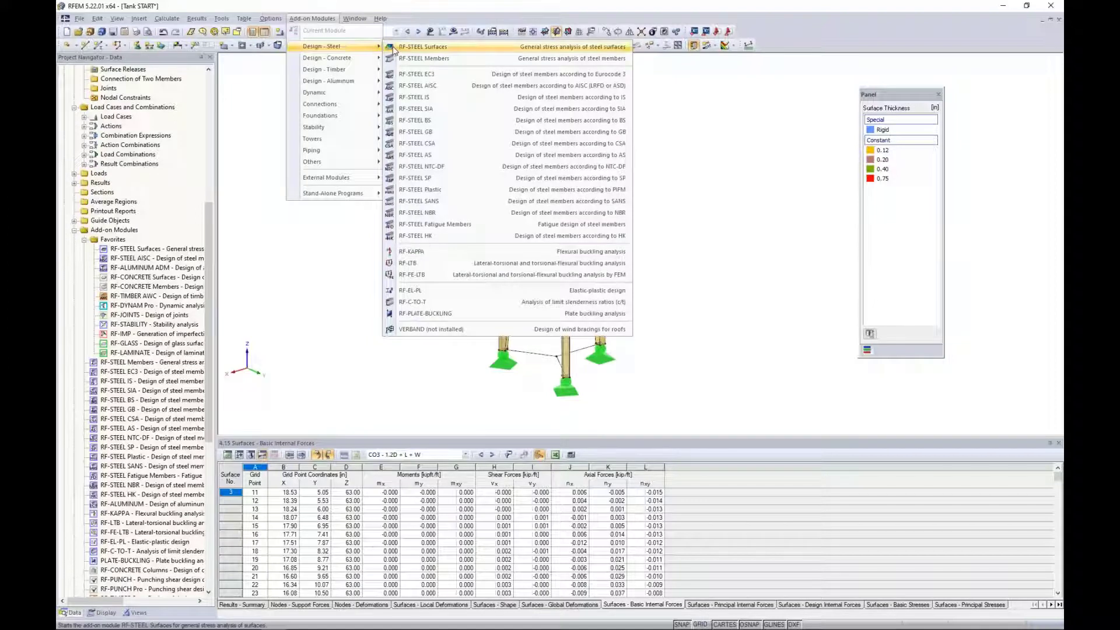
left_click(411, 49)
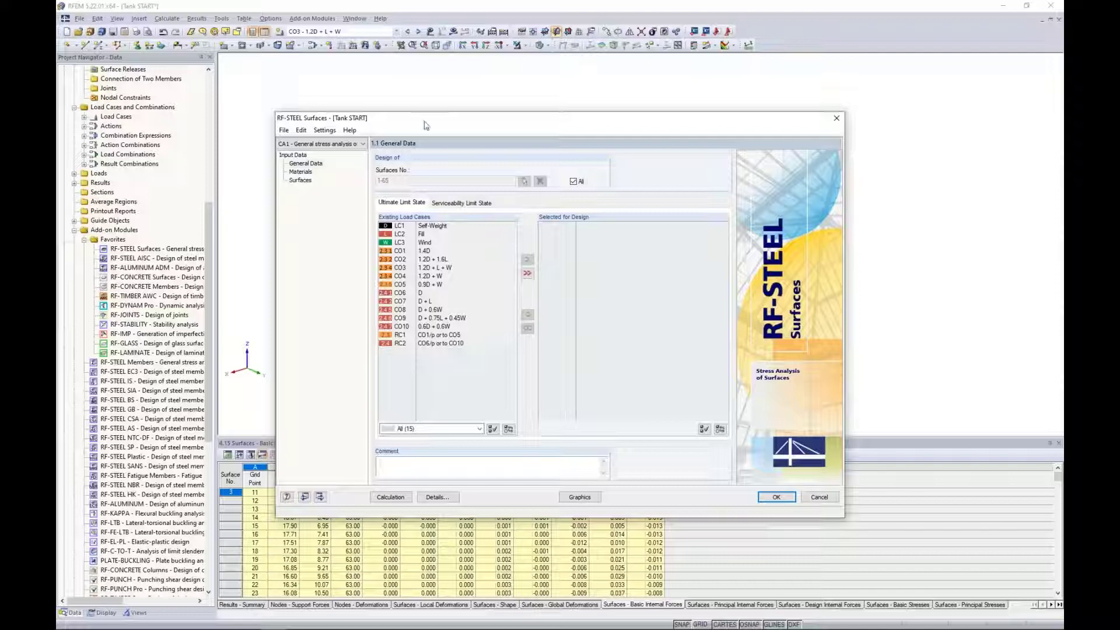
left_click_drag(426, 123, 433, 282)
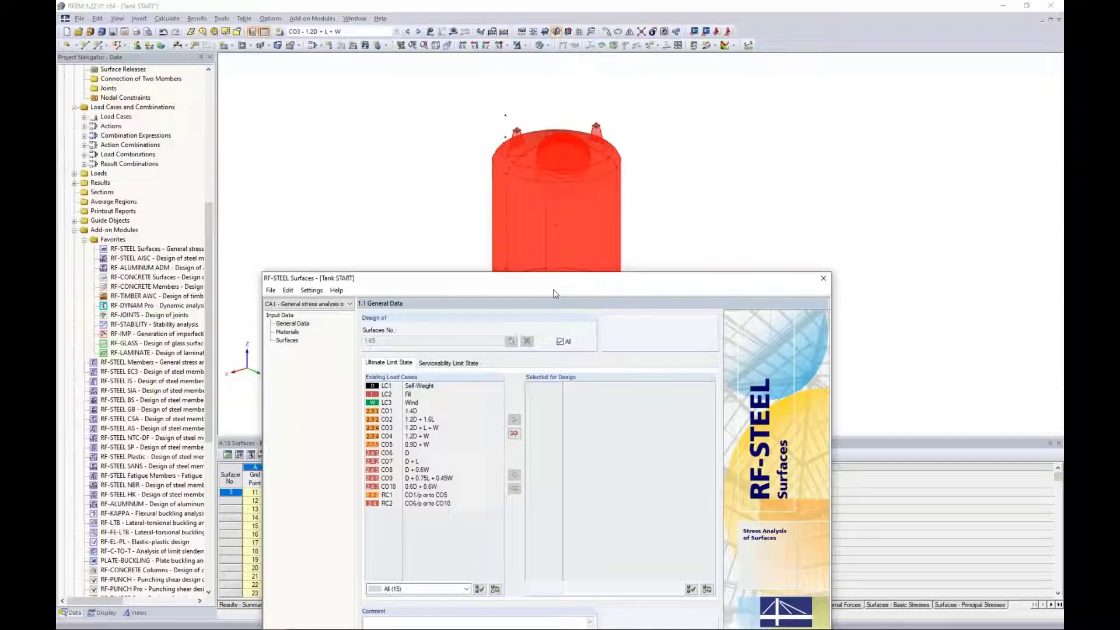
left_click_drag(551, 278, 547, 100)
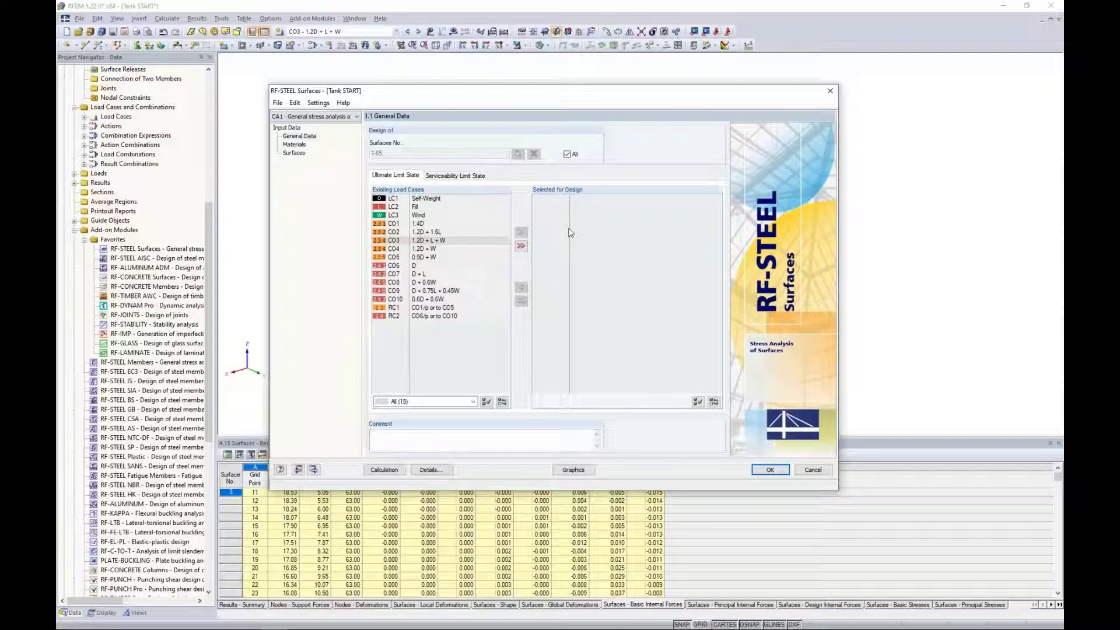
Step: Turn off the design of all surfaces, clear the surface list and start picking surfaces graphically
left_click(567, 155)
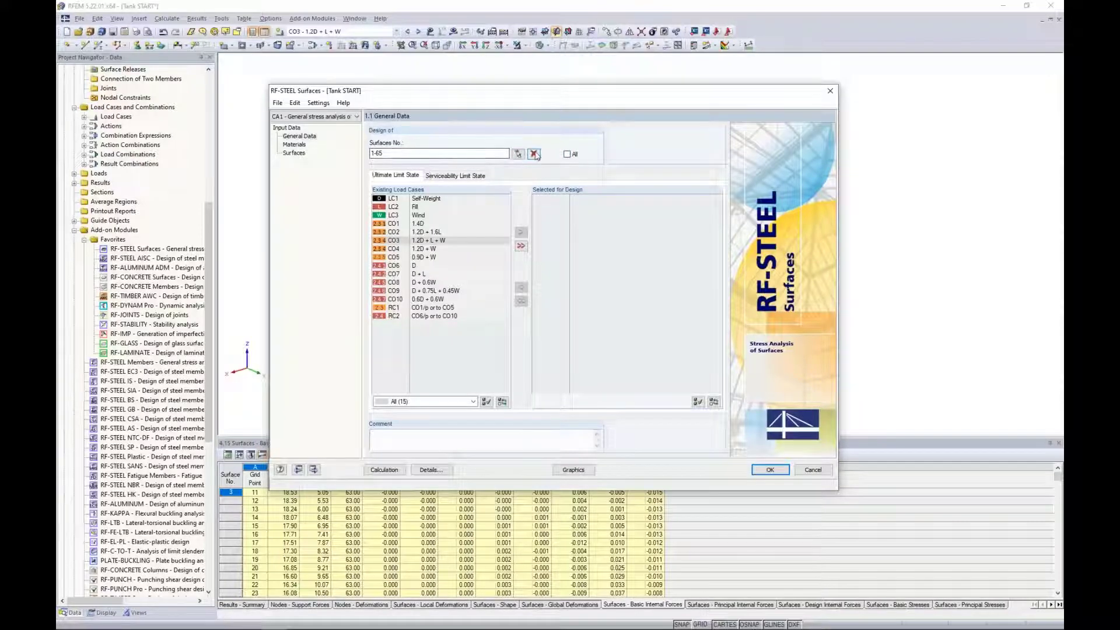
left_click(535, 154)
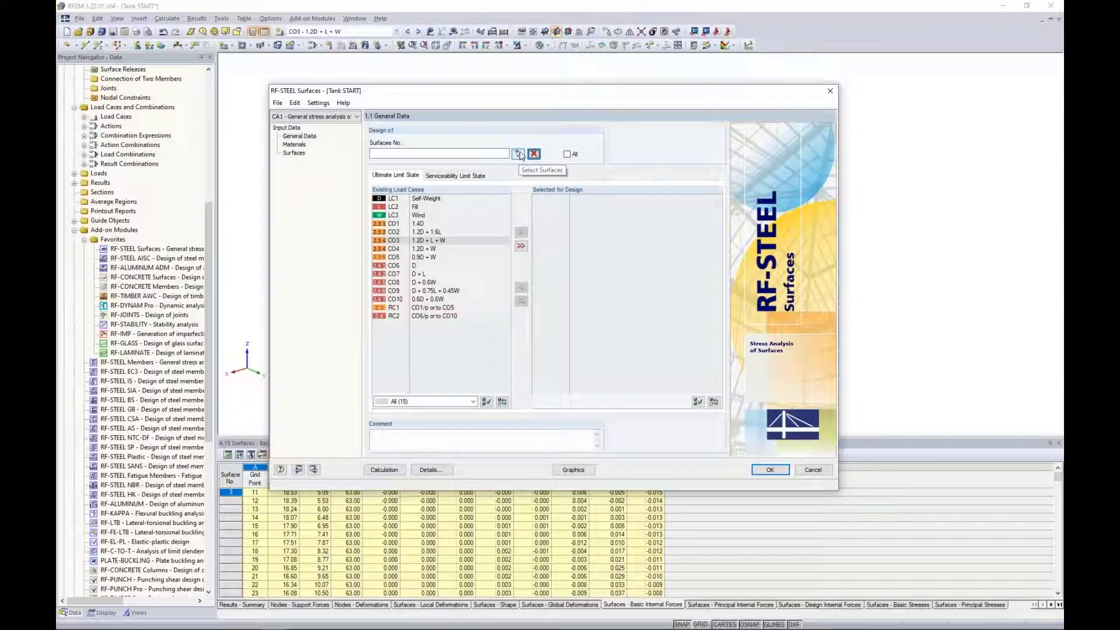
left_click(519, 154)
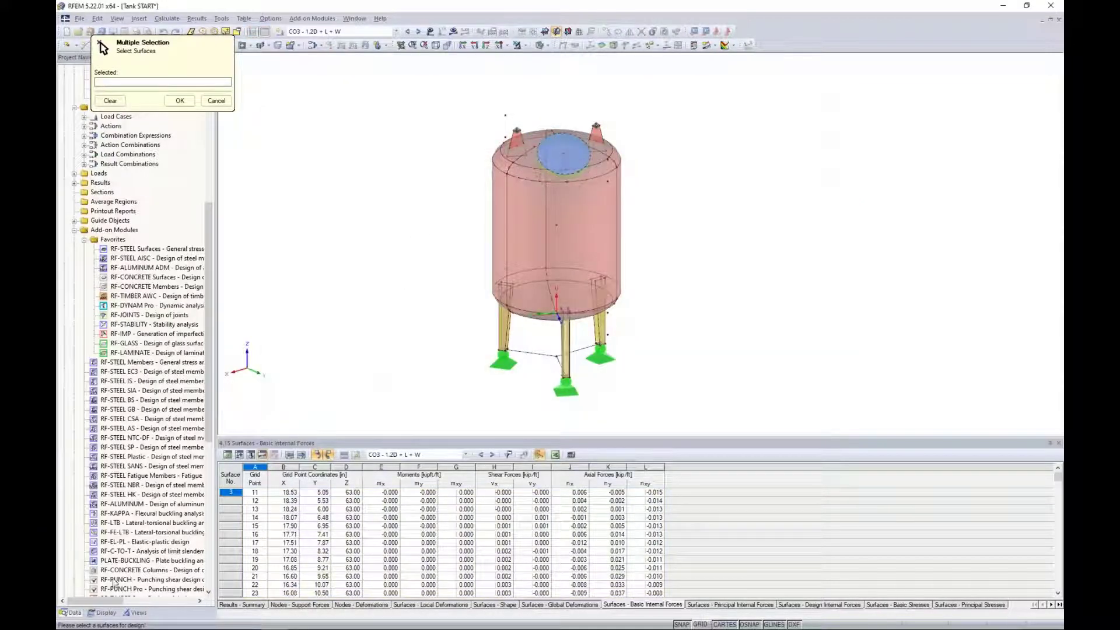
Step: Filter the model's visibility by surface thickness so that only the 0.2 in and 0.12 in surfaces are shown
left_click(104, 614)
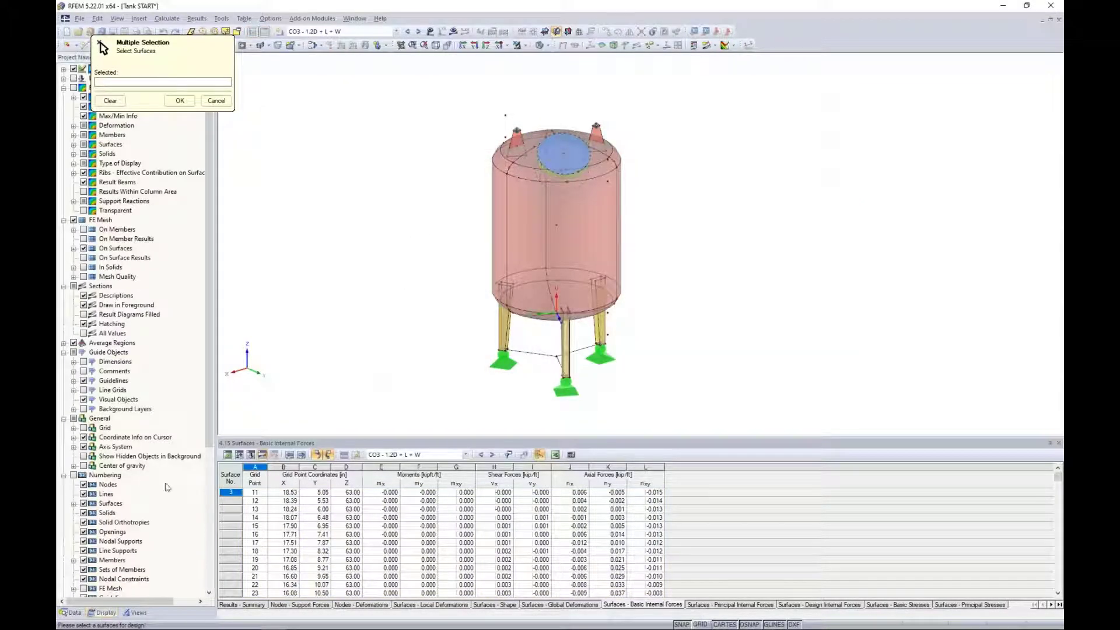
left_click(137, 613)
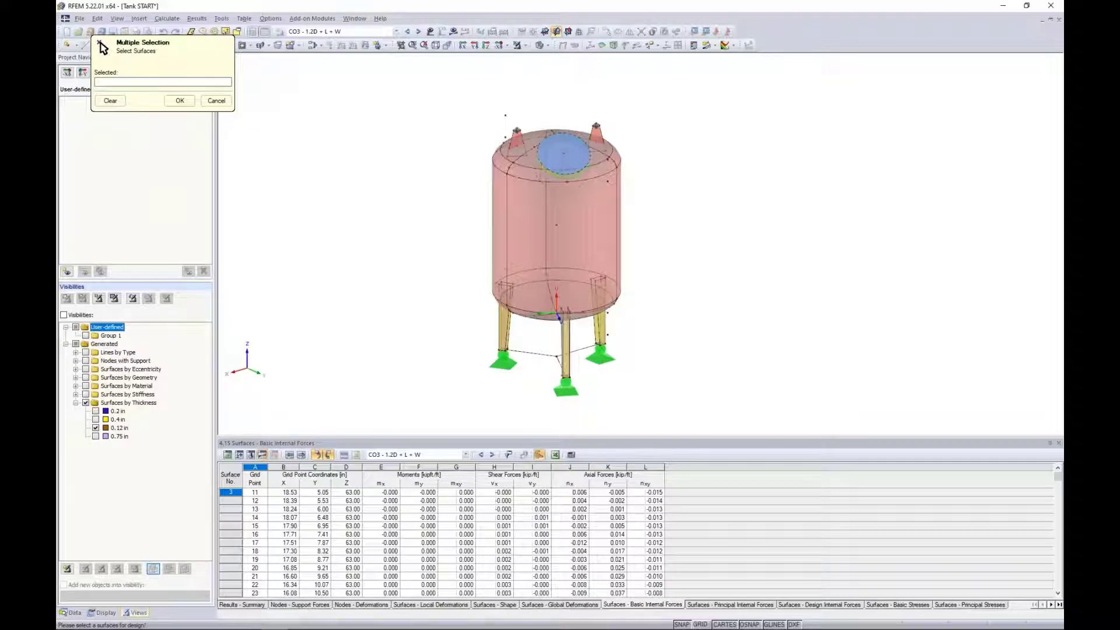
left_click(96, 411)
left_click(97, 412)
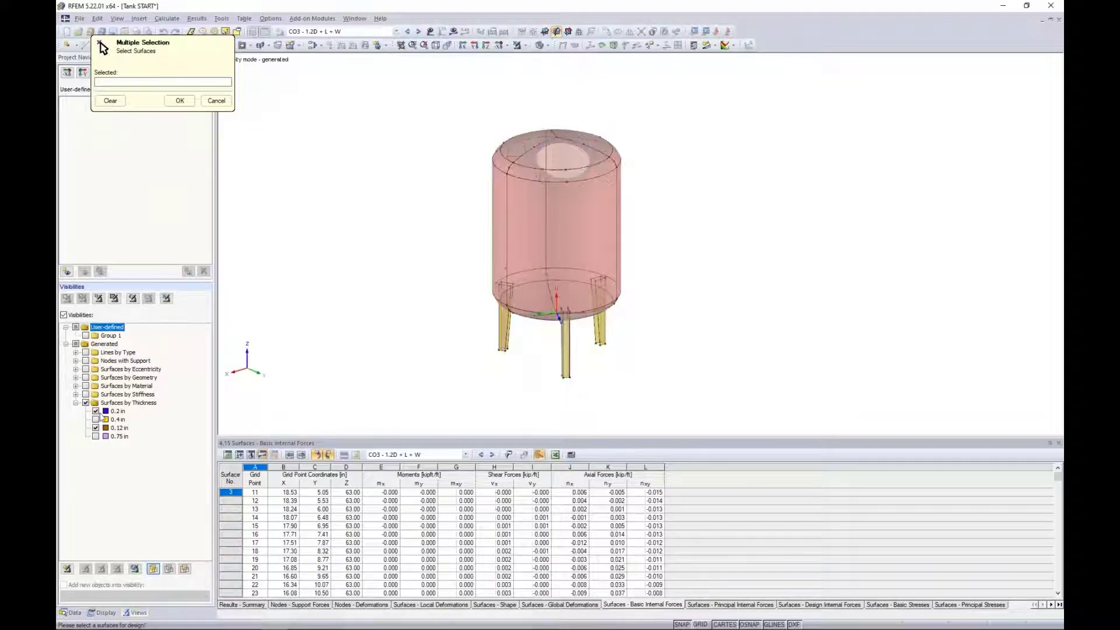
left_click(97, 428)
left_click(96, 428)
Step: Select all visible tank and leg surfaces with a window and accept them as the surfaces for design
mouse_move(448, 267)
middle_mouse_down()
mouse_move(442, 299)
mouse_move(448, 248)
middle_mouse_up()
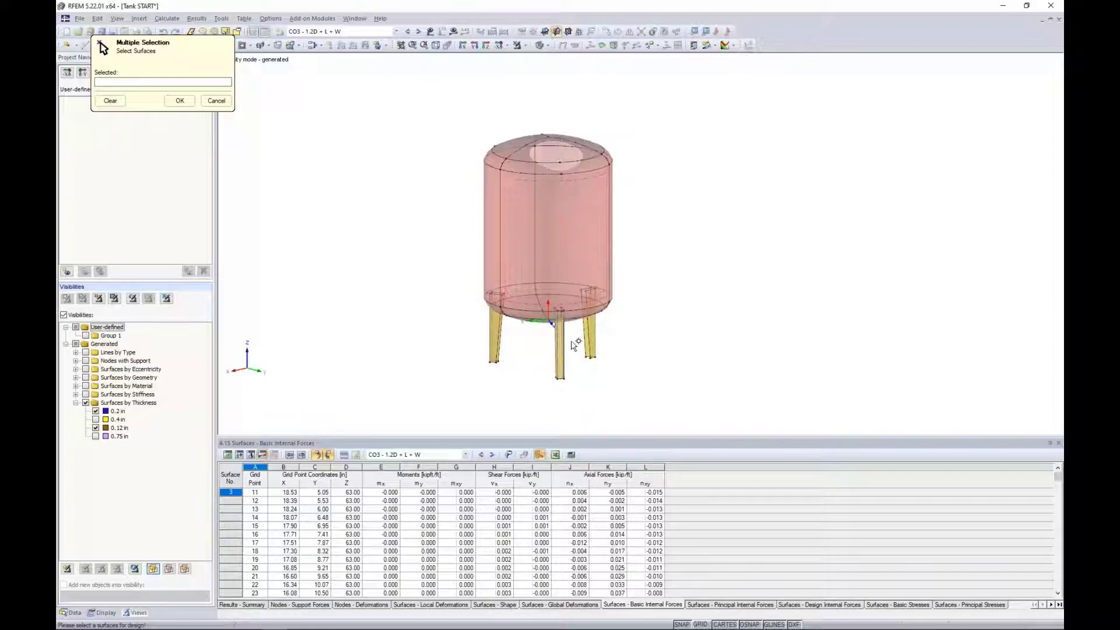
left_click_drag(667, 400, 432, 109)
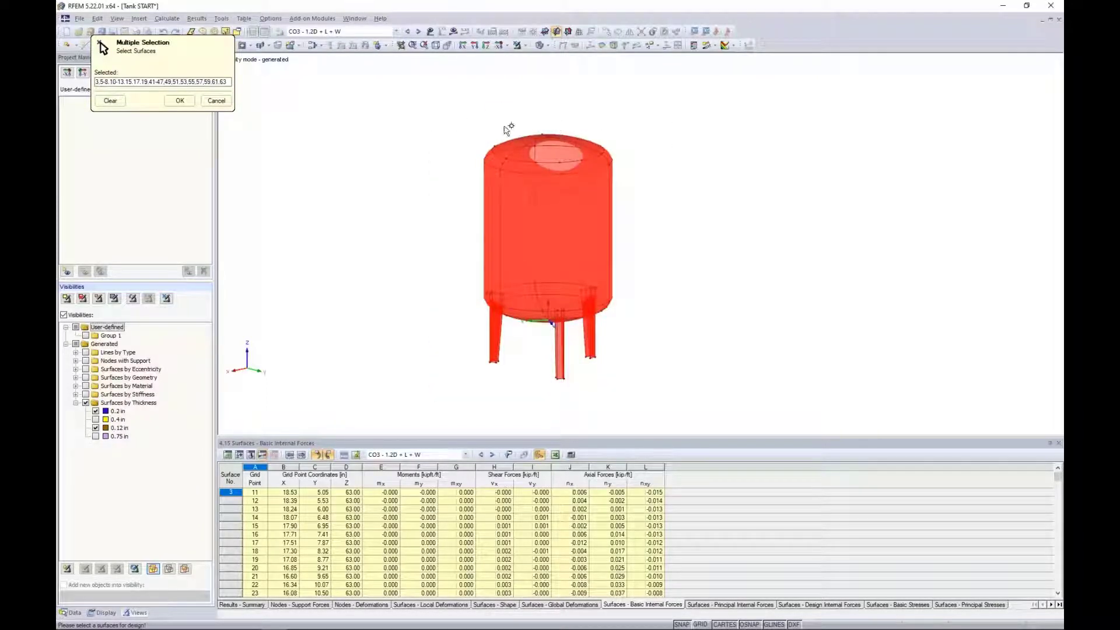
left_click(180, 101)
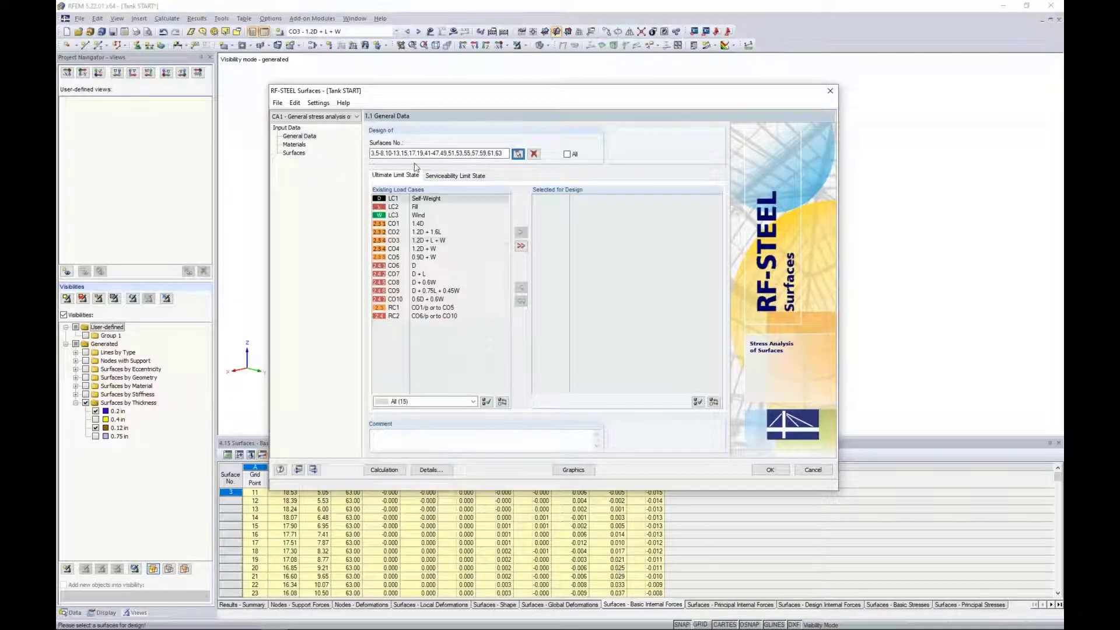
Step: Add load combinations CO1 to CO5 to the ultimate limit state design
left_click(418, 223)
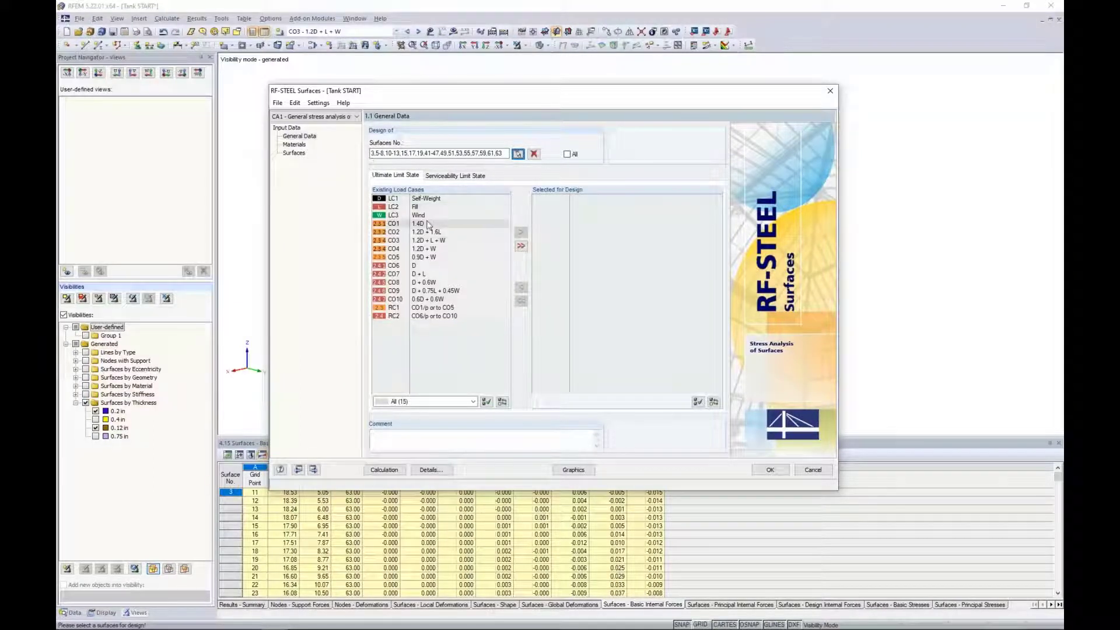
left_click(419, 257, "shift")
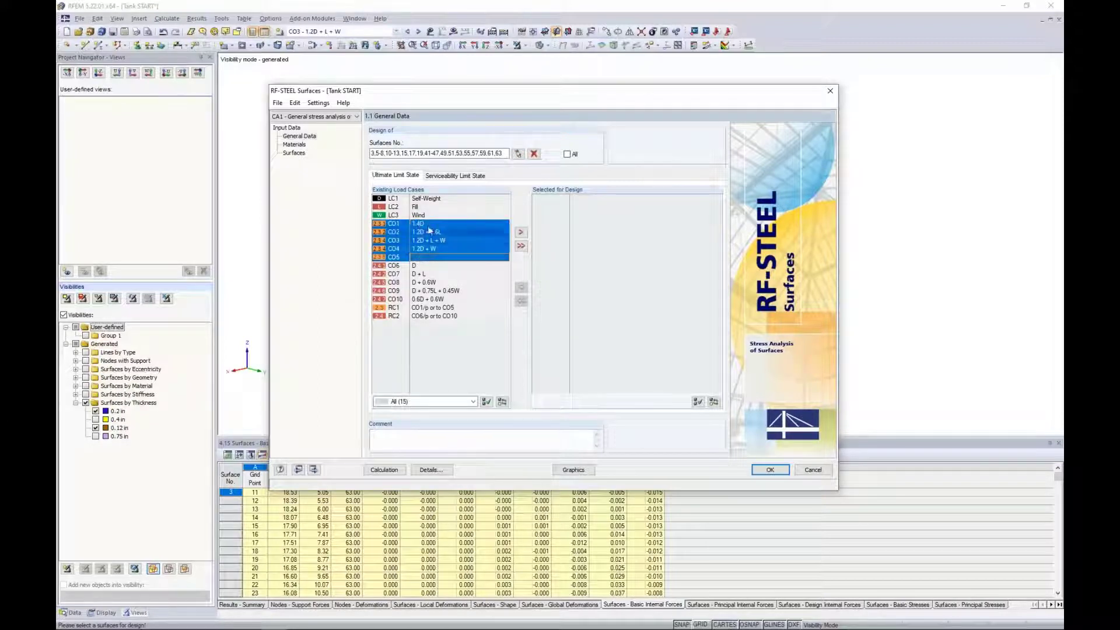
left_click(522, 233)
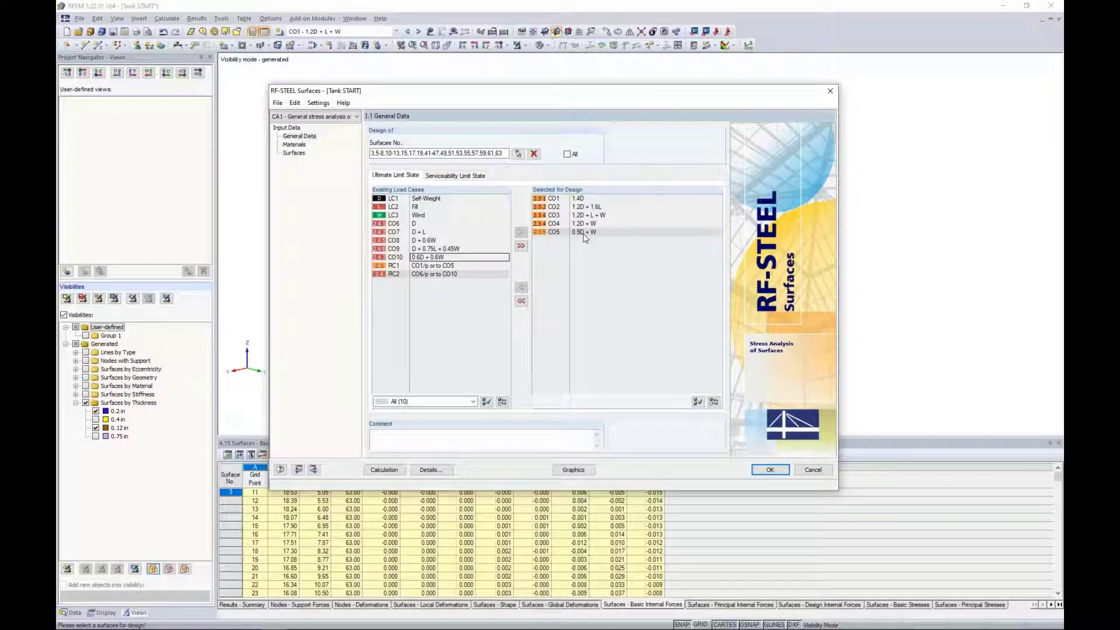
Step: Review the load cases available for the serviceability limit state and return to the ultimate limit state selection
left_click(458, 176)
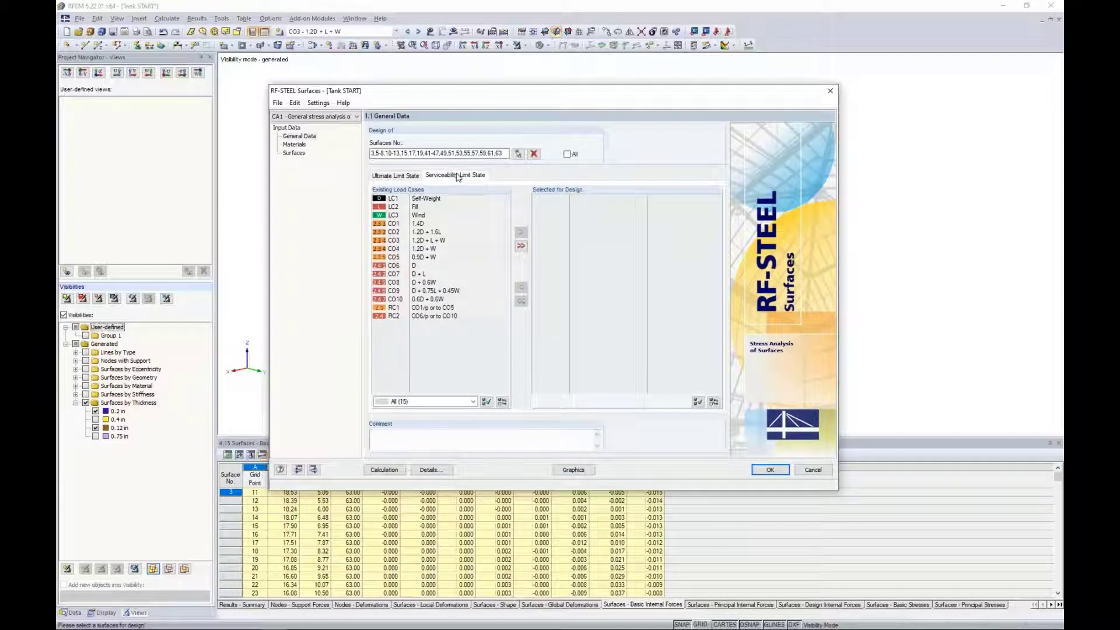
left_click_drag(473, 93, 484, 110)
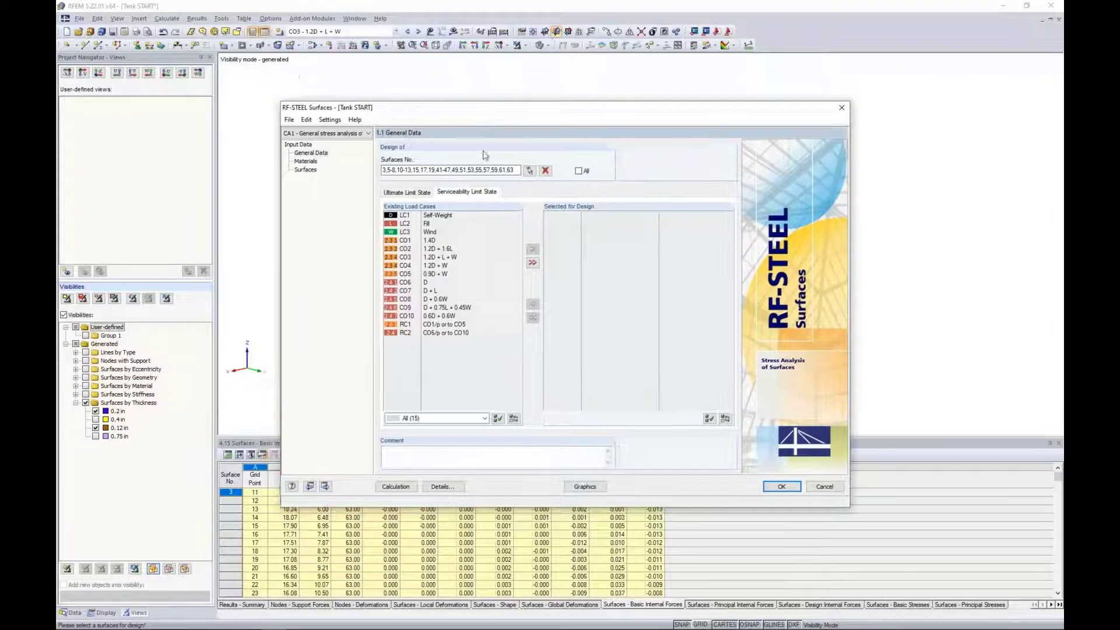
left_click_drag(483, 155, 463, 128)
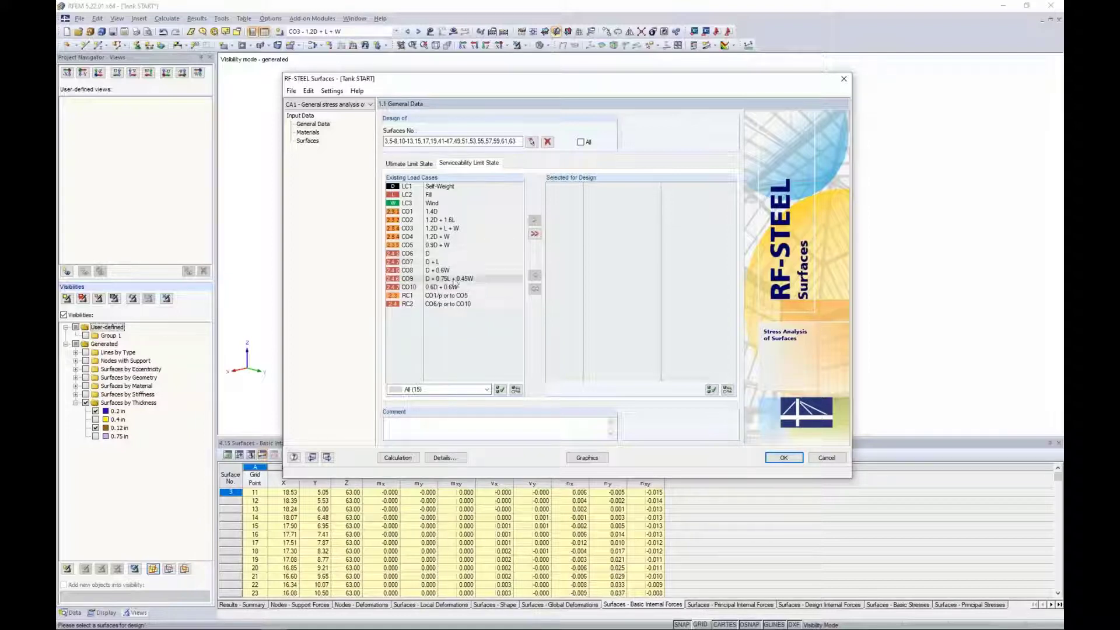
left_click(417, 166)
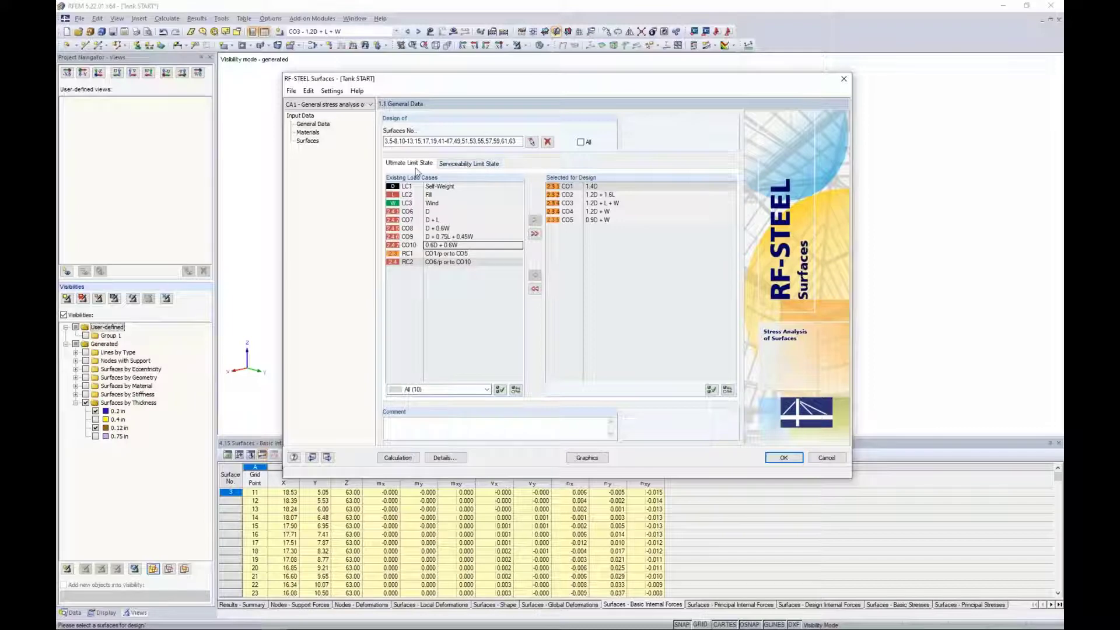
Step: Examine the stainless steel's full description, yield strength and limit stresses in the module's materials data
left_click(307, 133)
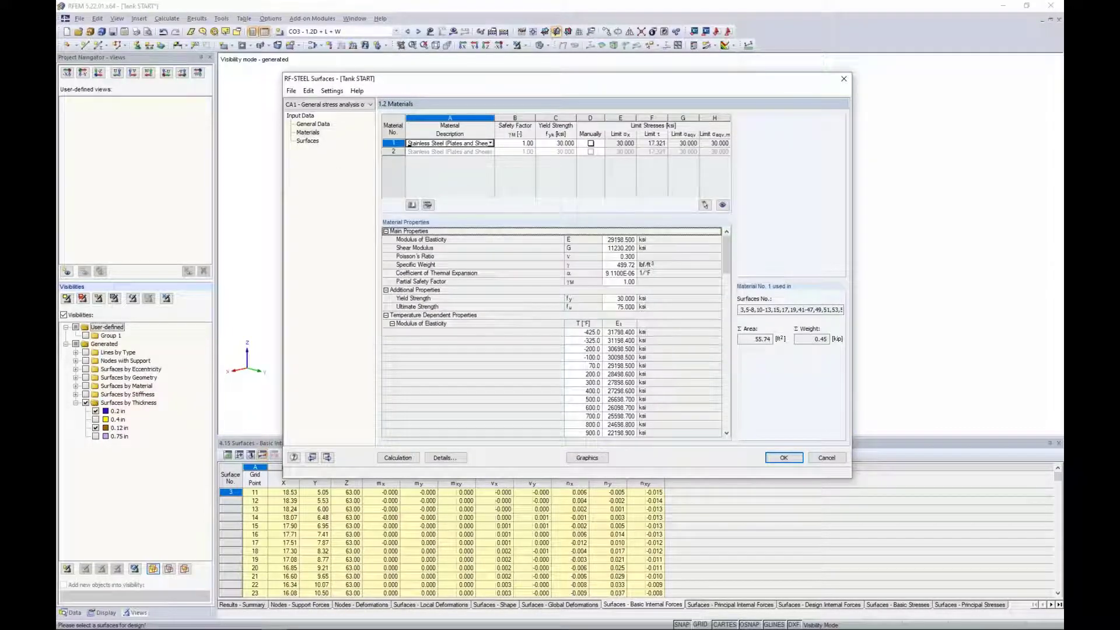
left_click_drag(494, 122, 517, 122)
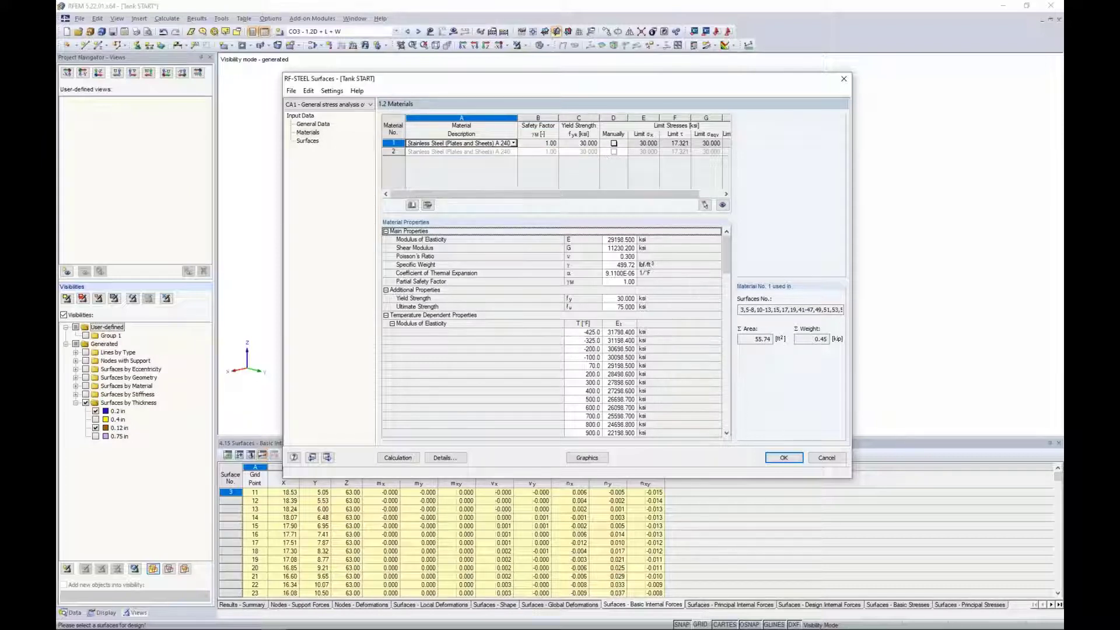
left_click_drag(518, 117, 497, 117)
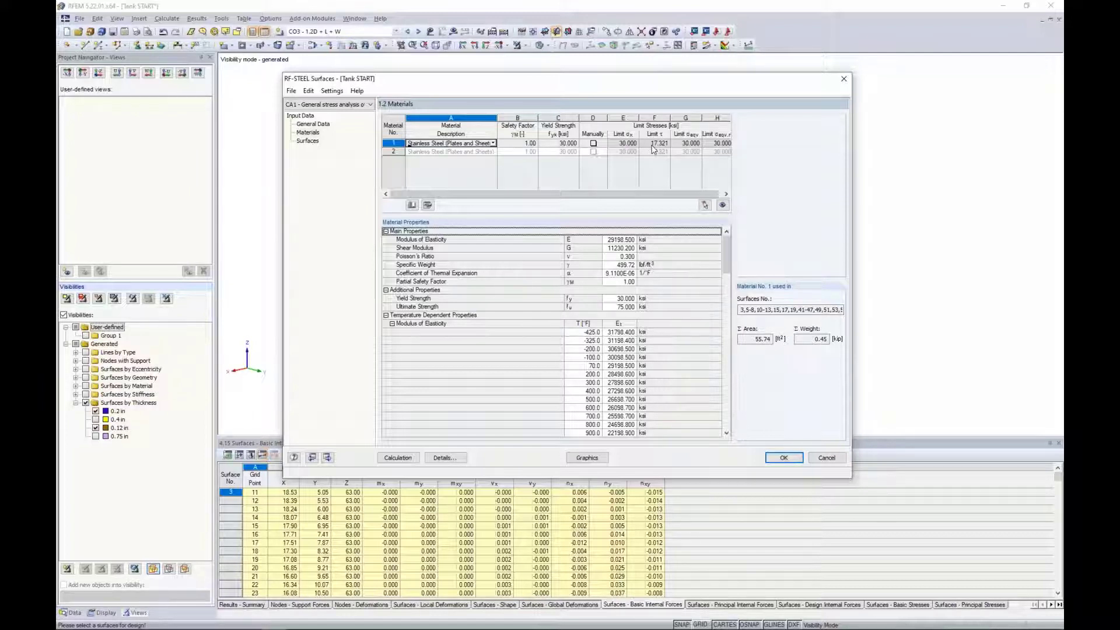
Step: Try the manual definition of limit stresses for material 1, then switch it off again
left_click(594, 143)
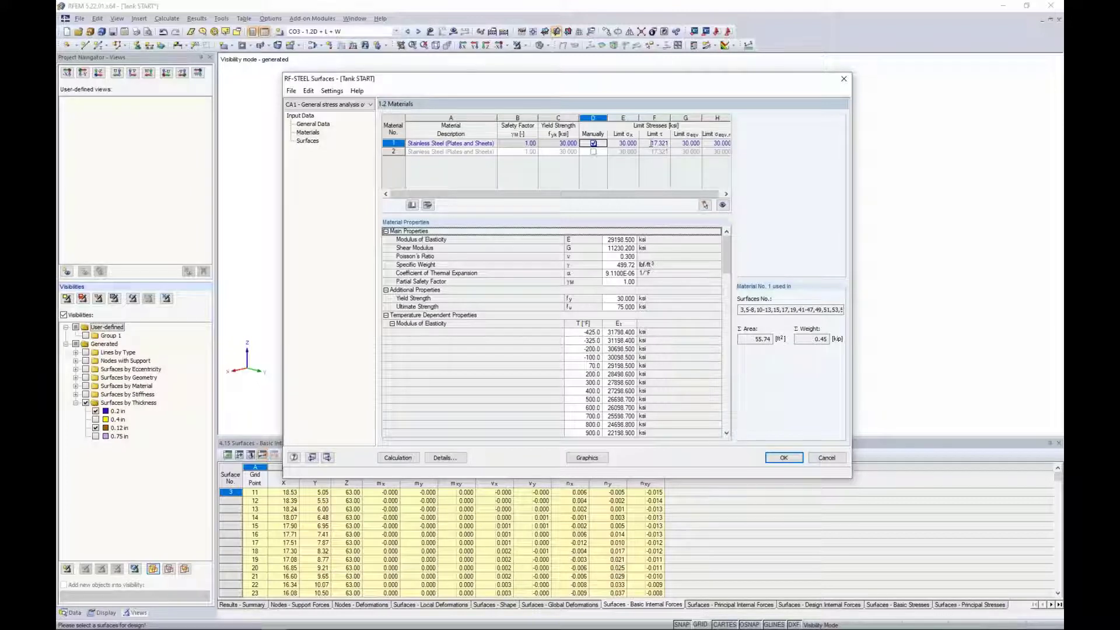
left_click(627, 145)
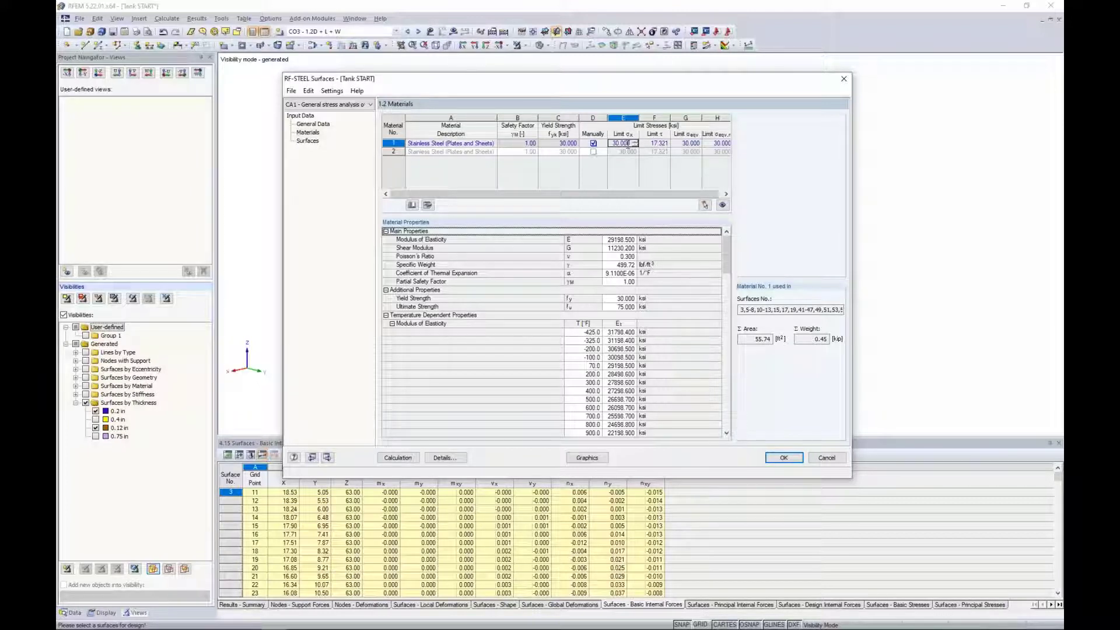
left_click(593, 144)
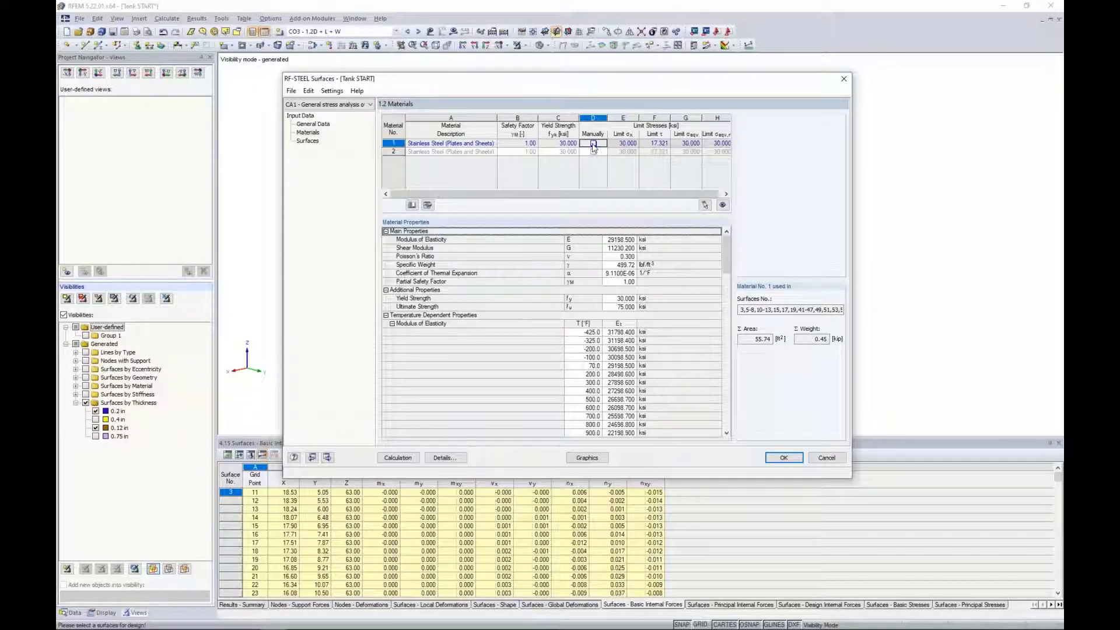
Step: Try splitting material 1's yield strength and limit stresses into three thickness ranges, then discard the edit
left_click(428, 206)
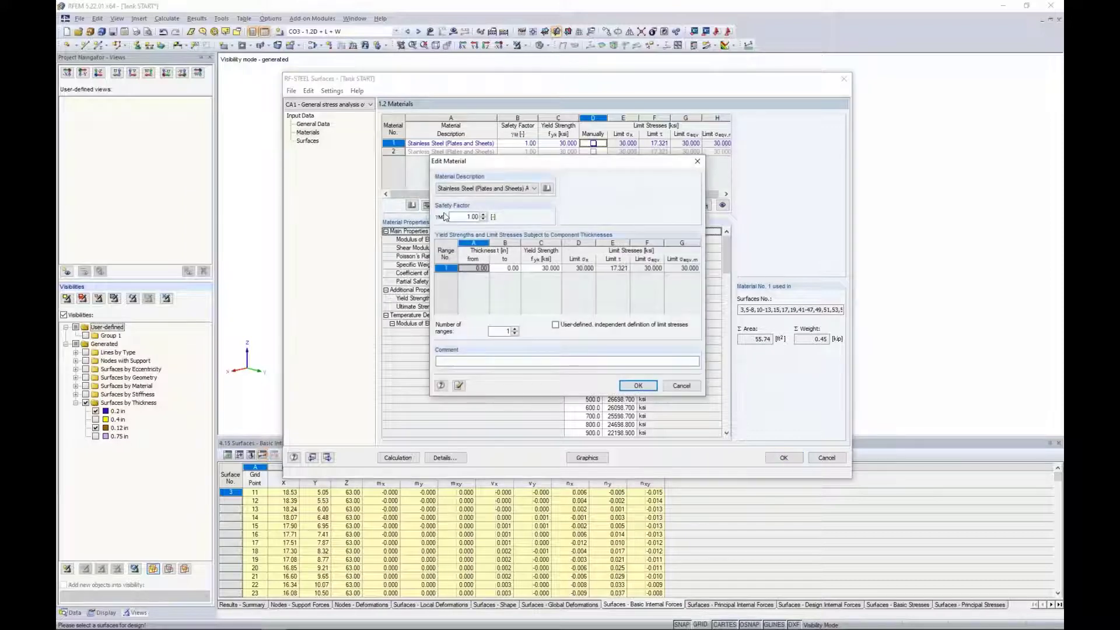
left_click(514, 328)
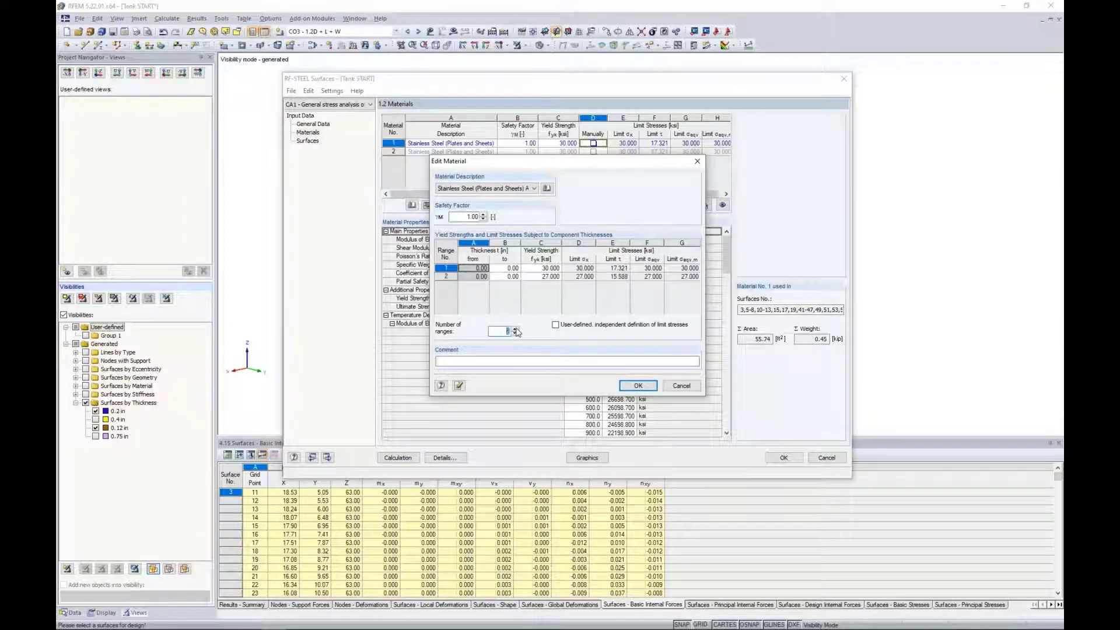
left_click(514, 329)
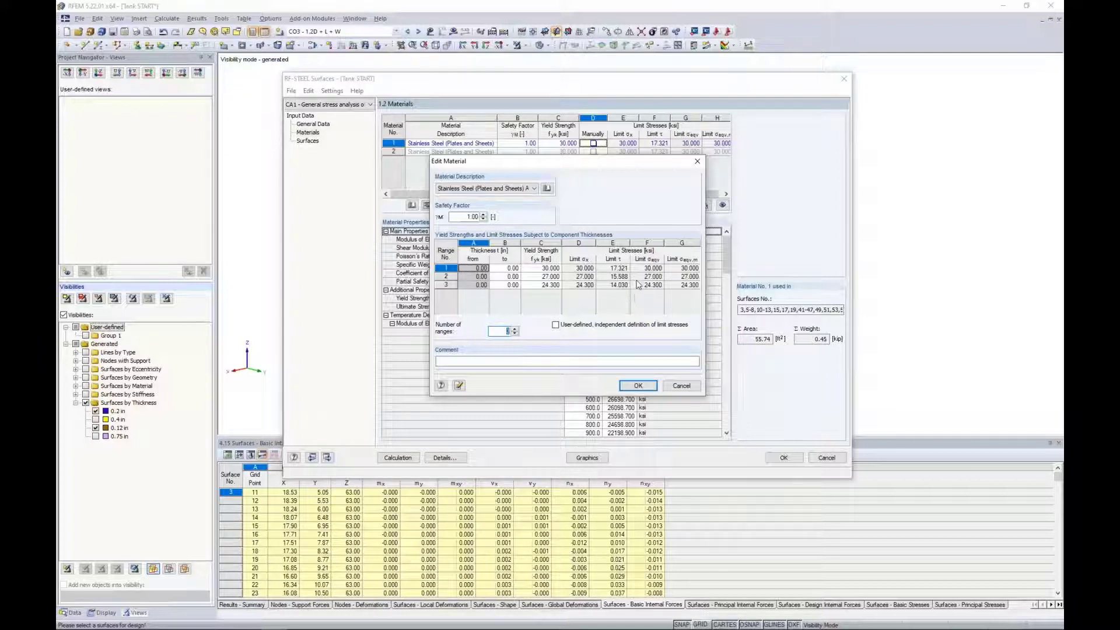
left_click(681, 385)
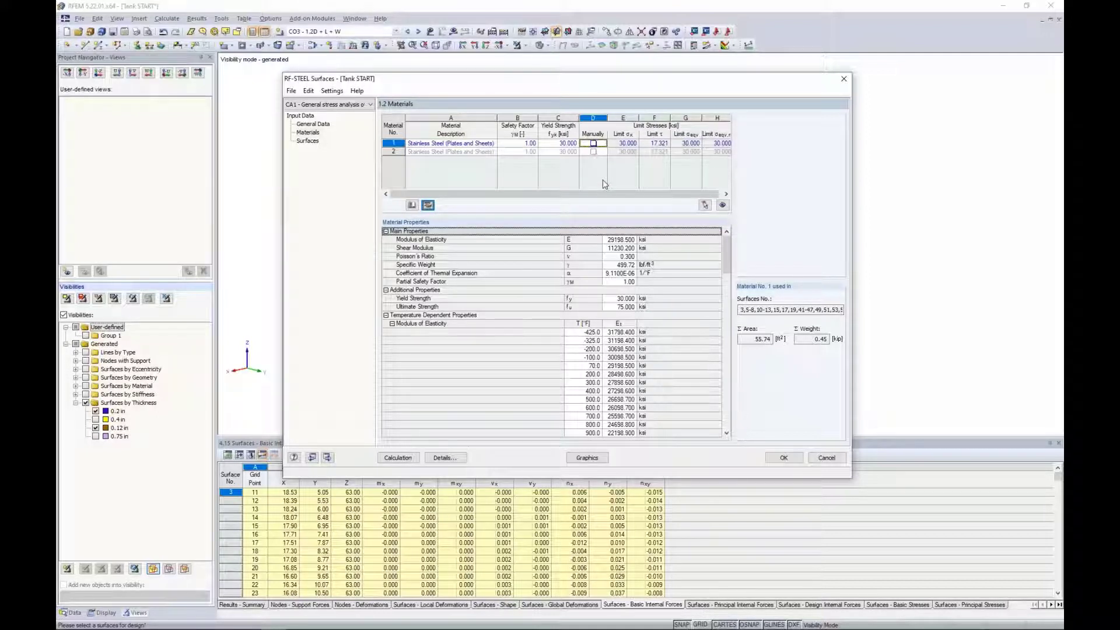
Step: Check the optimization parameters for surface 3 in the surfaces data, then cancel and switch its optimization off again
left_click(308, 141)
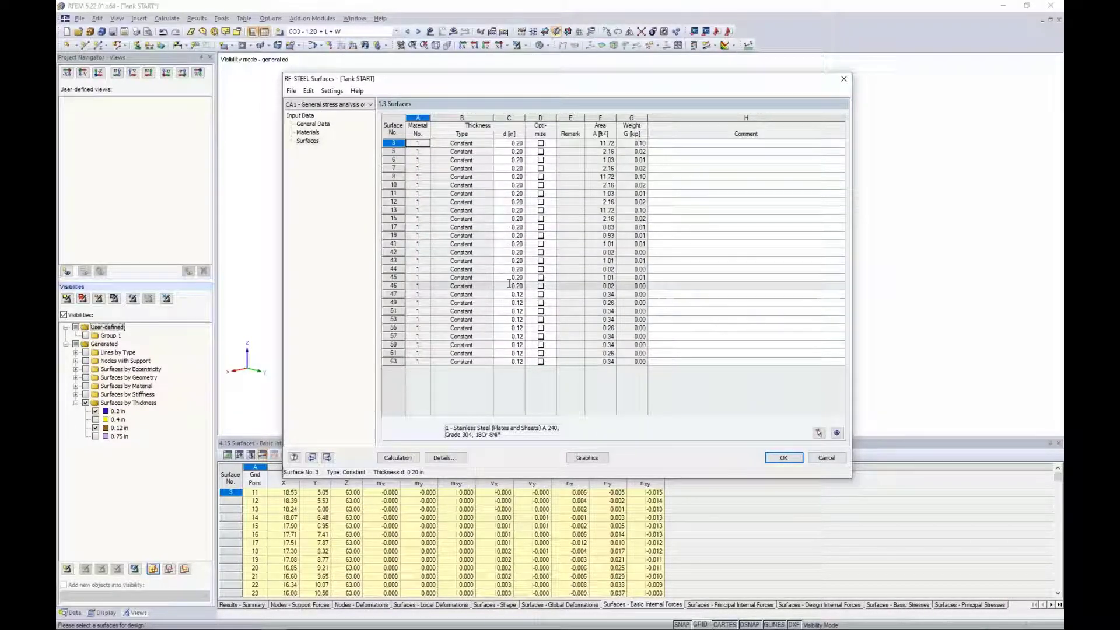
left_click(541, 143)
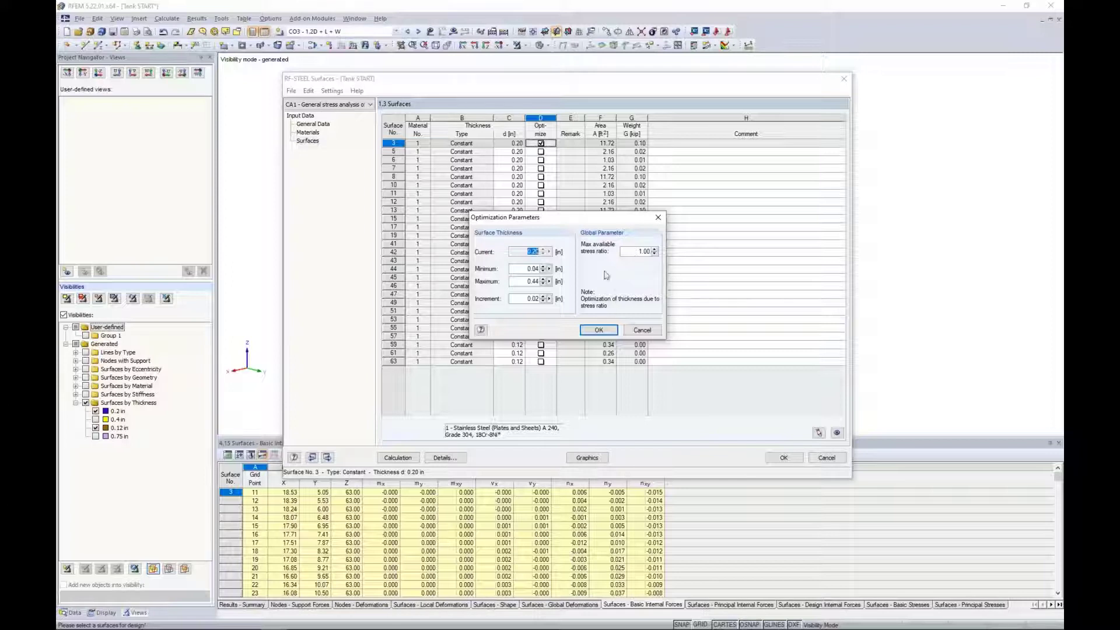
left_click(642, 330)
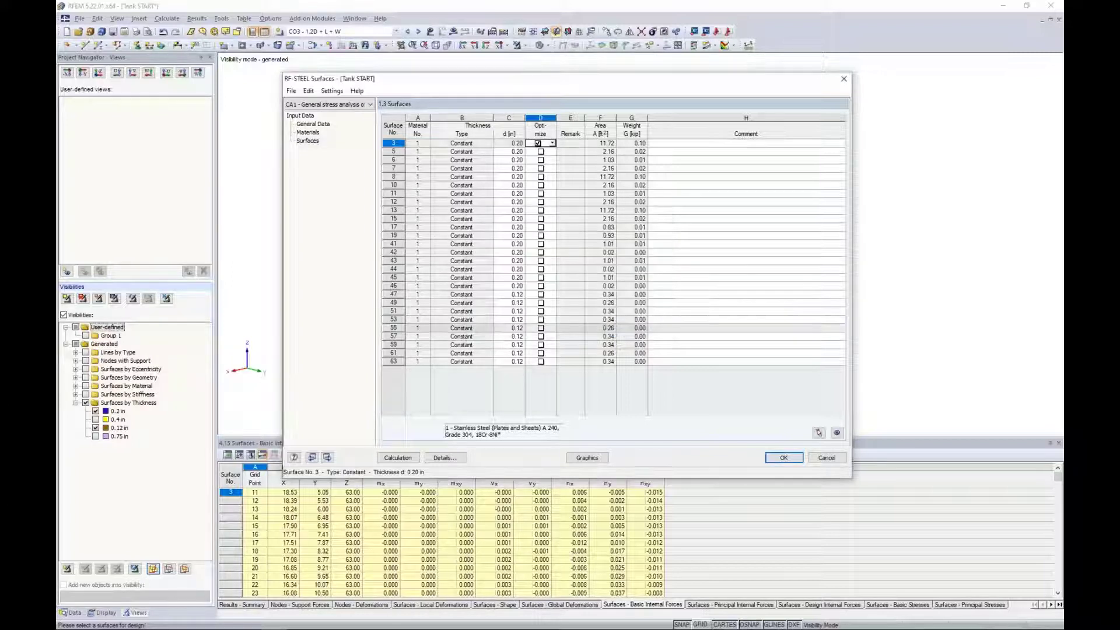
left_click(539, 143)
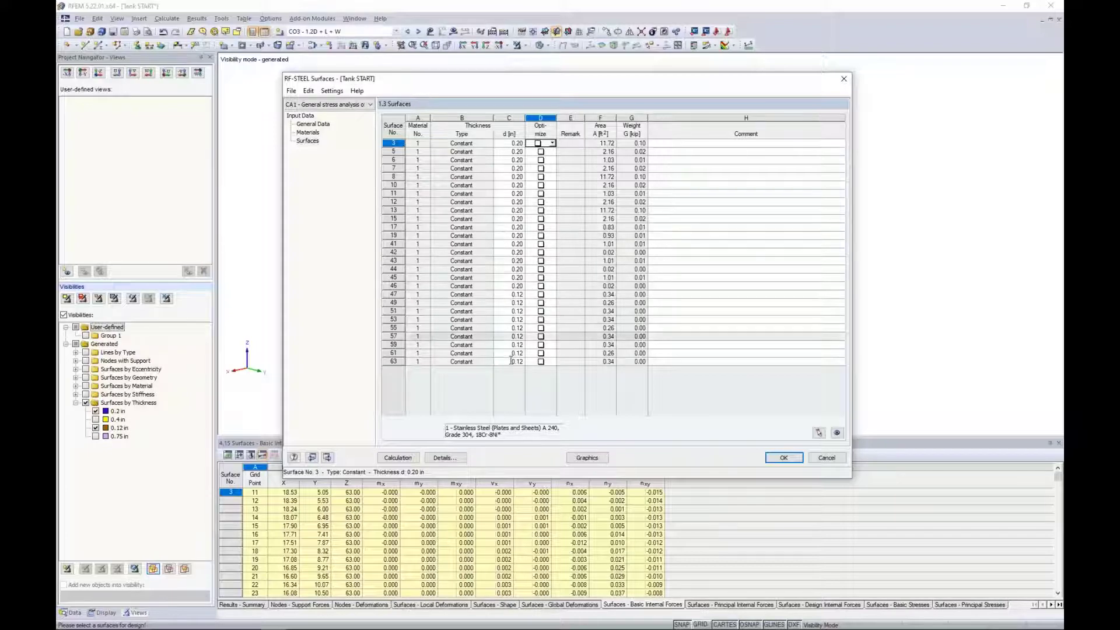
Step: Calculate the surface stress design and go through the stresses by material and by surface
left_click(404, 458)
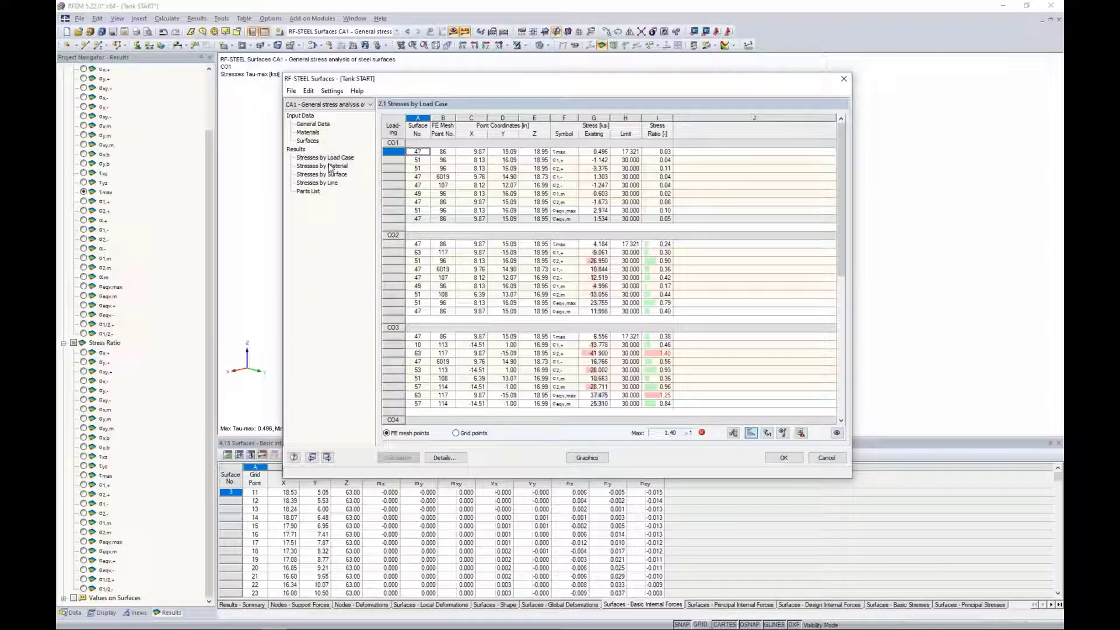
left_click(330, 167)
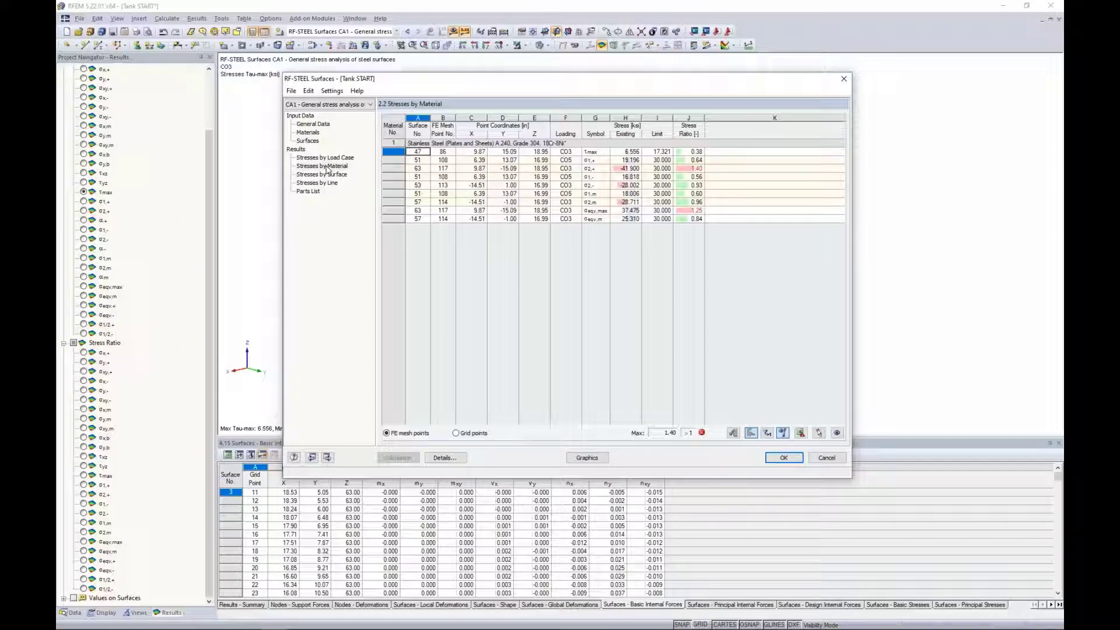
left_click(329, 174)
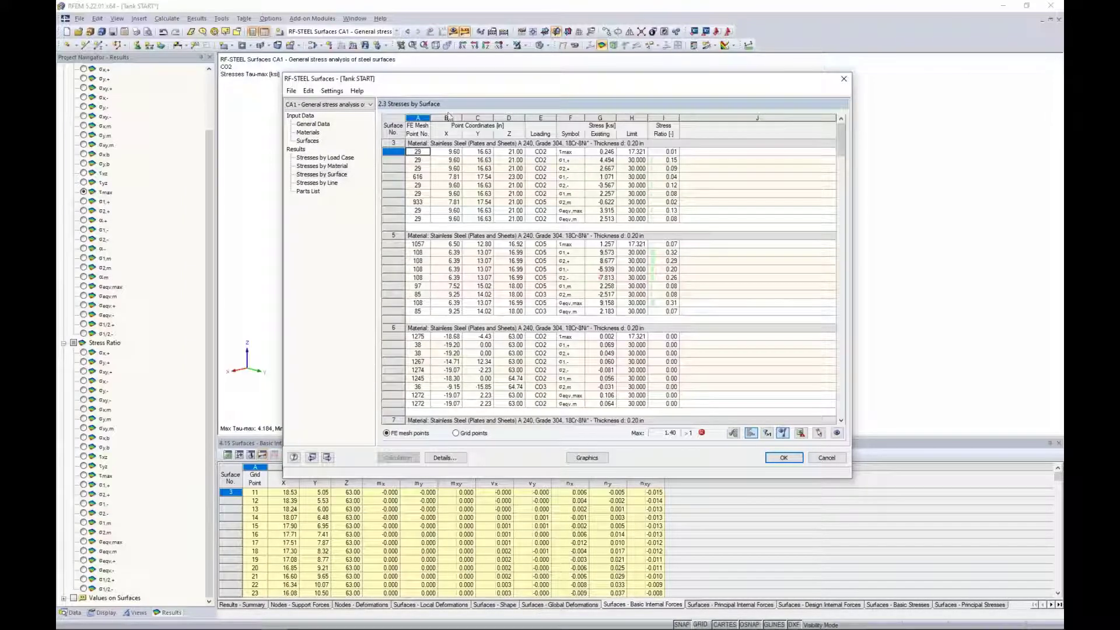
Step: Compare individual stress rows of surfaces 3 and 5 with their locations on the tank model, moving the module window aside and back
left_click_drag(454, 83, 437, 339)
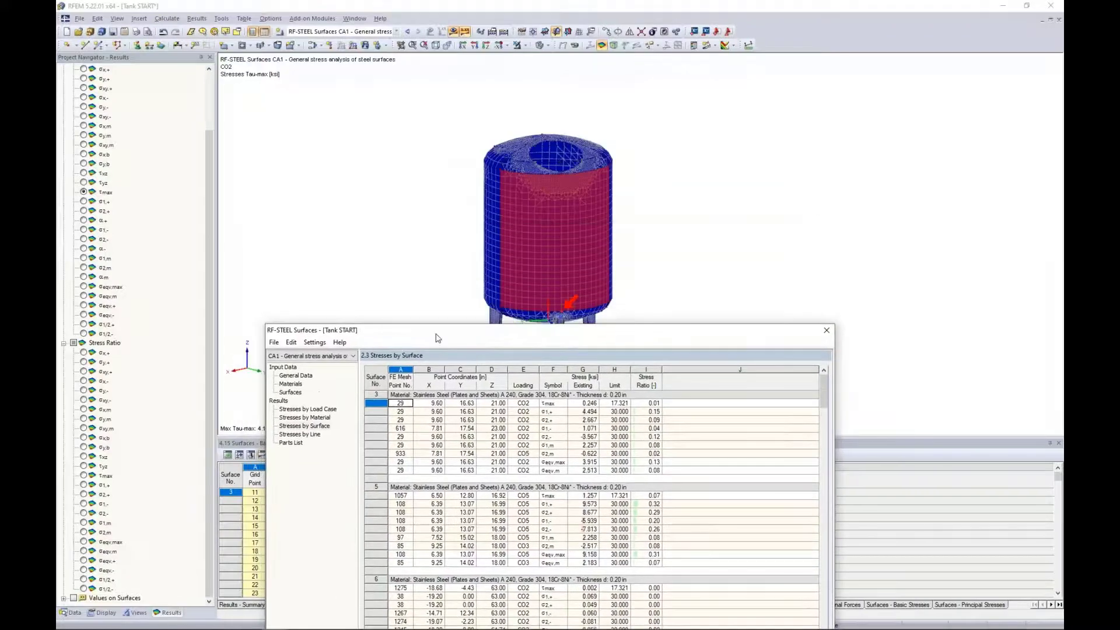
left_click(525, 446)
left_click(525, 462)
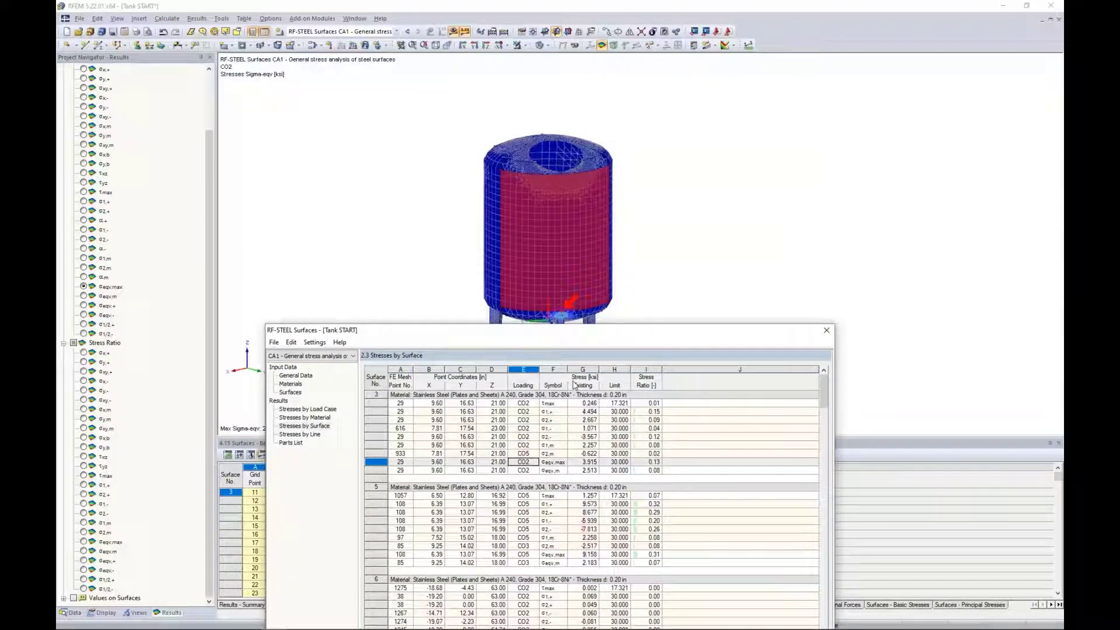
left_click(530, 513)
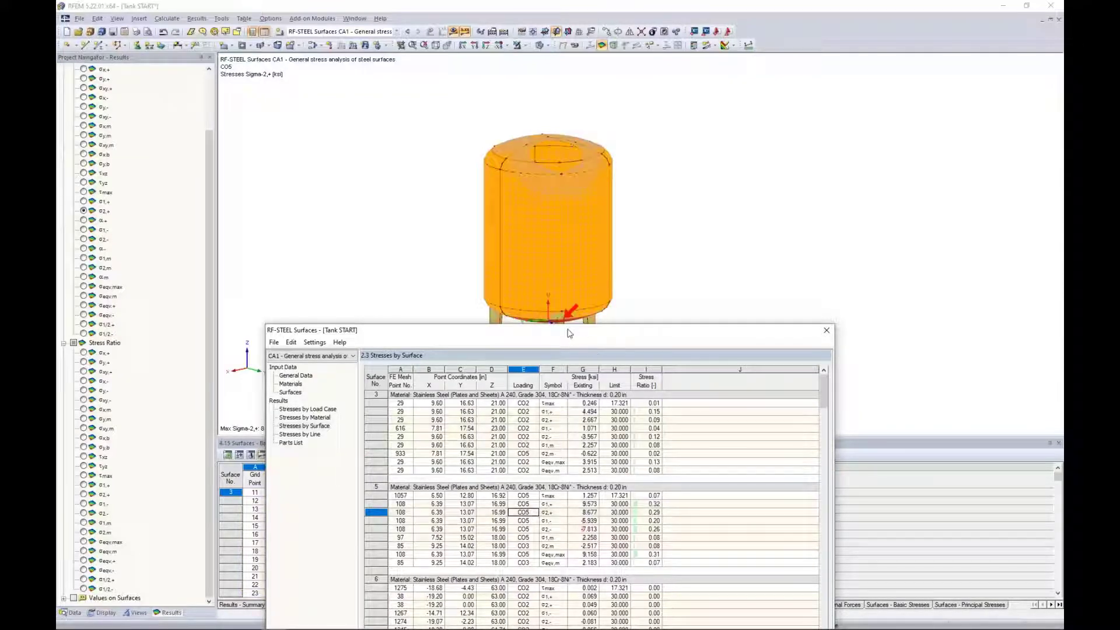
left_click_drag(570, 327, 587, 233)
left_click_drag(589, 121, 571, 98)
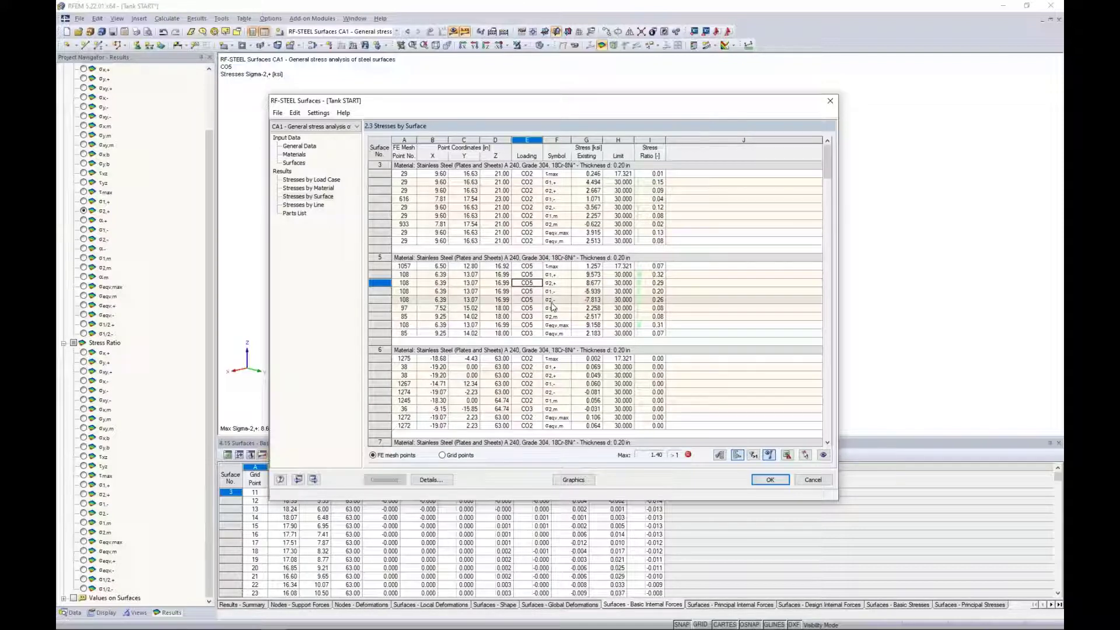
Step: Review the stresses to calculate and the equivalent stress hypotheses in the calculation details, leaving without changes
left_click(436, 480)
left_click_drag(450, 234, 447, 265)
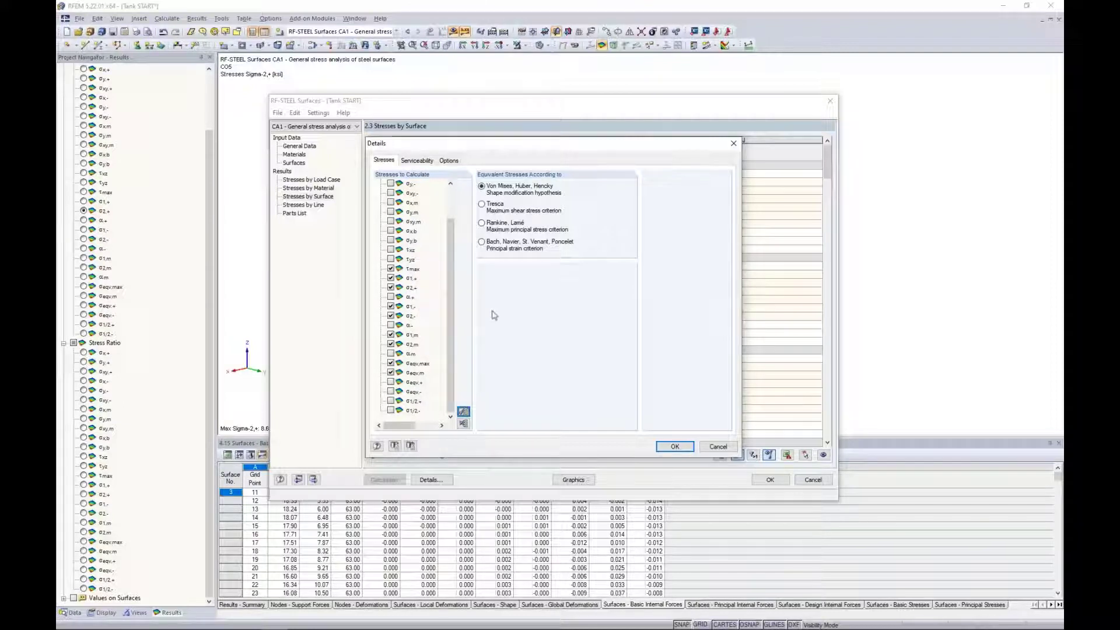
left_click(717, 448)
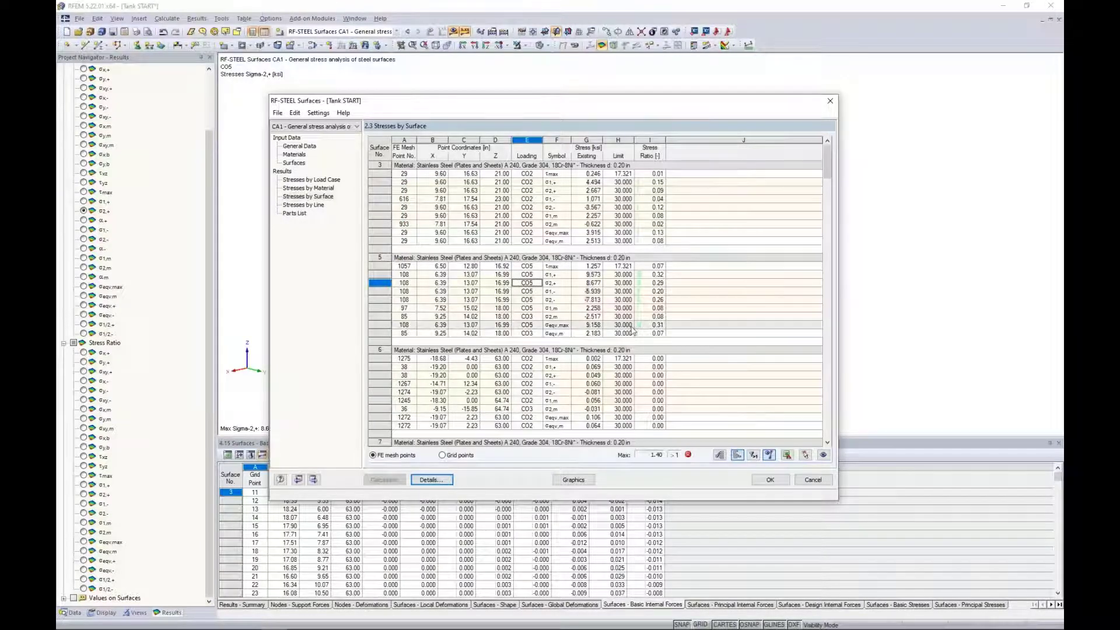
Step: Filter the stresses by surface to show only ratios above 1, and select surface 47's maximum equivalent stress
left_click_drag(828, 173, 826, 266)
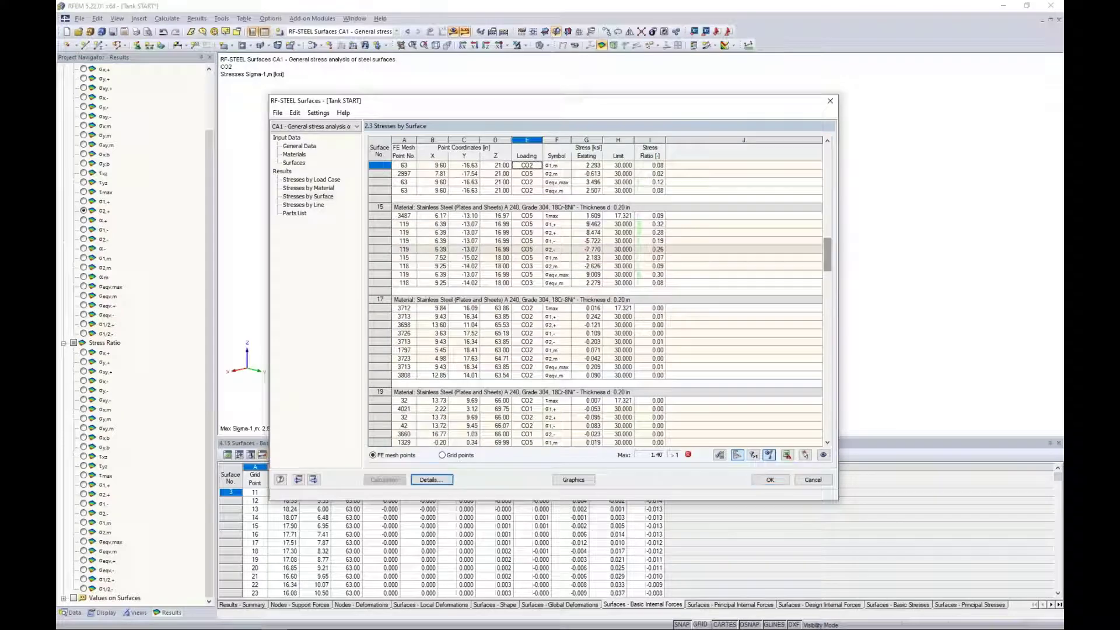
left_click(754, 455)
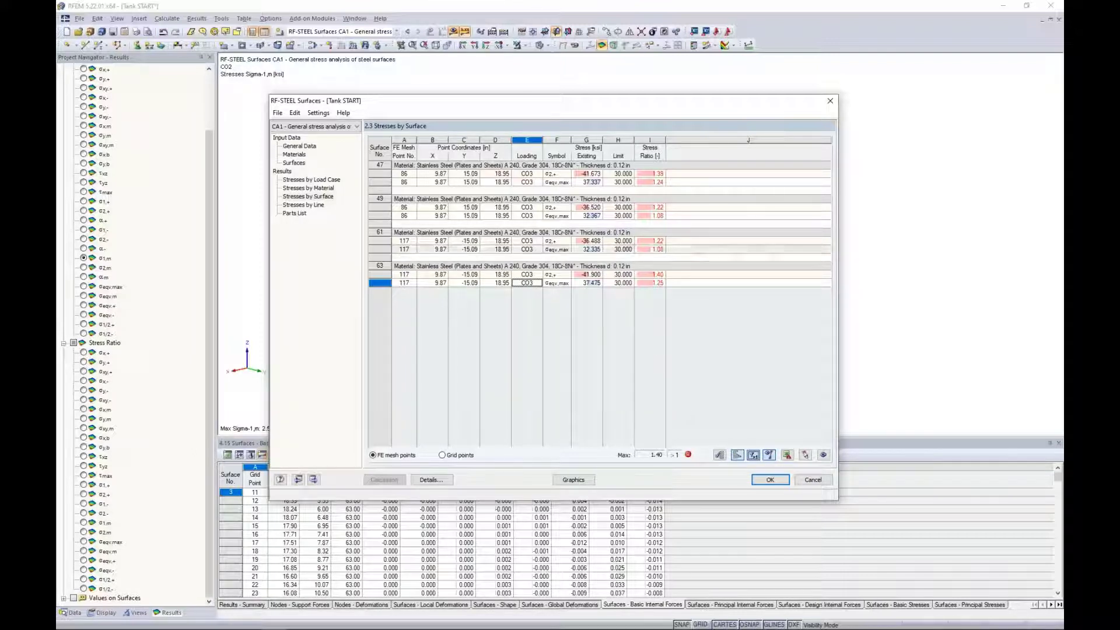
left_click(587, 182)
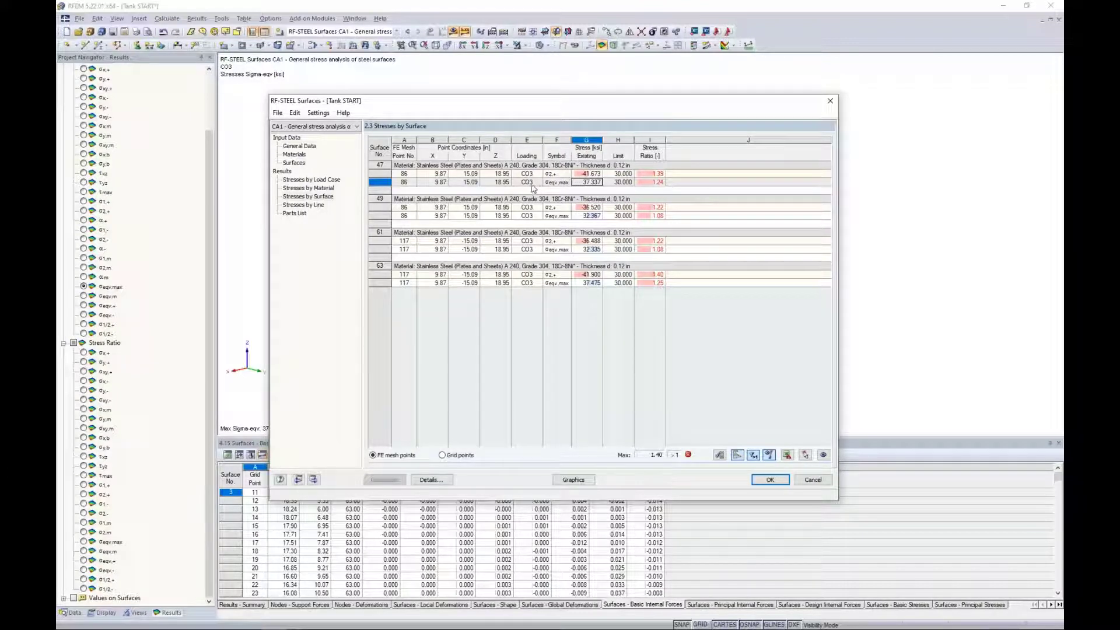
Step: Display the maximum equivalent stress graphically on the tank model for the RF-STEEL Surfaces CA1 design case
left_click(575, 482)
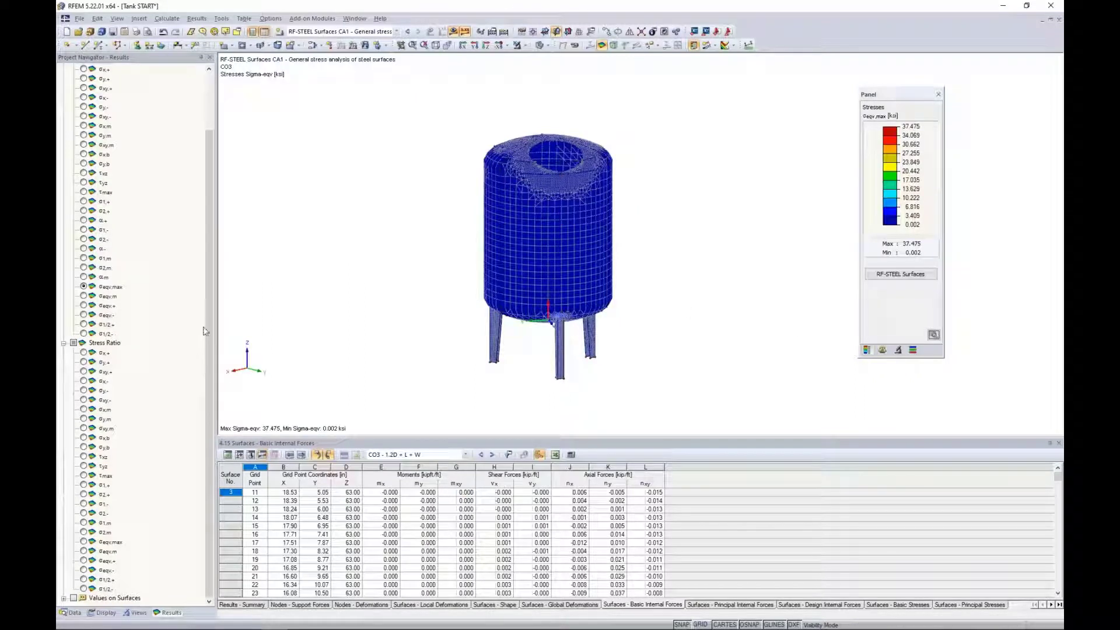
left_click(358, 33)
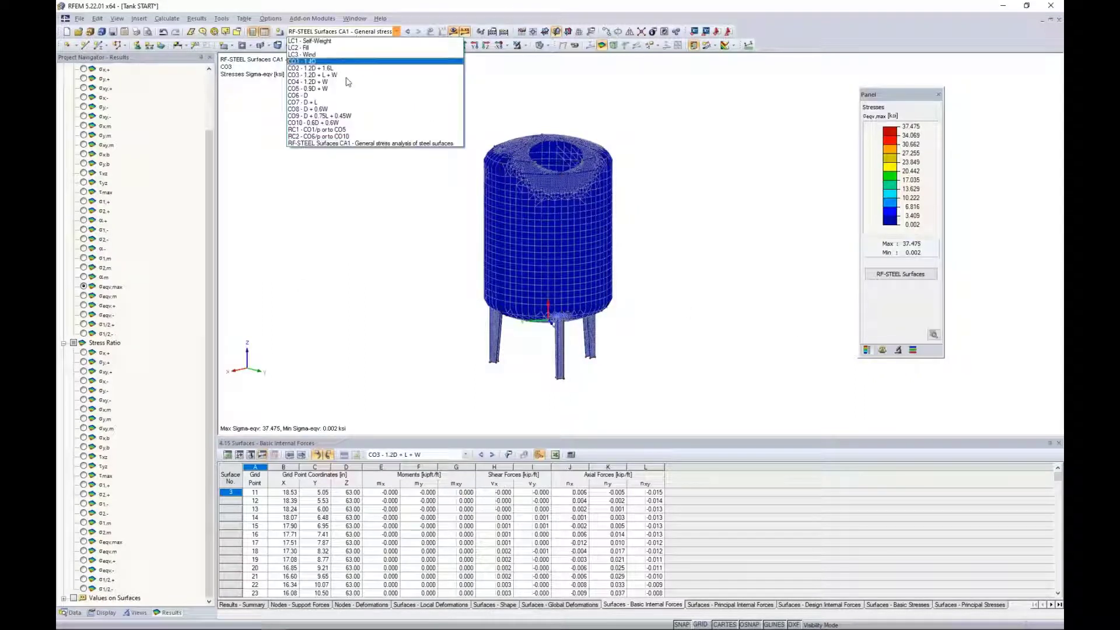
left_click(326, 144)
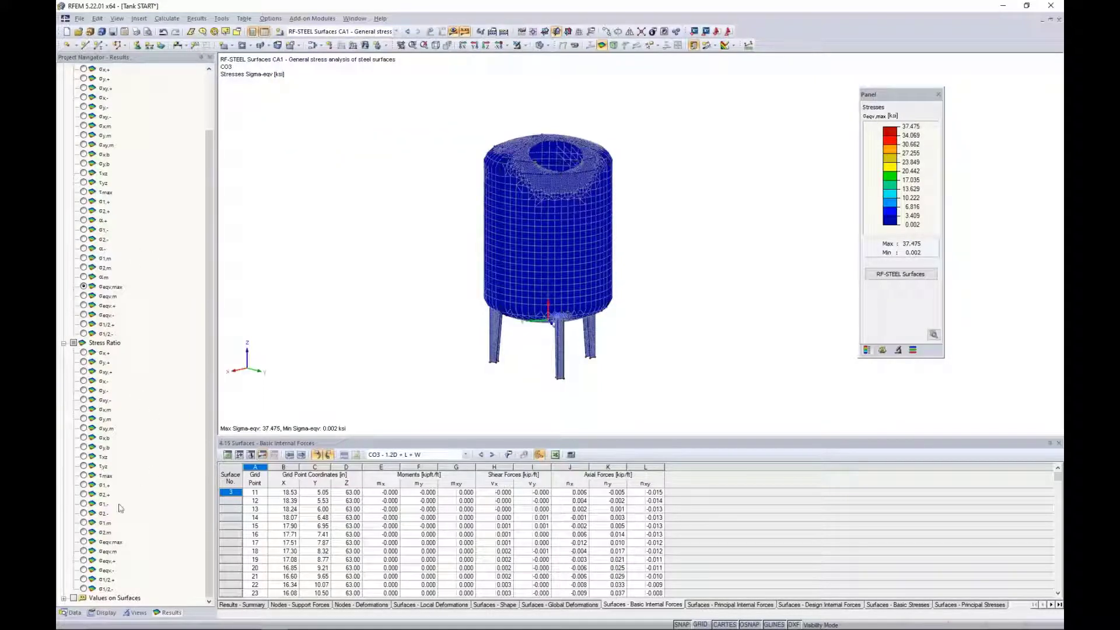
Step: Examine the equivalent stress concentration where the front leg's upper corner meets the tank bottom, and select the adjacent tank surface
scroll(552, 326, "up", 2)
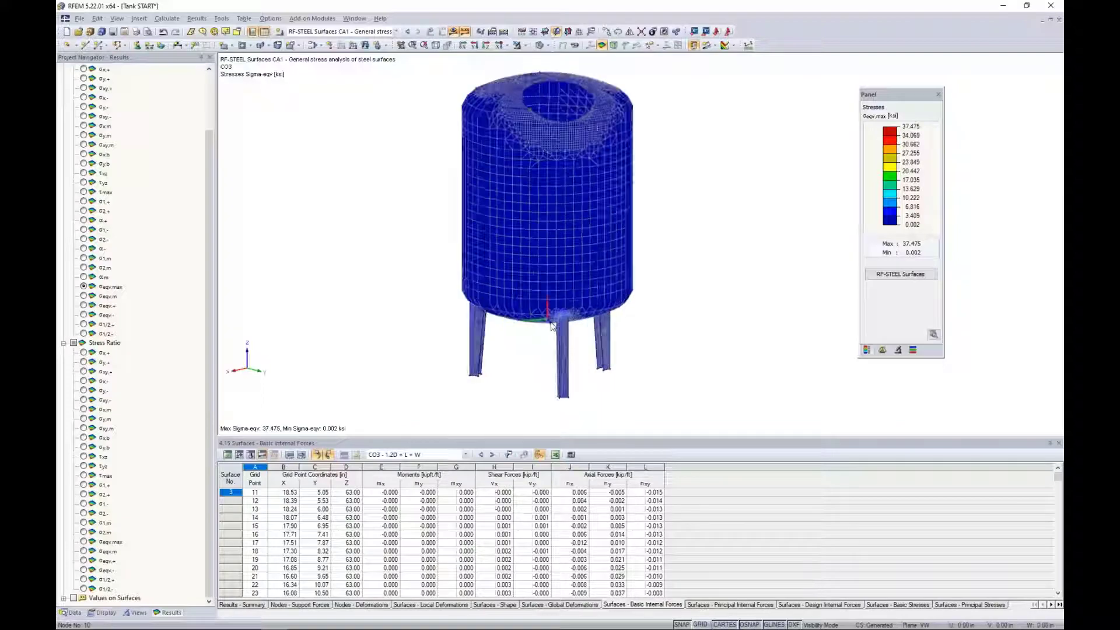
scroll(552, 326, "up", 6)
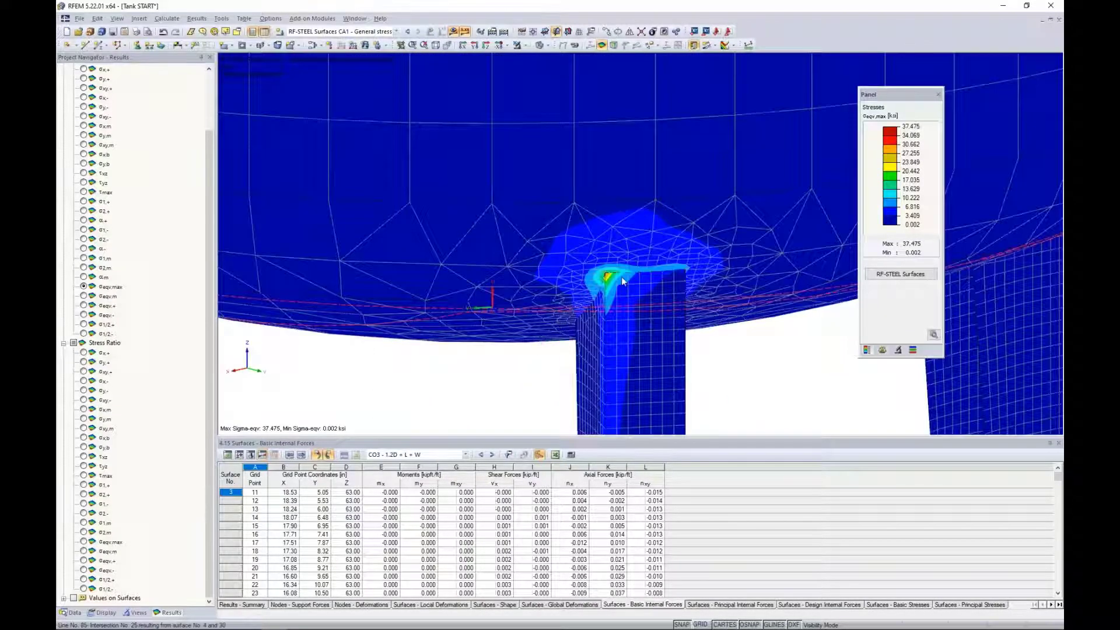
scroll(565, 296, "up", 5)
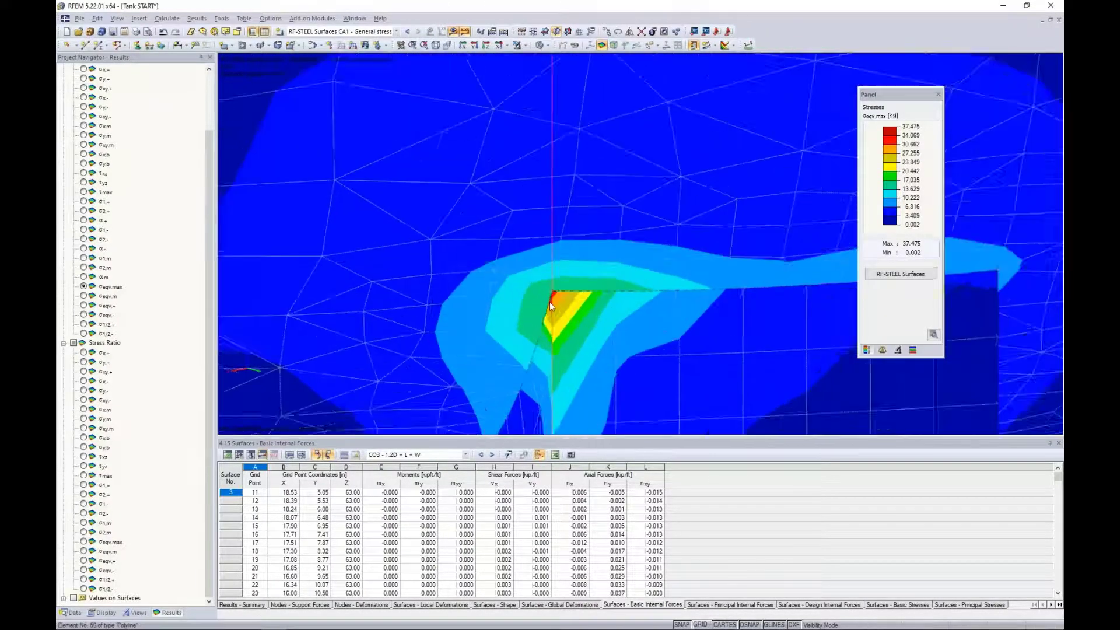
scroll(550, 303, "down", 1)
scroll(550, 293, "down", 2)
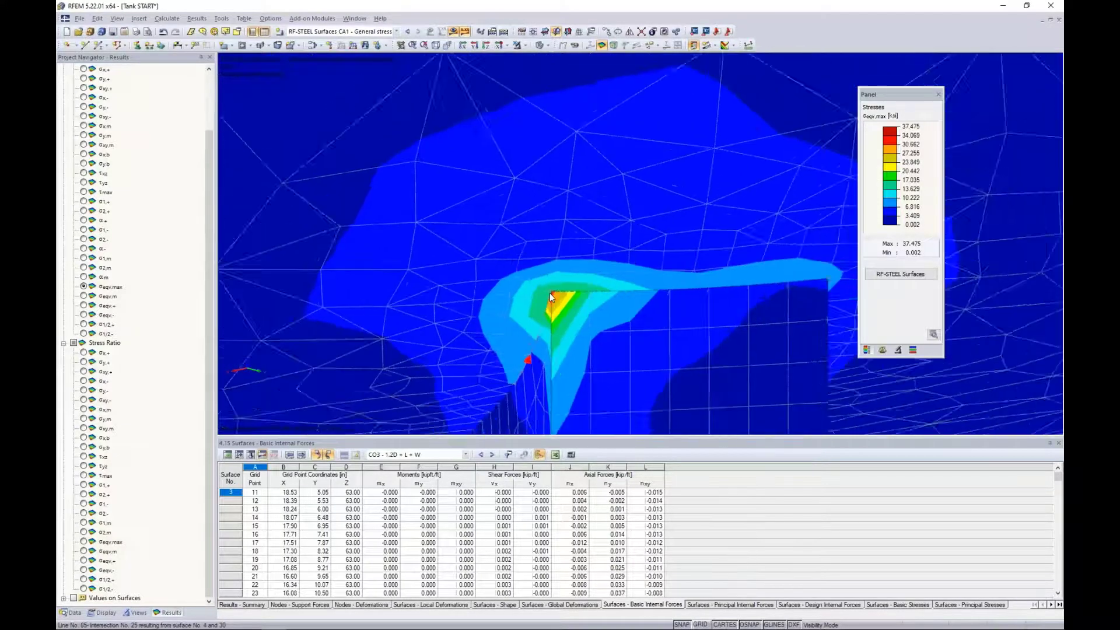
scroll(549, 293, "down", 3)
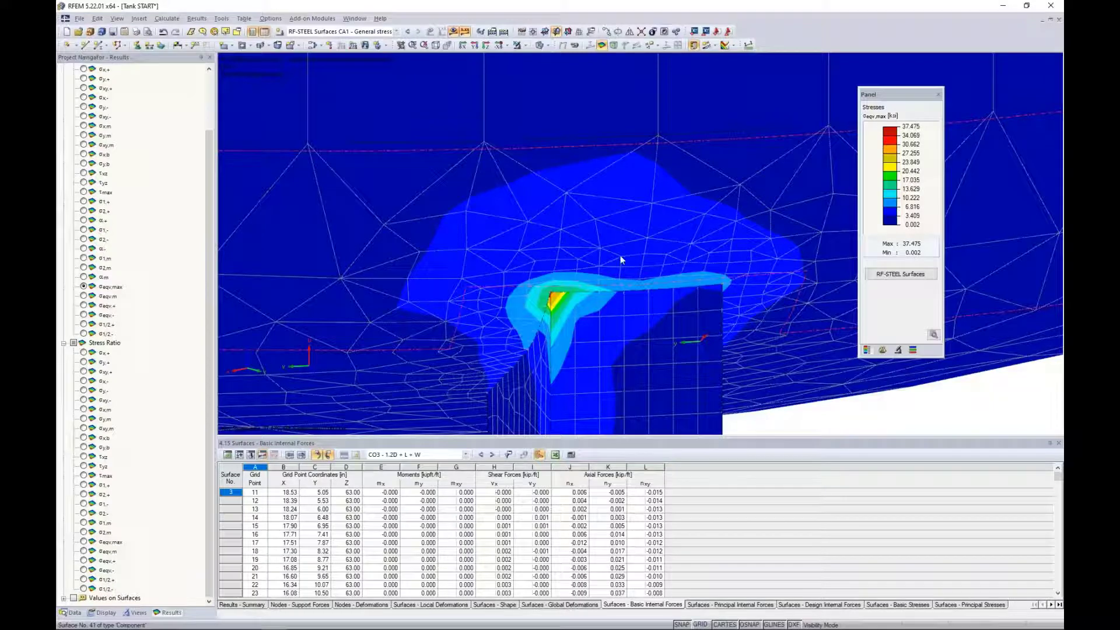
scroll(621, 261, "down", 3)
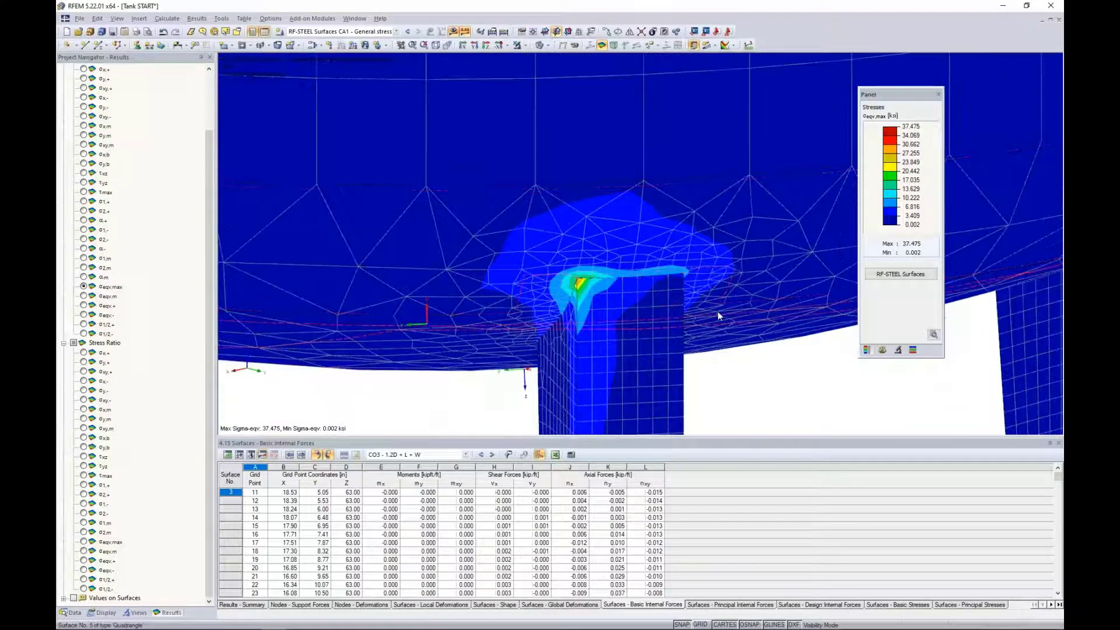
middle_click_drag(787, 397, 776, 343, "ctrl")
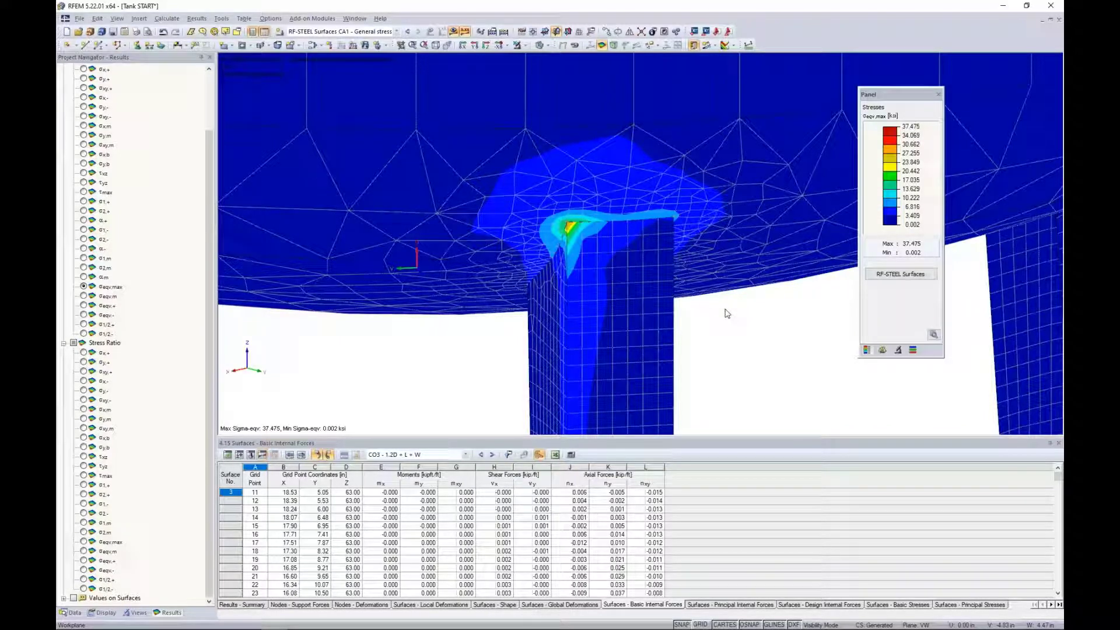
scroll(565, 226, "up", 3)
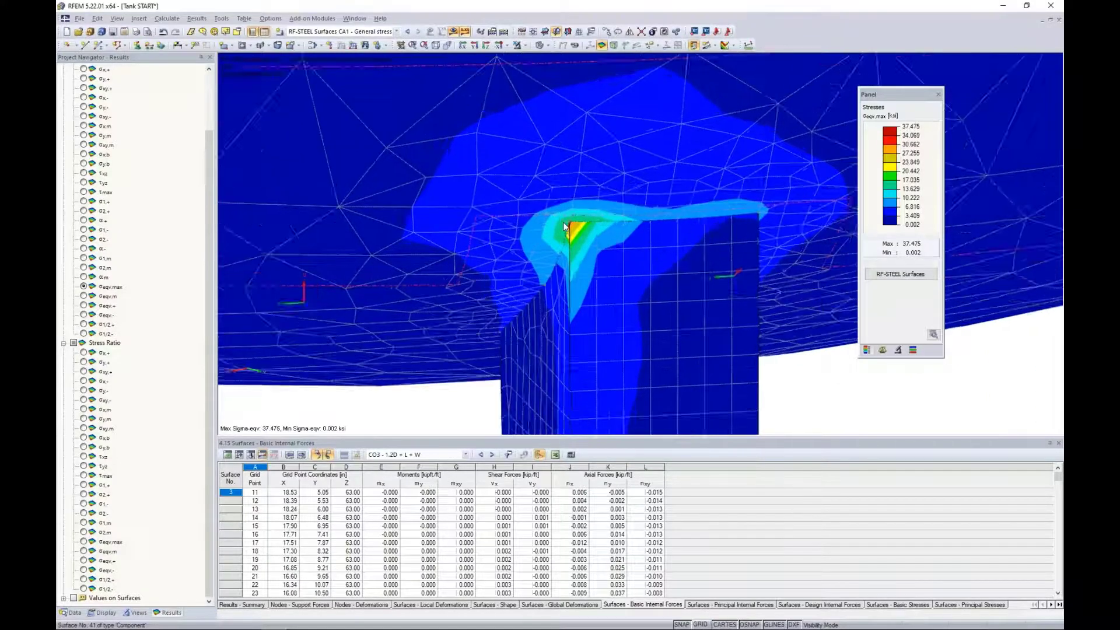
scroll(565, 226, "up", 1)
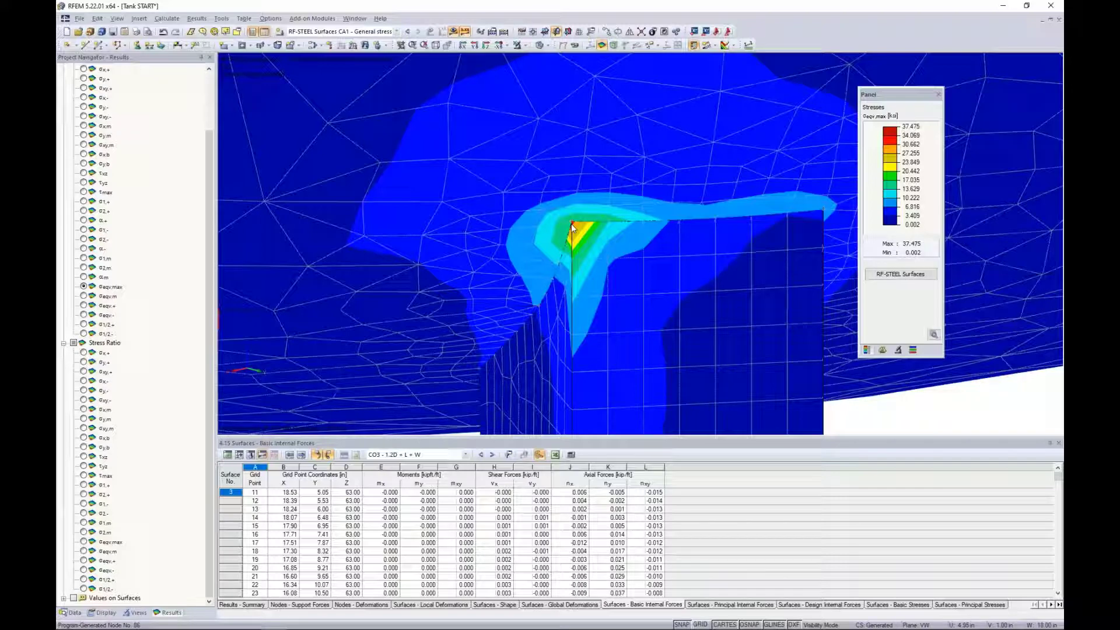
left_click(536, 208)
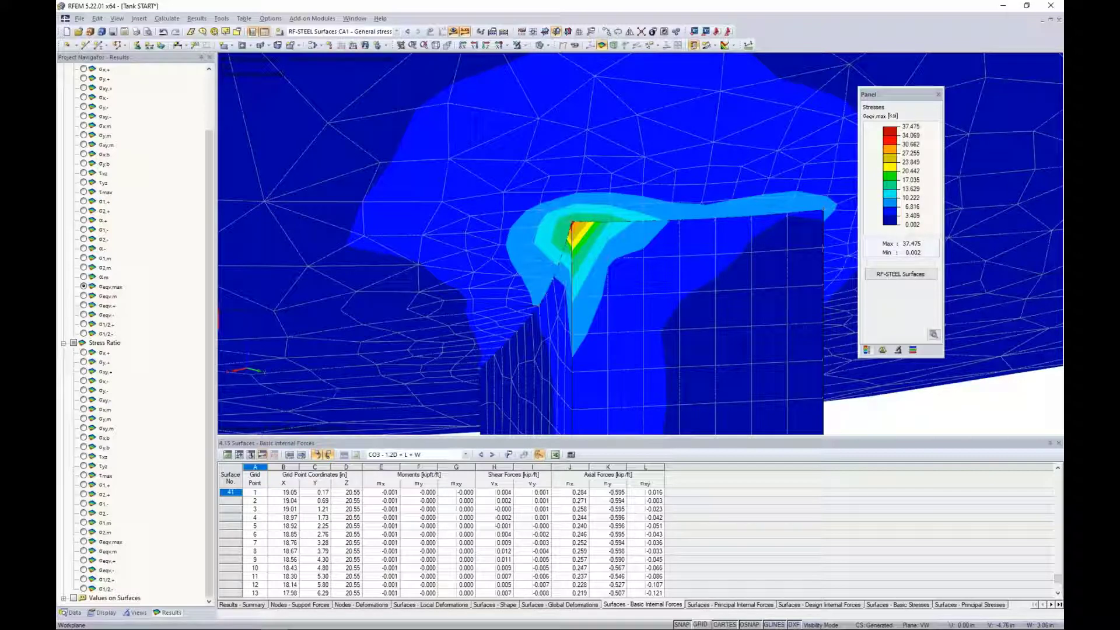
Step: Switch the results to load combination CO3 - 1.2D + L + W and show the maximum von Mises equivalent stress on the surfaces
left_click(337, 32)
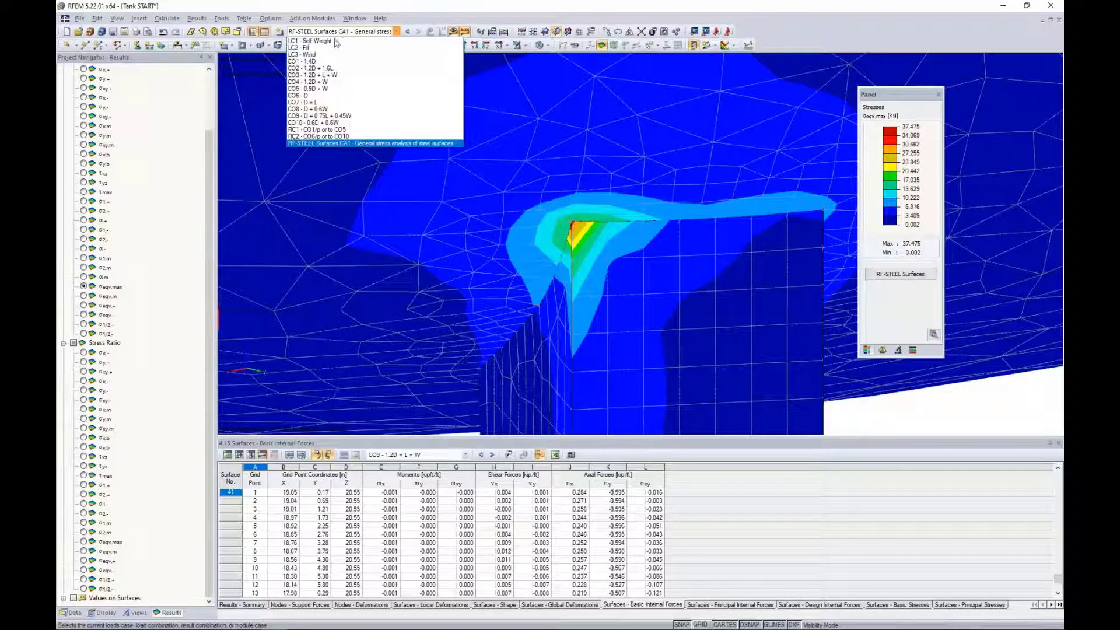
left_click(326, 73)
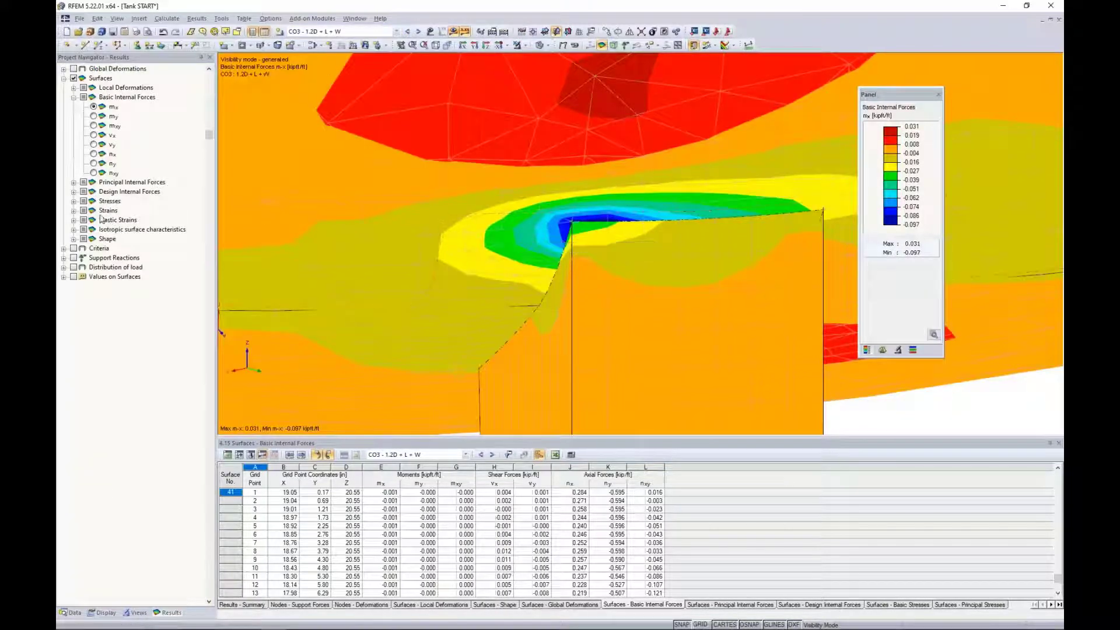
left_click(74, 97)
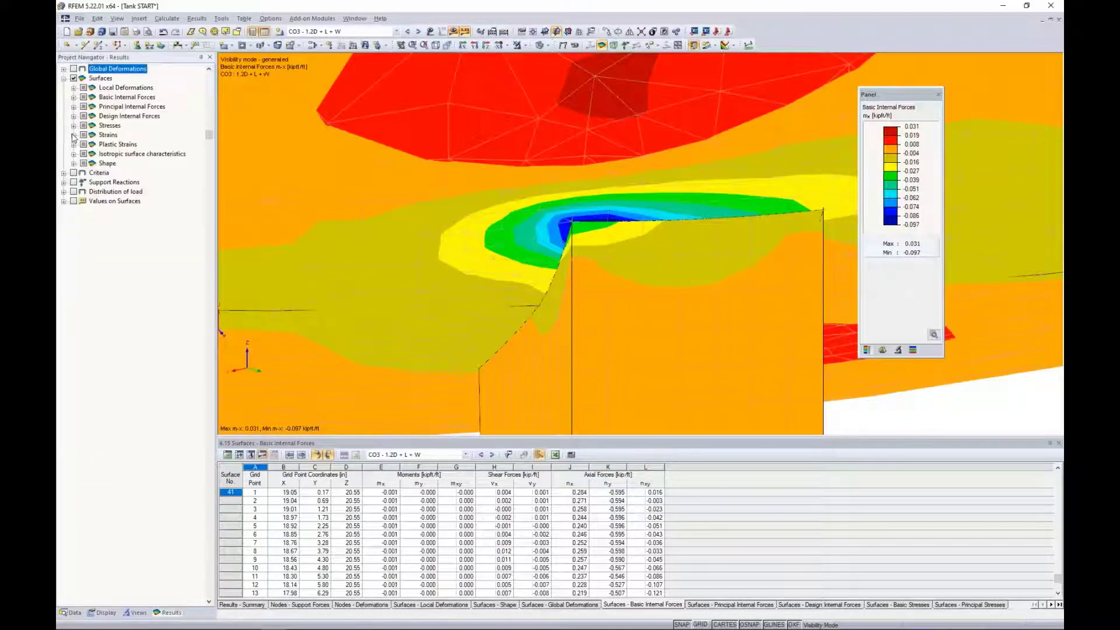
left_click(73, 126)
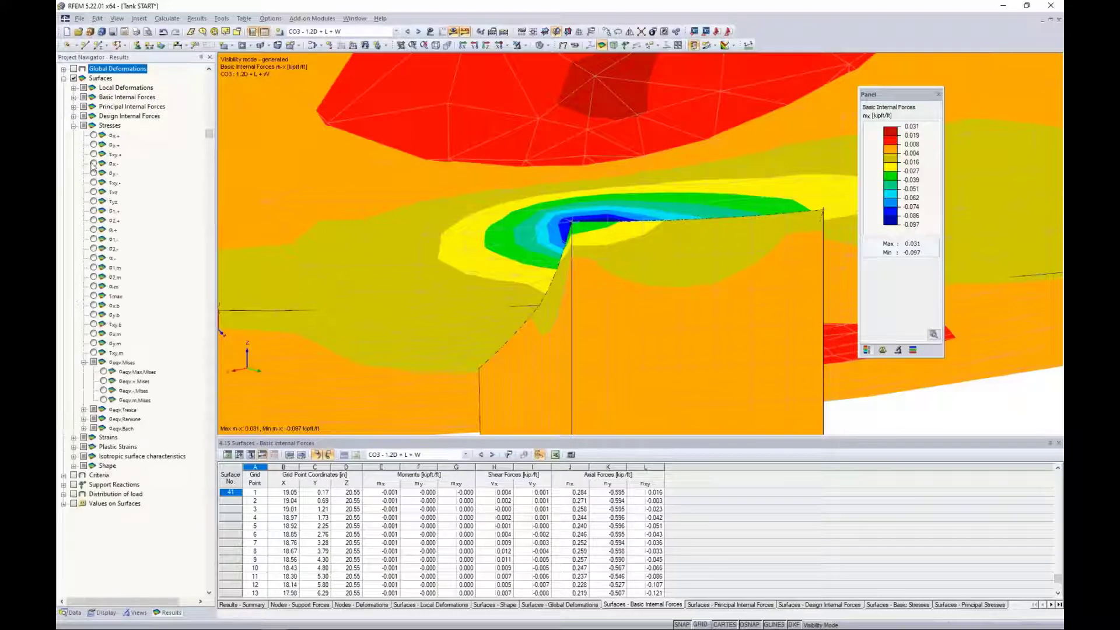
left_click(104, 372)
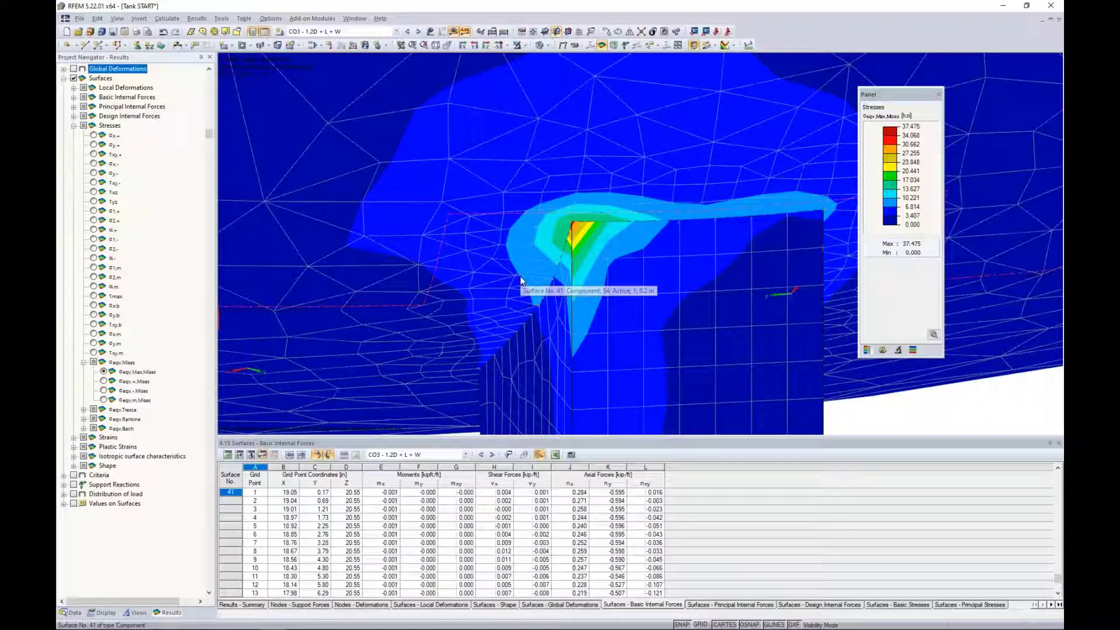
Step: Open the display options for the distribution of internal forces and stresses on surfaces
left_click(104, 613)
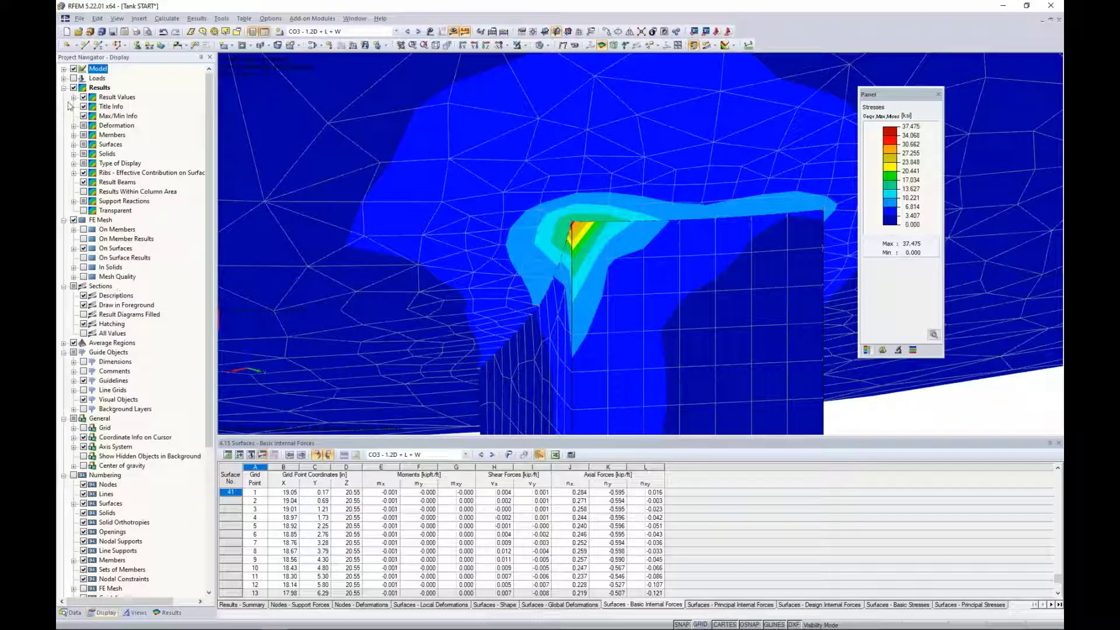
left_click(64, 78)
left_click(64, 69)
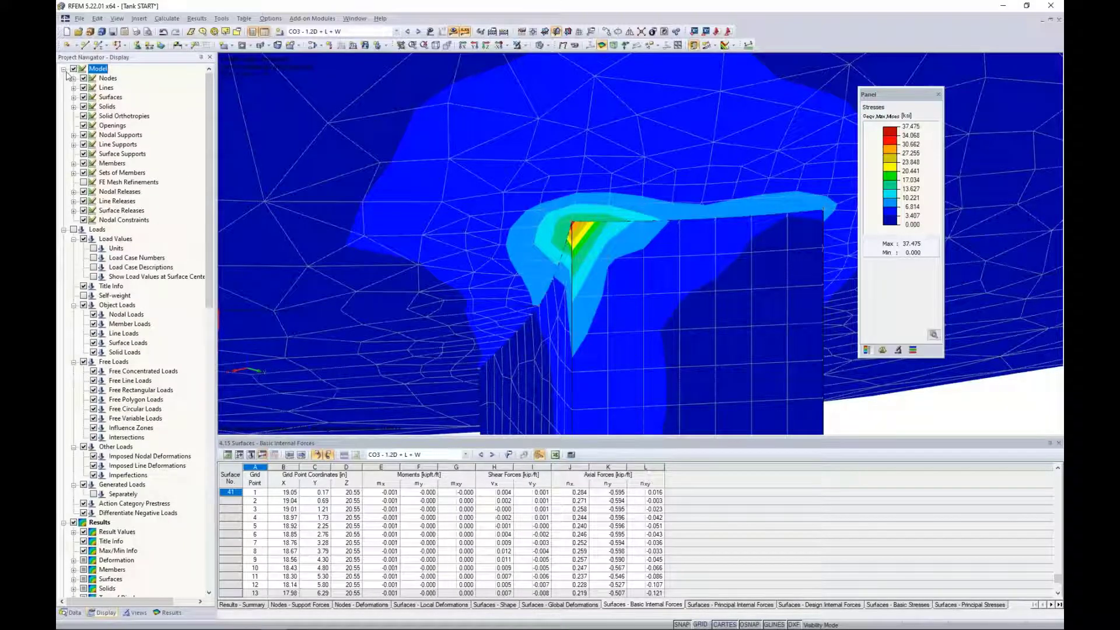
left_click(64, 69)
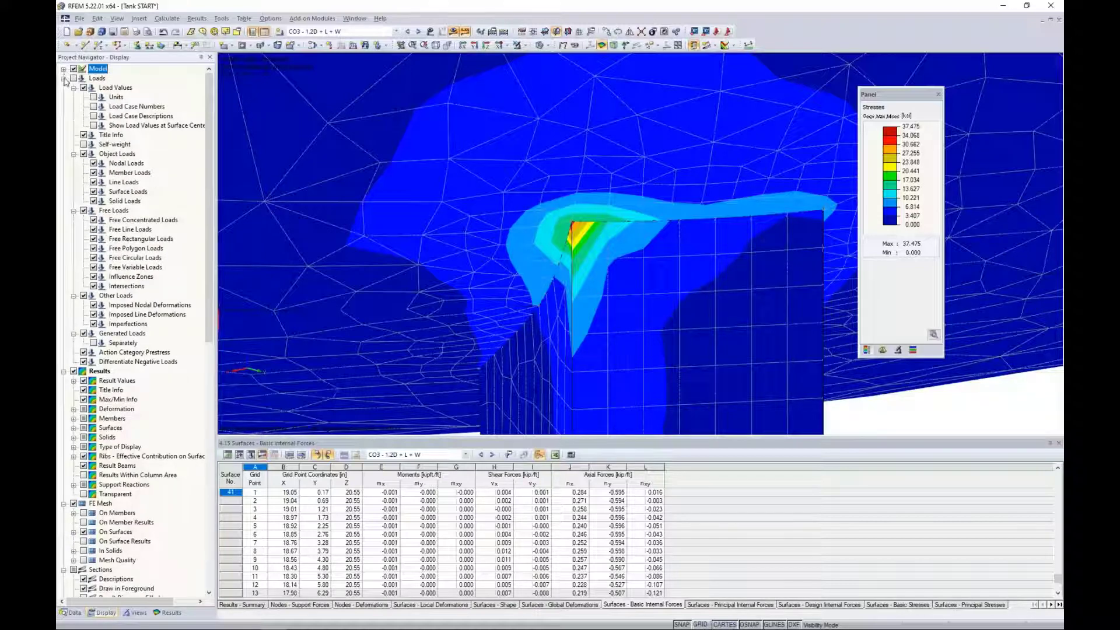
left_click(64, 78)
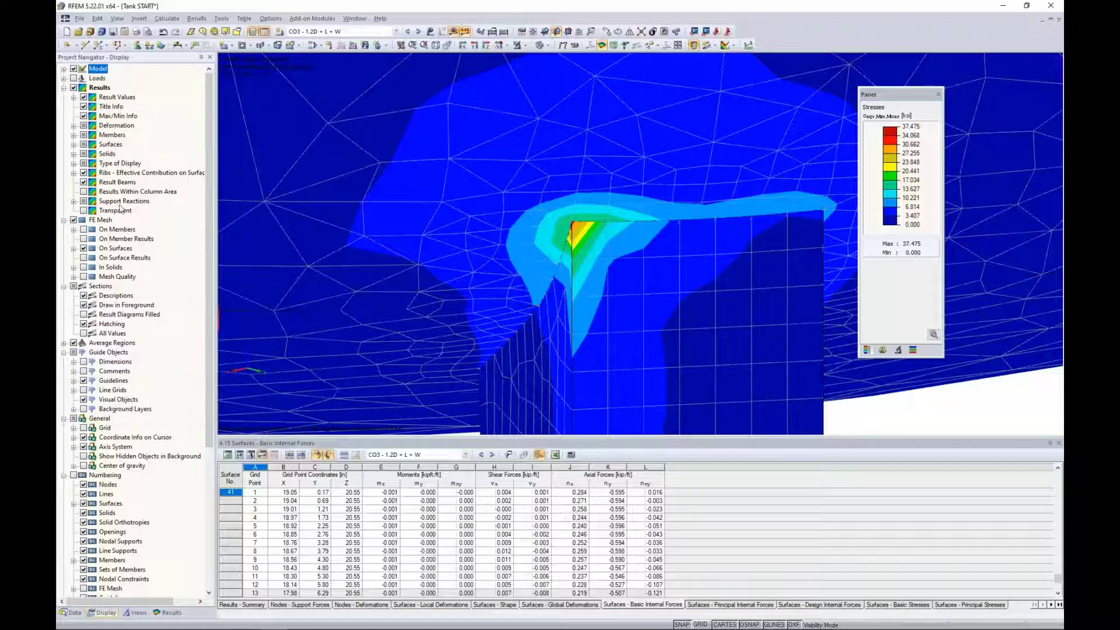
left_click(74, 145)
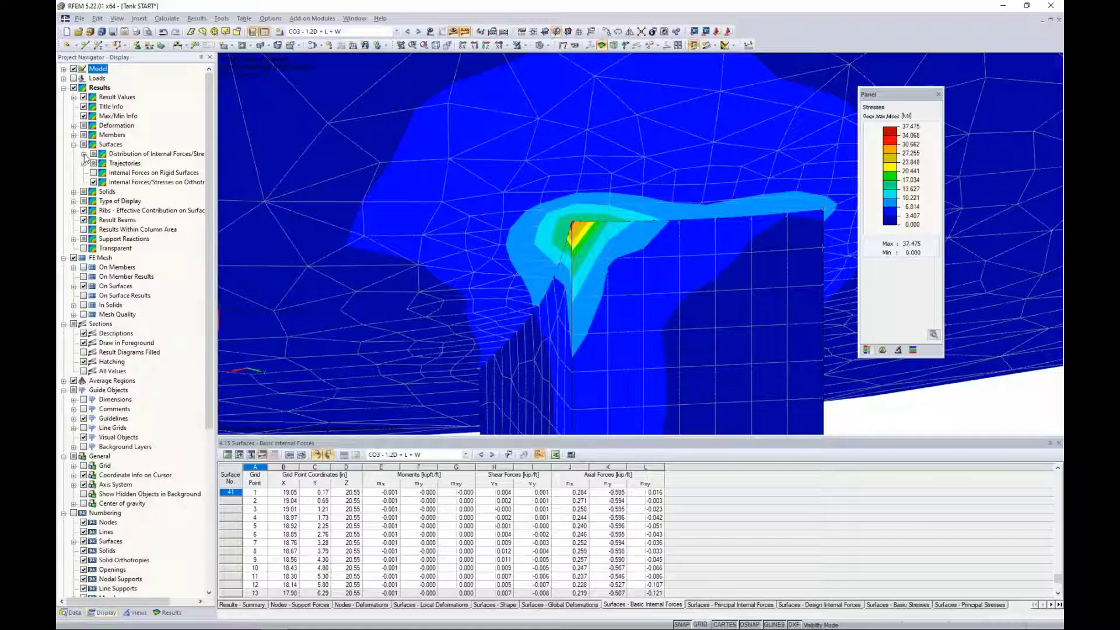
left_click(85, 155)
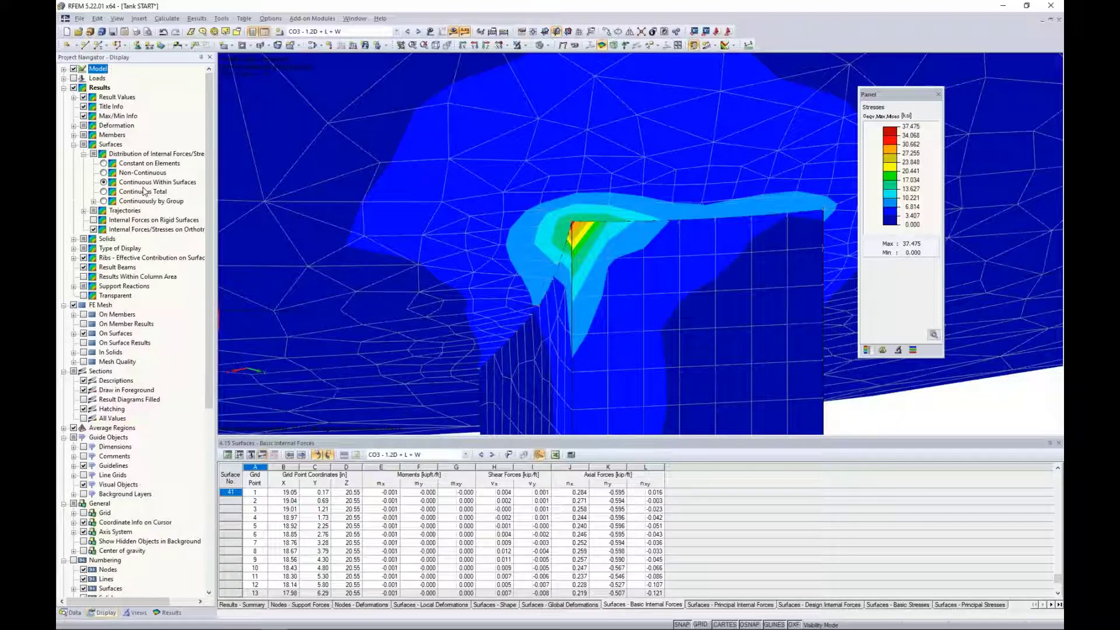
Step: Switch to the PowerPoint slide show and view the slide comparing the surface result display types
key("alt+Tab")
key("super+Tab")
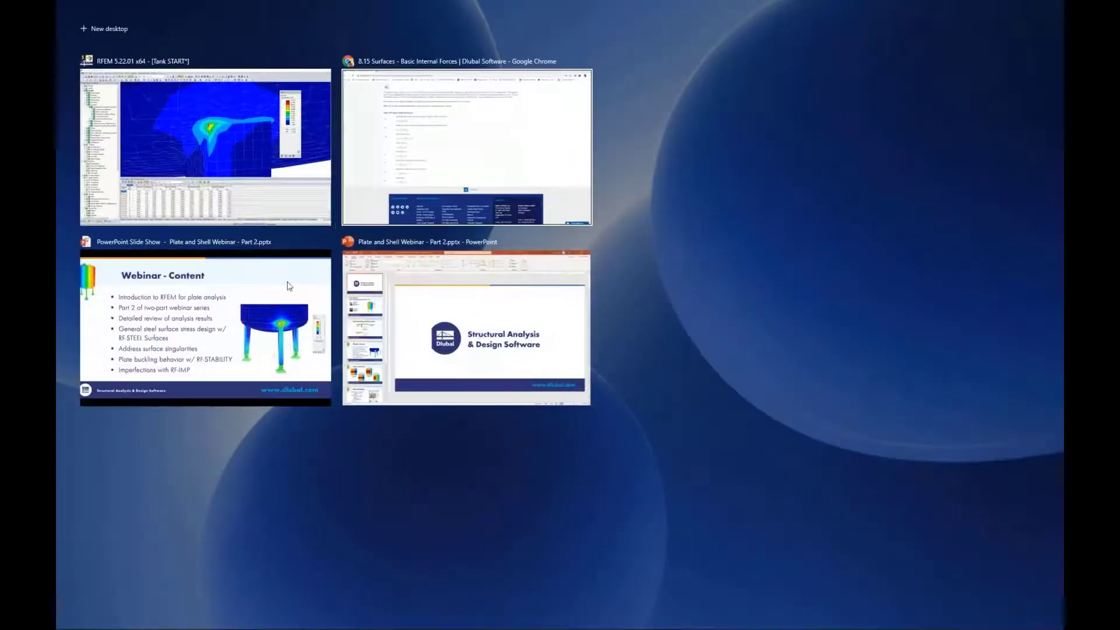
left_click(218, 322)
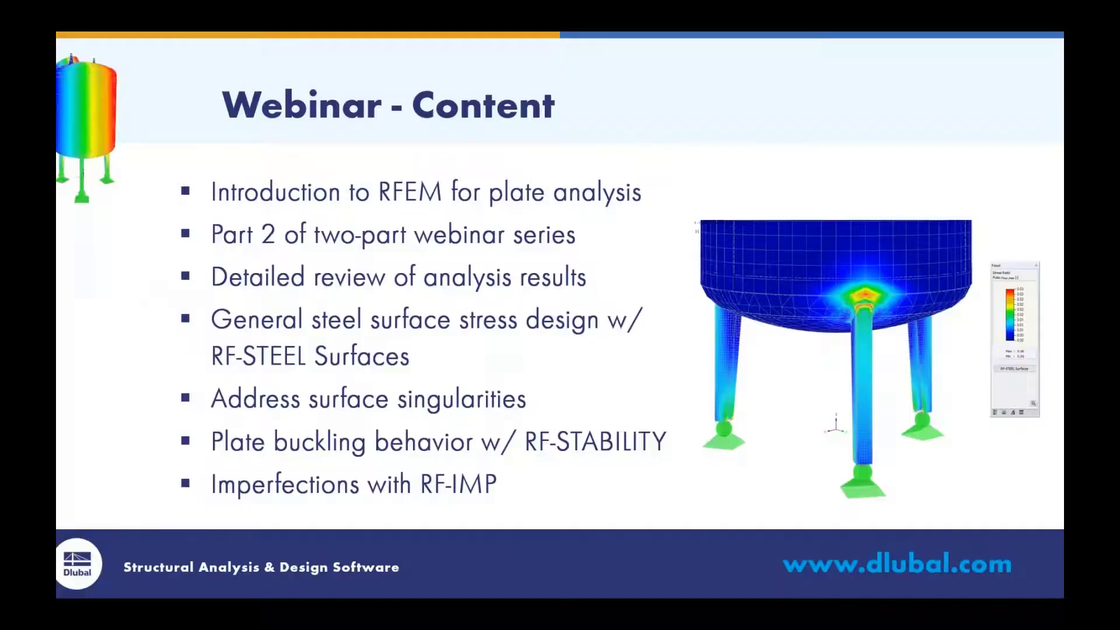
key("Right")
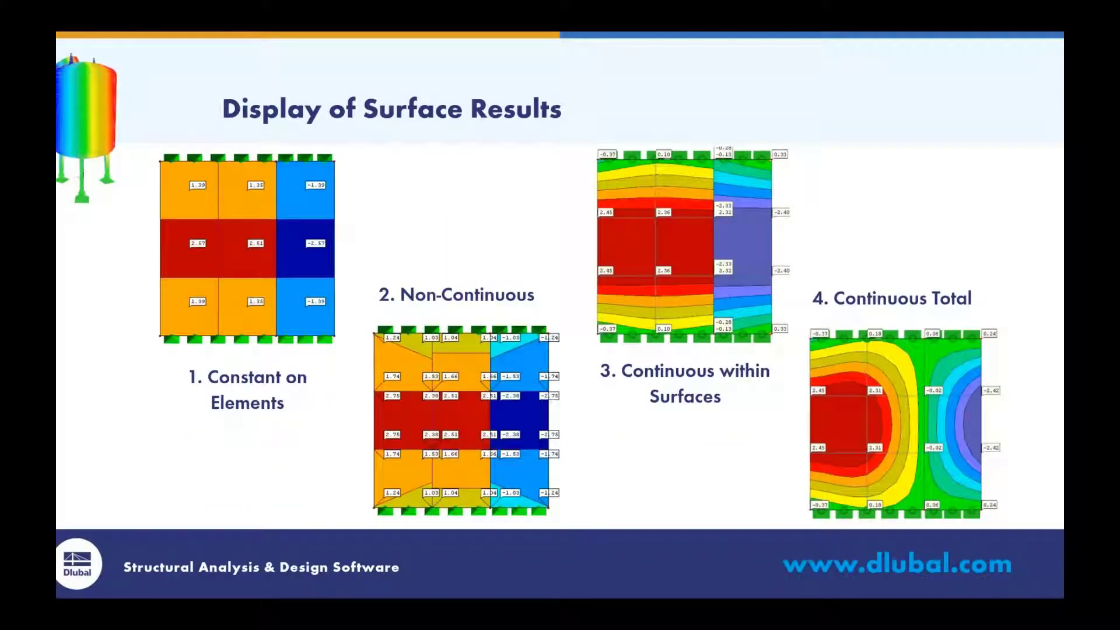
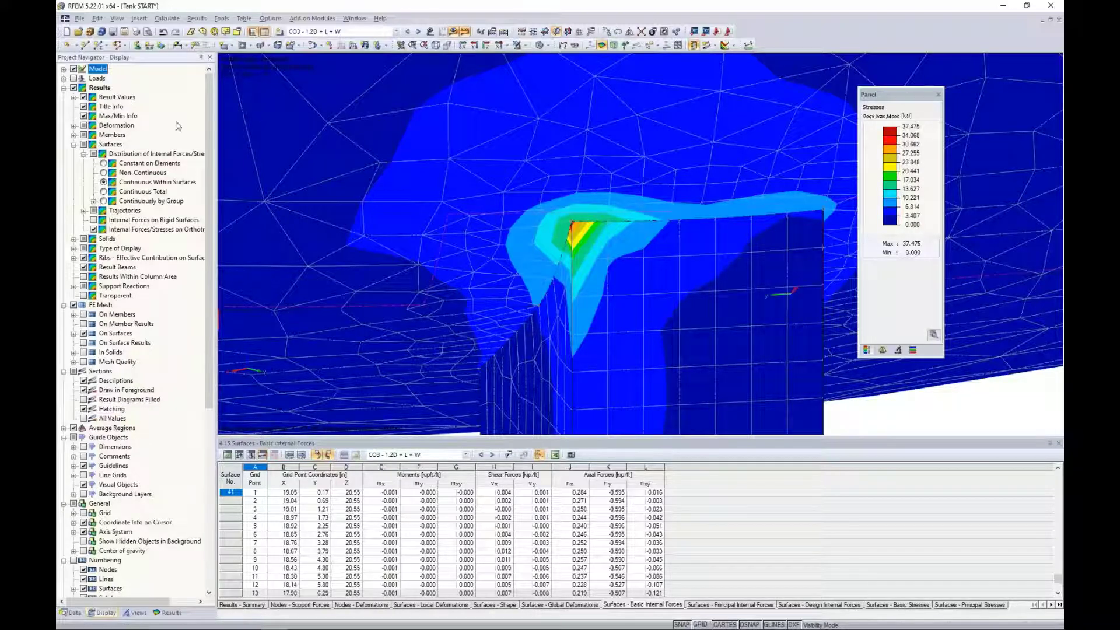
Step: Set the surface stress distribution to Constant on Elements and inspect the element at the leg's upper corner
left_click(104, 164)
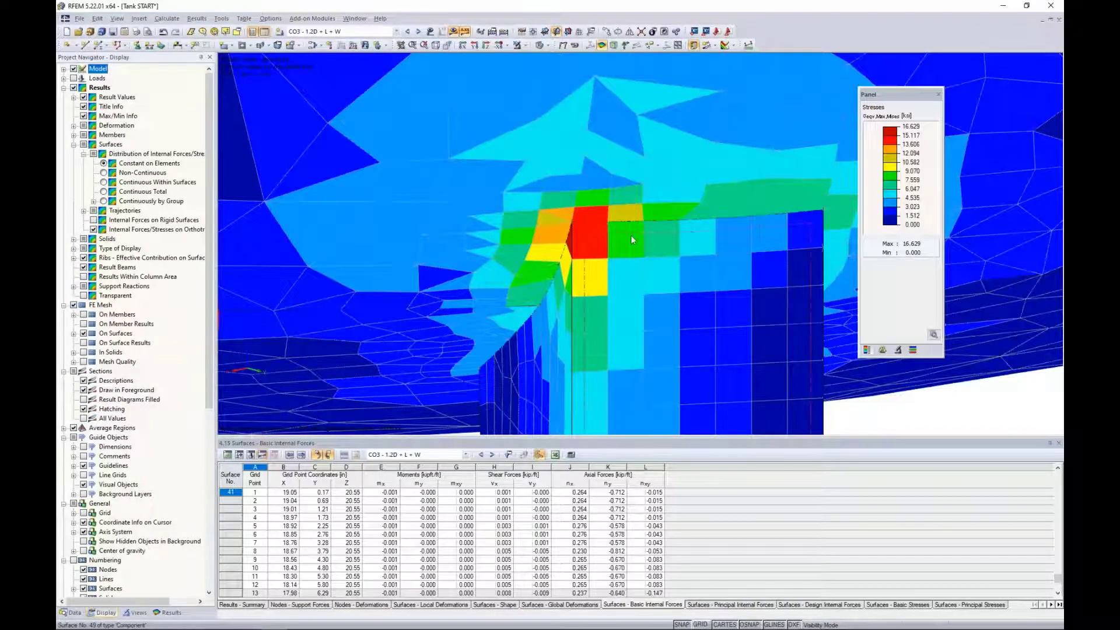
mouse_move(595, 219)
Step: Reopen the RF-STEEL Surfaces module and filter the stresses by load case to ratios above 1
left_click(74, 613)
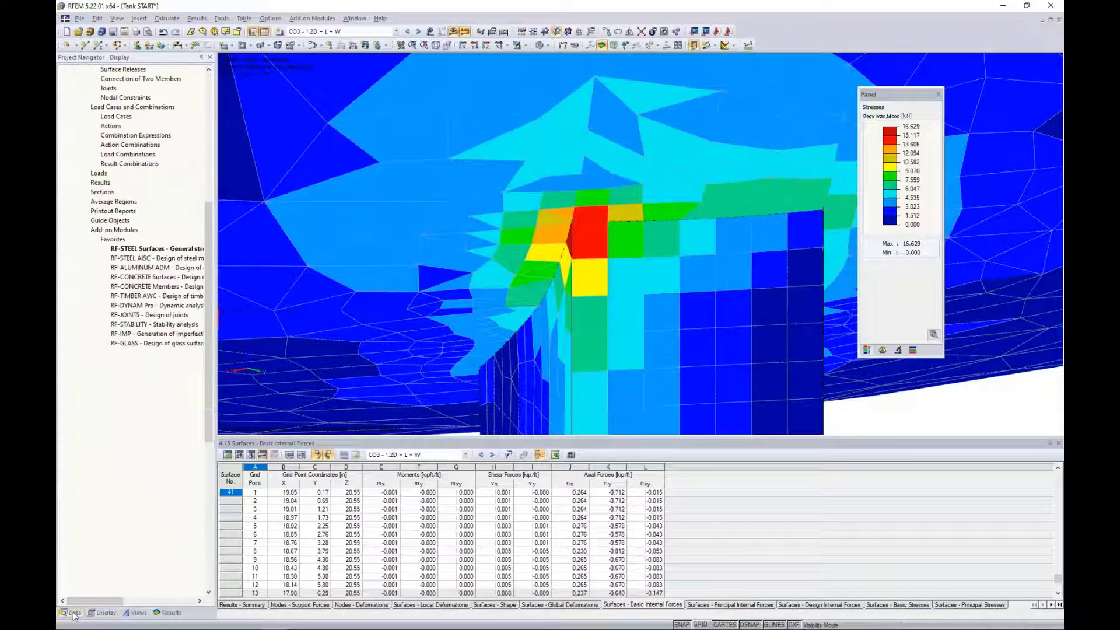
double_click(159, 252)
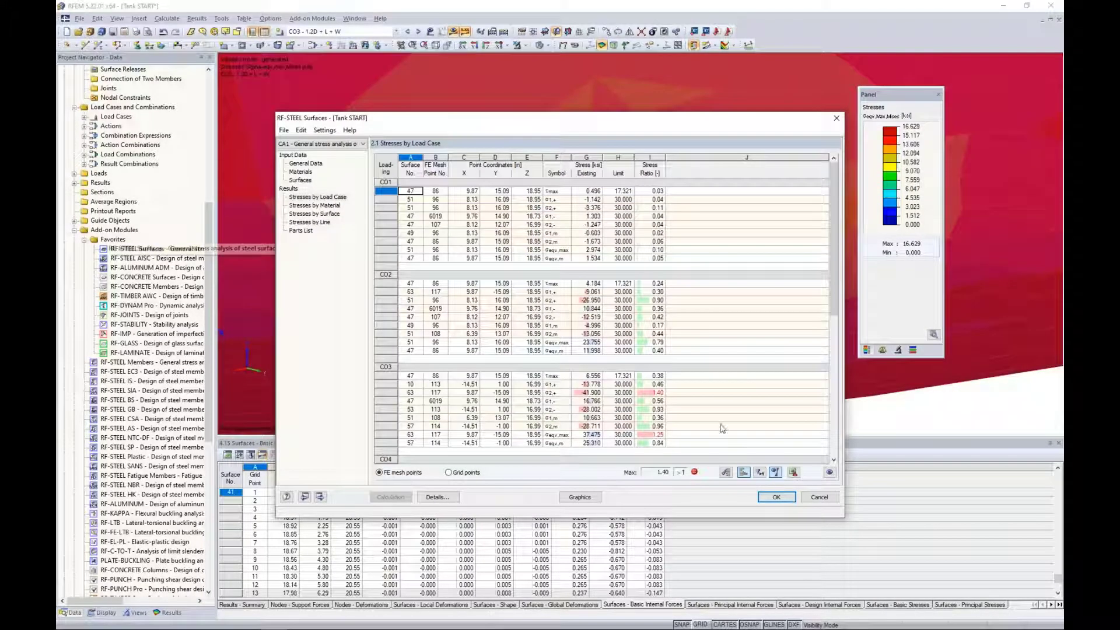
left_click(759, 472)
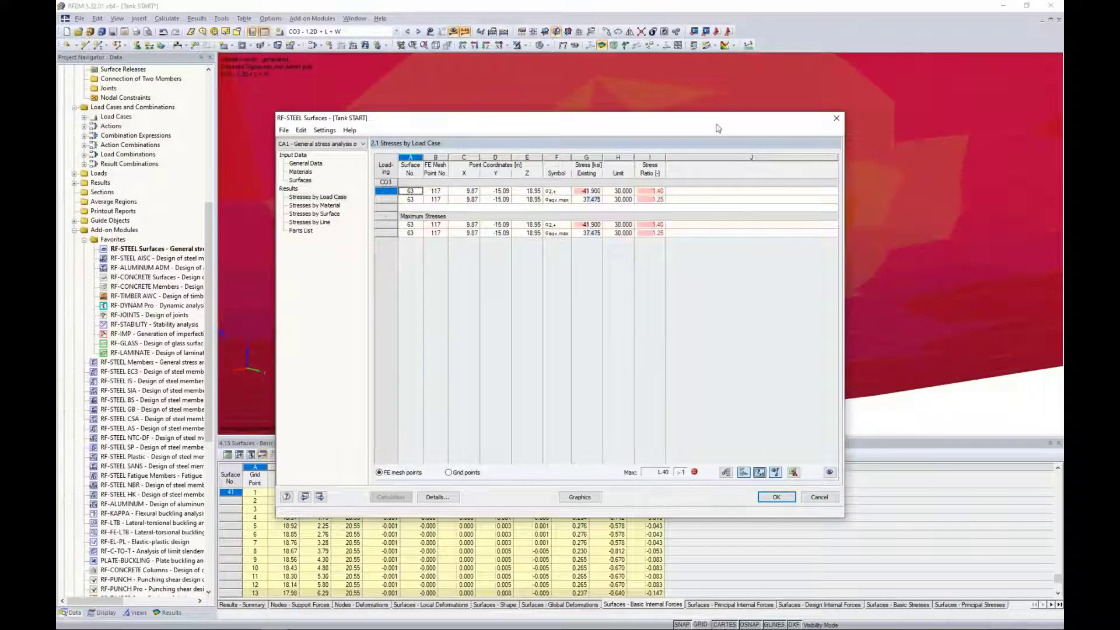
Step: List the RF-STEEL Surfaces stresses by surface, filtered to ratios above 1
left_click_drag(718, 123, 713, 253)
left_click_drag(705, 307, 725, 150)
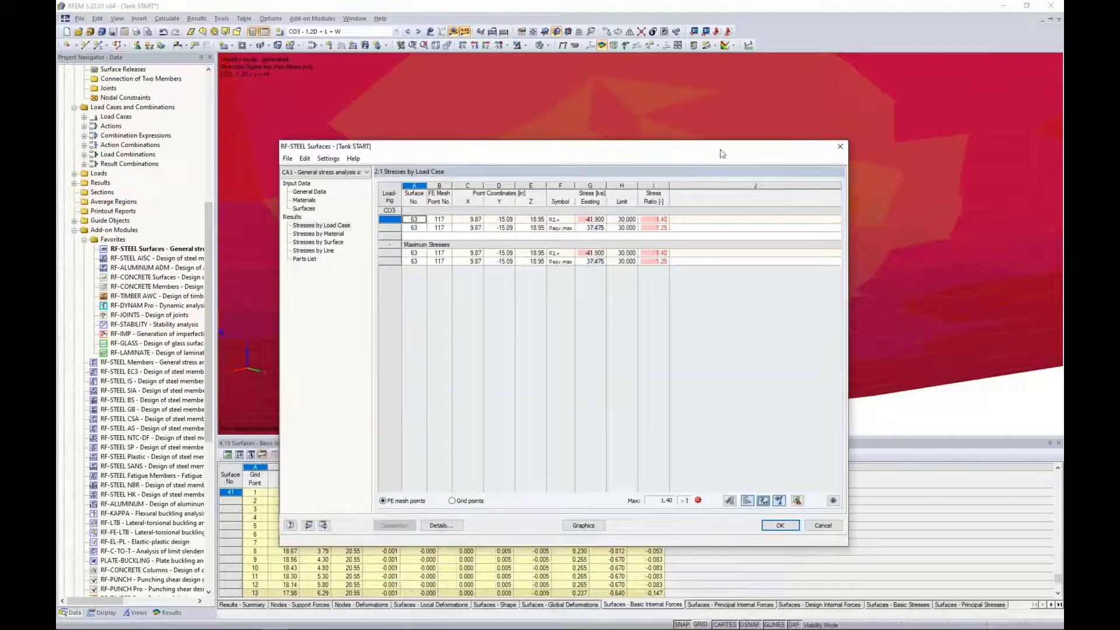
left_click(333, 242)
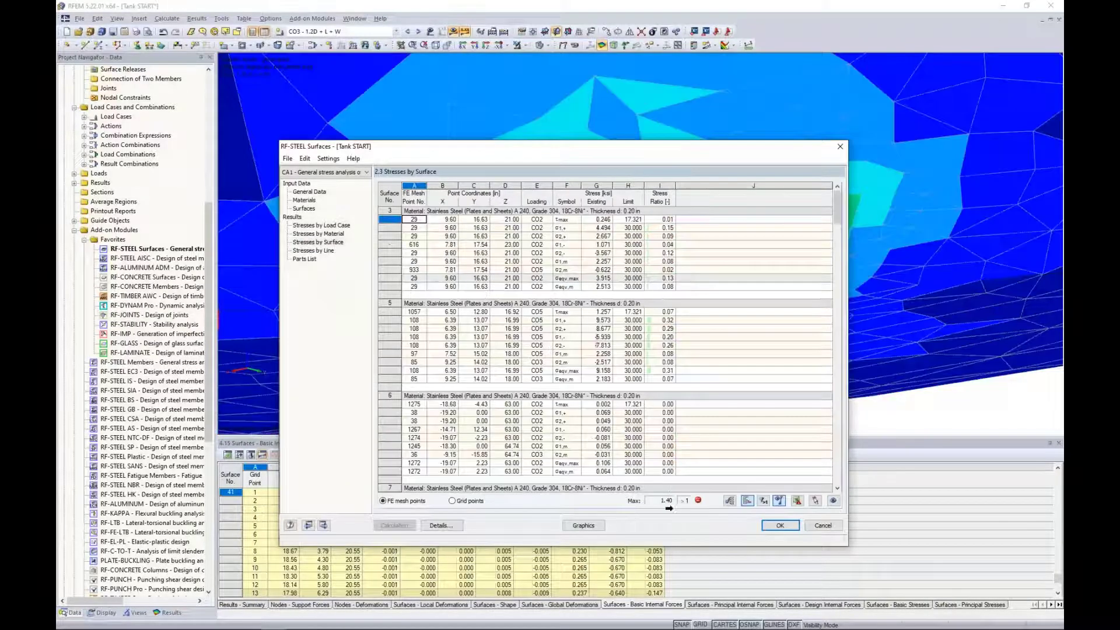
left_click(764, 501)
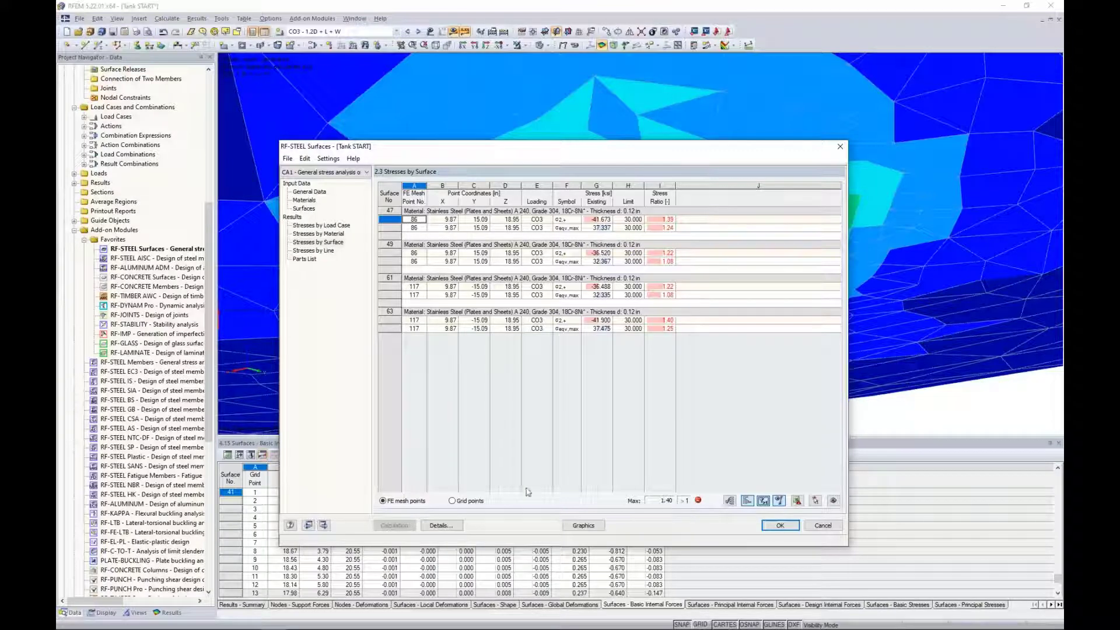
Step: Set the module's distribution of internal forces to Constant on elements and recalculate the results
left_click(442, 527)
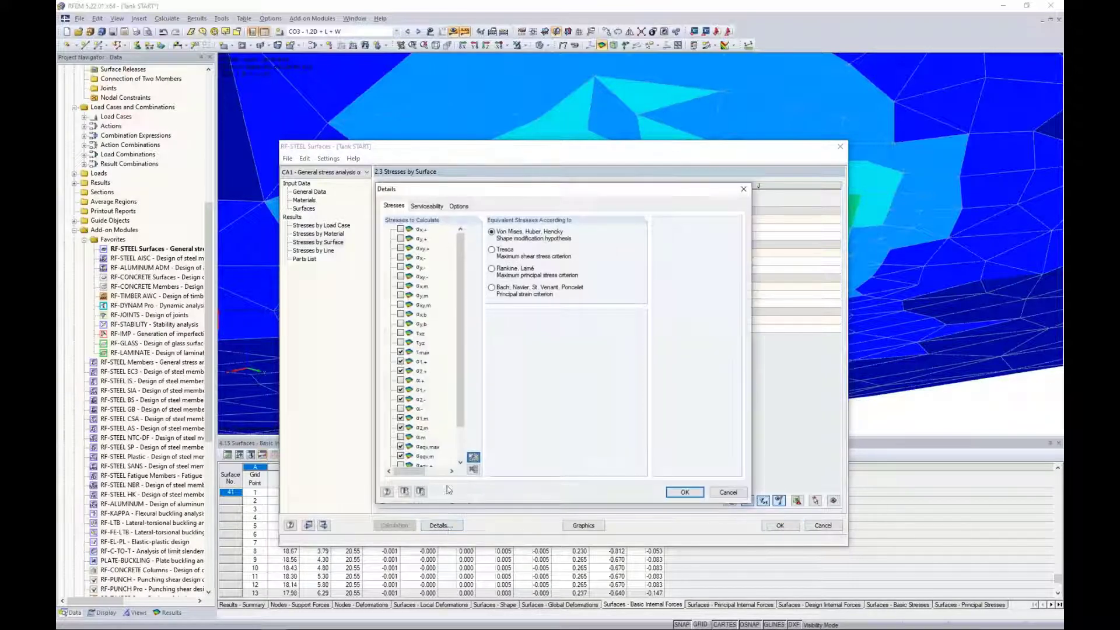
left_click(458, 208)
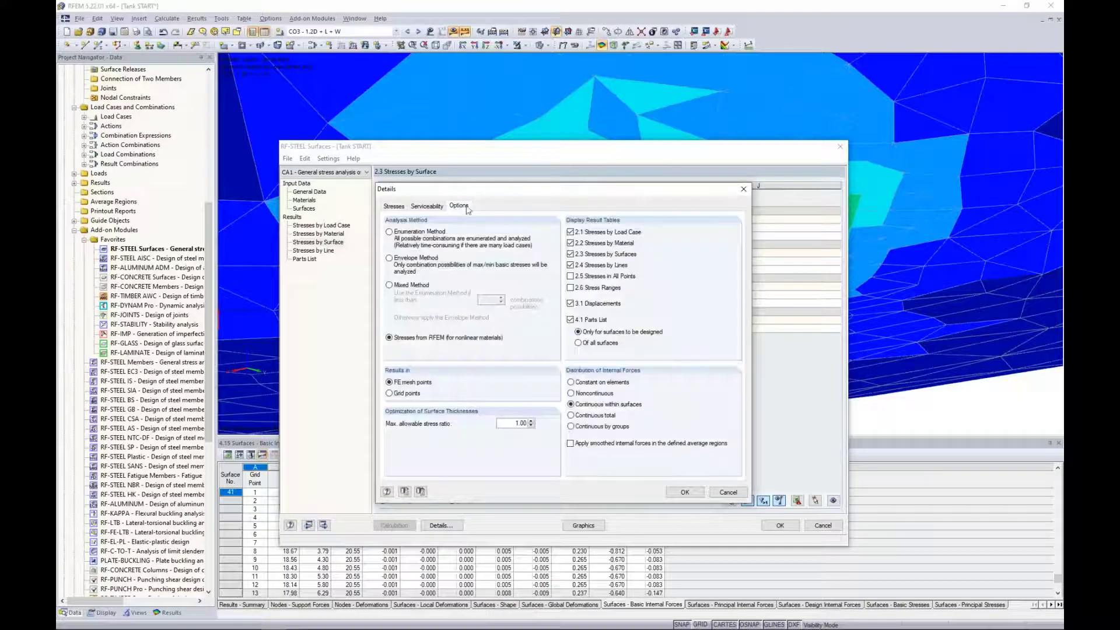
left_click(577, 384)
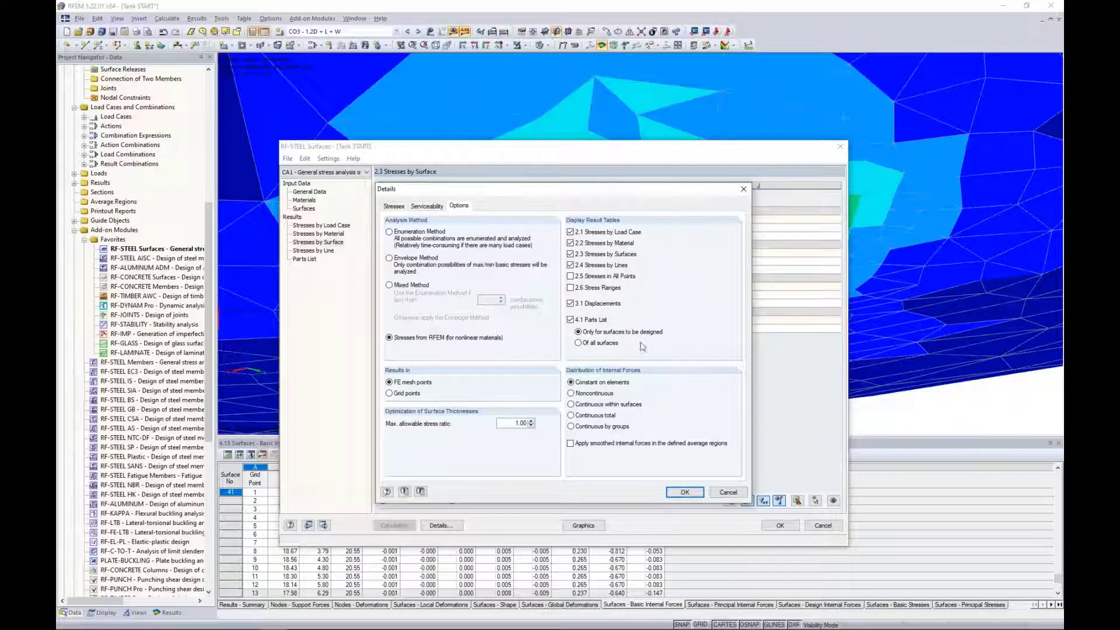
left_click(685, 491)
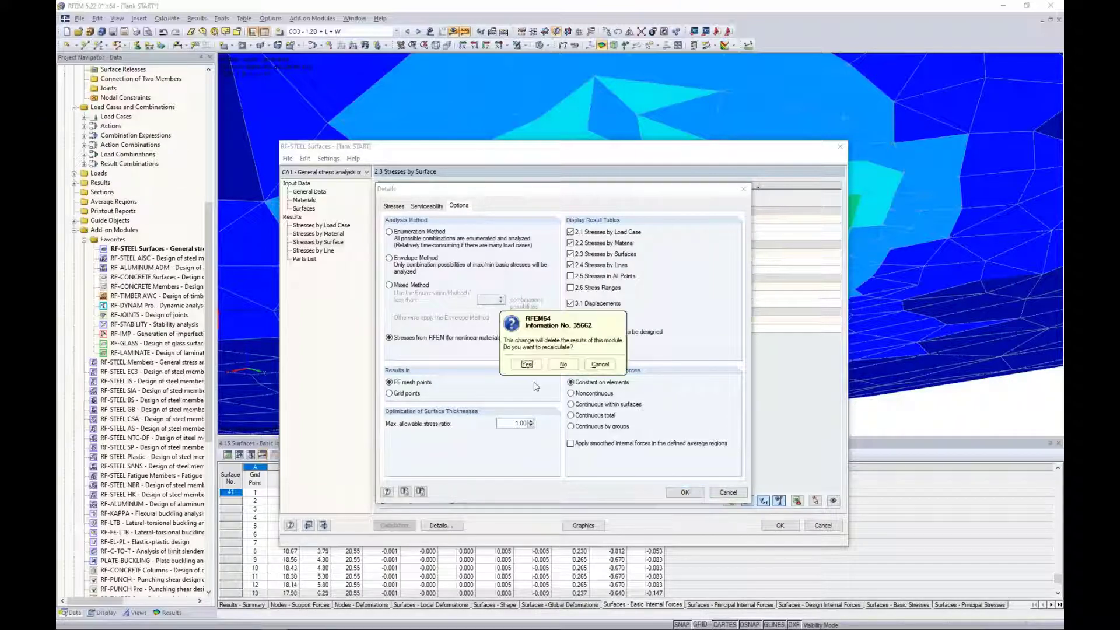
left_click(532, 372)
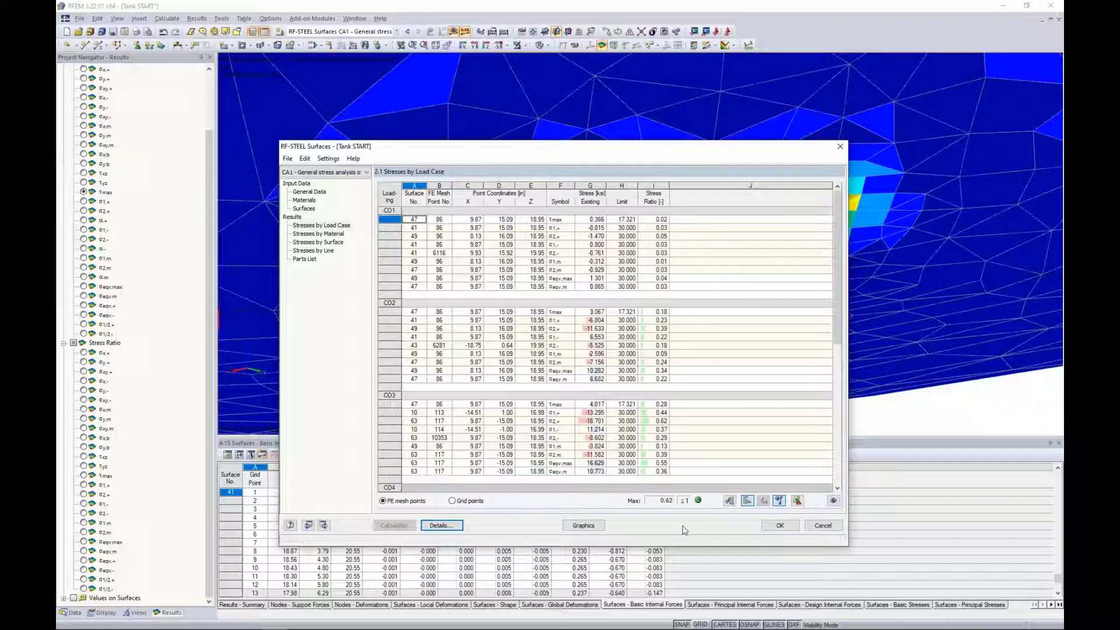
Step: Show the maximum equivalent stress from the stresses by surface in the model graphics and examine the leg's upper corner
left_click(311, 243)
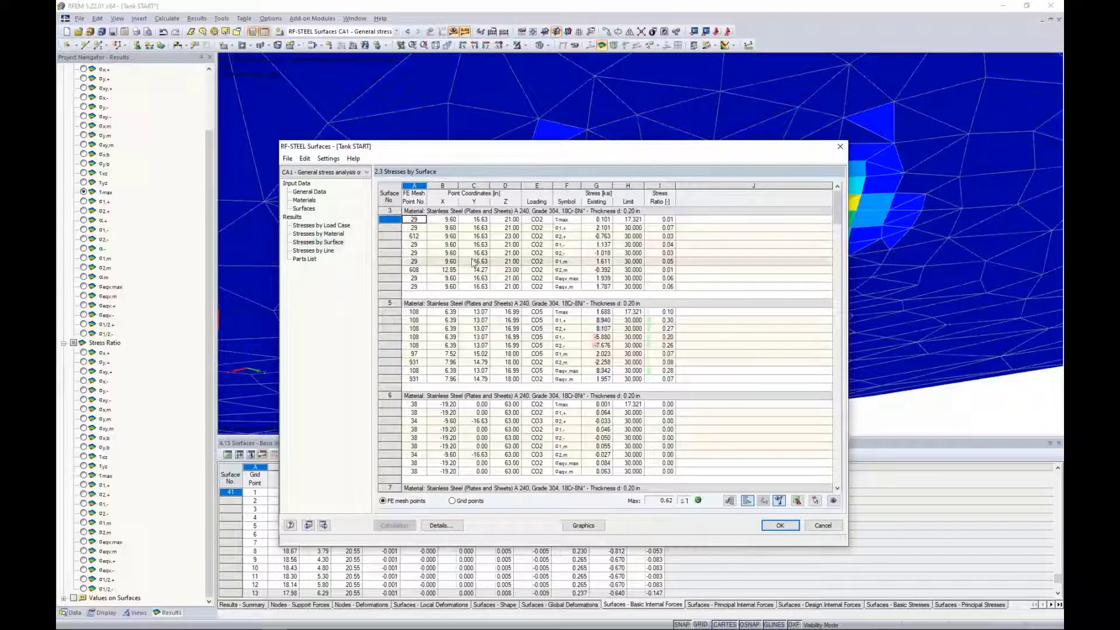
left_click(550, 371)
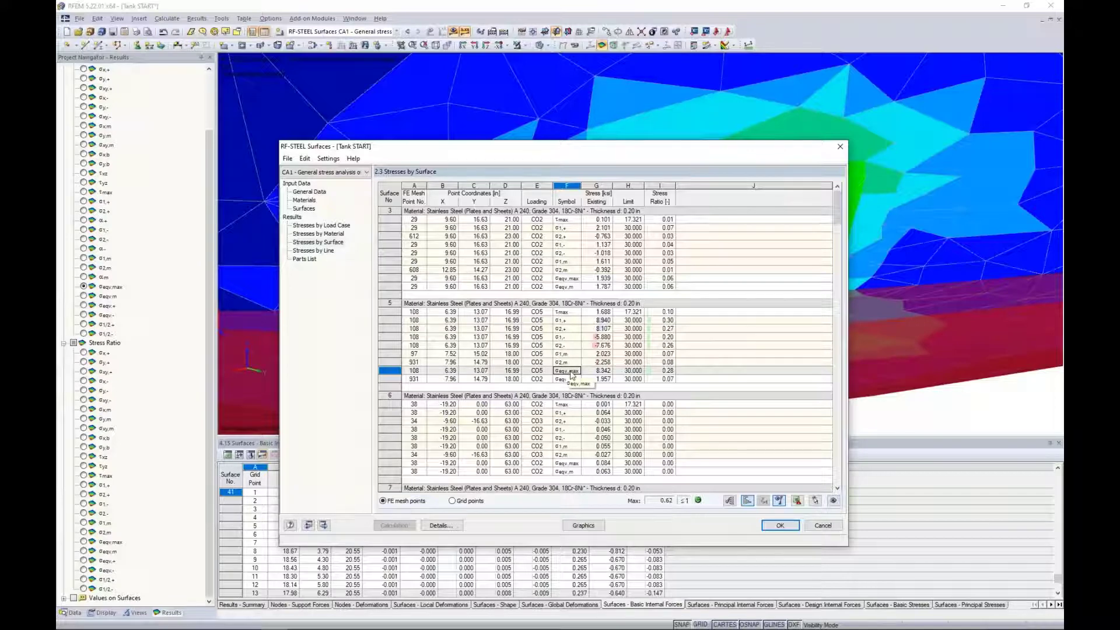
left_click(581, 528)
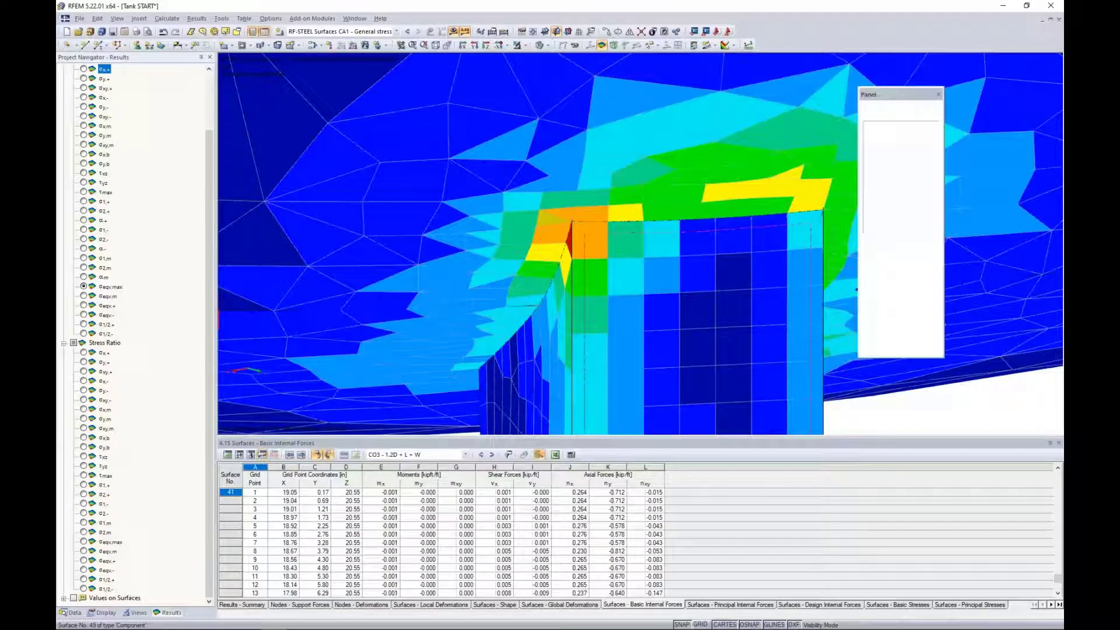
scroll(576, 228, "down", 3)
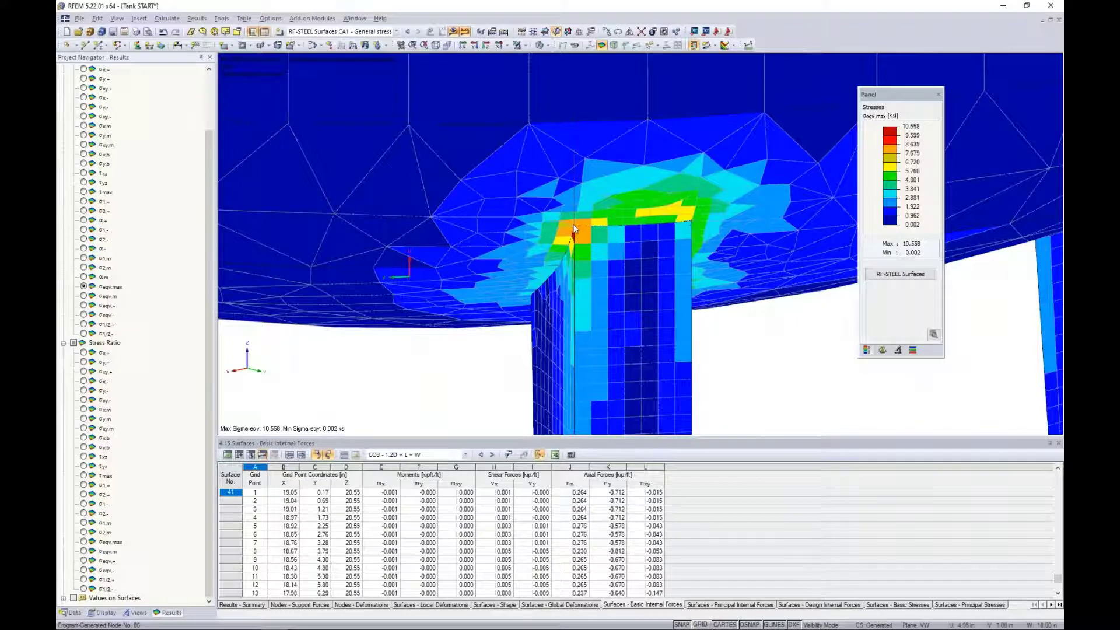
scroll(575, 234, "up", 3)
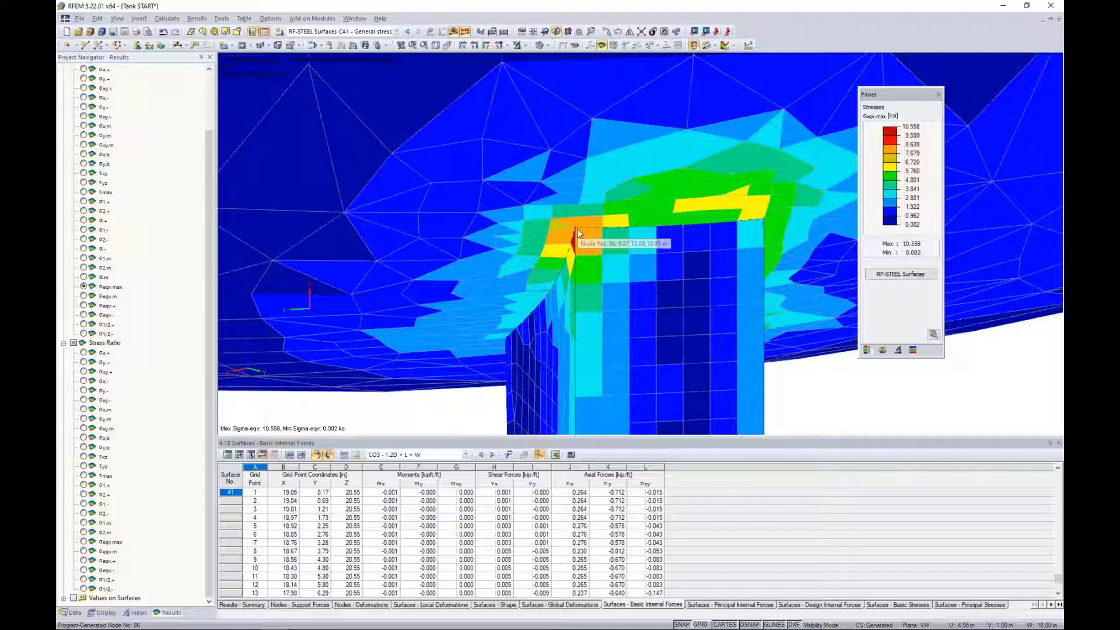
scroll(577, 229, "down", 5)
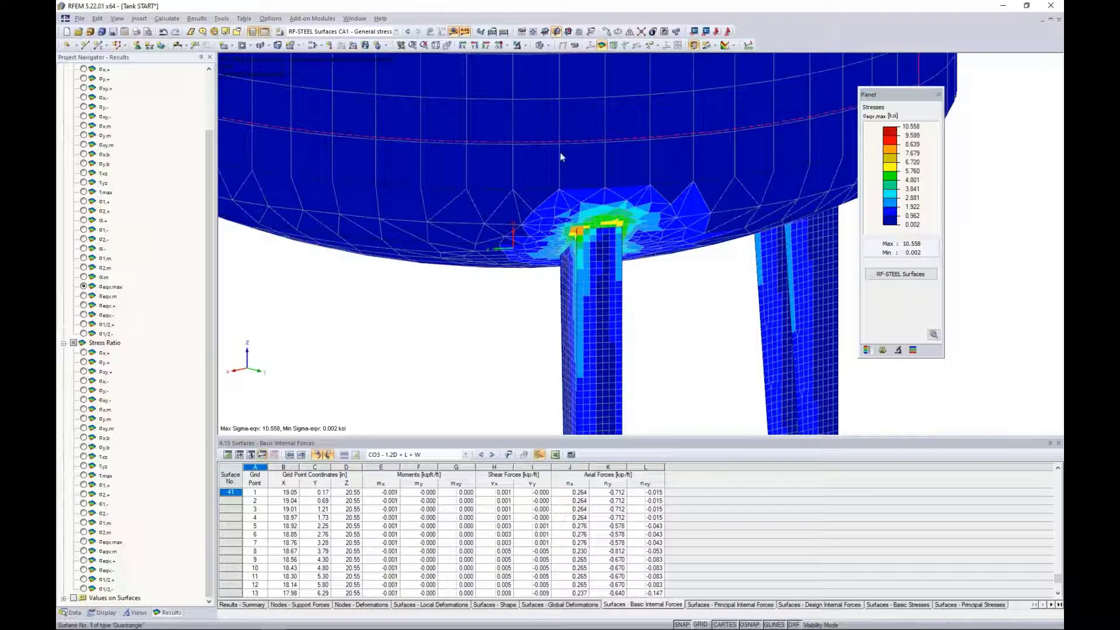
scroll(532, 208, "up", 2)
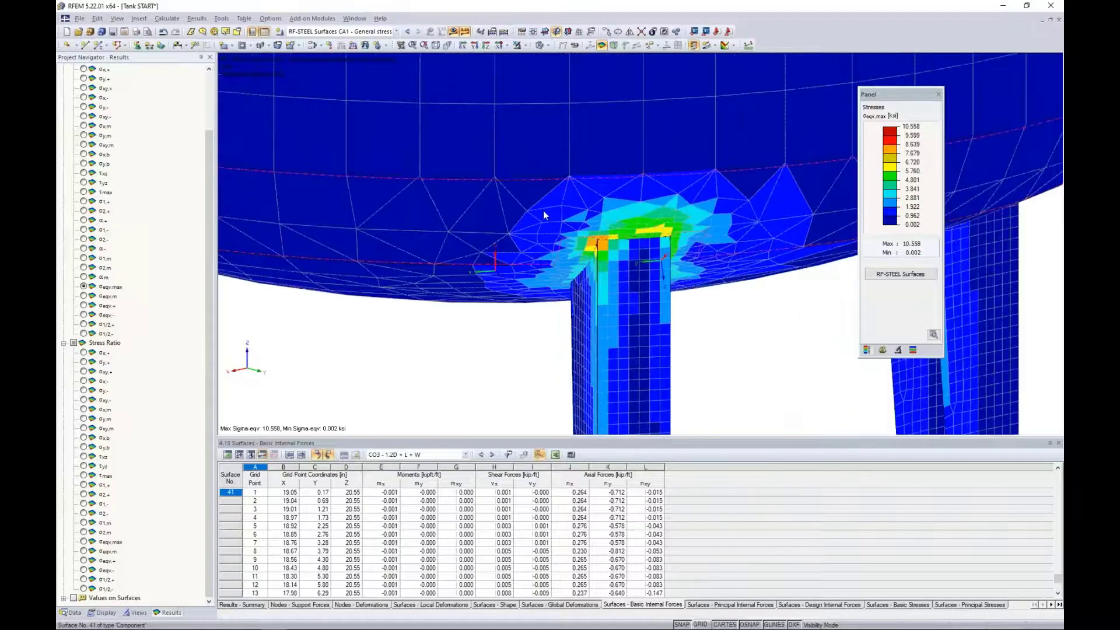
scroll(544, 211, "up", 3)
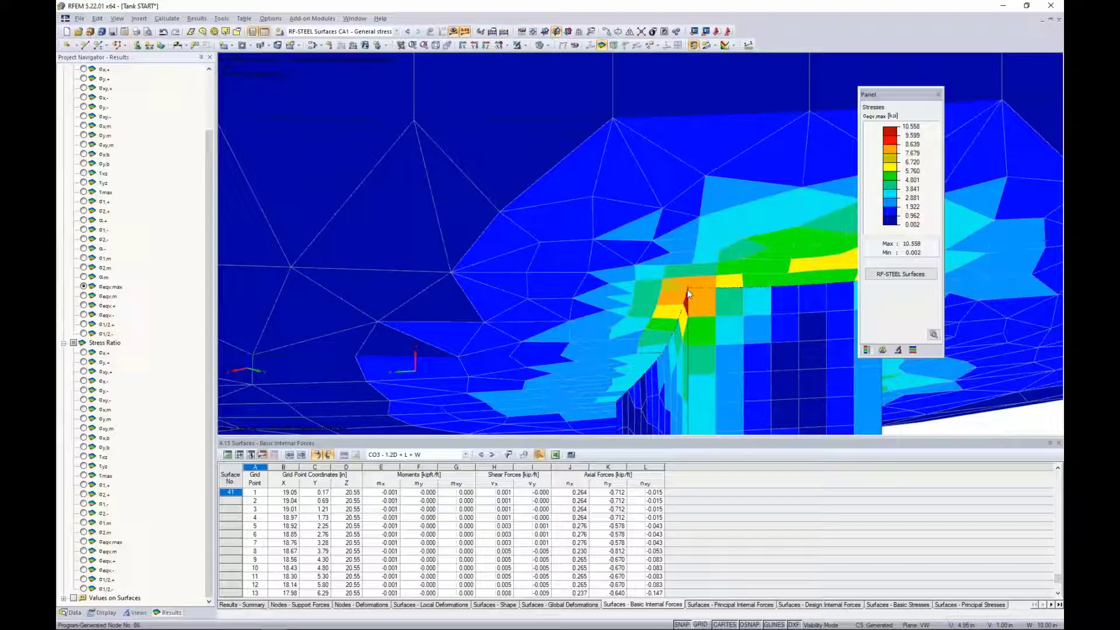
Step: Start a new average region and assign it surfaces 41, 47 and 49 around the leg connection
left_click(73, 613)
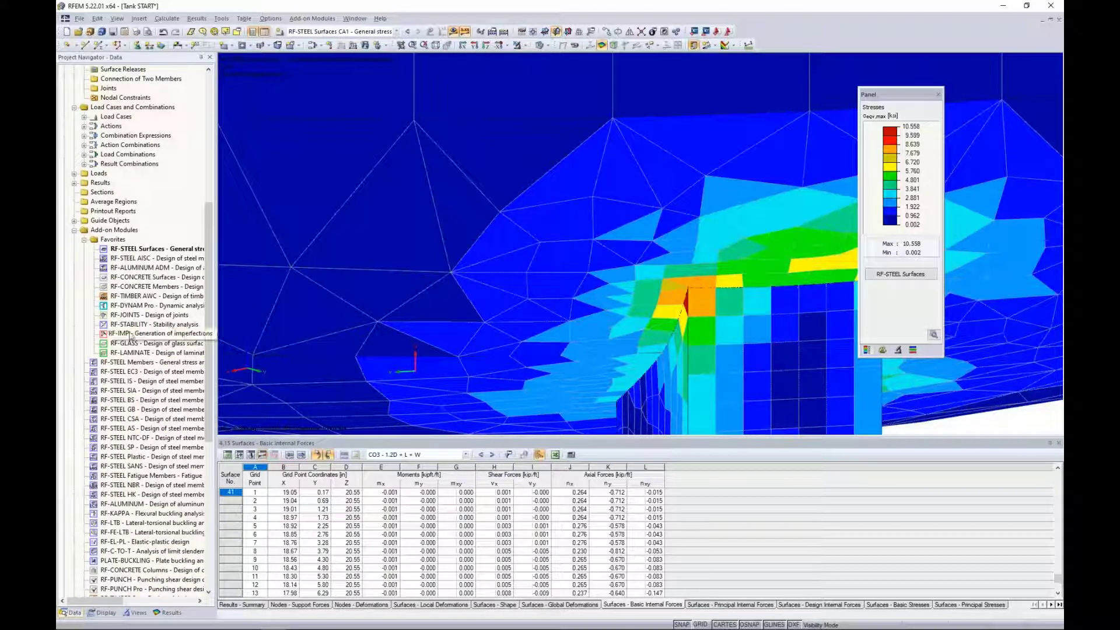
scroll(133, 336, "up", 10)
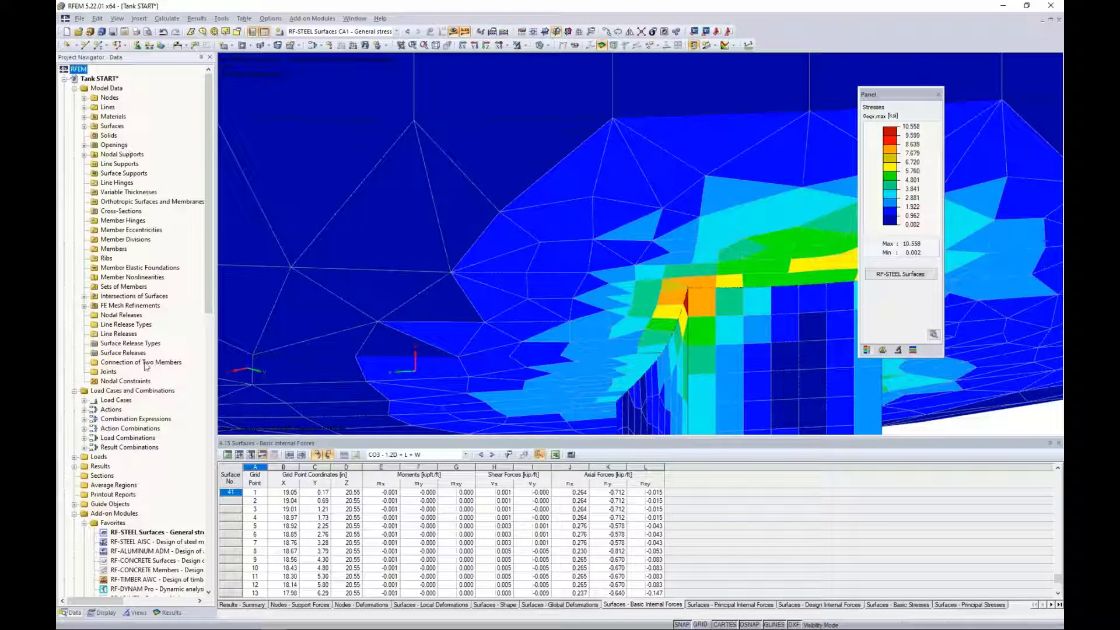
right_click(131, 487)
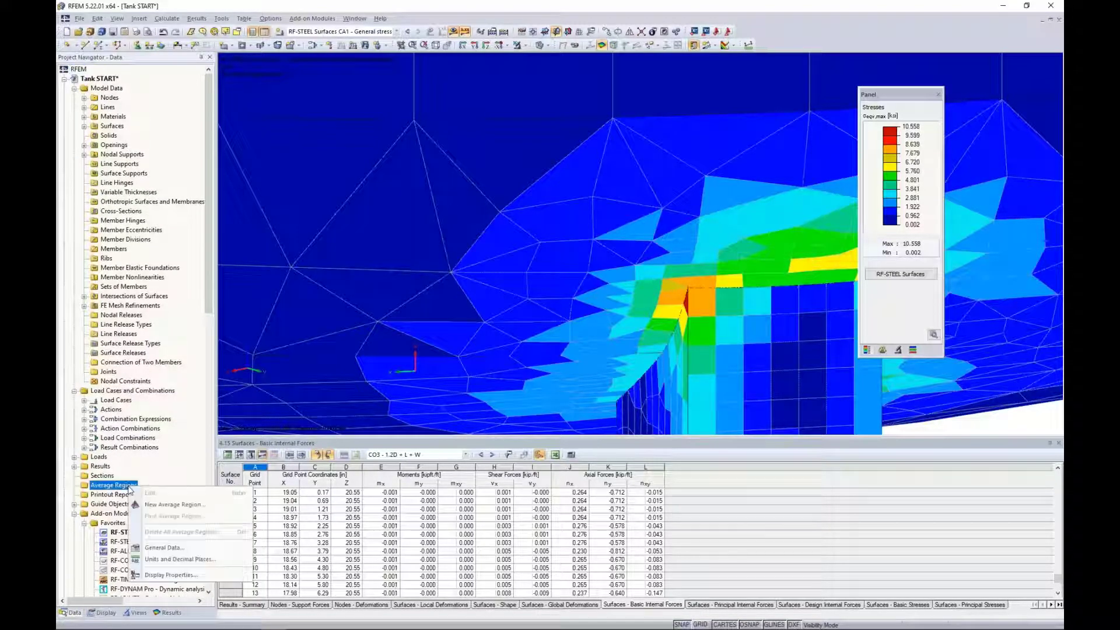
left_click(152, 508)
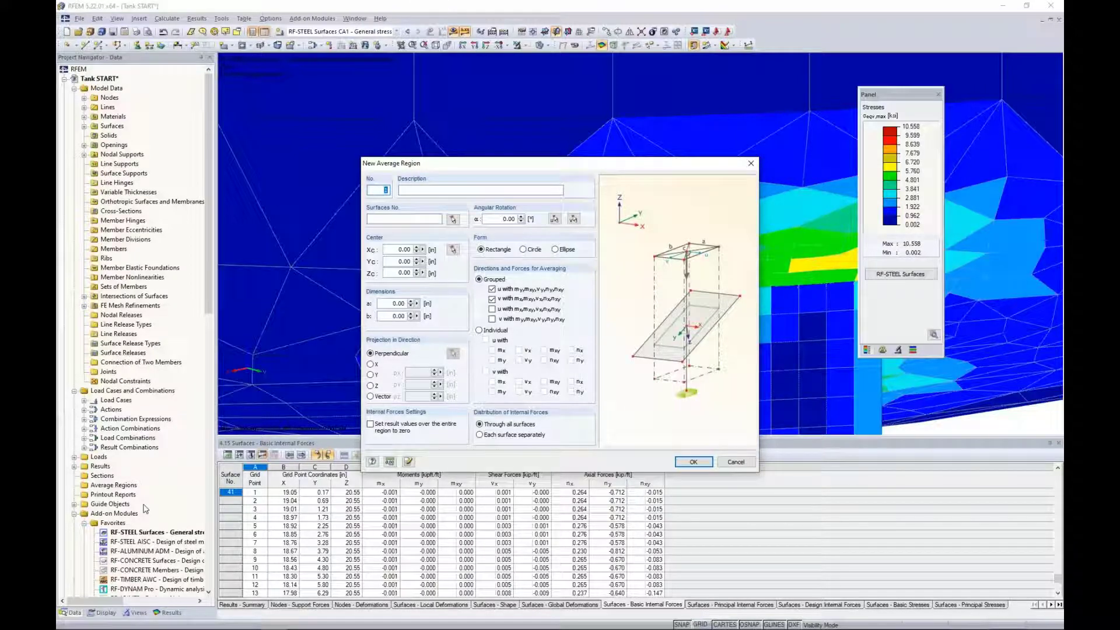
left_click(452, 219)
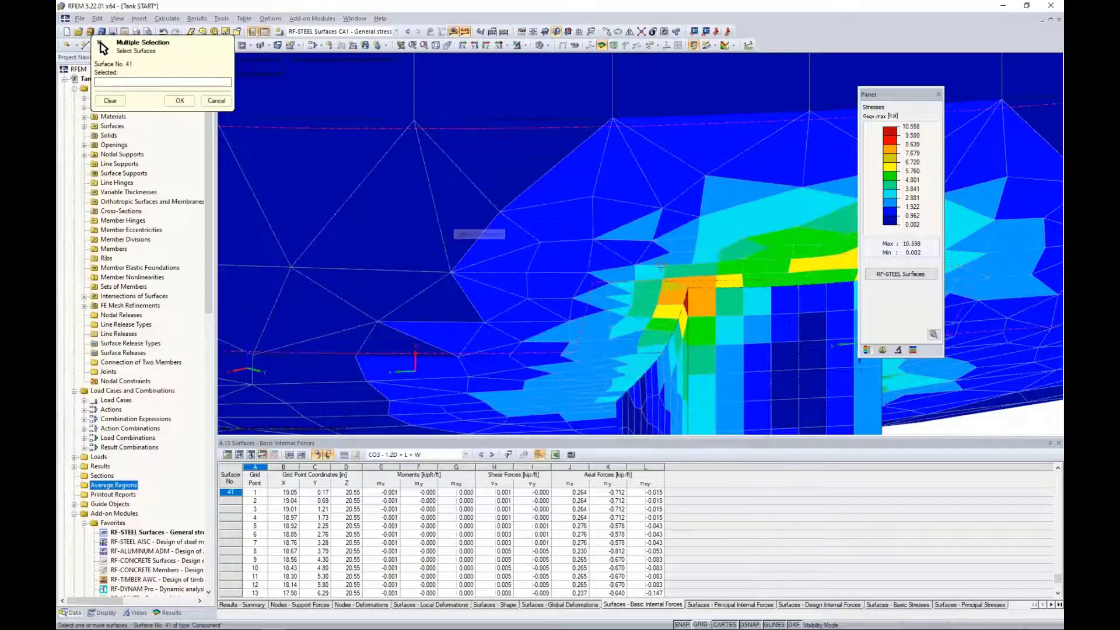
left_click(638, 260)
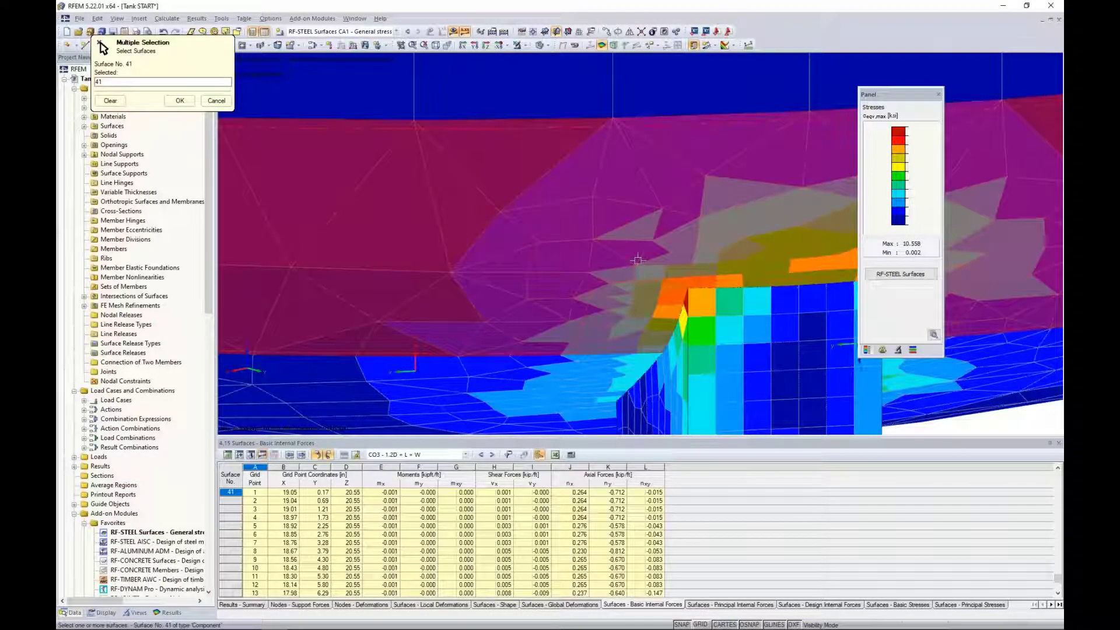
left_click(825, 431)
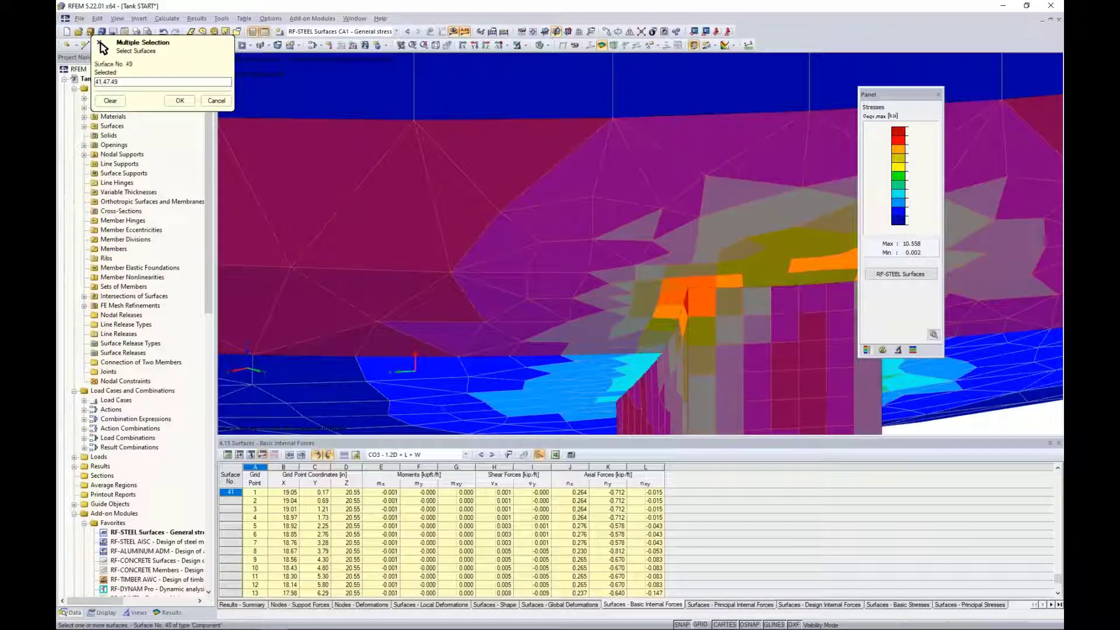
left_click(180, 100)
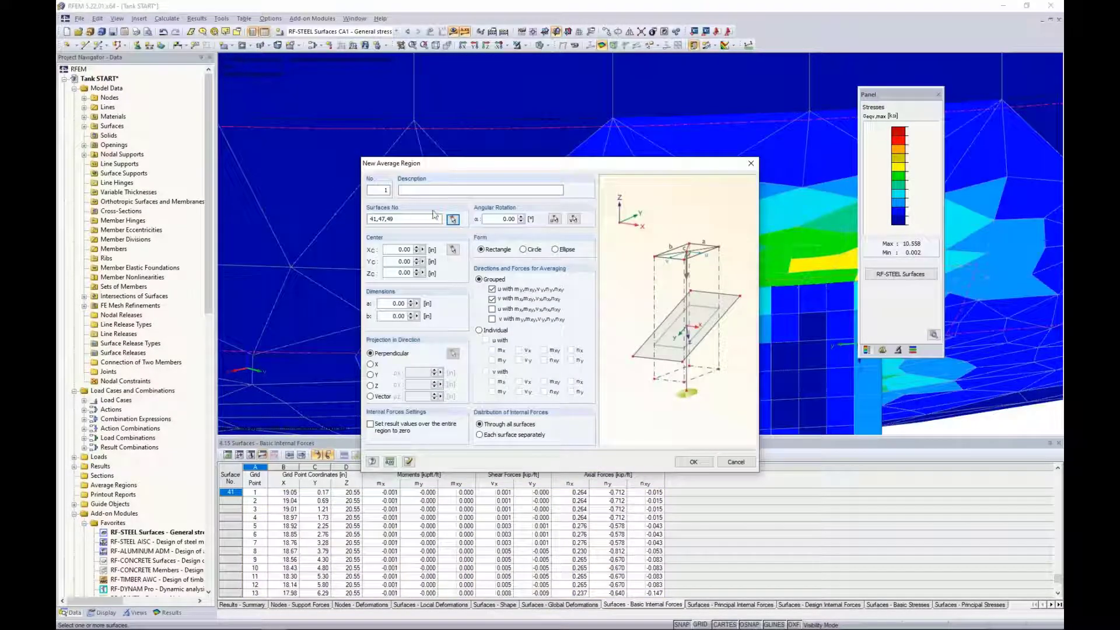
Step: Make the average region a circle with a diameter of 2 in
left_click(524, 250)
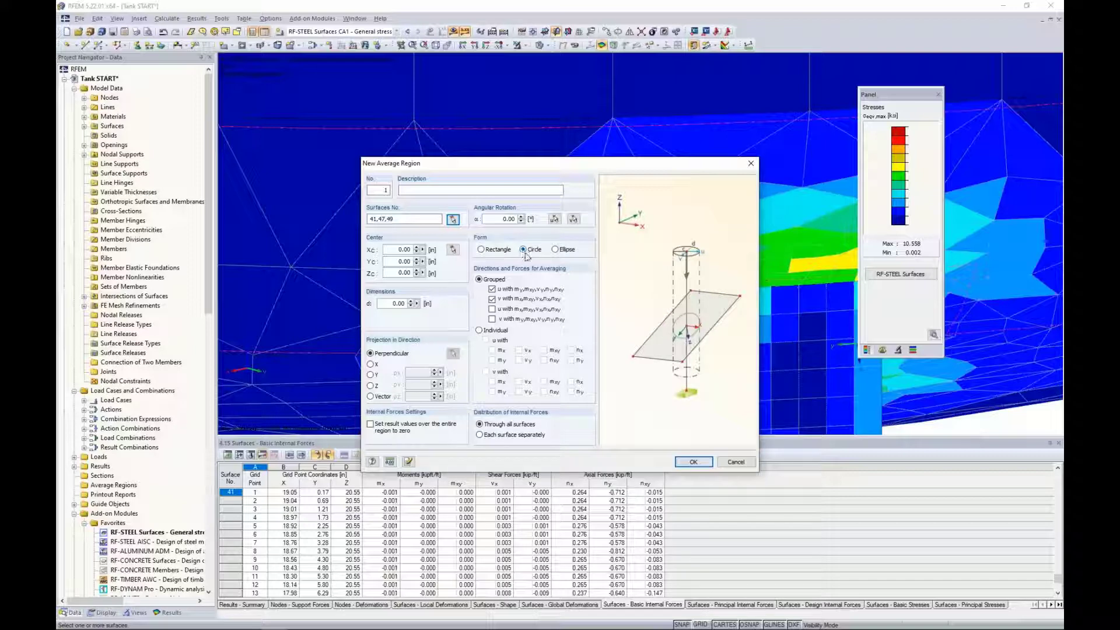
double_click(388, 303)
type("2")
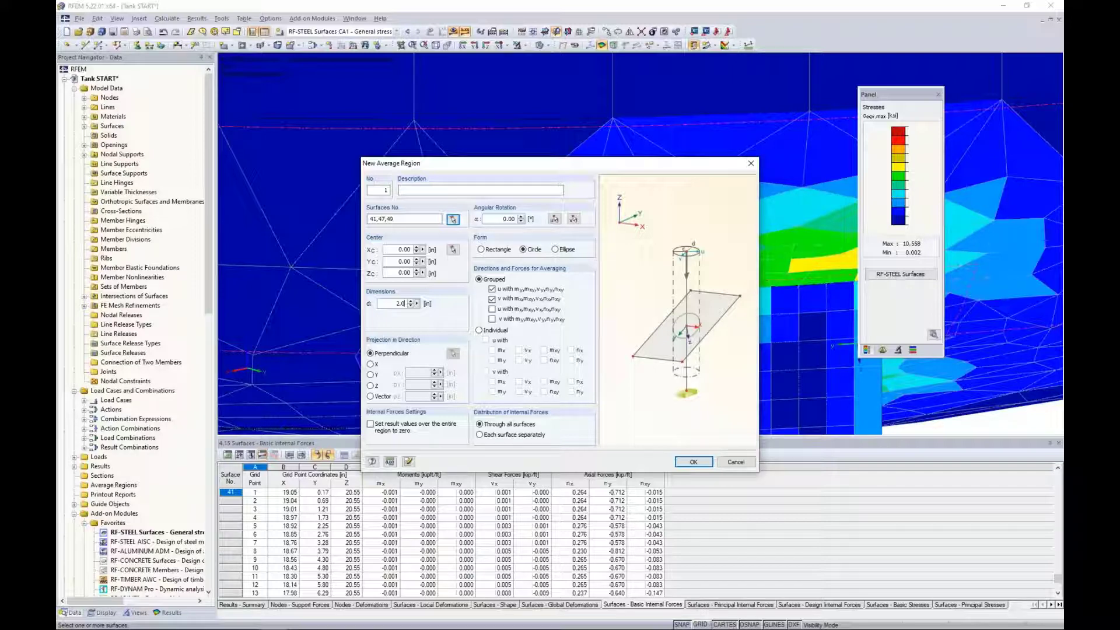
Step: Center the average region on the node at the leg's upper corner and enable the remaining two grouped averaging options
left_click(453, 250)
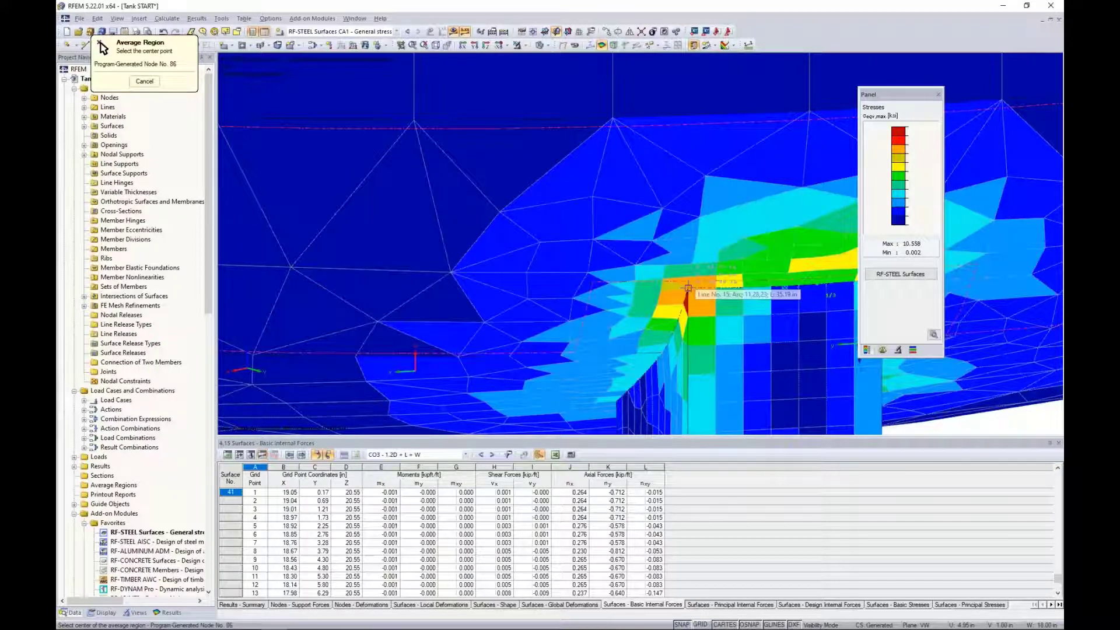
left_click(688, 287)
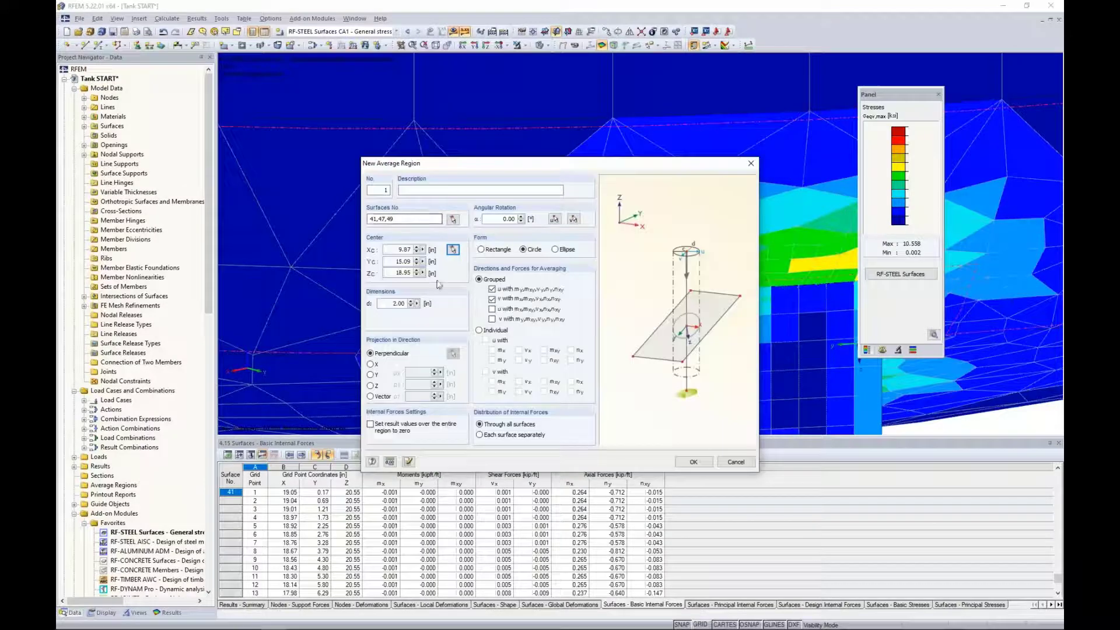
left_click(492, 309)
left_click(493, 319)
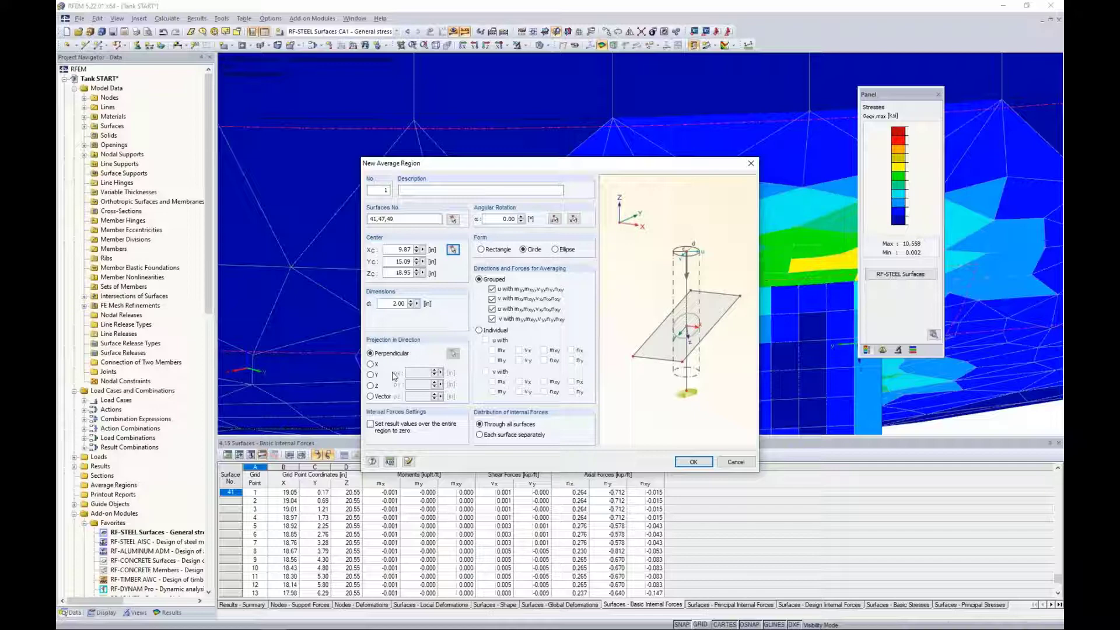
Step: Switch the average region's projection to a vector picked by two points, hiding the results and cancelling the visibility mode to expose the whole model
left_click(371, 396)
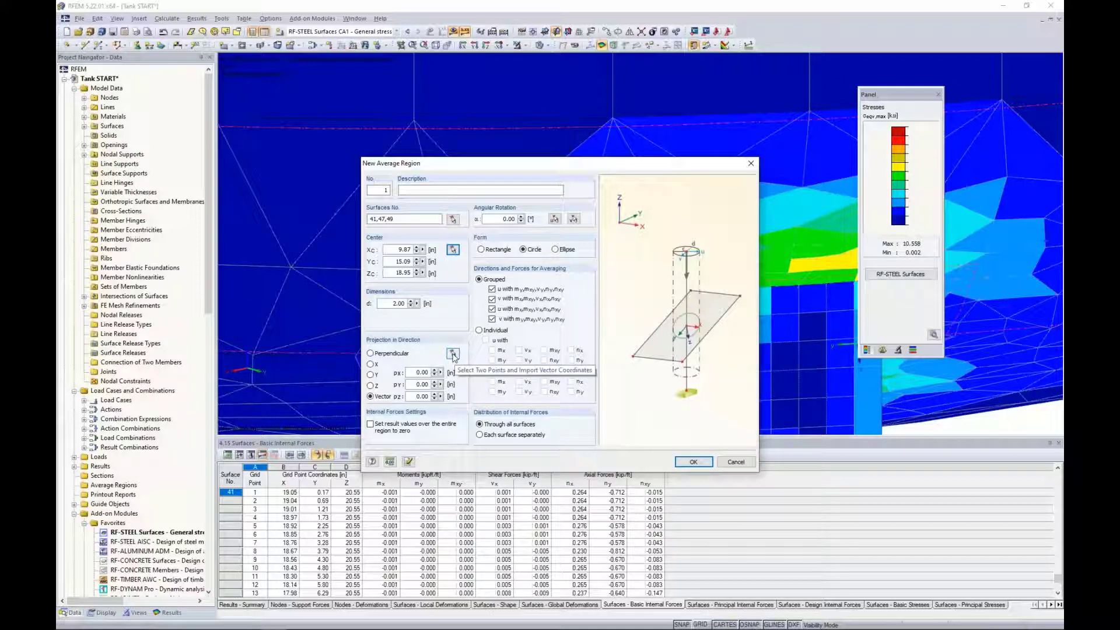
left_click(453, 354)
scroll(548, 164, "up", 3)
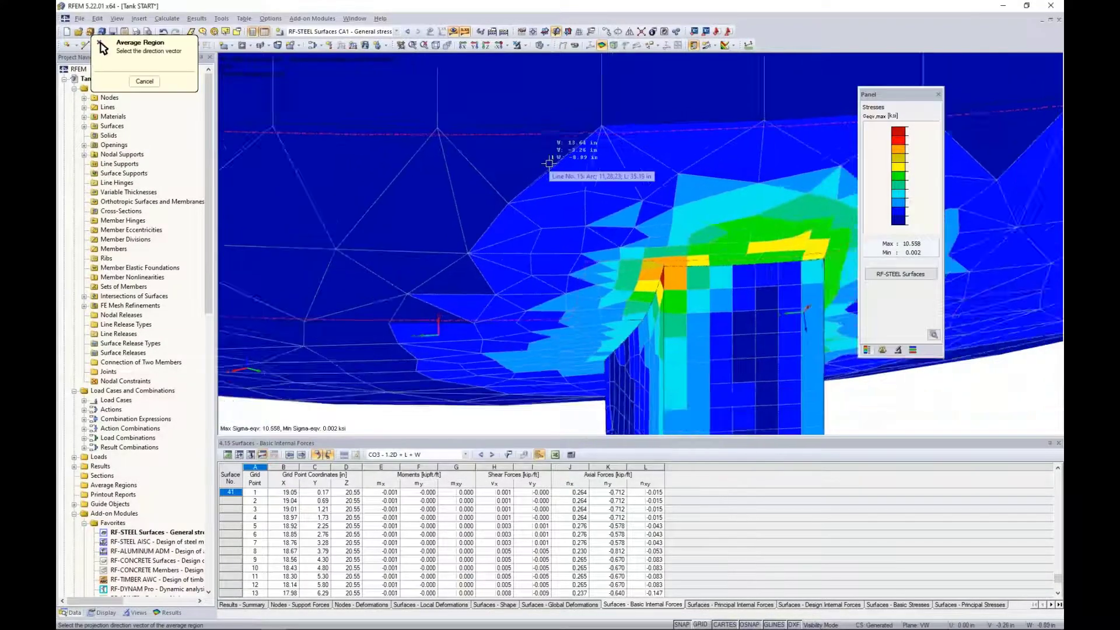
scroll(549, 164, "down", 5)
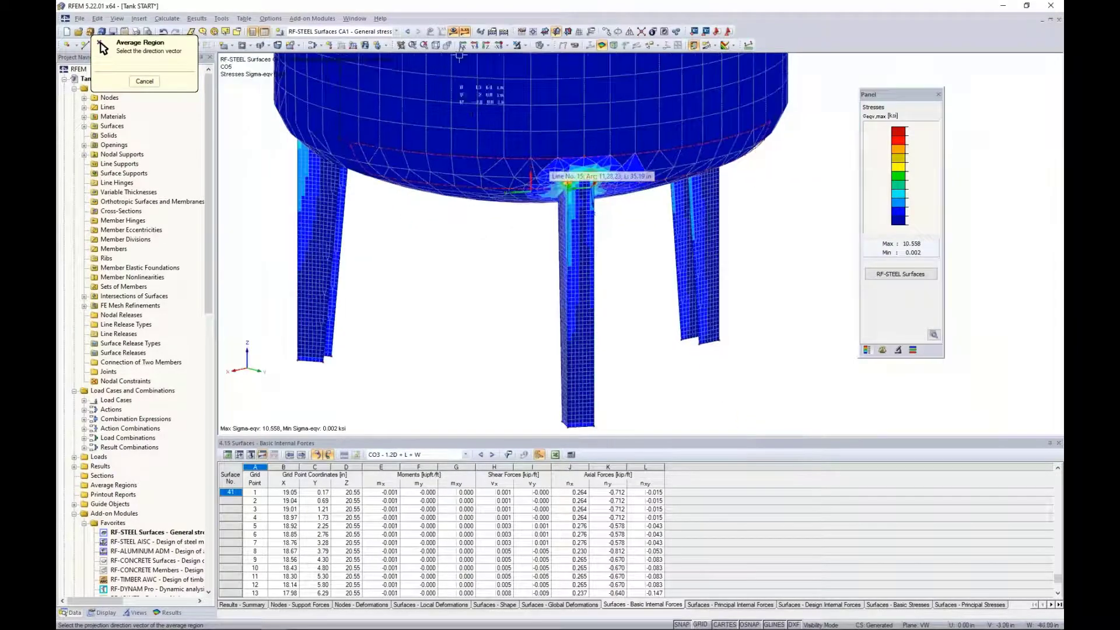
left_click(459, 33)
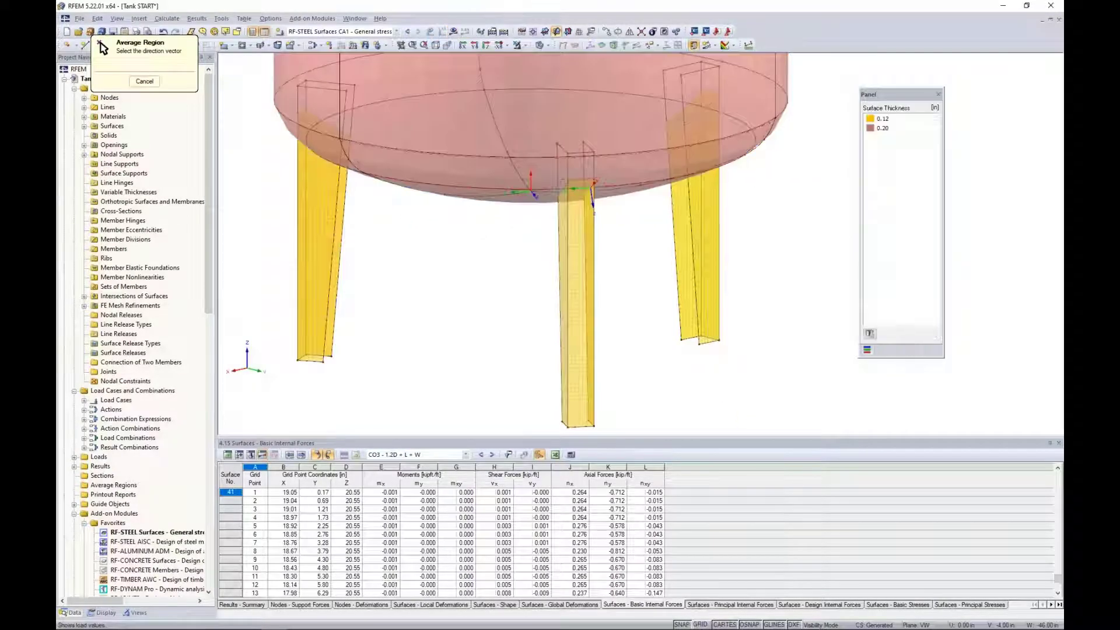
left_click(524, 46)
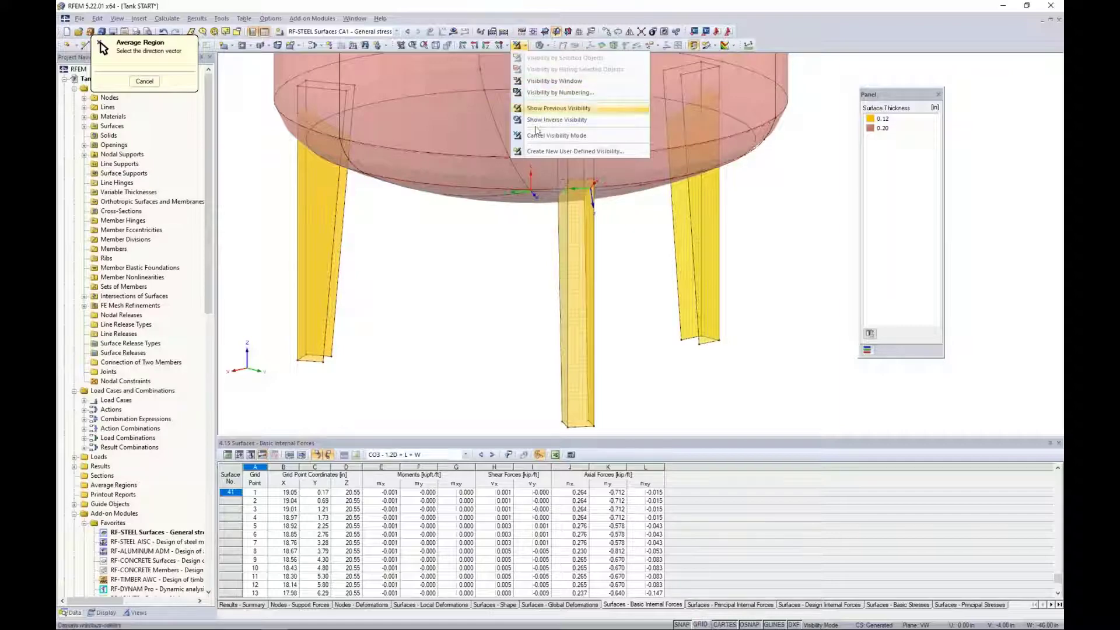
left_click(538, 139)
Step: Define the projection vector from the leg's base node to the central node between the supports and create the average region
middle_click_drag(637, 304, 330, 304, "ctrl")
middle_click_drag(391, 323, 405, 255)
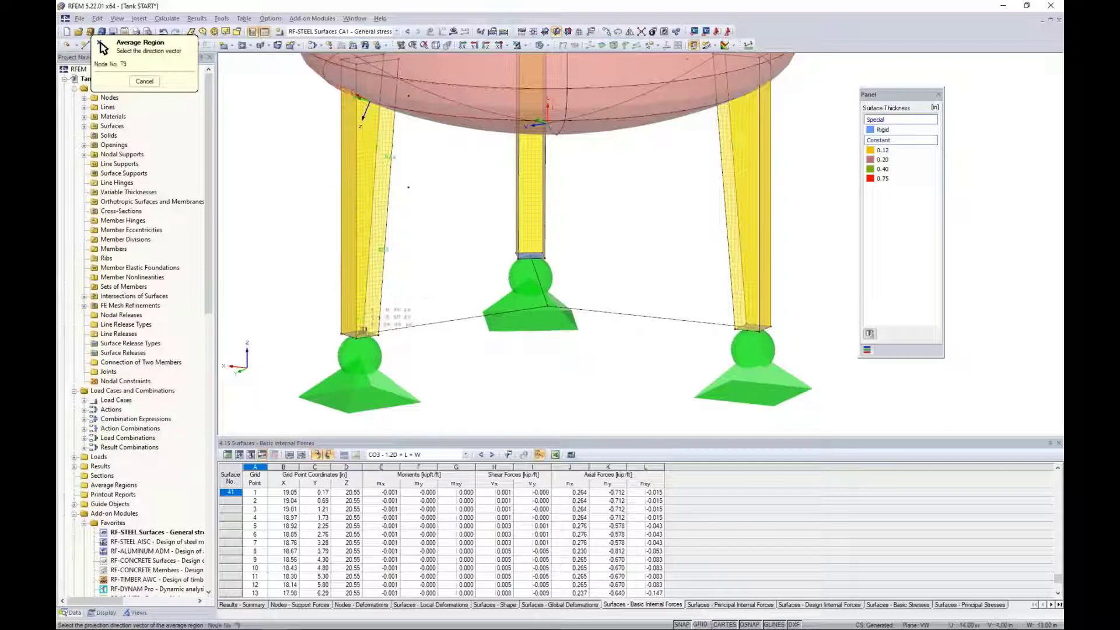
scroll(360, 330, "up", 5)
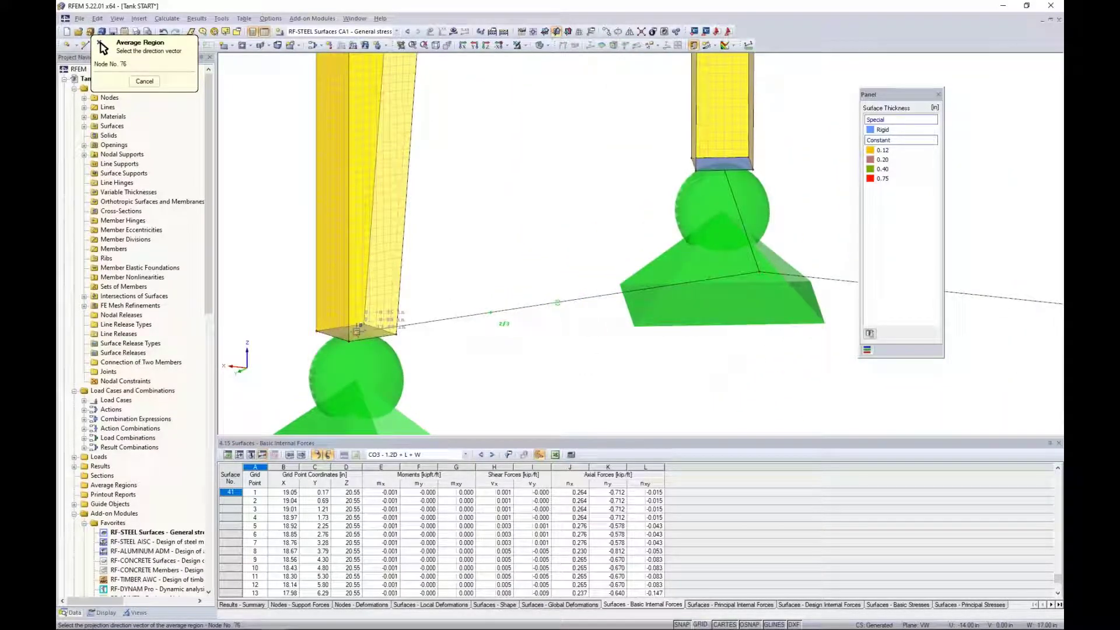
scroll(356, 332, "down", 5)
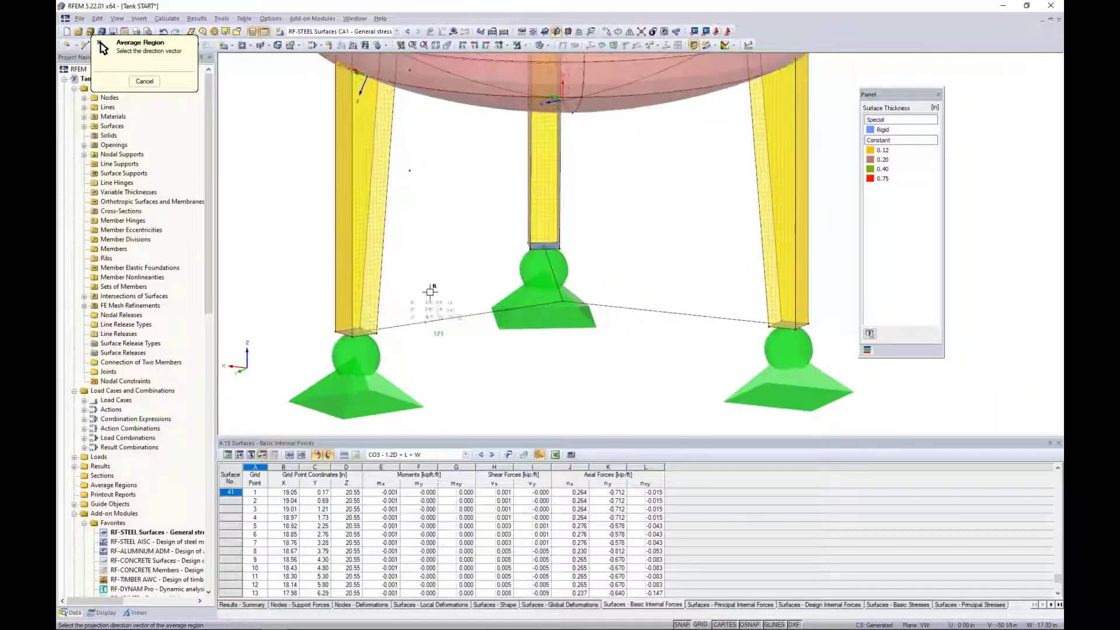
middle_click_drag(438, 257, 503, 310, "ctrl")
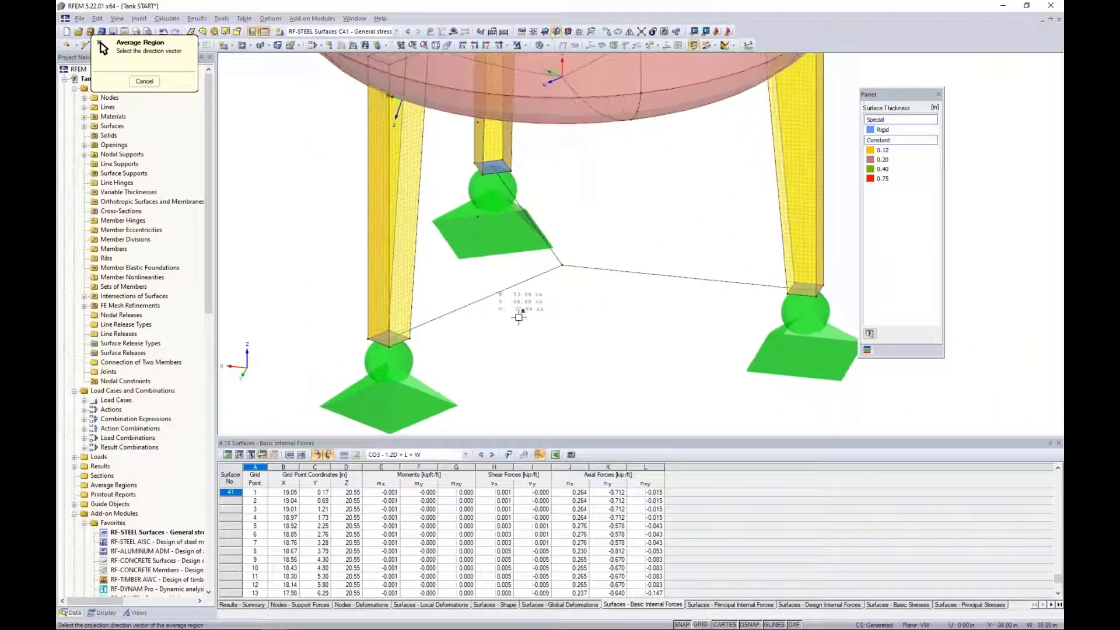
left_click(561, 265)
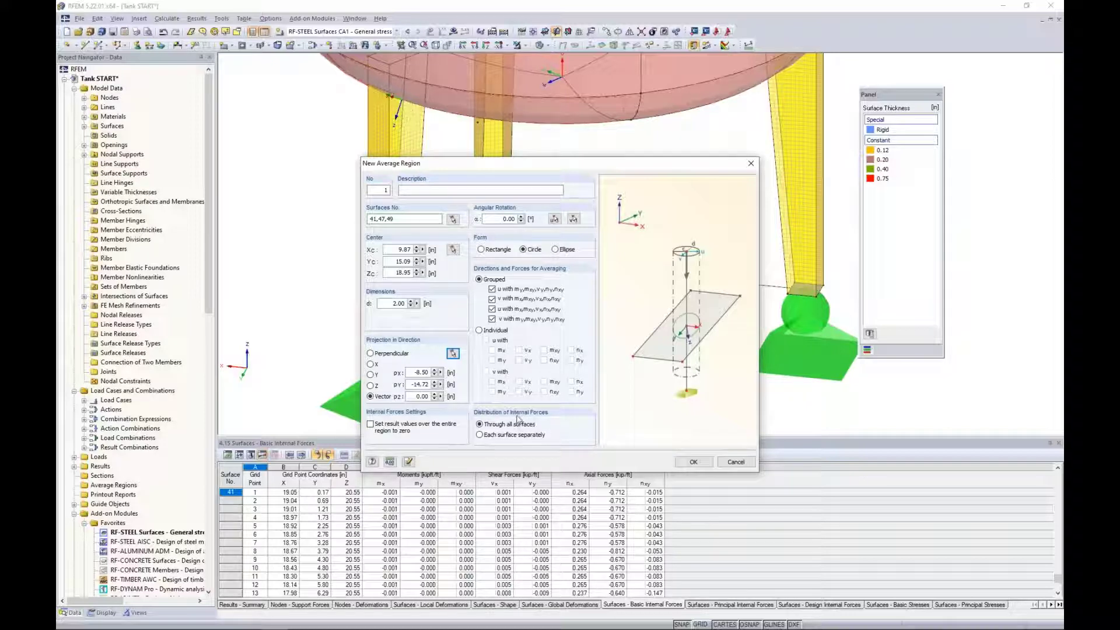
left_click(693, 462)
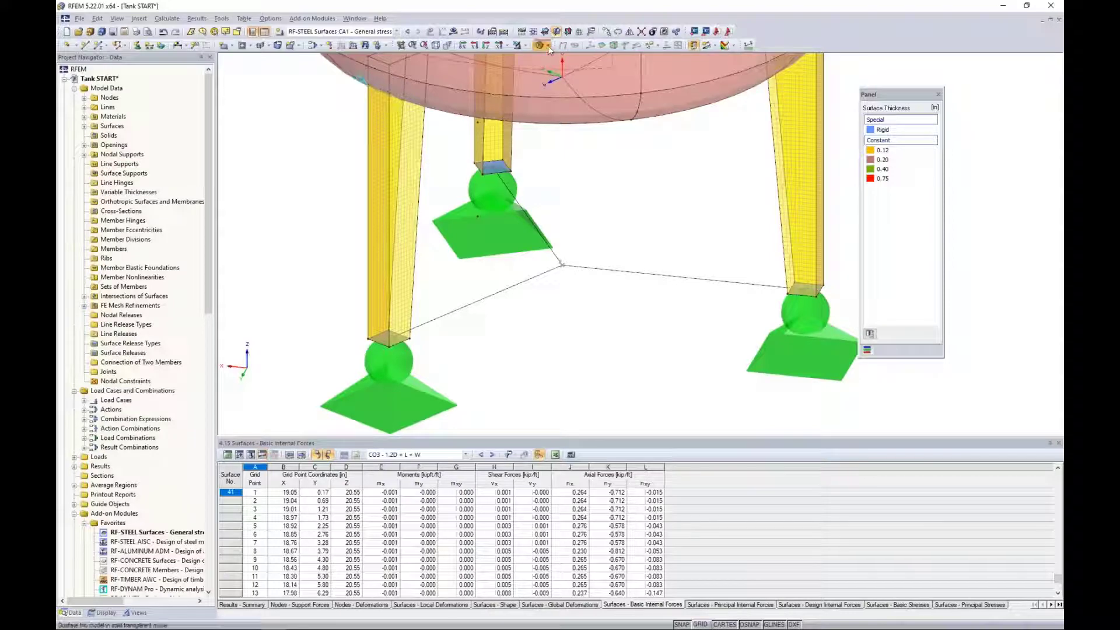
Step: Display the model as a wireframe and inspect the new average region's projection through the leg connection
left_click(547, 45)
left_click(553, 58)
scroll(353, 252, "up", 4)
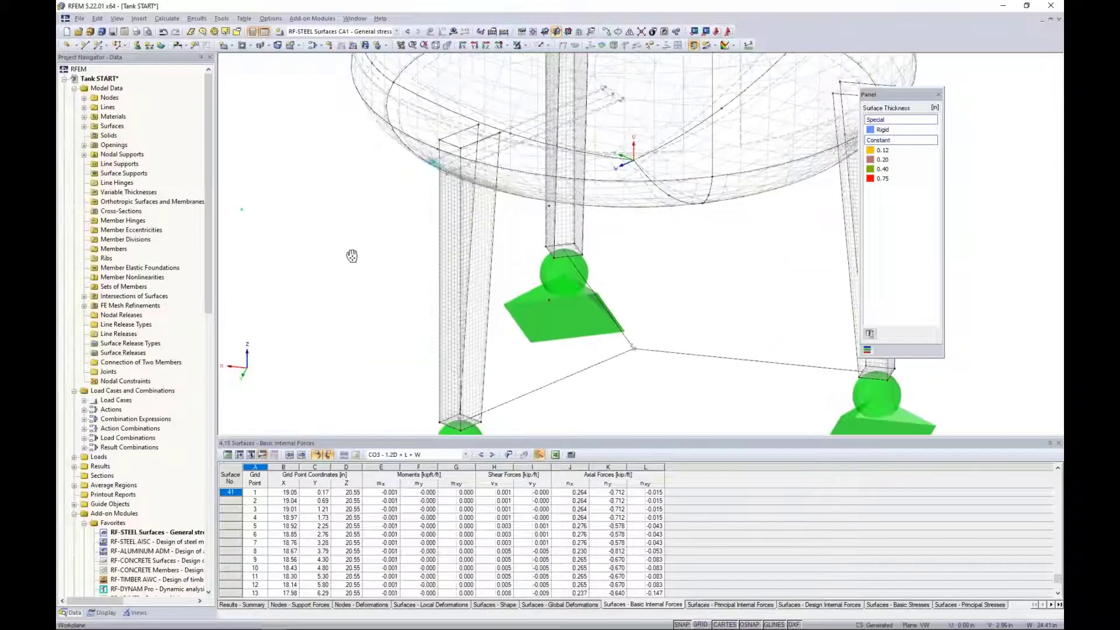
middle_click_drag(394, 220, 313, 267, "ctrl")
left_click(473, 161)
scroll(411, 156, "up", 2)
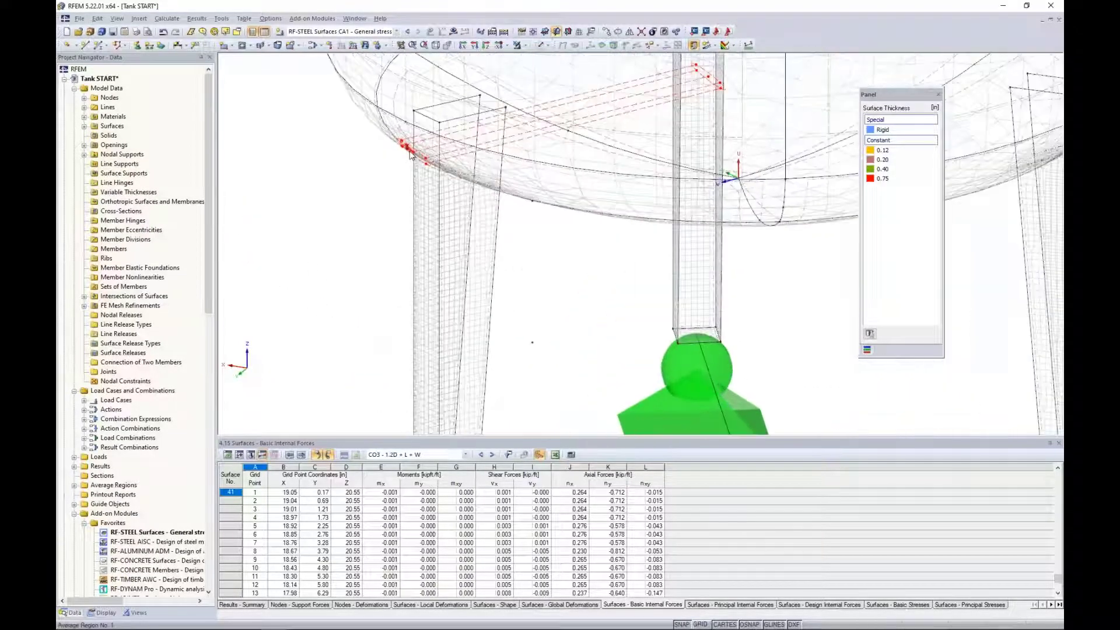
scroll(528, 183, "down", 4)
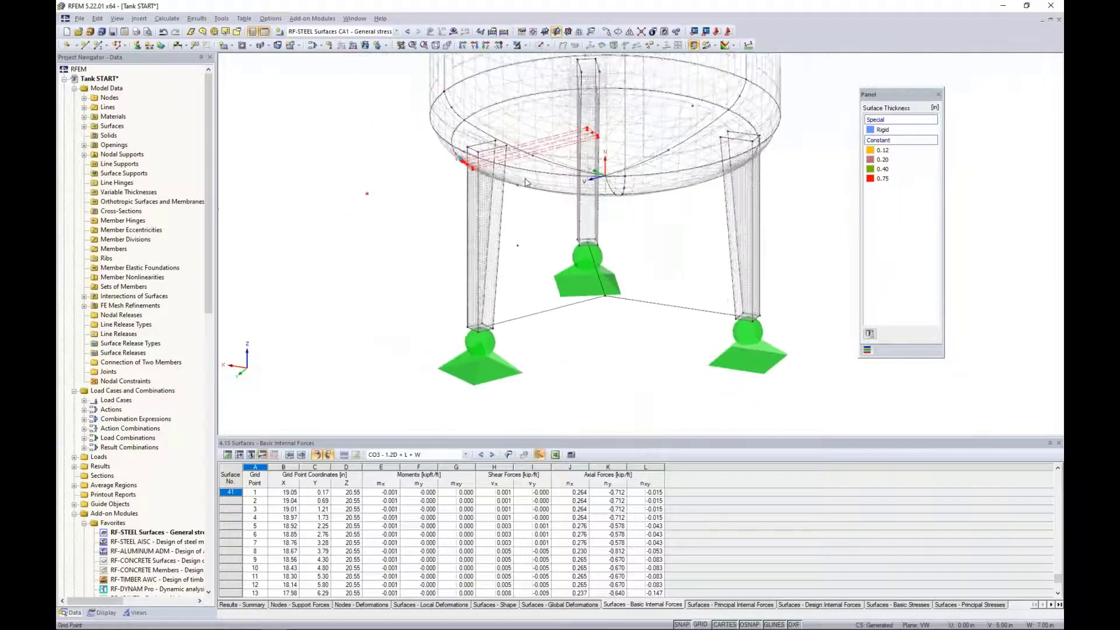
middle_click_drag(569, 205, 510, 304, "ctrl")
scroll(510, 304, "up", 3)
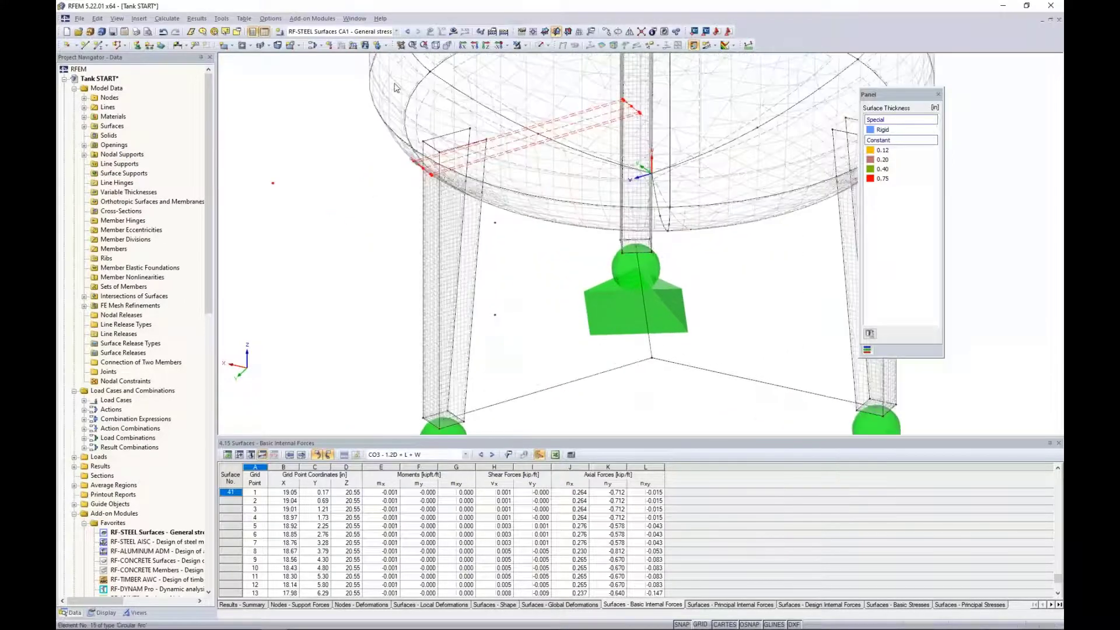
Step: Display the surface stress results for load combination CO3 - 1.2D + L + W
left_click(380, 33)
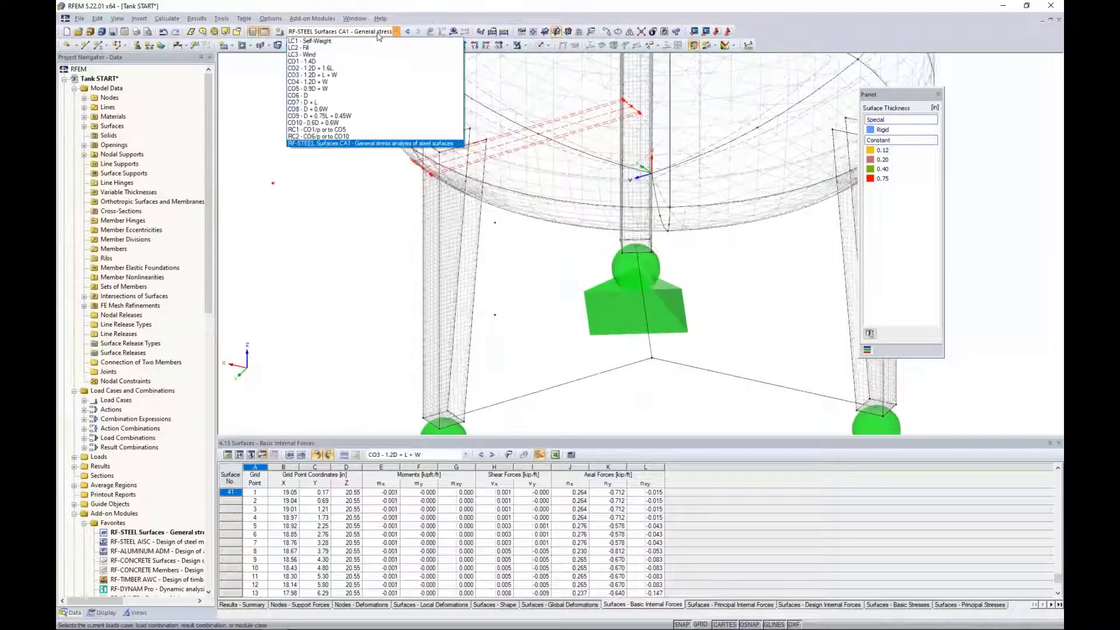
left_click(356, 75)
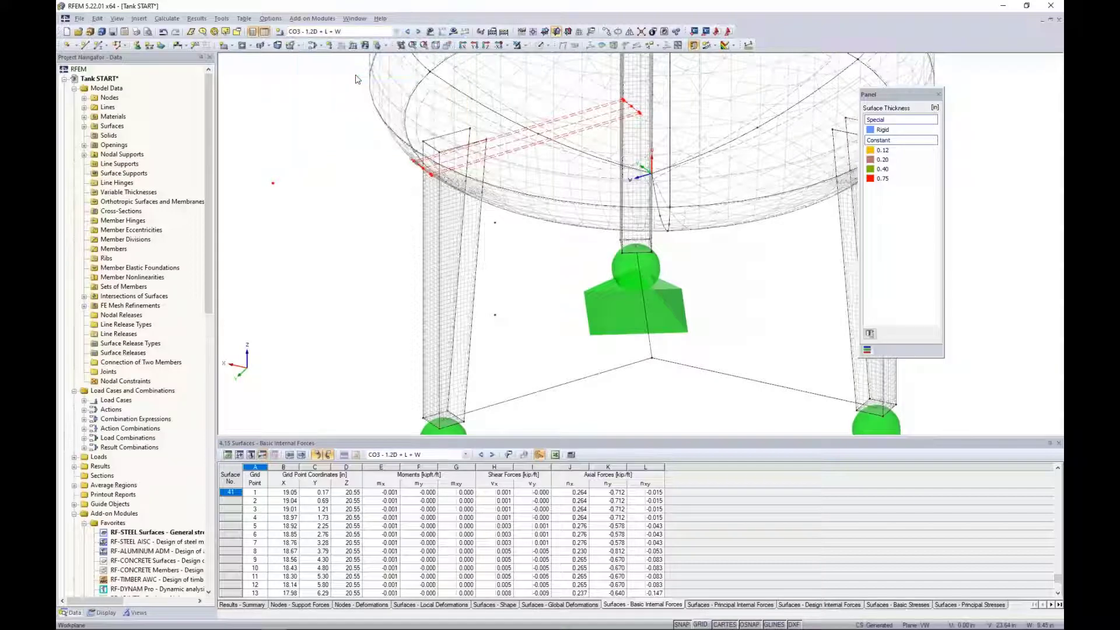
left_click(454, 31)
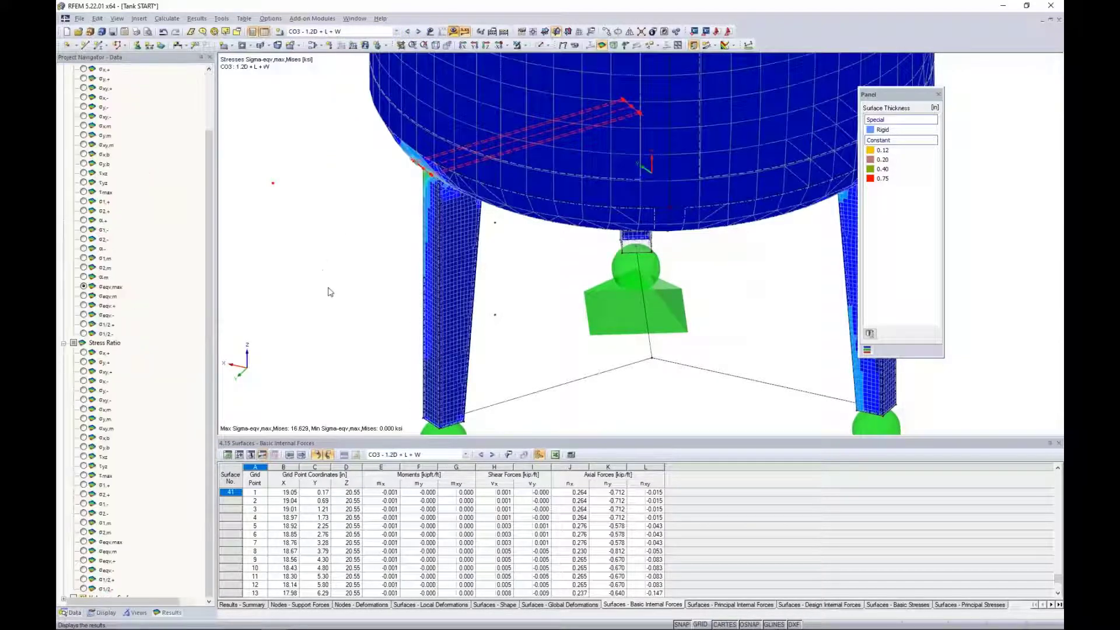
Step: Compare the stresses at the leg's upper corner with the average regions switched off and back on
middle_click_drag(352, 296, 464, 226, "ctrl")
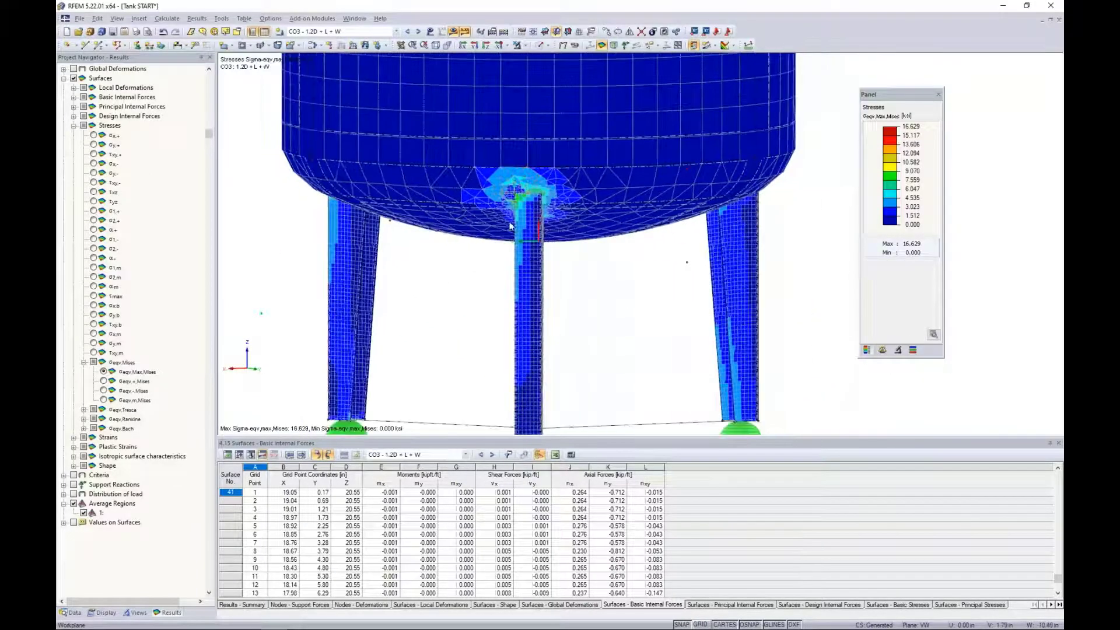
scroll(517, 196, "up", 5)
scroll(519, 205, "up", 5)
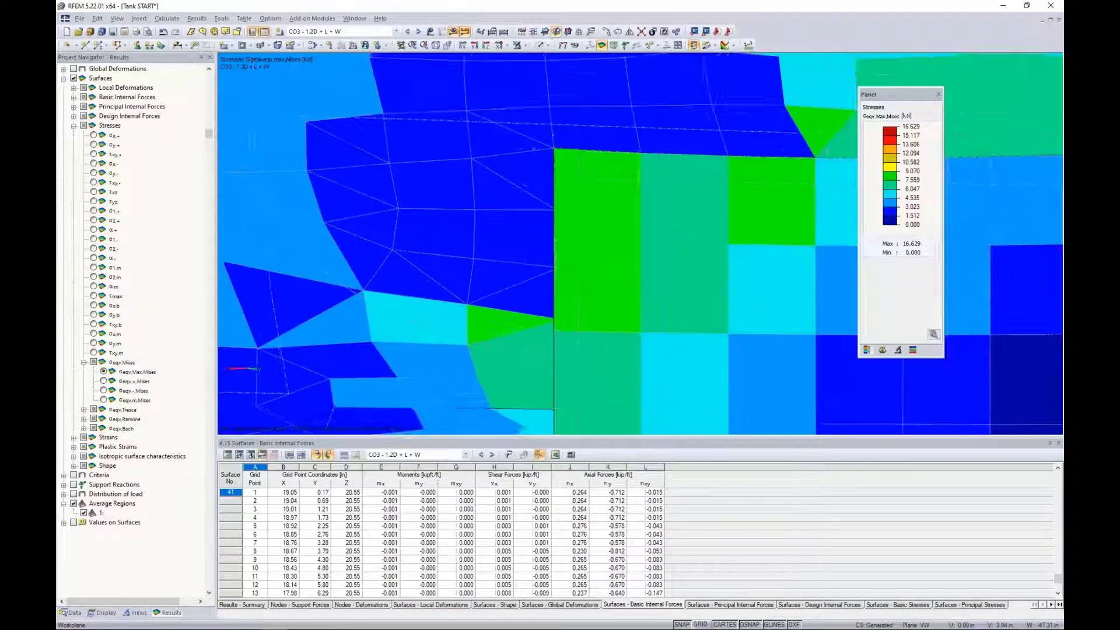
middle_click_drag(519, 202, 569, 266)
scroll(554, 256, "down", 1)
scroll(554, 260, "down", 1)
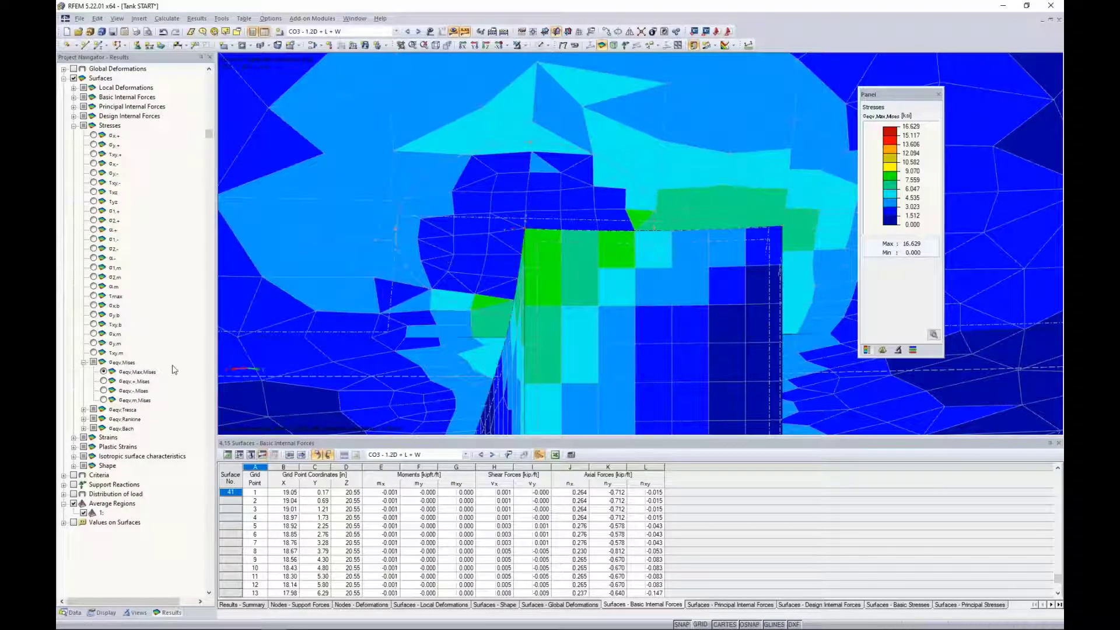
left_click(74, 504)
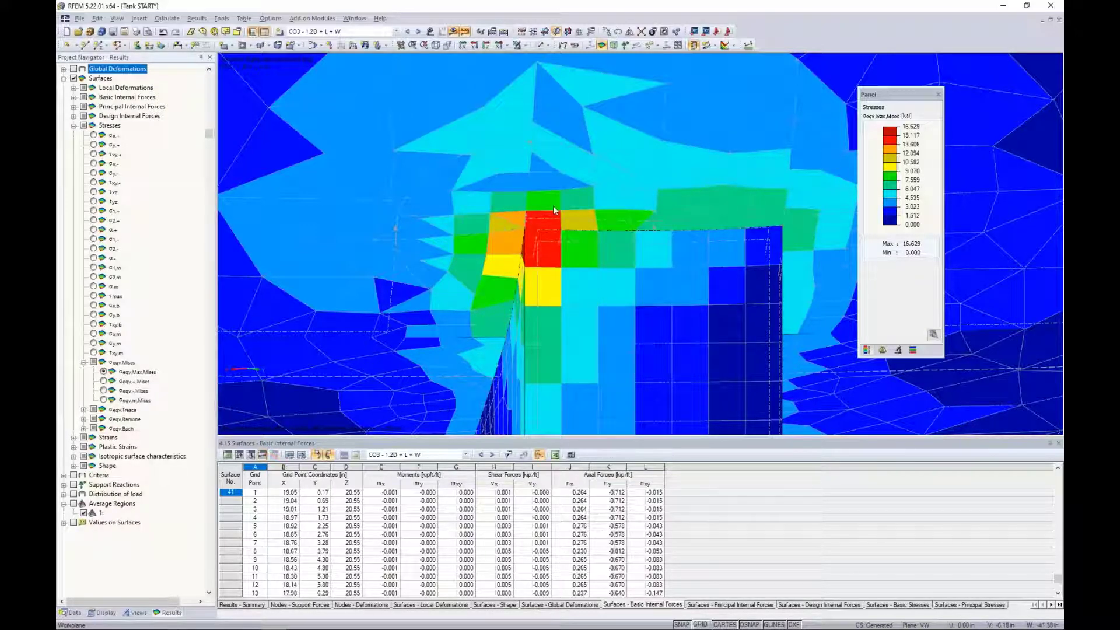
left_click(74, 503)
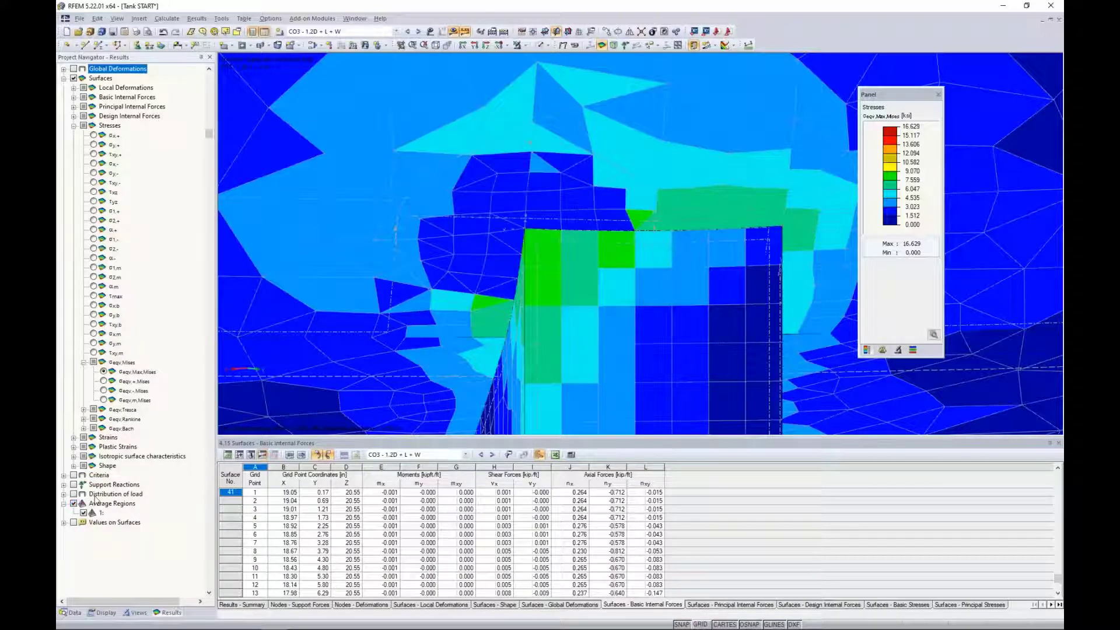
Step: Examine the stress at another leg's connection without averaging, and highlight the average region at the first leg for comparison
scroll(600, 223, "down", 4)
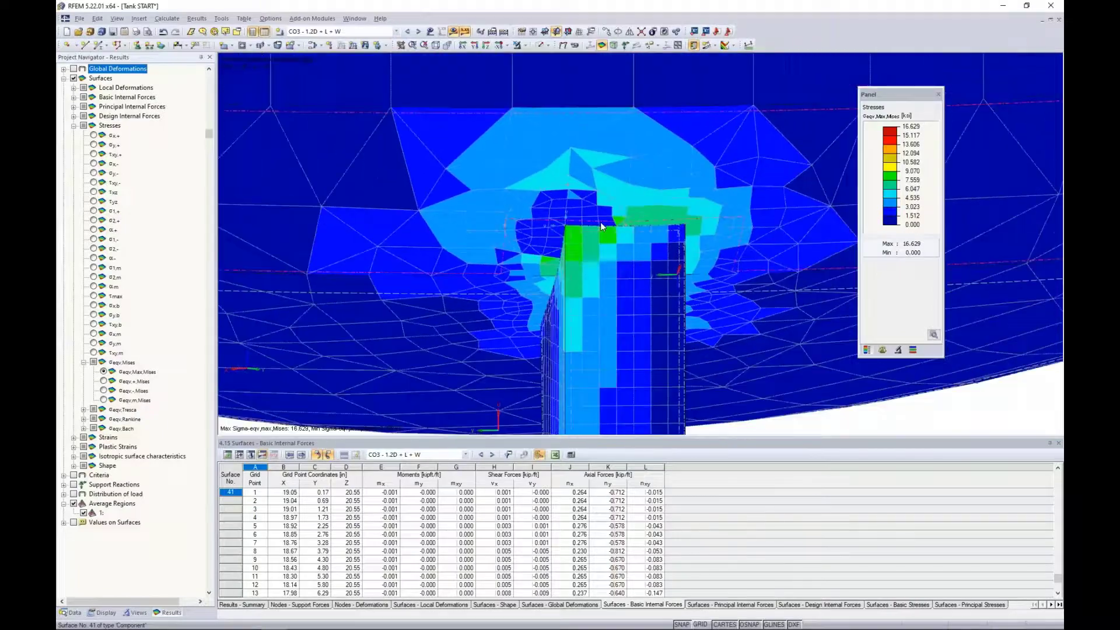
scroll(600, 225, "down", 3)
scroll(349, 327, "up", 2)
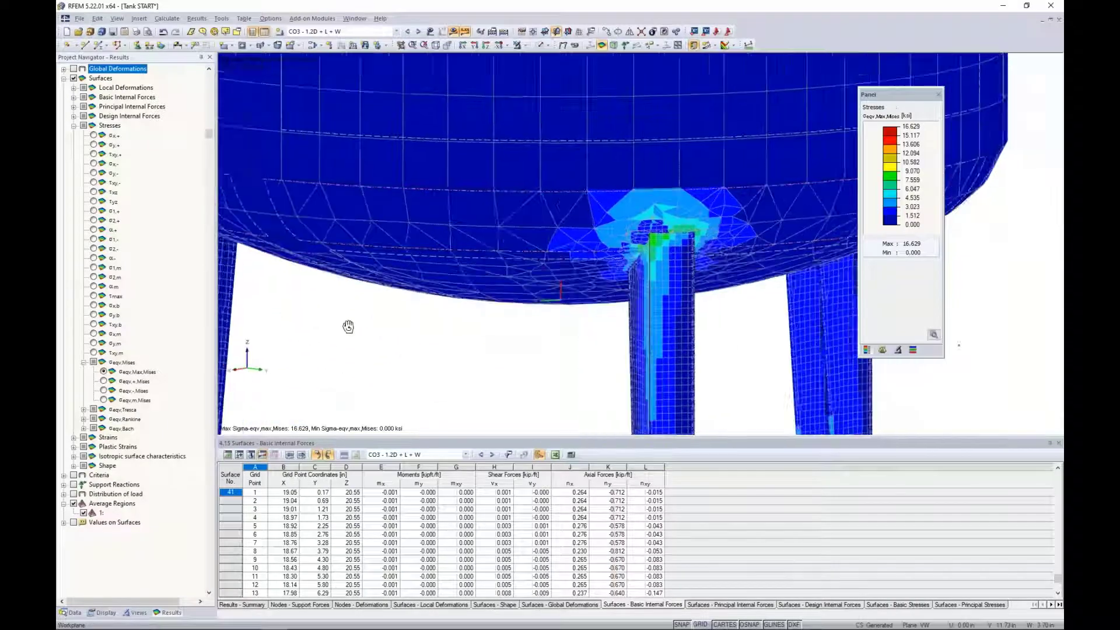
middle_click_drag(348, 327, 686, 330, "ctrl")
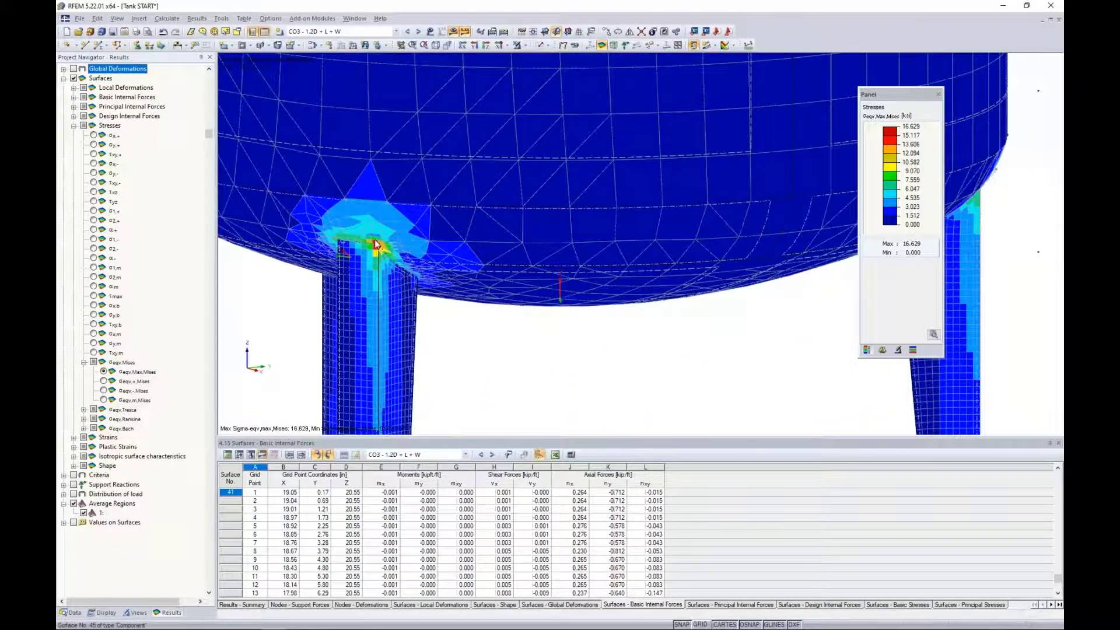
scroll(375, 244, "up", 4)
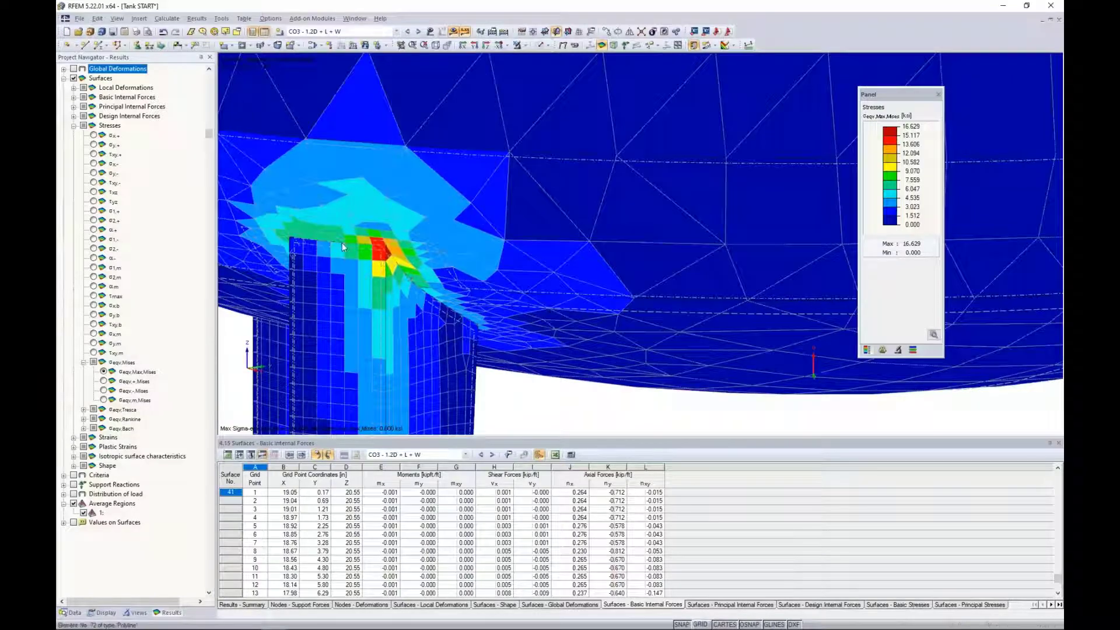
scroll(342, 243, "down", 5)
middle_click_drag(334, 280, 388, 321)
scroll(491, 297, "up", 3)
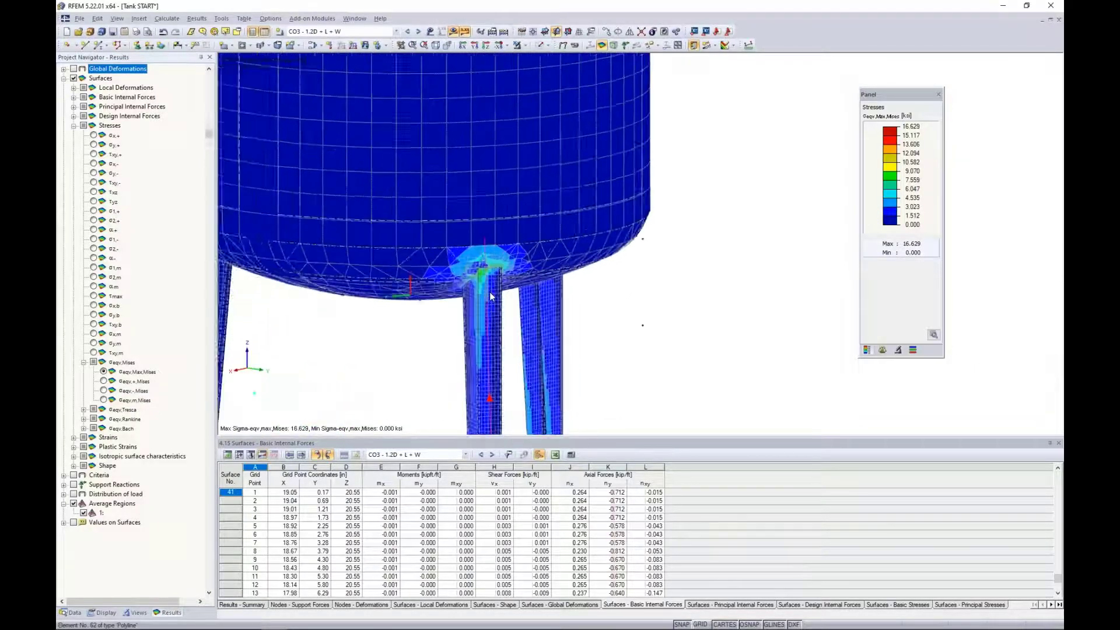
scroll(490, 297, "up", 1)
left_click(476, 263)
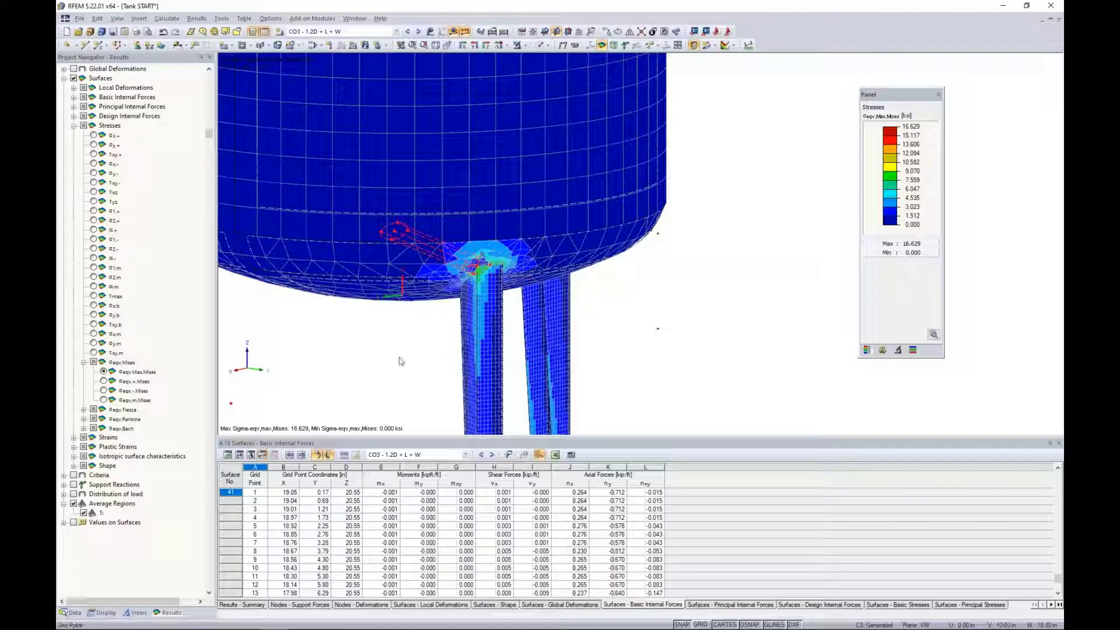
left_click(398, 331)
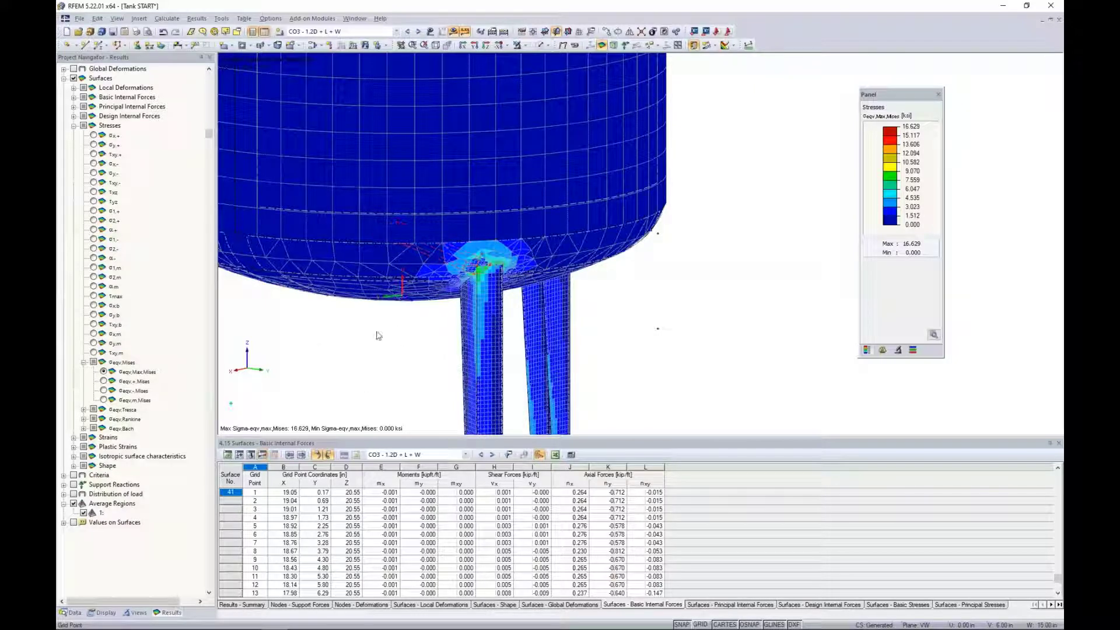
Step: Apply smoothed internal forces in the defined average regions in the RF-STEEL Surfaces details and recalculate the module's results
left_click(73, 617)
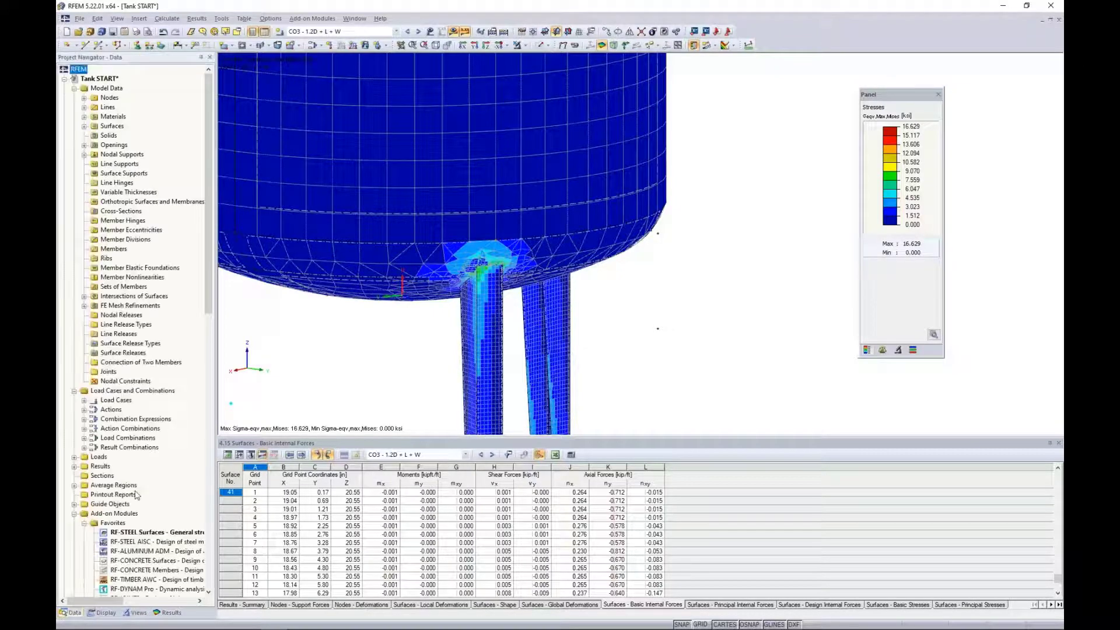
double_click(152, 532)
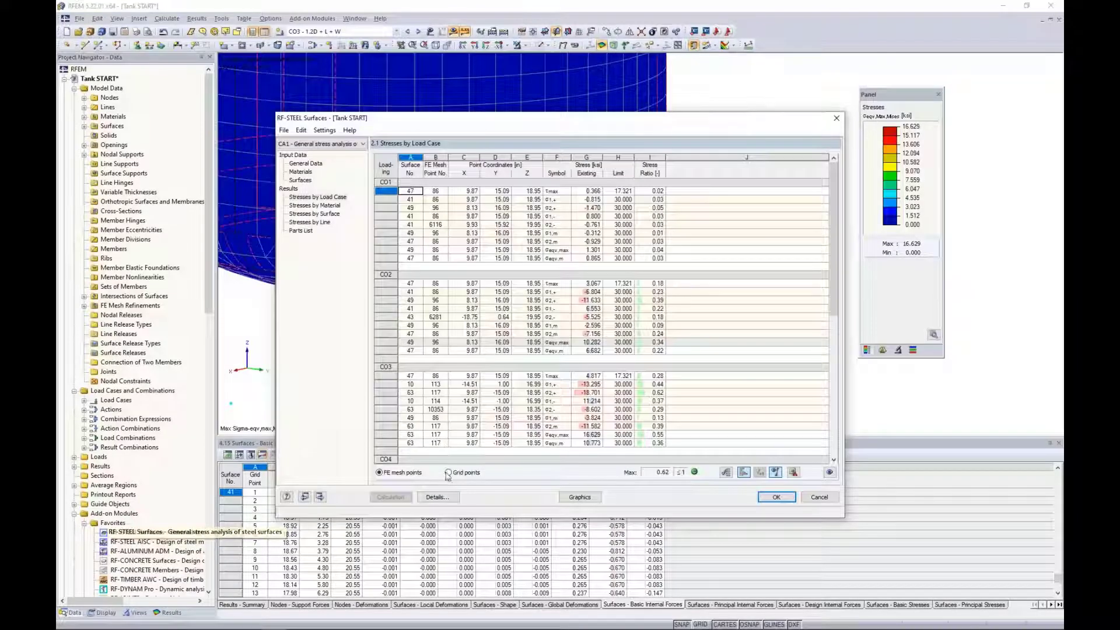
left_click(440, 498)
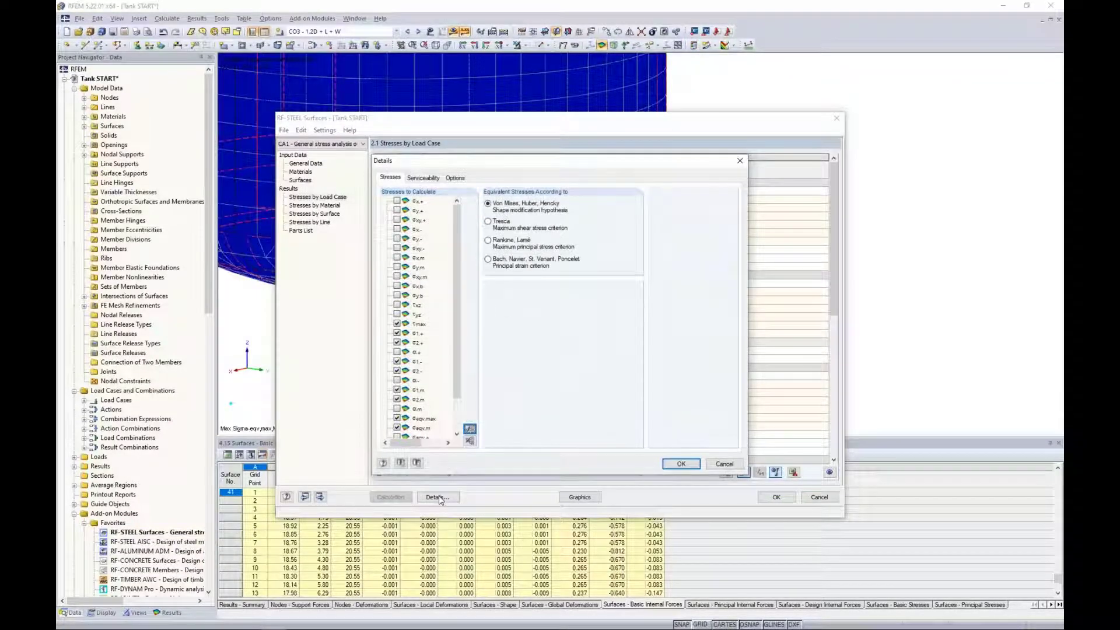
left_click(455, 178)
left_click(567, 415)
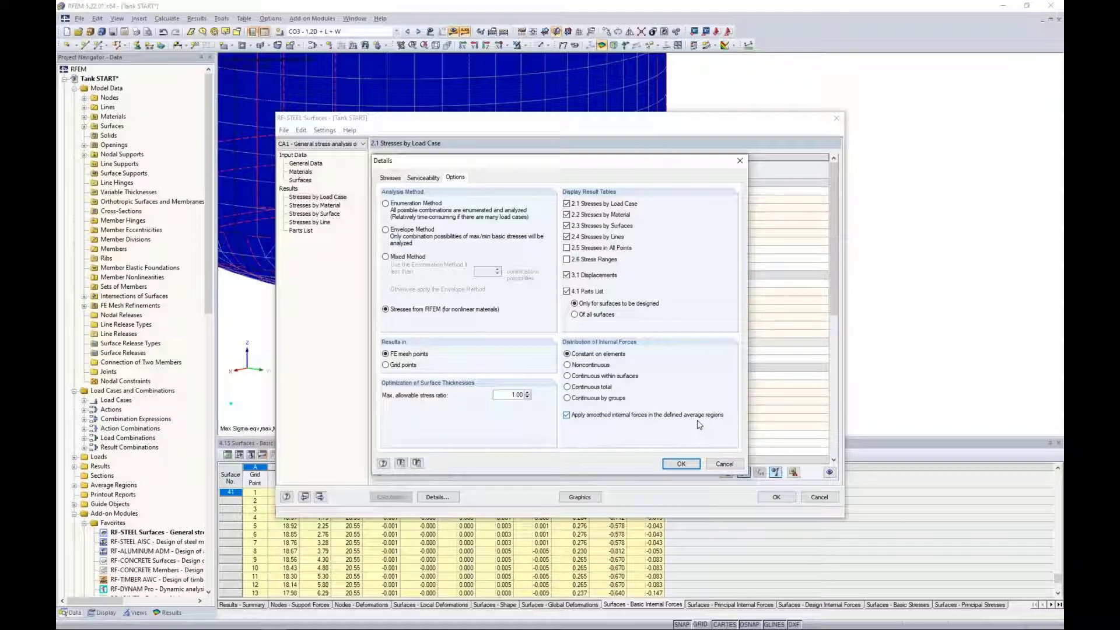
left_click(683, 465)
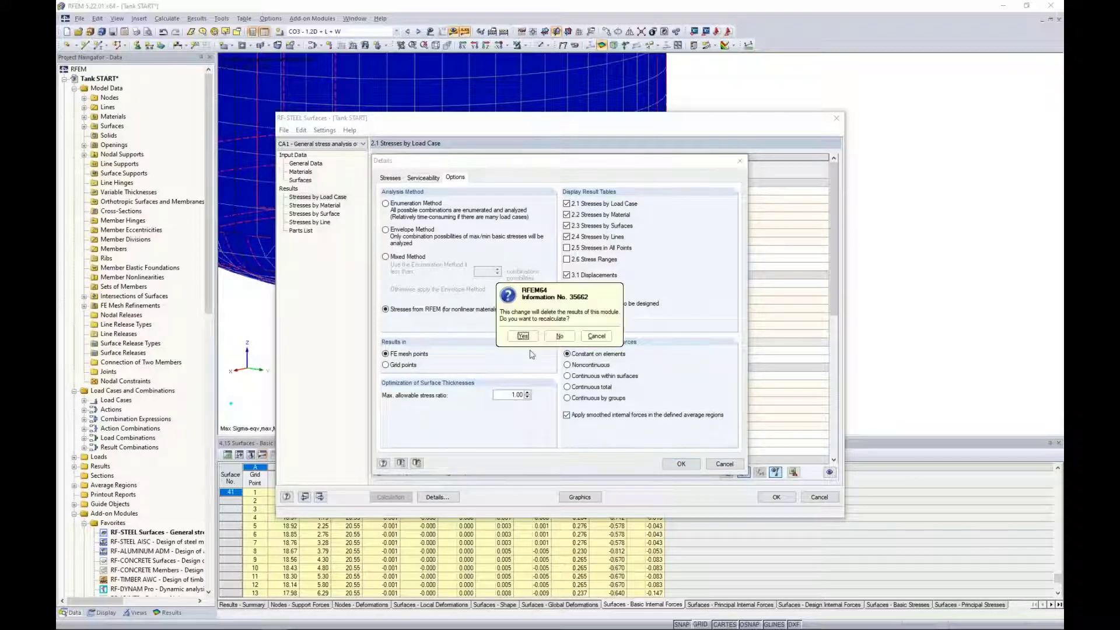
left_click(523, 336)
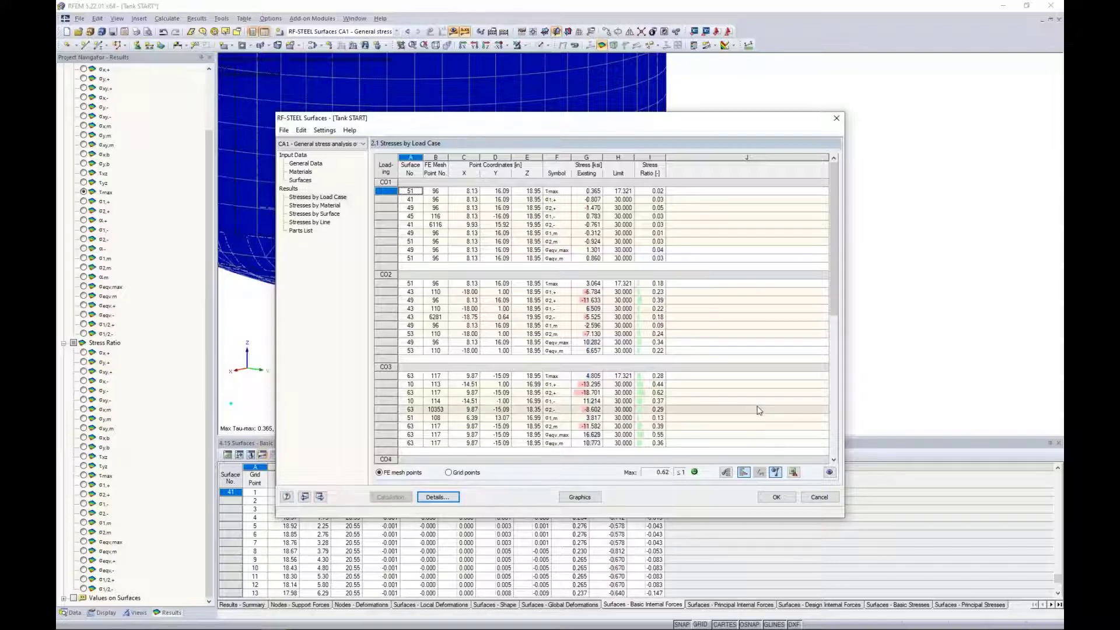
left_click(778, 499)
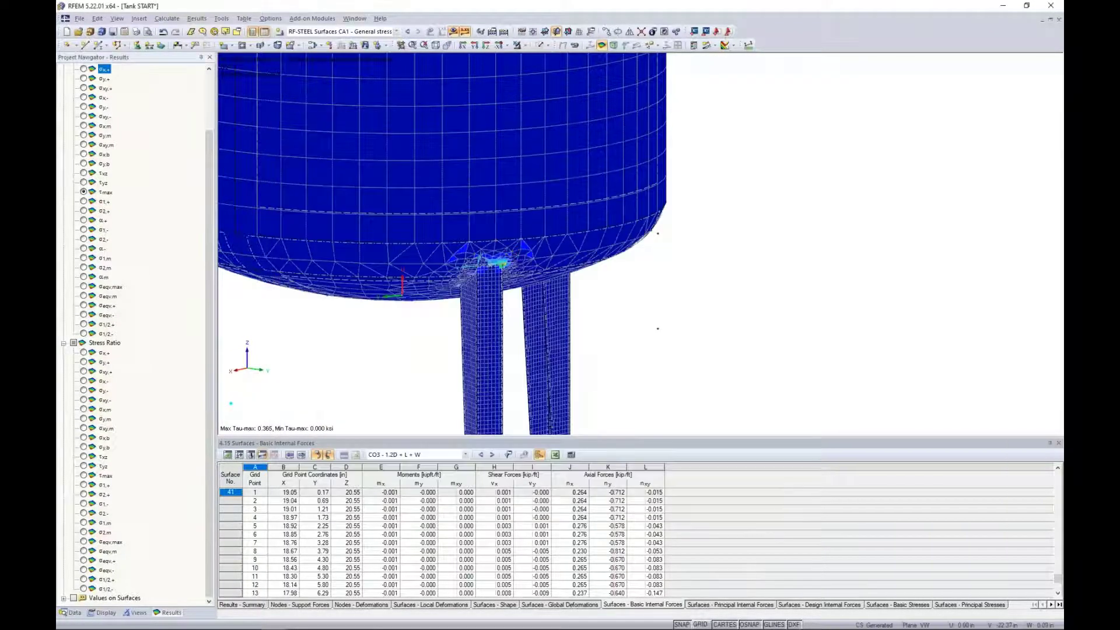
Step: Display the whole tank as a solid transparent model with the stress results hidden
middle_click_drag(626, 317, 513, 326)
scroll(734, 335, "down", 5)
scroll(392, 328, "down", 4)
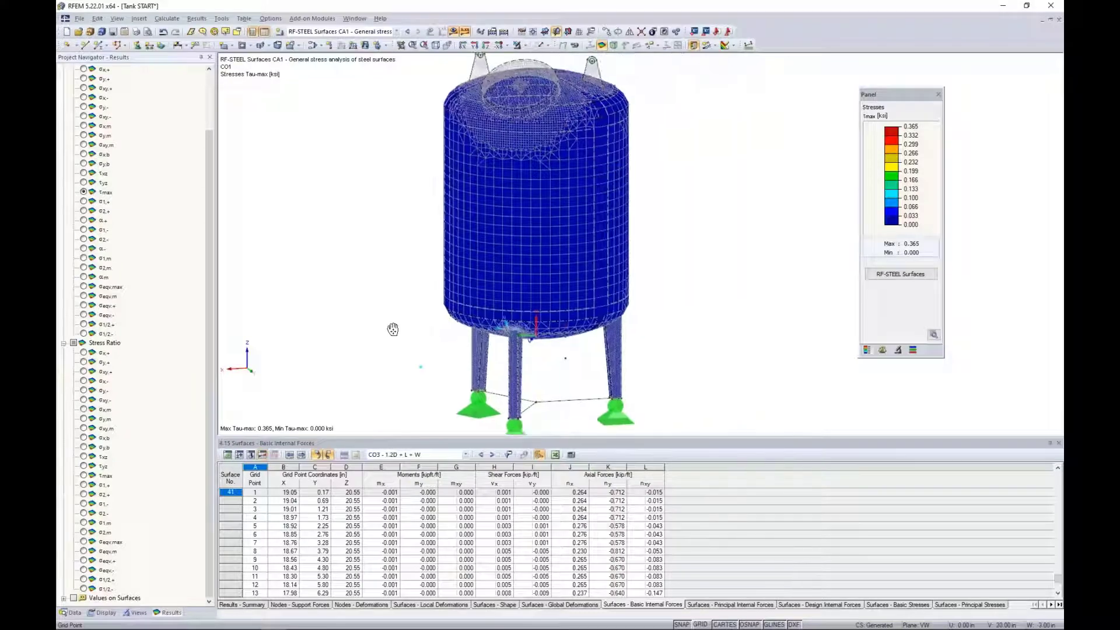
left_click(526, 46)
left_click(548, 46)
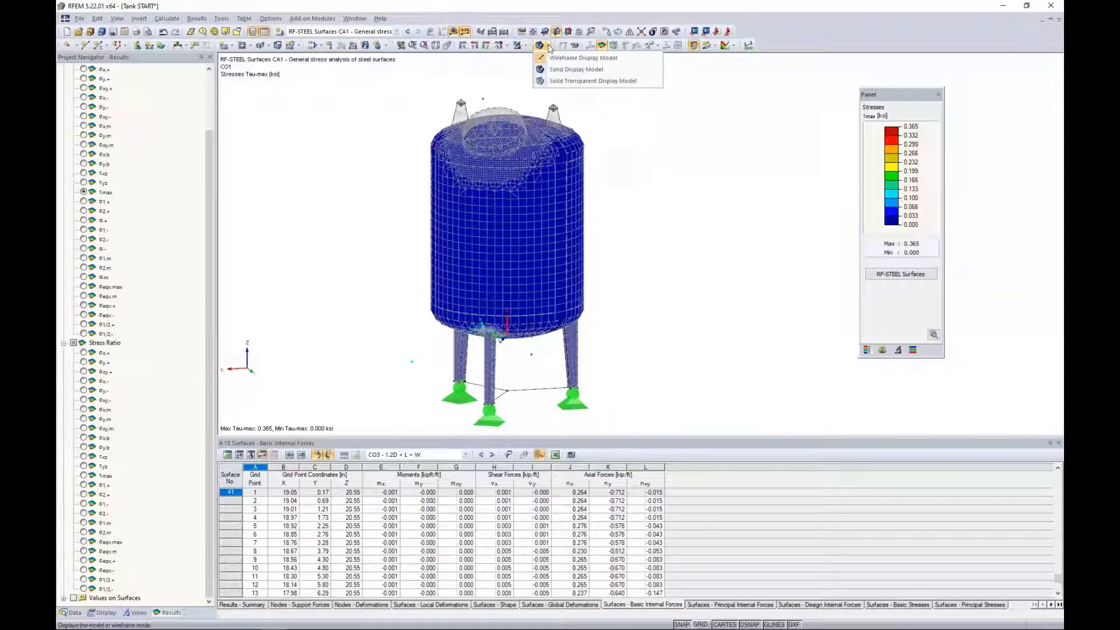
left_click(553, 85)
left_click(453, 31)
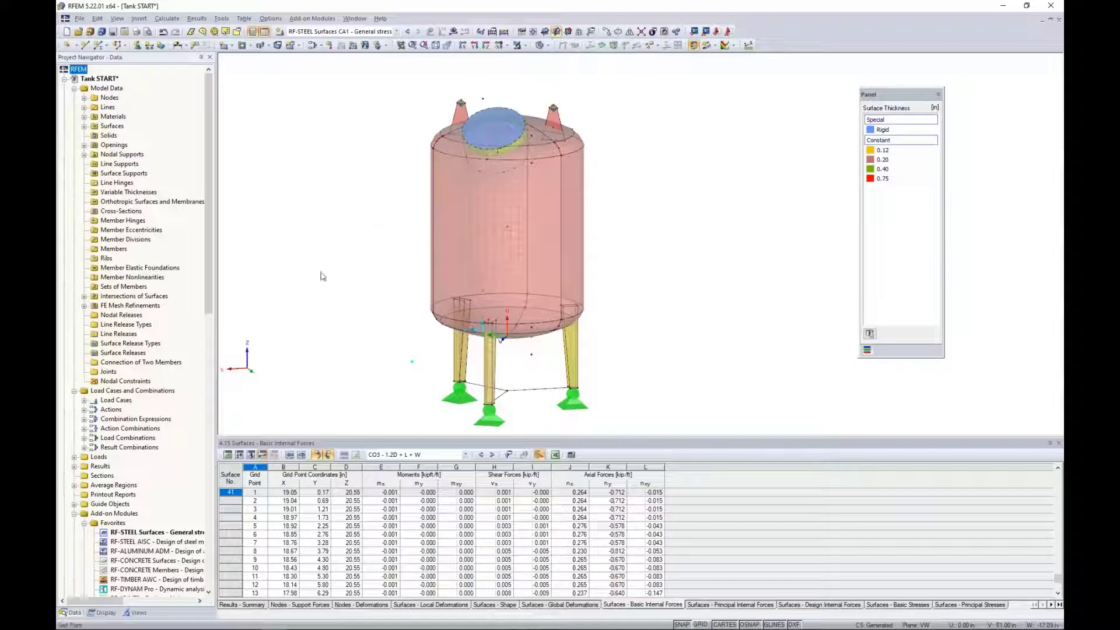
Step: Open the RF-STABILITY add-on module, keep 4 lowest eigenvalues, and import axial forces from load combination CO3 - 1.2D + L + W
scroll(148, 445, "down", 2)
scroll(148, 445, "down", 1)
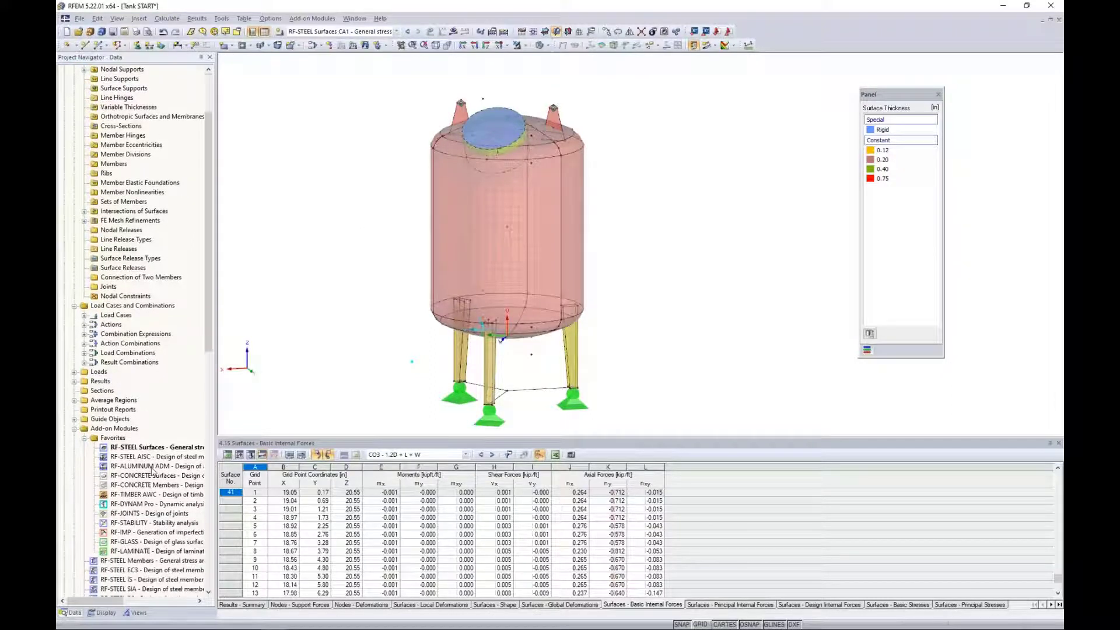
left_click(128, 524)
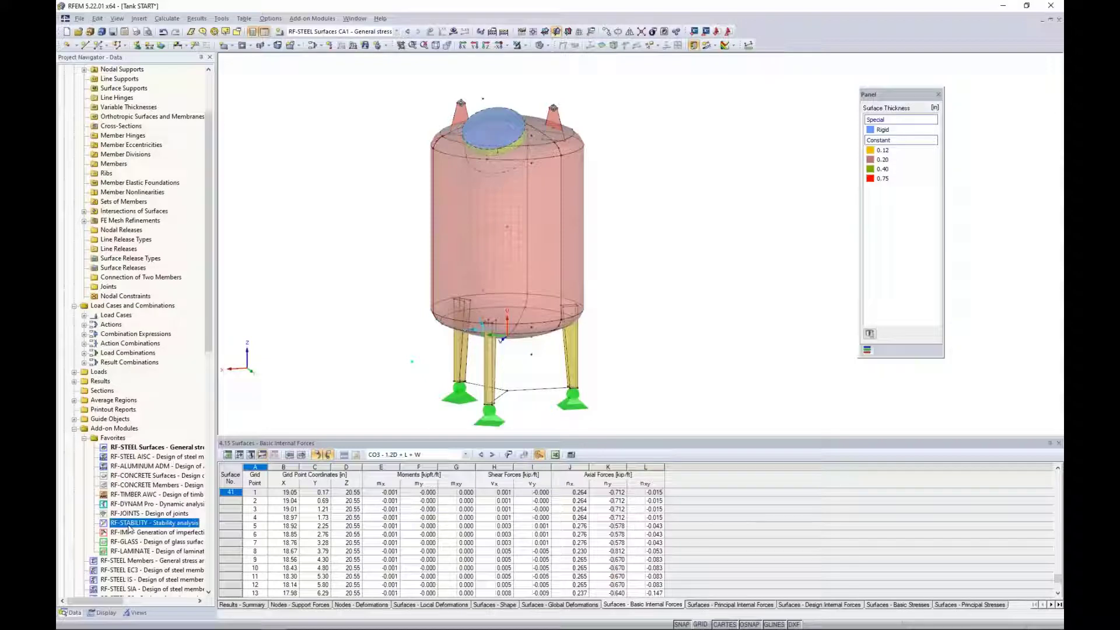
double_click(129, 525)
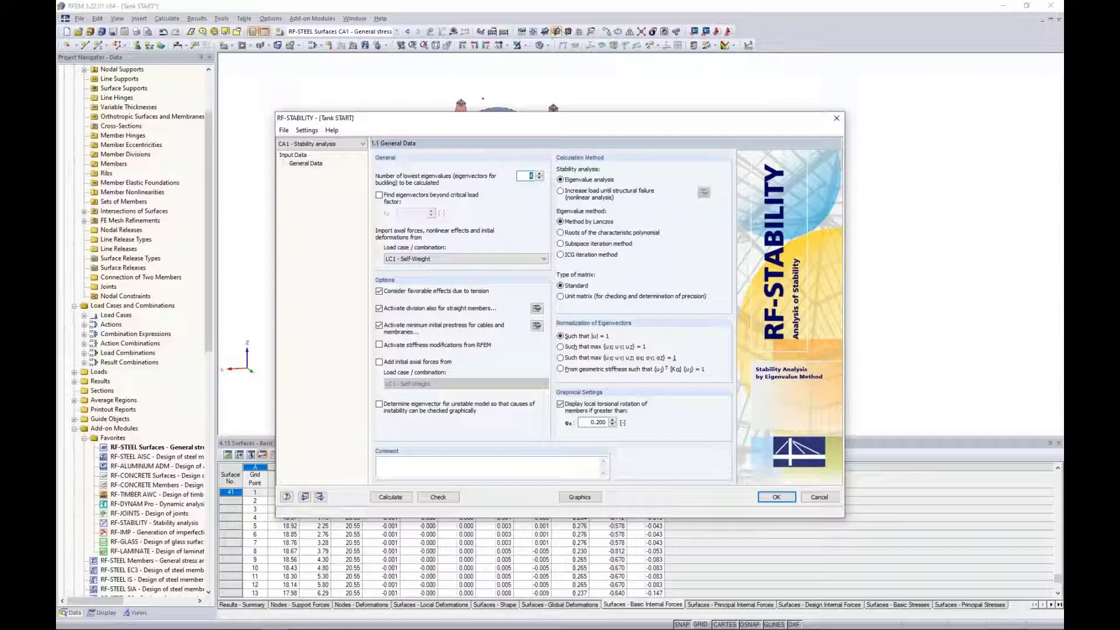
left_click(523, 176)
key("BackSpace")
type("8")
left_click(433, 260)
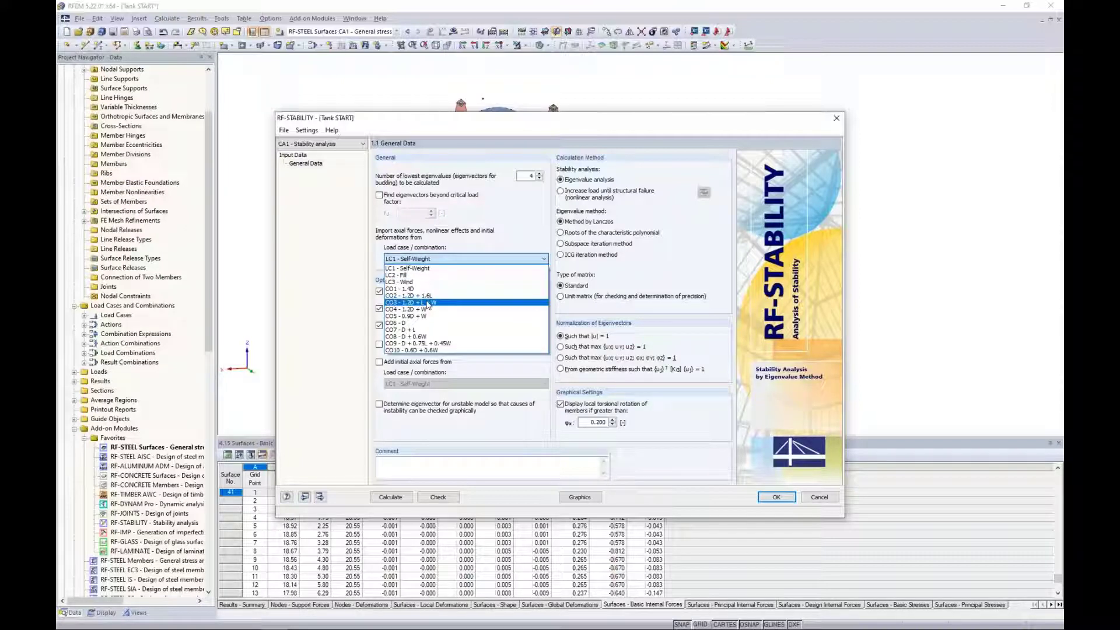
left_click(428, 303)
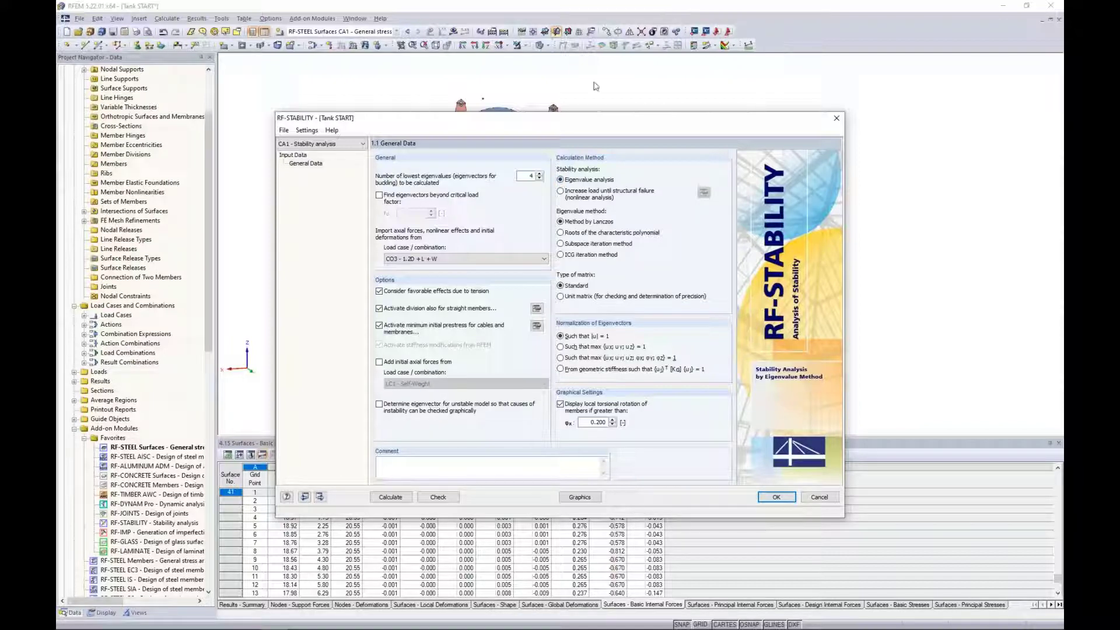
Step: Review the incremental loading parameters for the nonlinear analysis until structural failure, and return the stability analysis to eigenvalue analysis
left_click(562, 198)
left_click(534, 340)
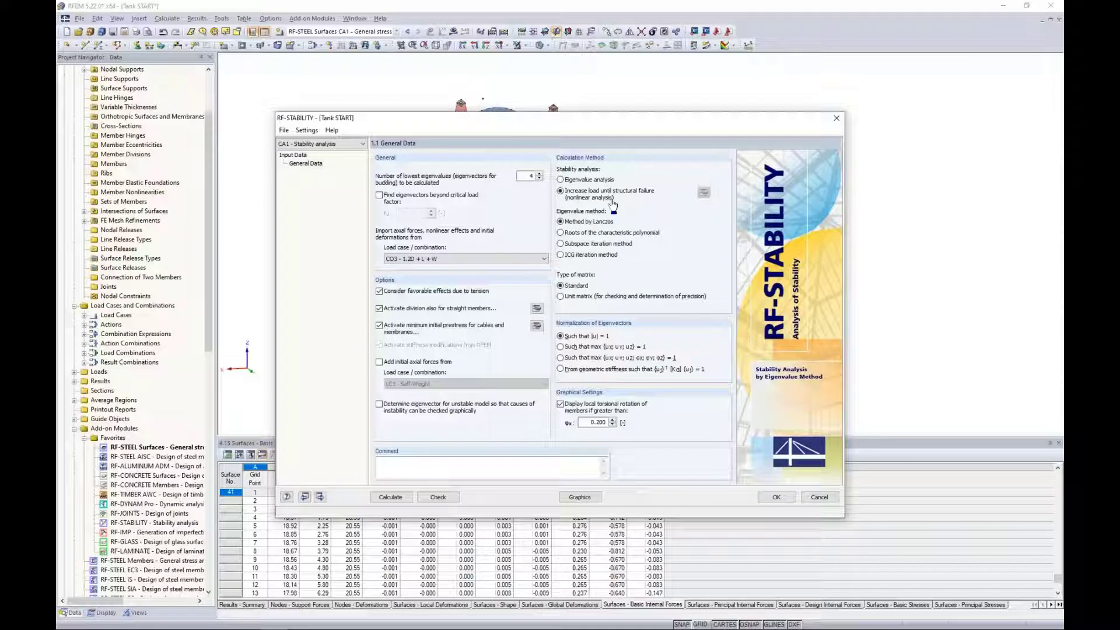
left_click(704, 192)
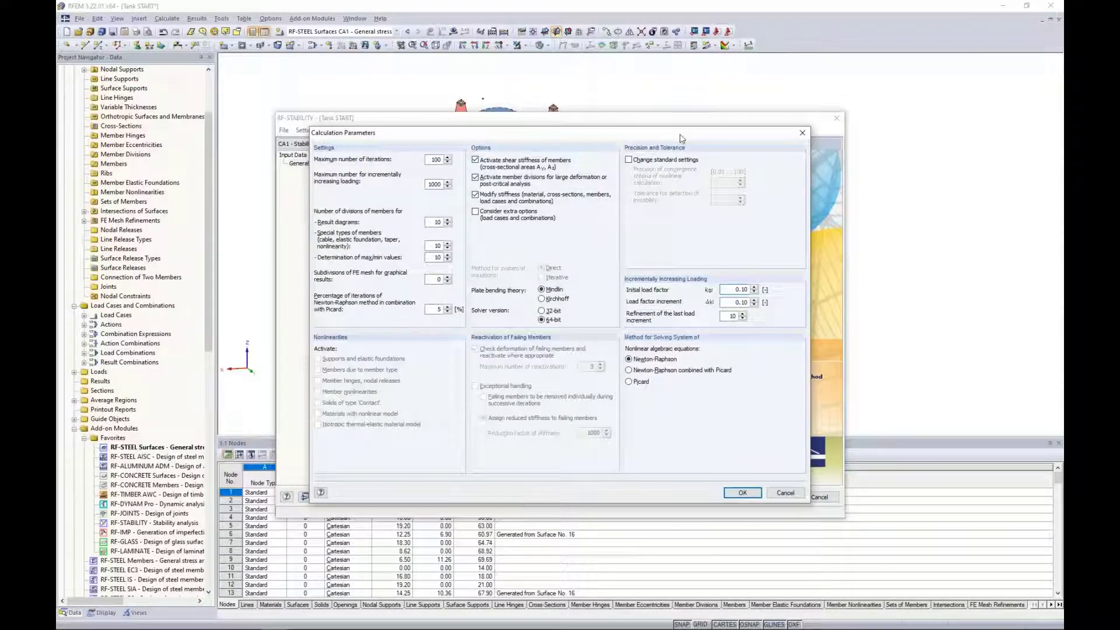
left_click_drag(681, 138, 677, 265)
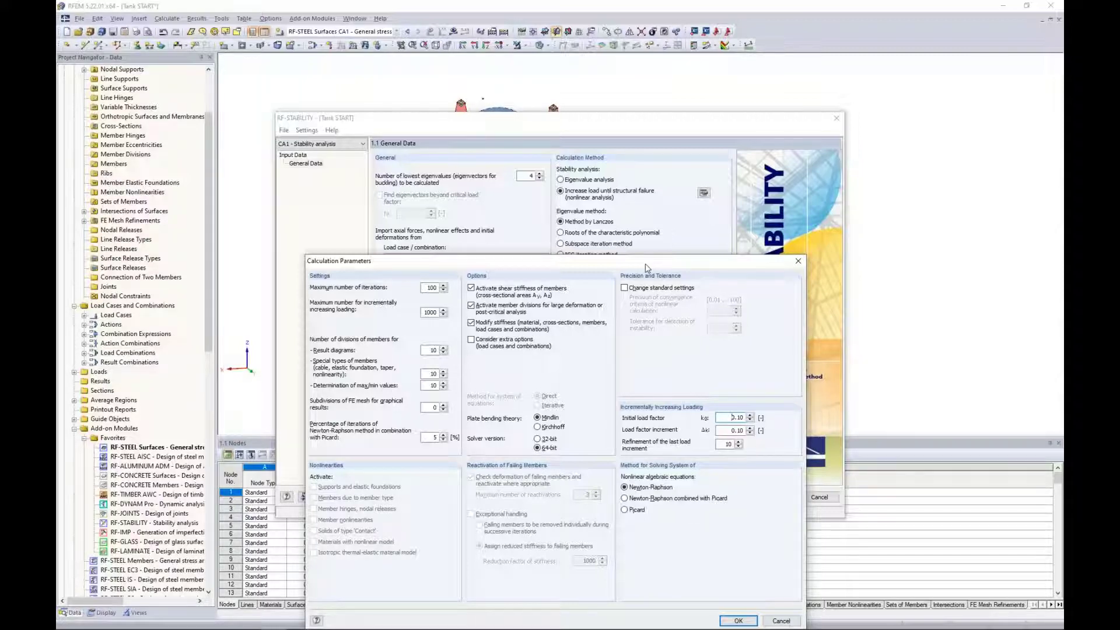
left_click_drag(647, 265, 657, 191)
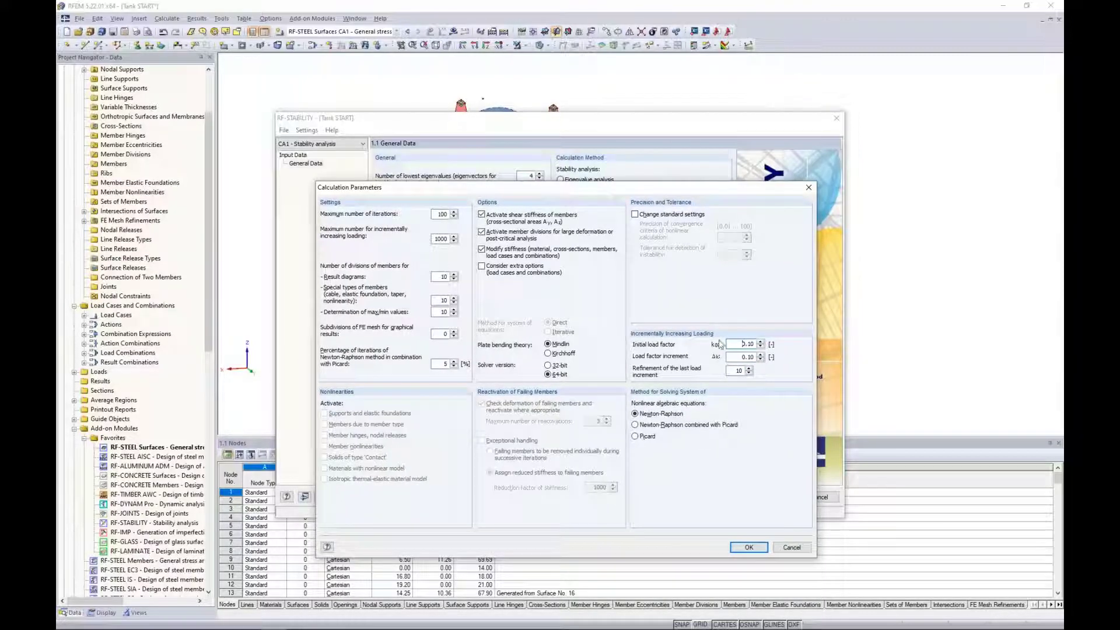
left_click(791, 548)
left_click(560, 181)
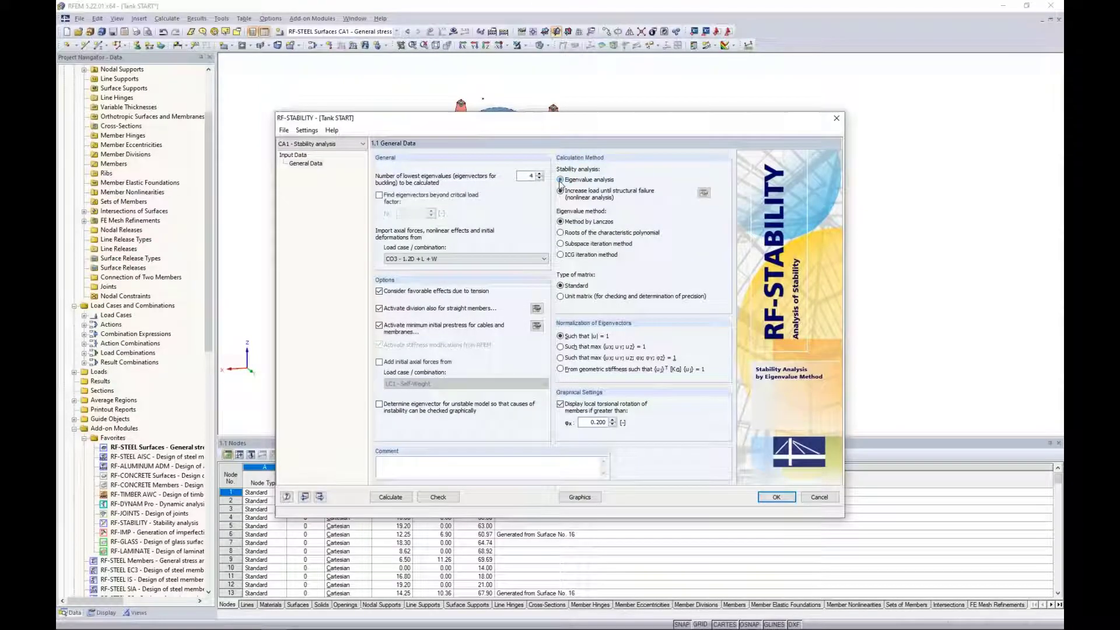
Step: Calculate the stability analysis and compare the buckling mode shapes of the four eigenvalues on the tank model
left_click(390, 497)
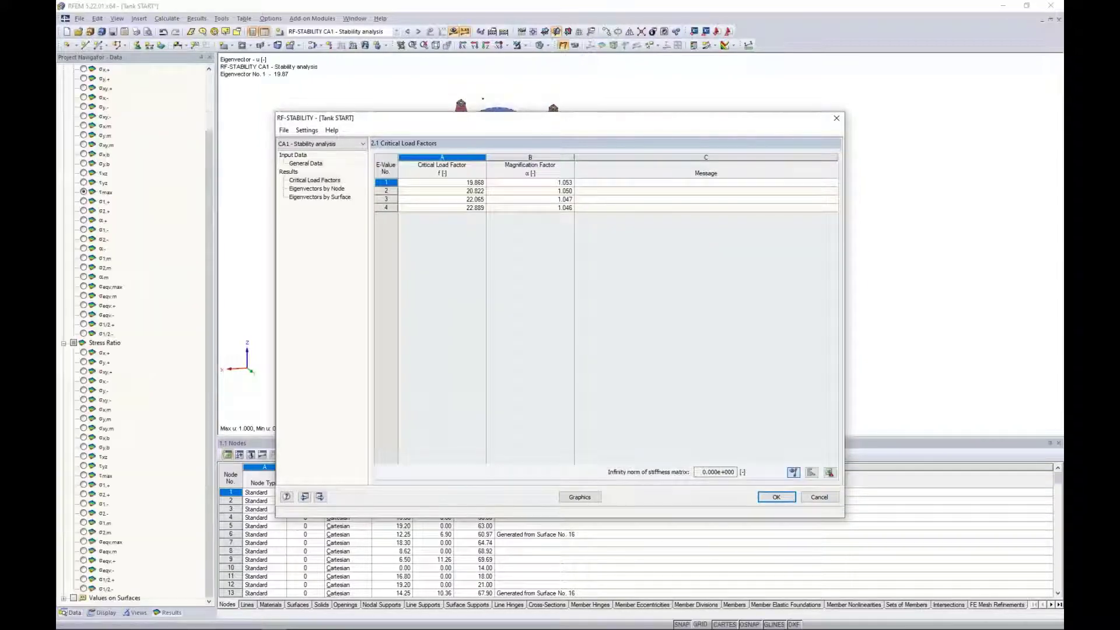
left_click_drag(500, 120, 513, 451)
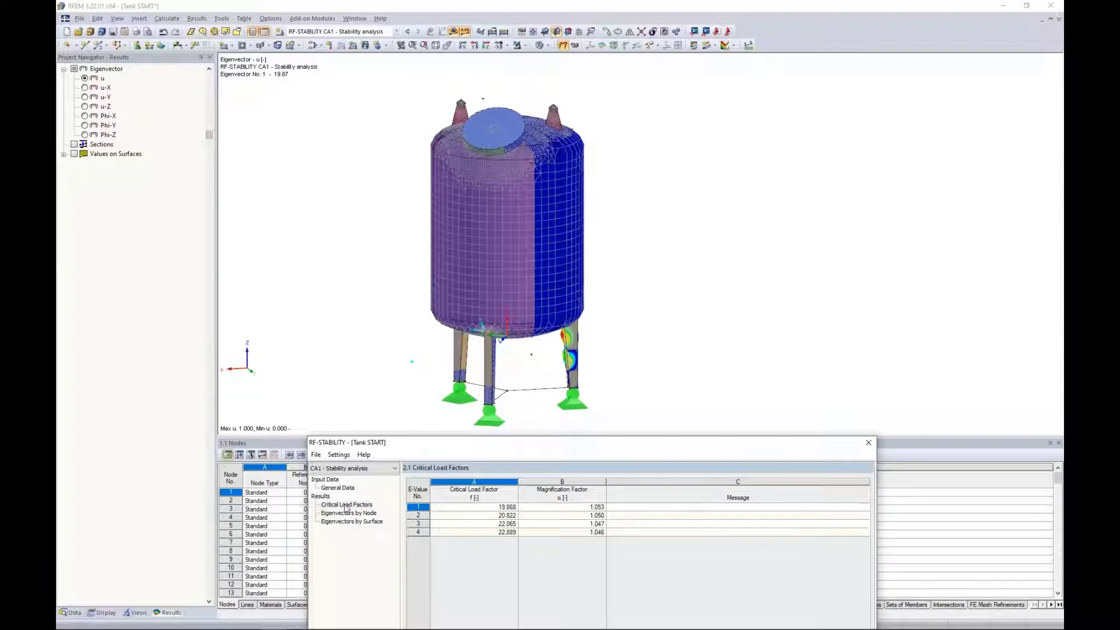
left_click(473, 516)
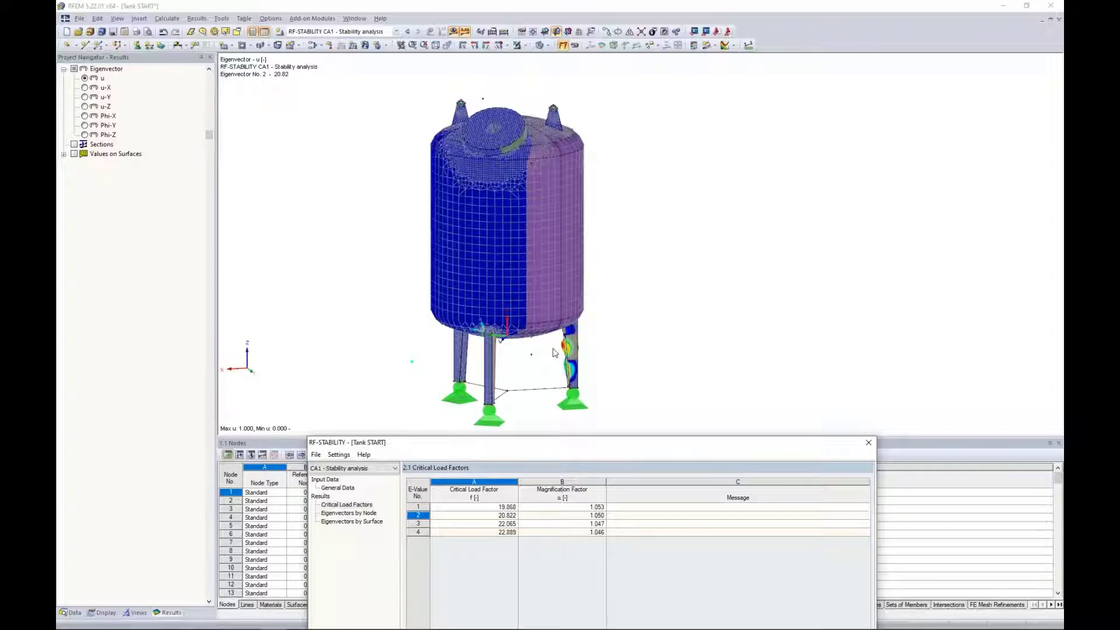
left_click(490, 524)
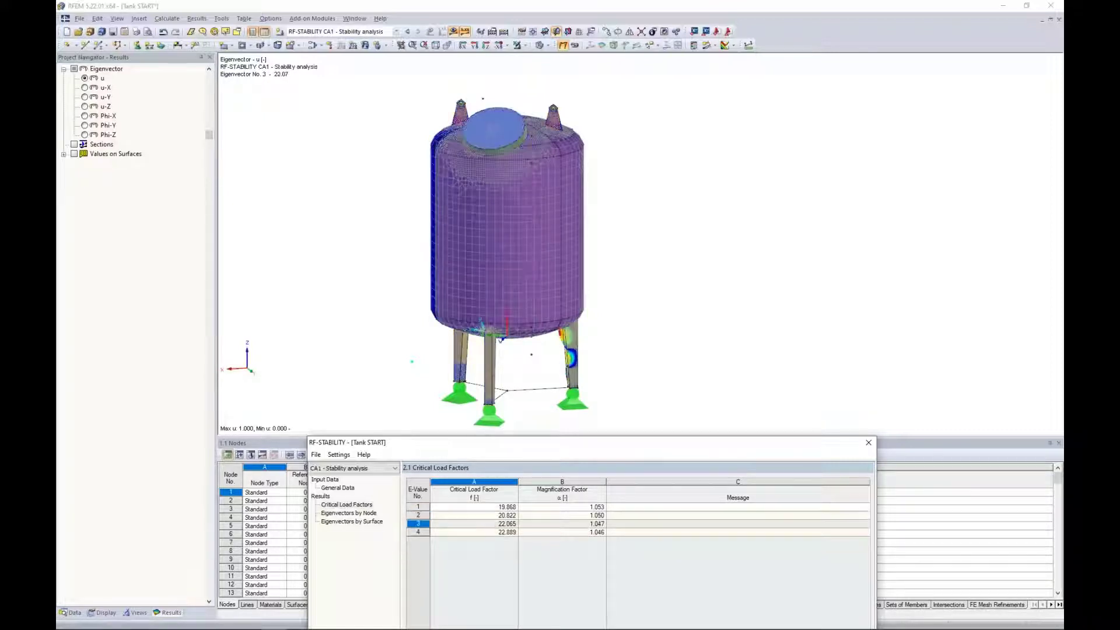
left_click(491, 532)
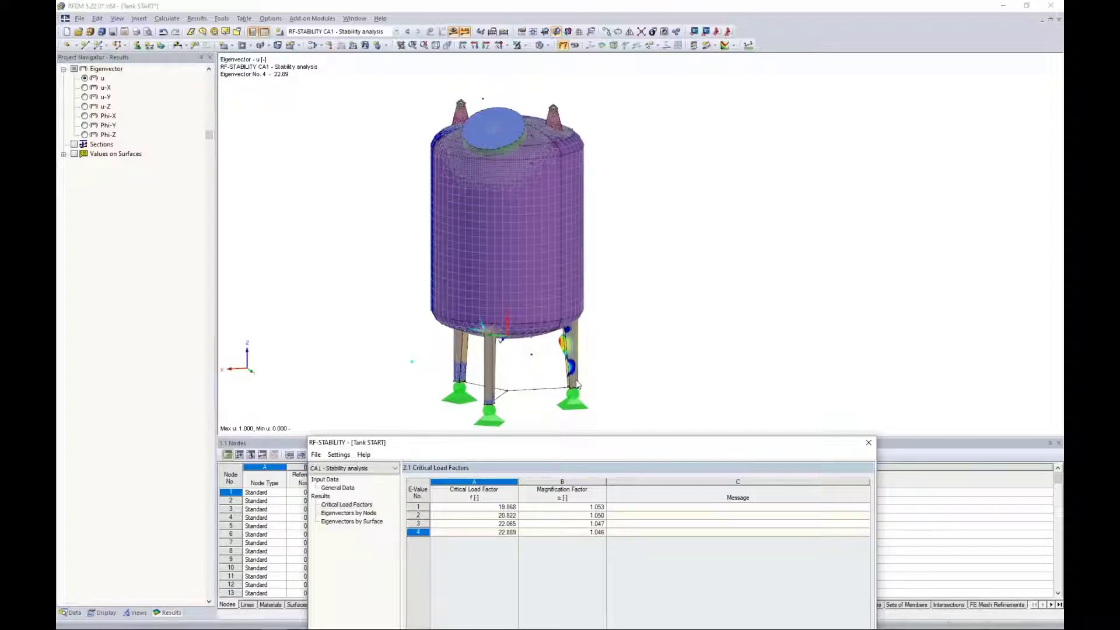
left_click(474, 507)
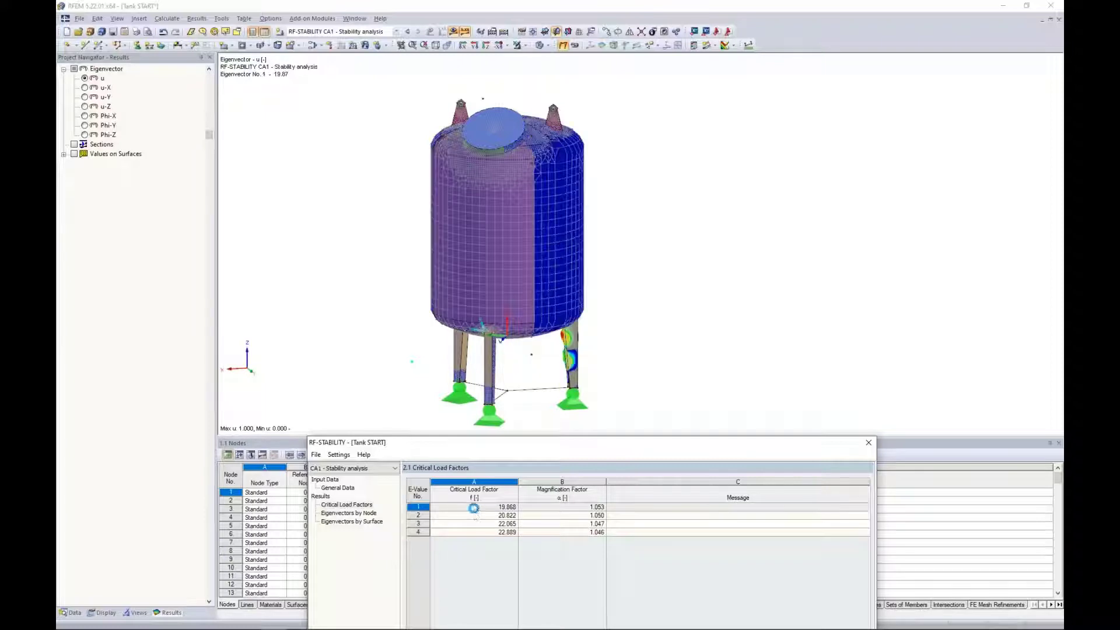
left_click(475, 515)
Step: Check the imported load combination in the general data and compare the first three eigenvalues' critical load factors and mode shapes
left_click_drag(502, 452, 508, 146)
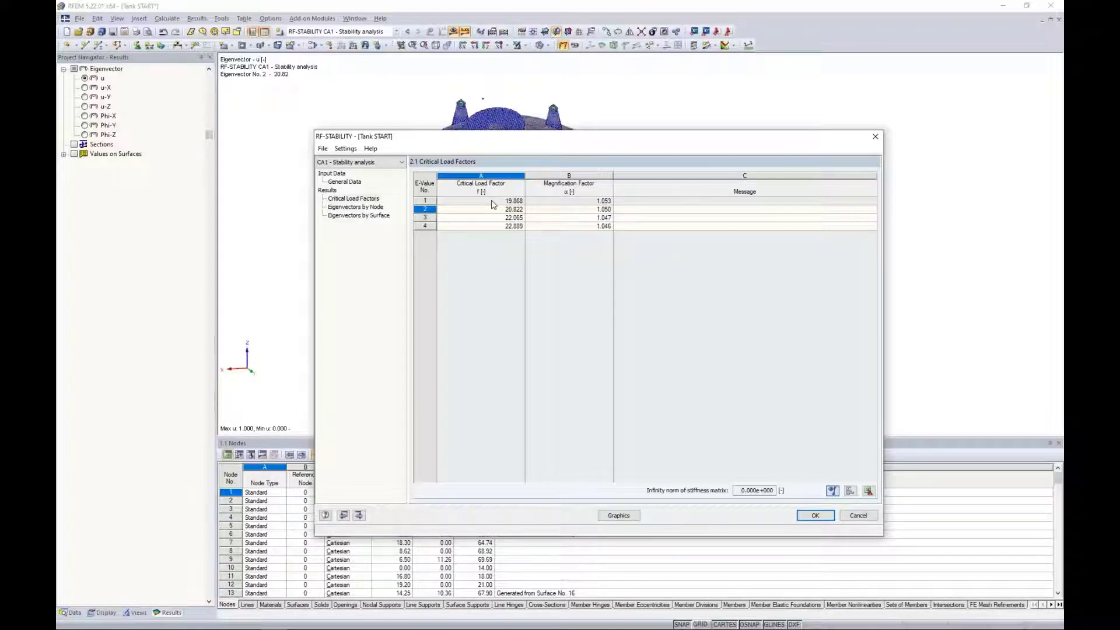
left_click(356, 182)
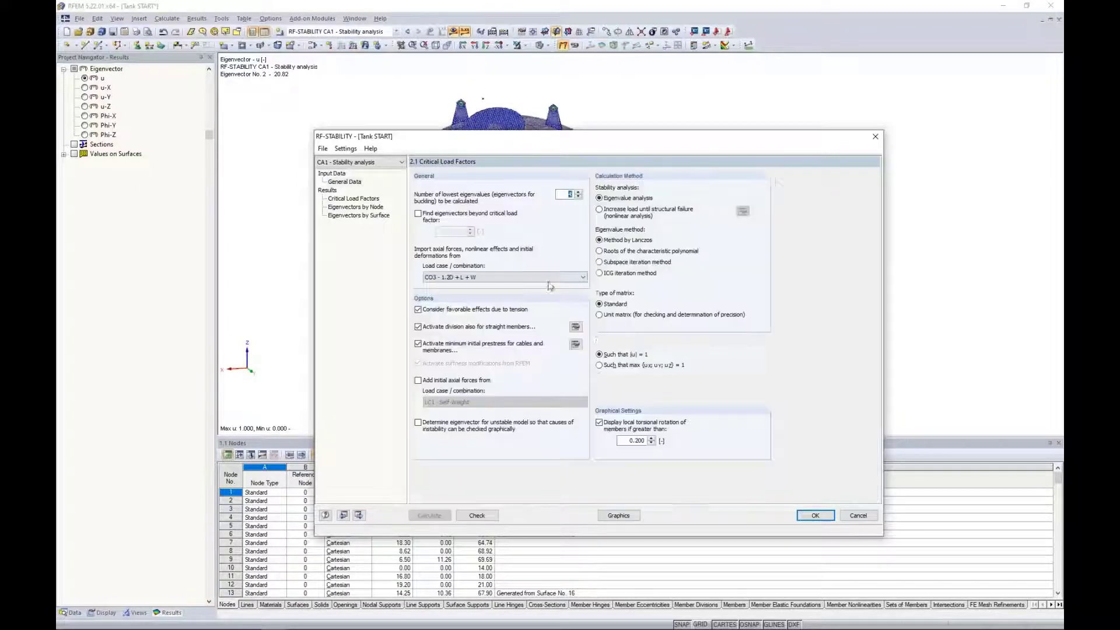
left_click(354, 198)
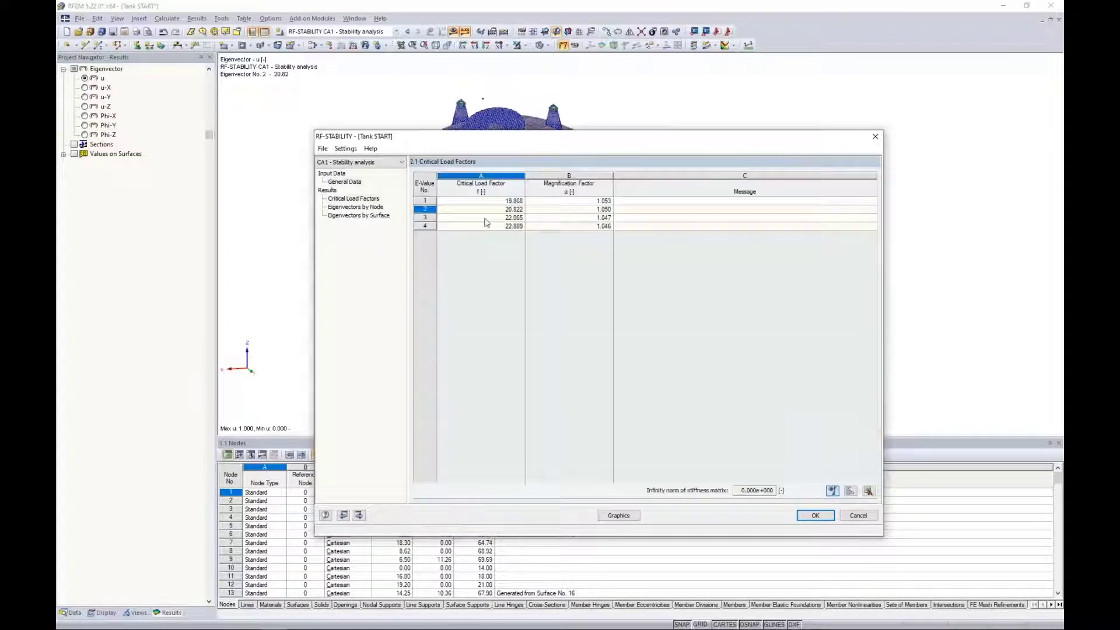
left_click_drag(534, 142, 524, 417)
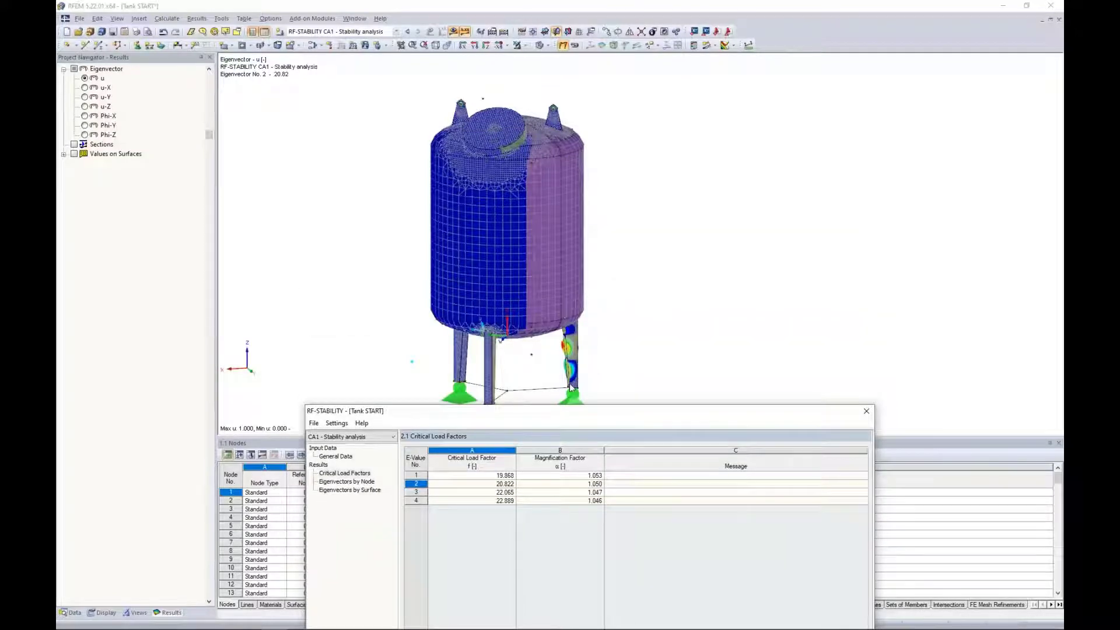
left_click(495, 475)
left_click(492, 484)
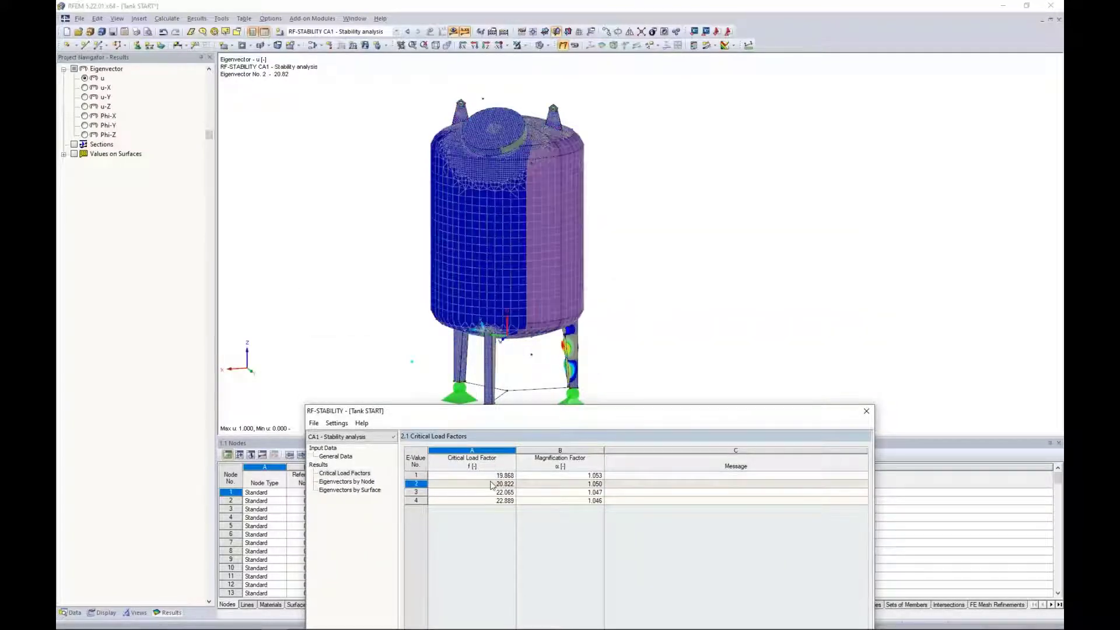
left_click(493, 493)
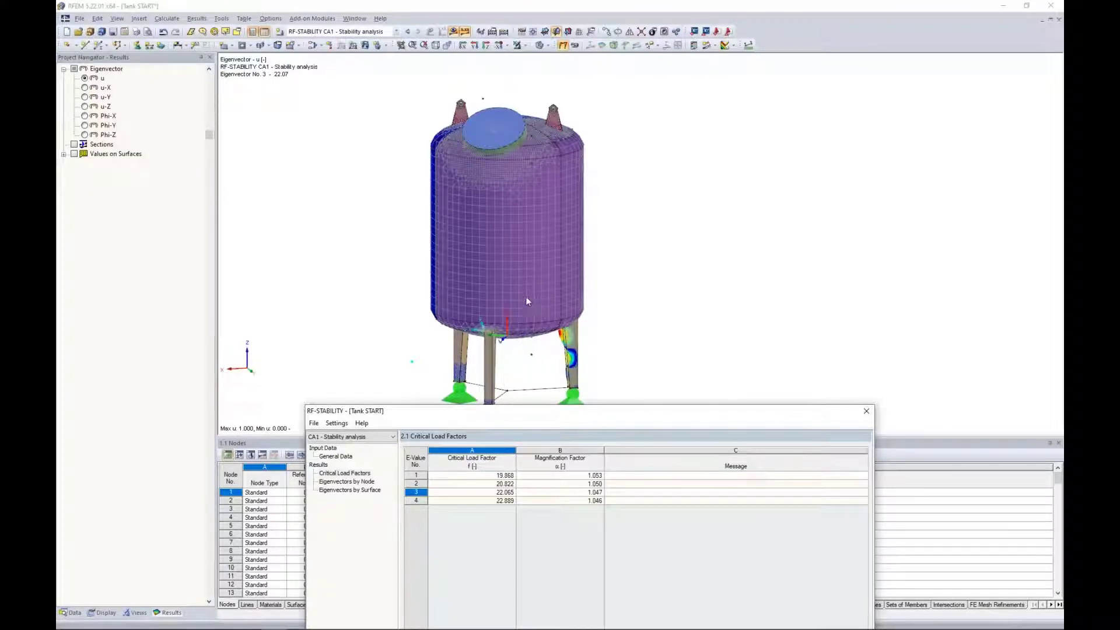
Step: Show the first eigenvalue's mode shape graphically on the model and examine the local buckling of the tank's leg
left_click_drag(514, 405, 521, 173)
left_click(497, 245)
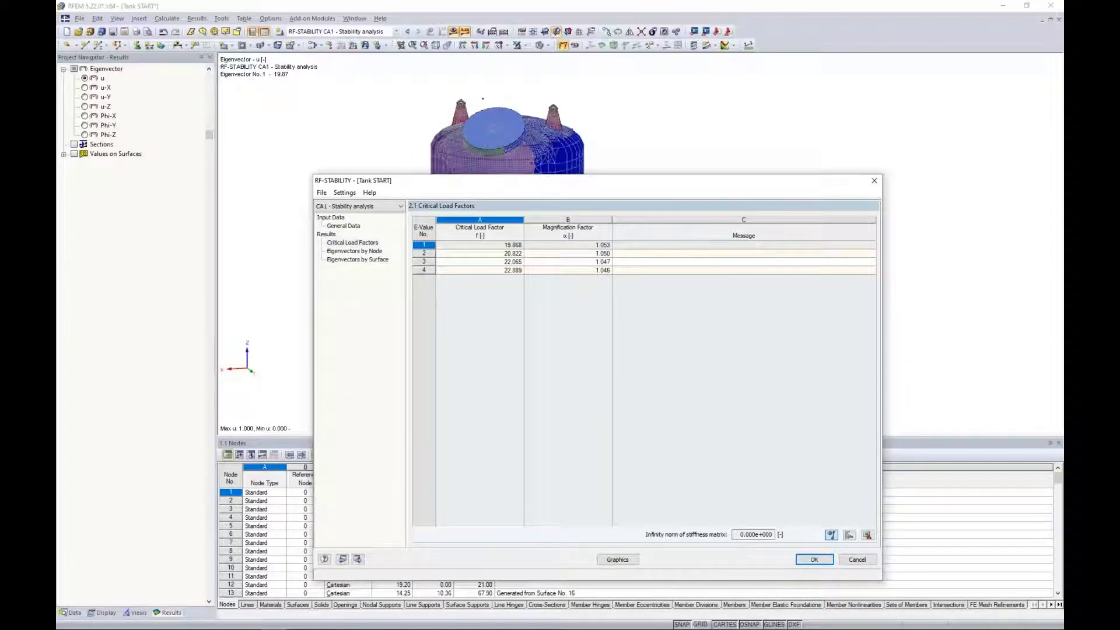
left_click(627, 561)
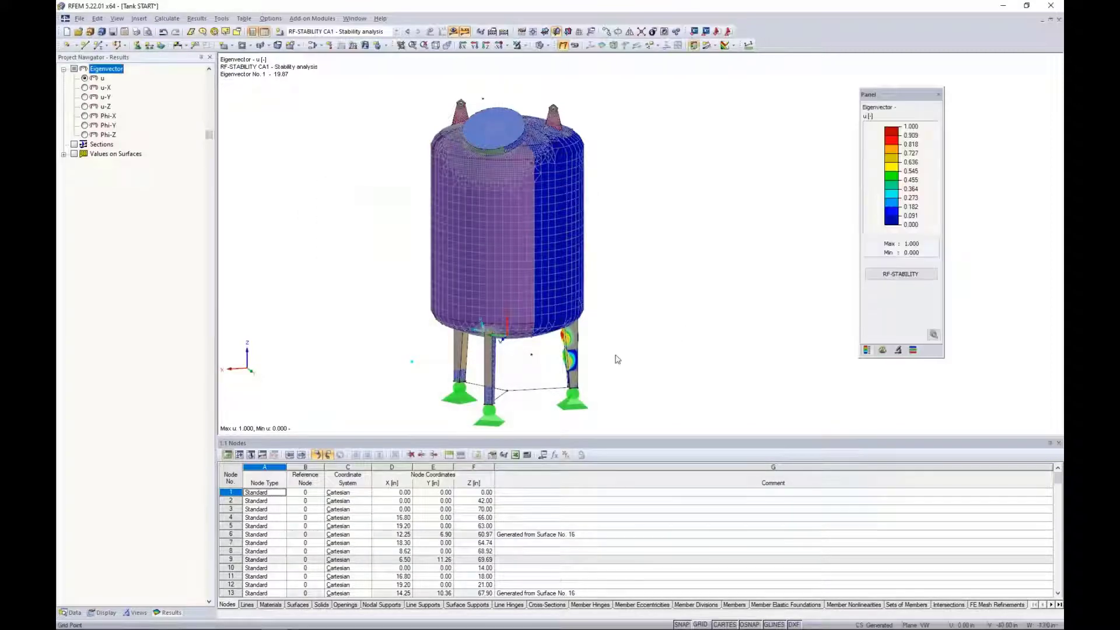
scroll(581, 369, "up", 6)
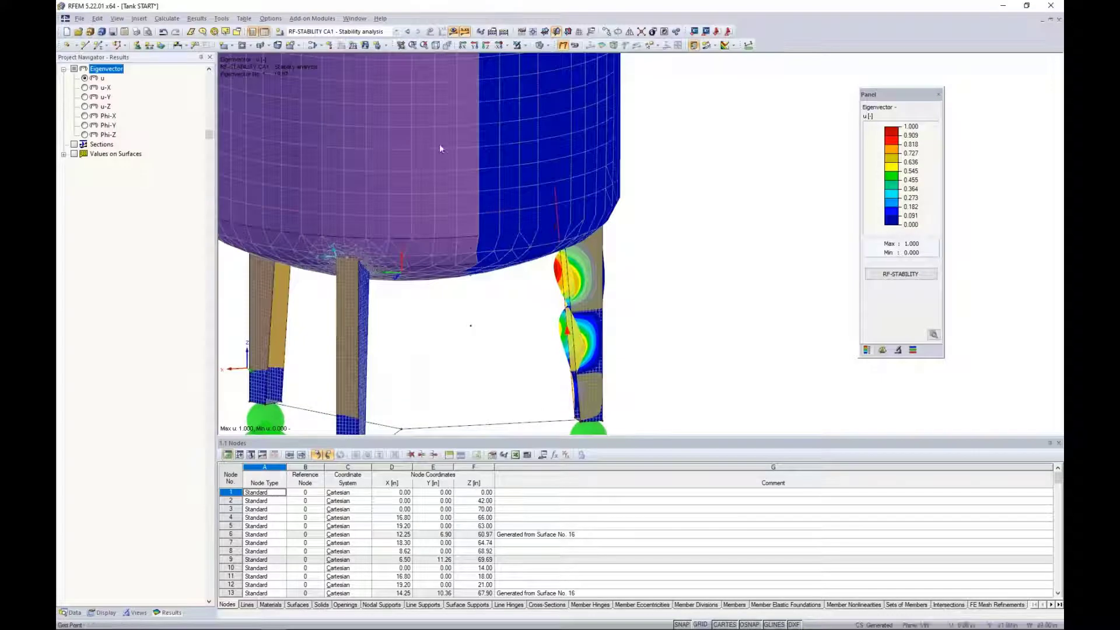
Step: Keep the RF-STABILITY CA1 results displayed and examine the buckled leg of the tank together with the neighbouring legs
left_click(306, 32)
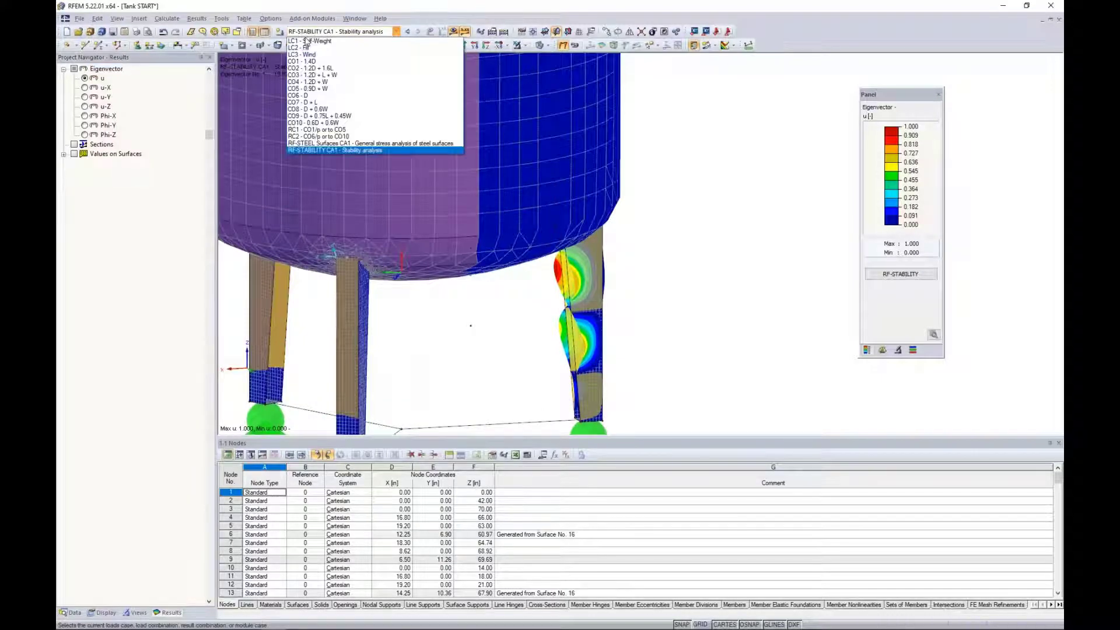
left_click(312, 151)
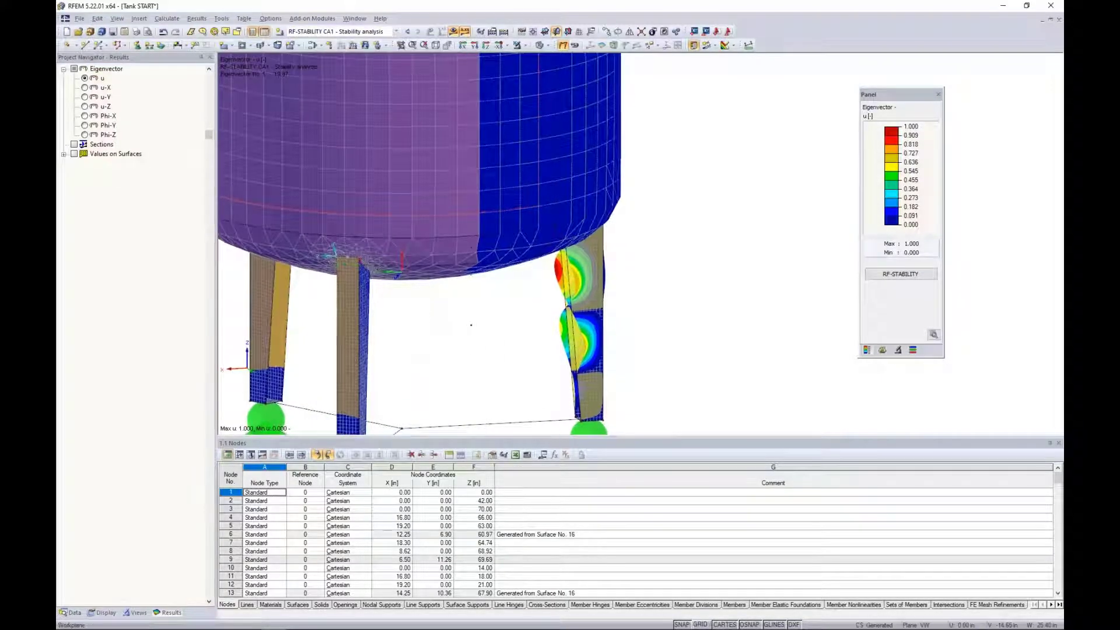
middle_click_drag(468, 323, 556, 273)
scroll(603, 275, "up", 2)
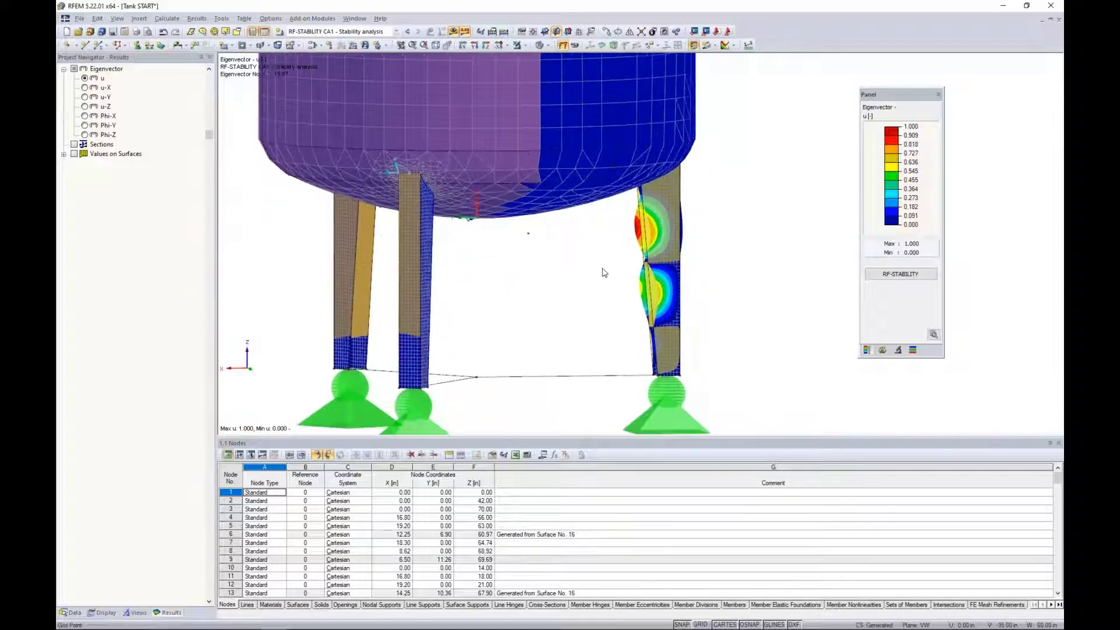
Step: Compare the mode shapes of eigenvectors 2, 3 and 4 on the tank's leg and return the display to eigenvector 1
left_click(882, 350)
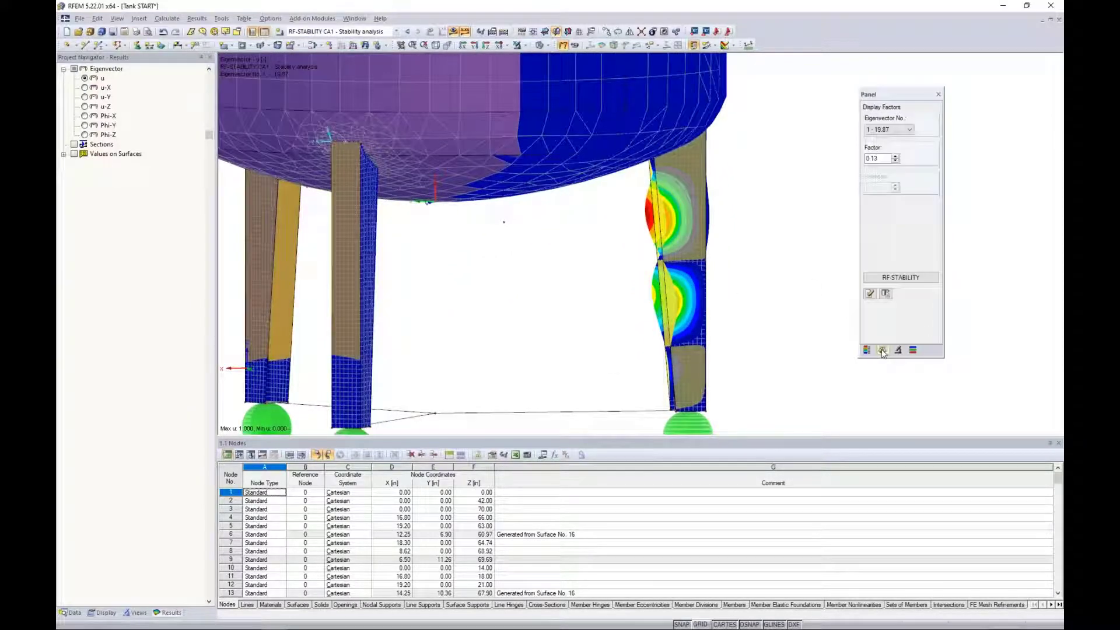
left_click(907, 132)
left_click(904, 146)
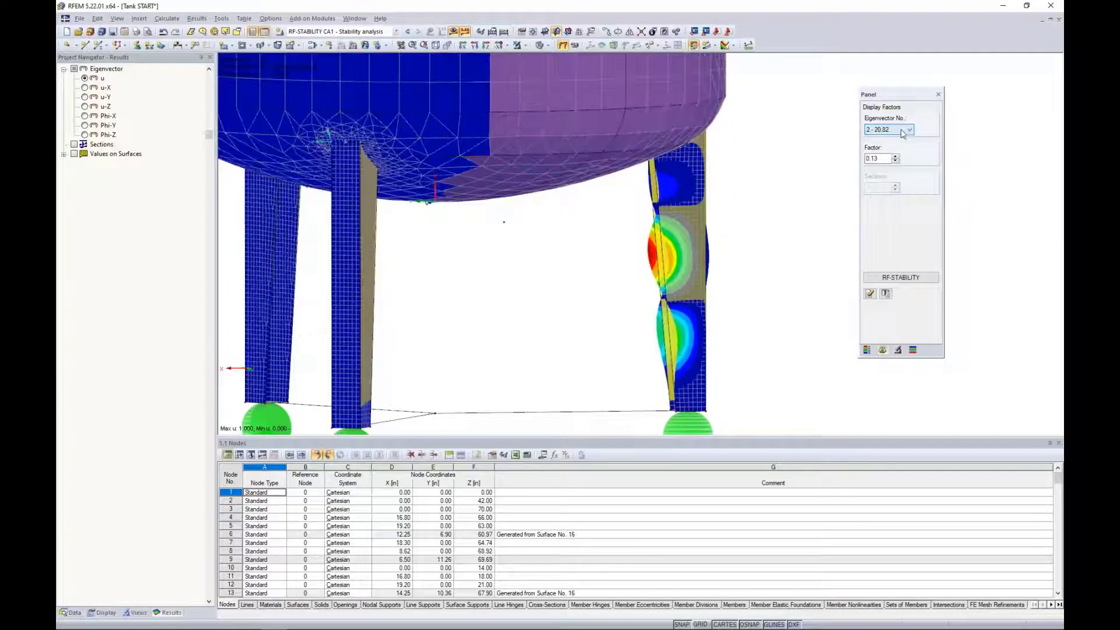
left_click(903, 131)
left_click(895, 153)
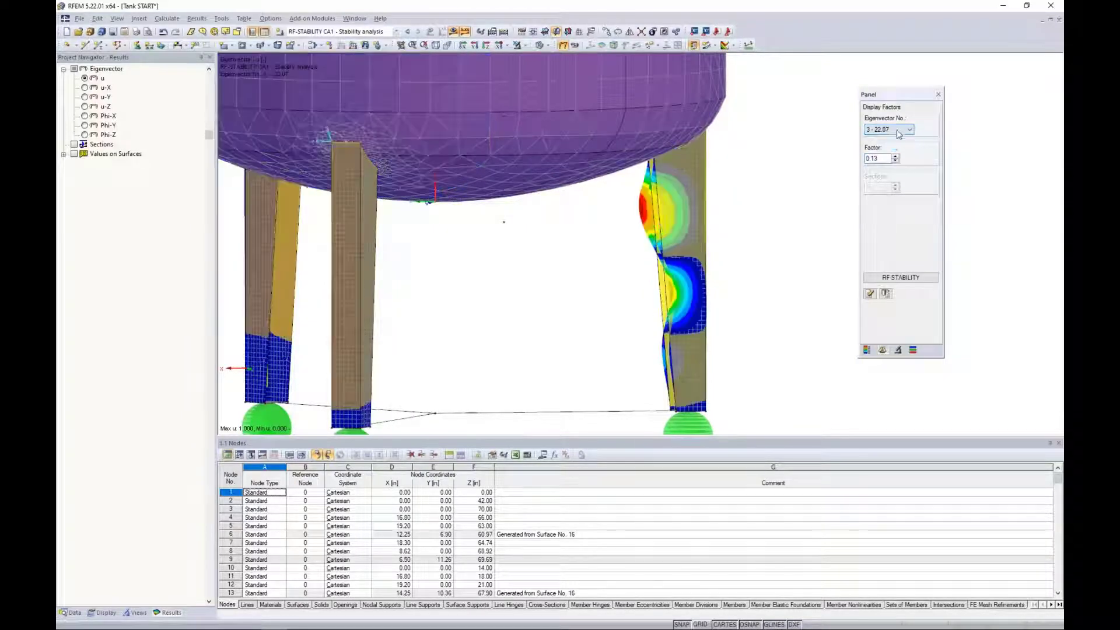
left_click(898, 130)
left_click(886, 160)
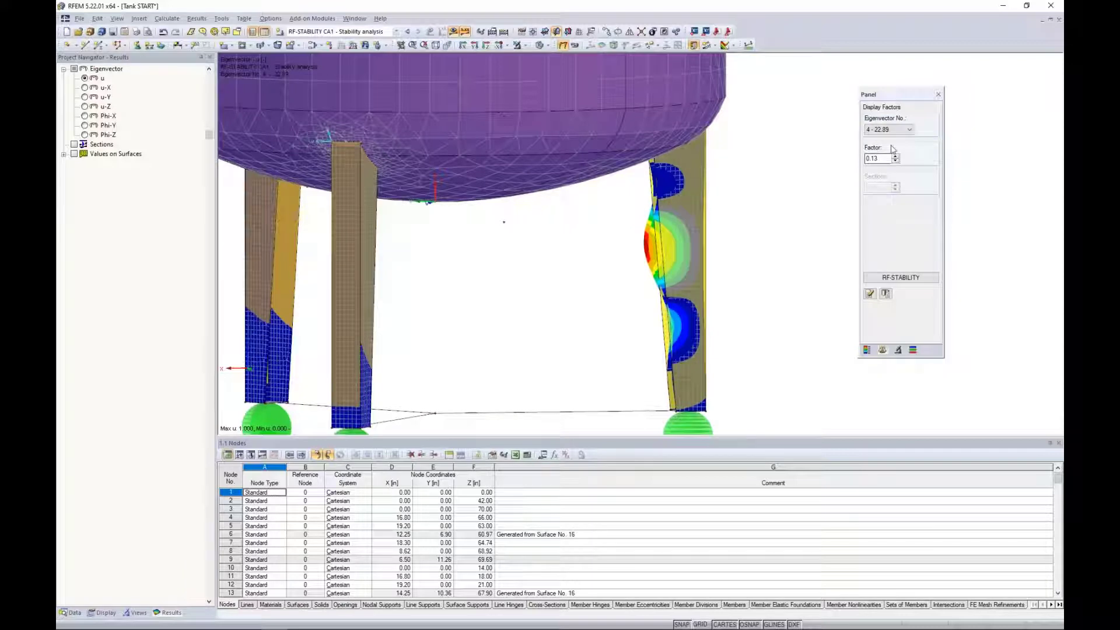
scroll(680, 237, "up", 4)
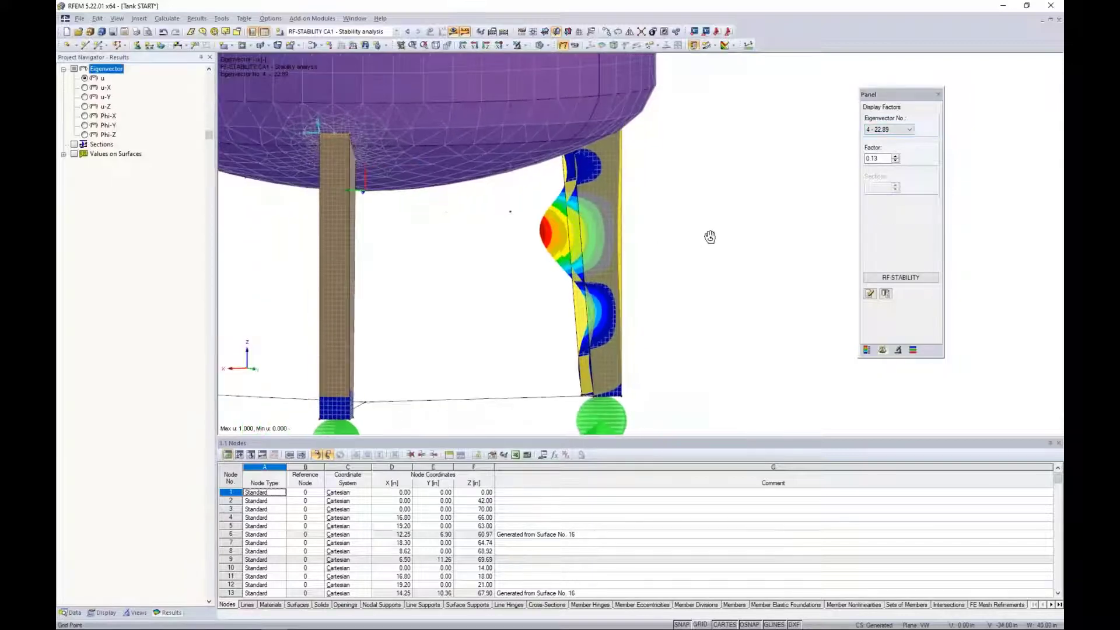
left_click(898, 130)
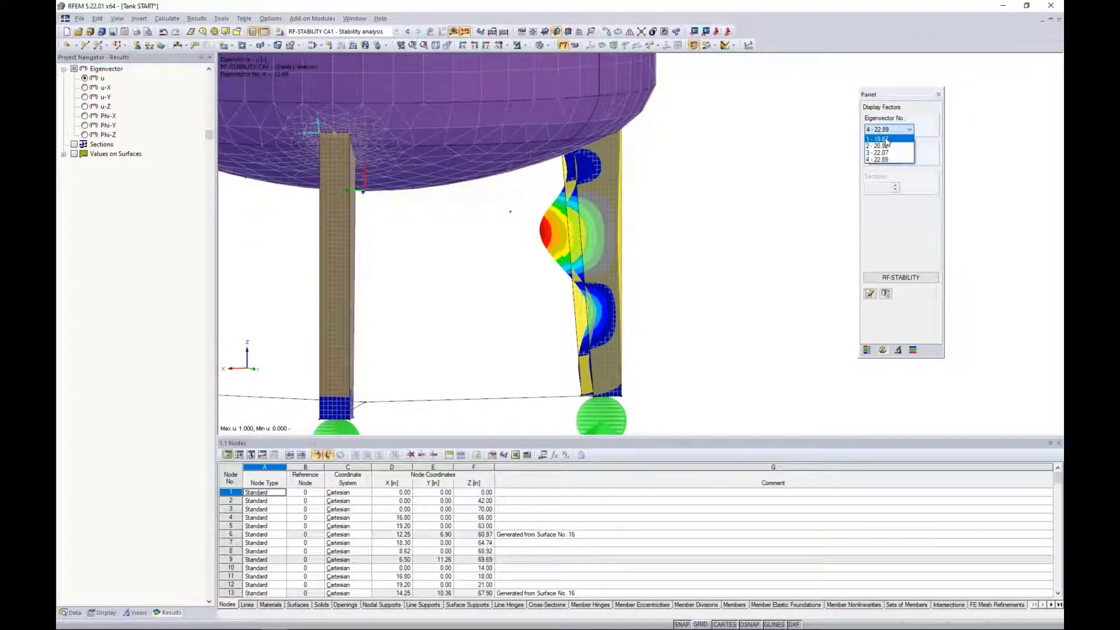
left_click(887, 139)
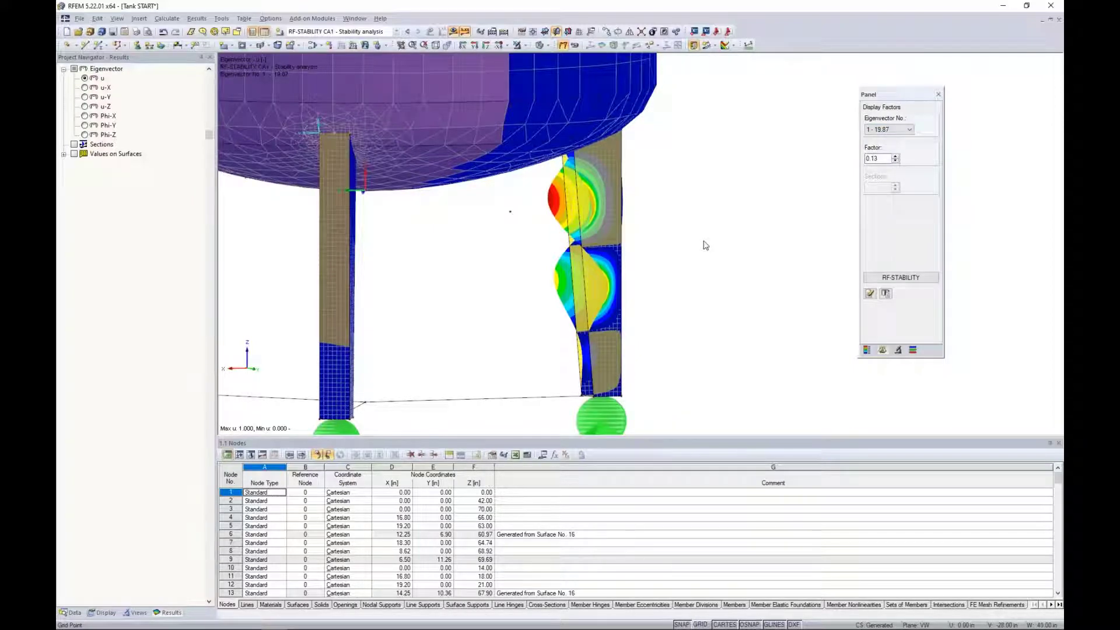
Step: Open the result diagrams for the edge line of the buckled leg and plot the eigenvector components u and u-Y
right_click(581, 229)
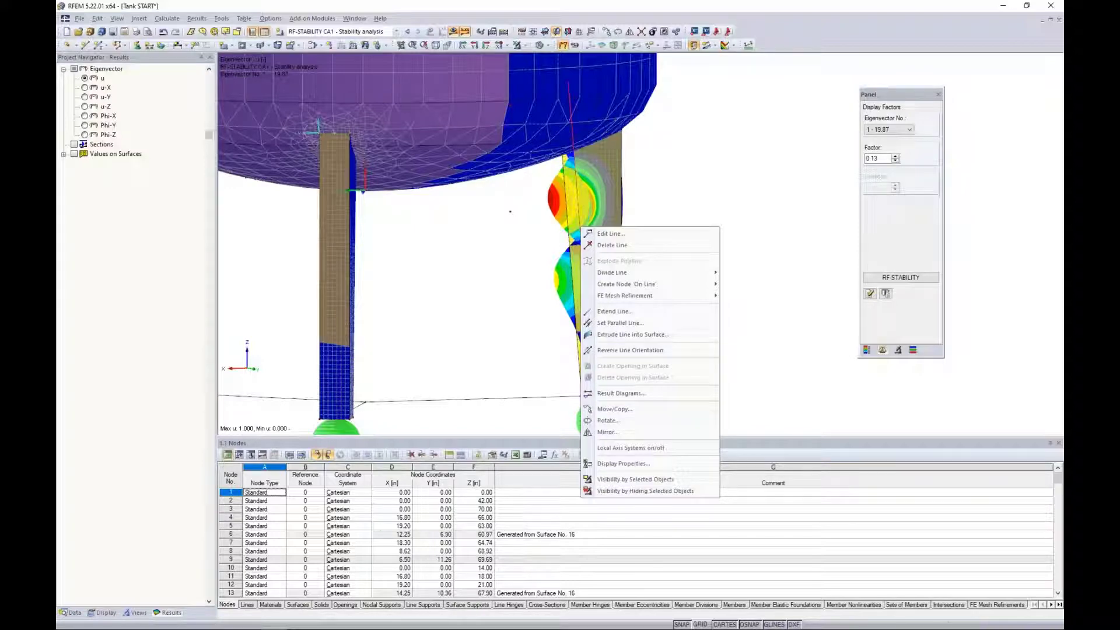
left_click(608, 394)
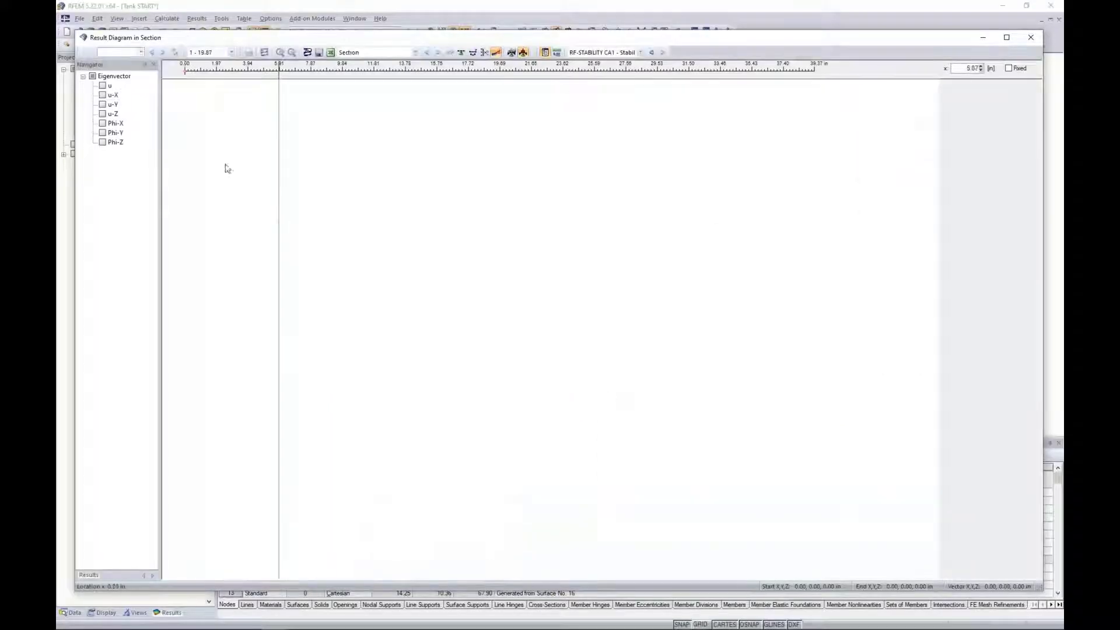
left_click(103, 86)
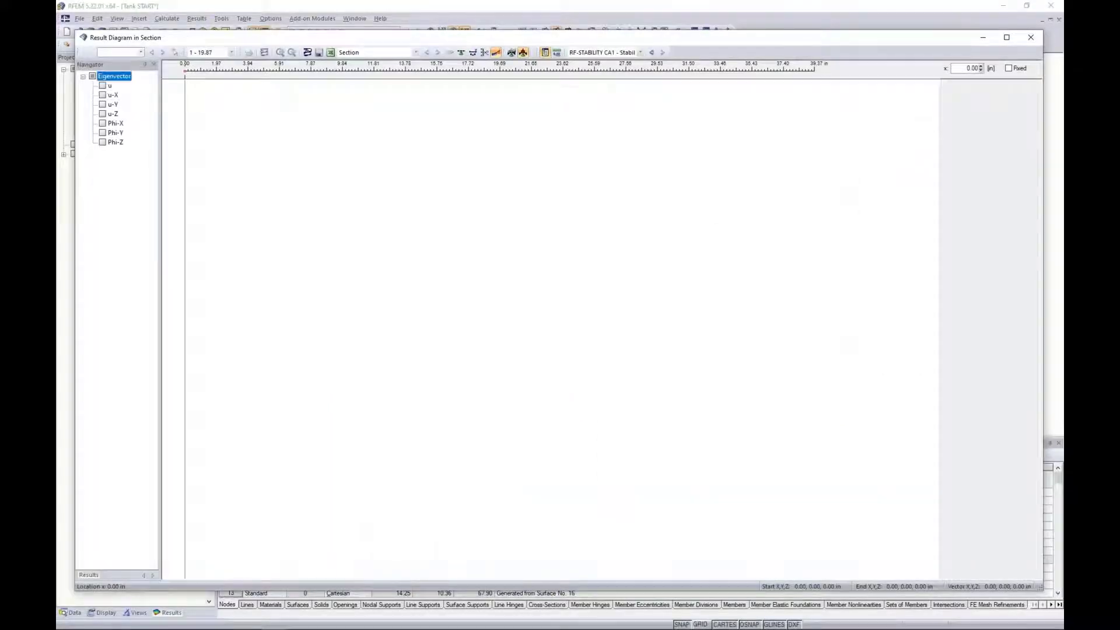
left_click(103, 95)
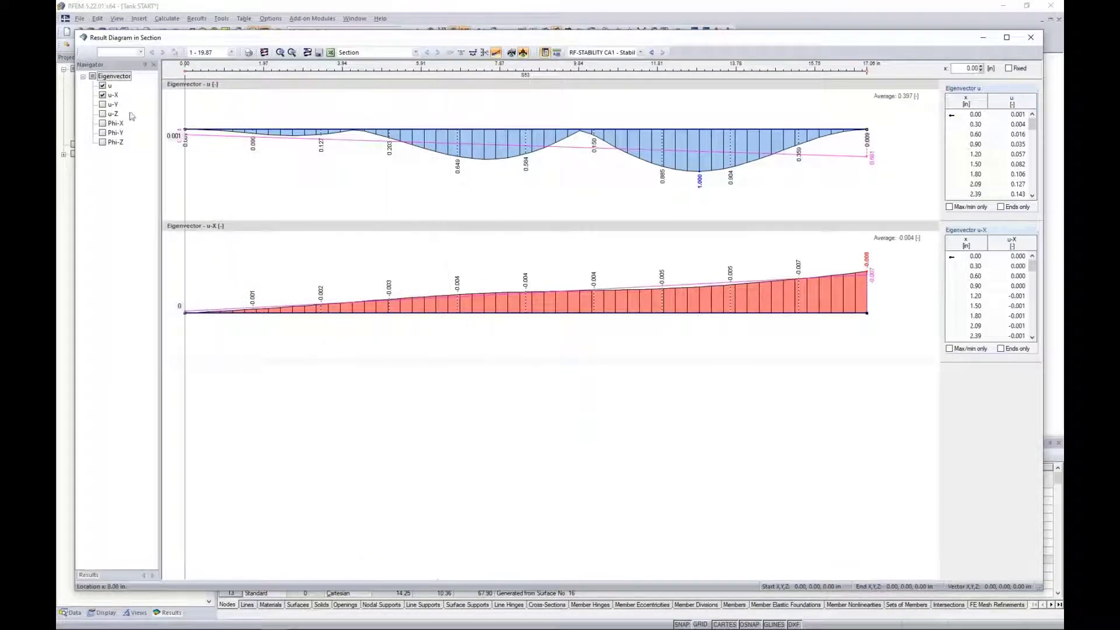
left_click(103, 95)
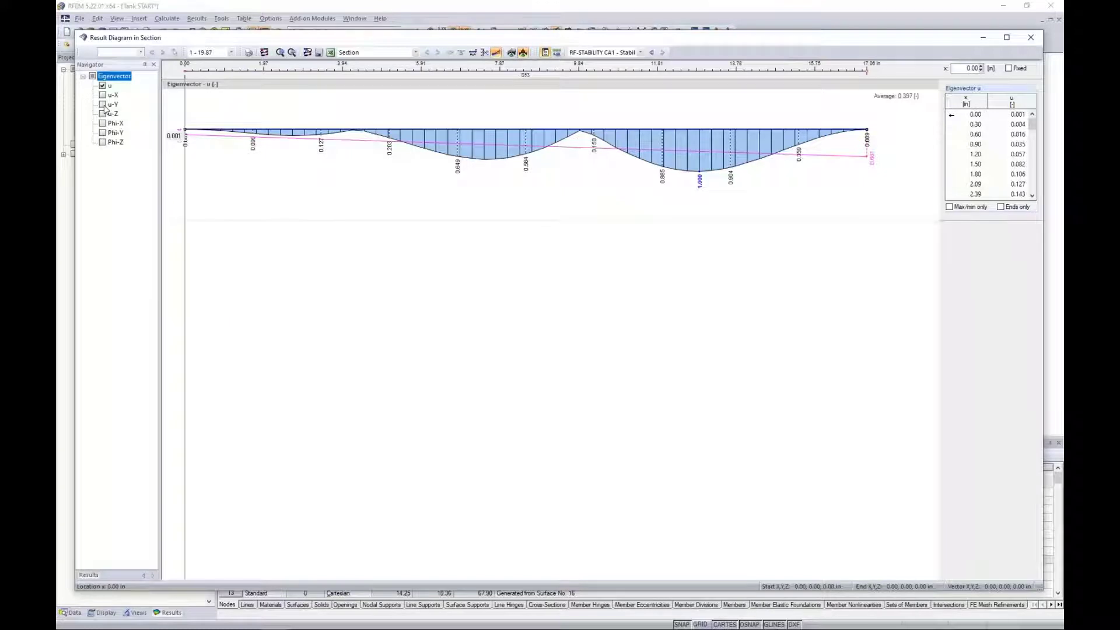
left_click(102, 104)
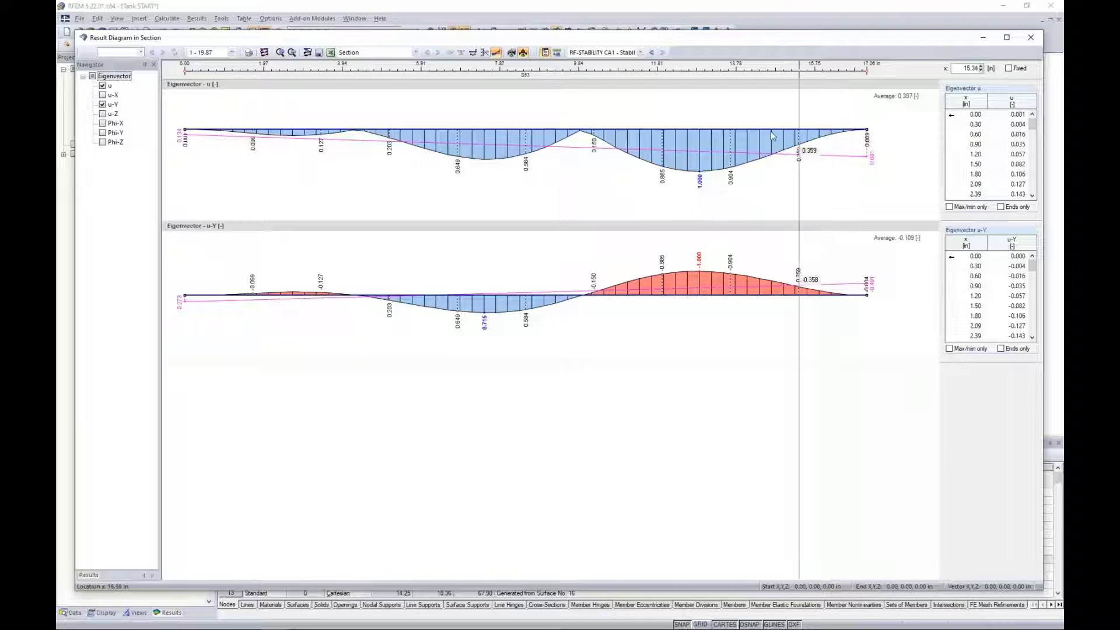
Step: Compare the u and u-Y diagrams with the leg's buckled shape, close the diagrams and show the eigenvector colour scale
left_click_drag(752, 38, 740, 132)
left_click_drag(736, 177, 743, 364)
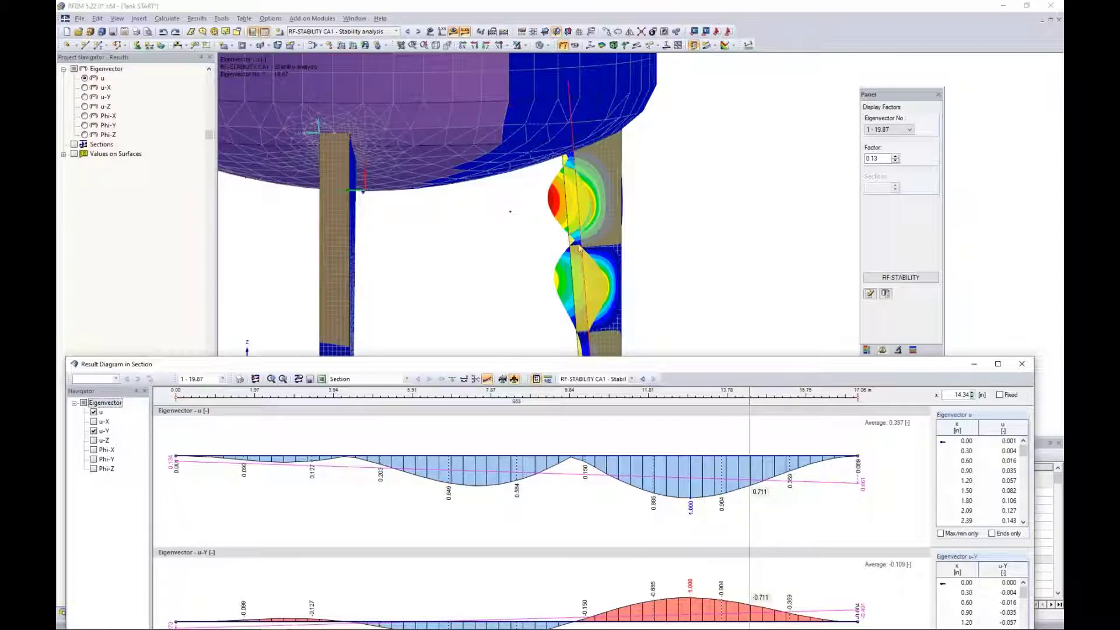
left_click_drag(588, 367, 610, 131)
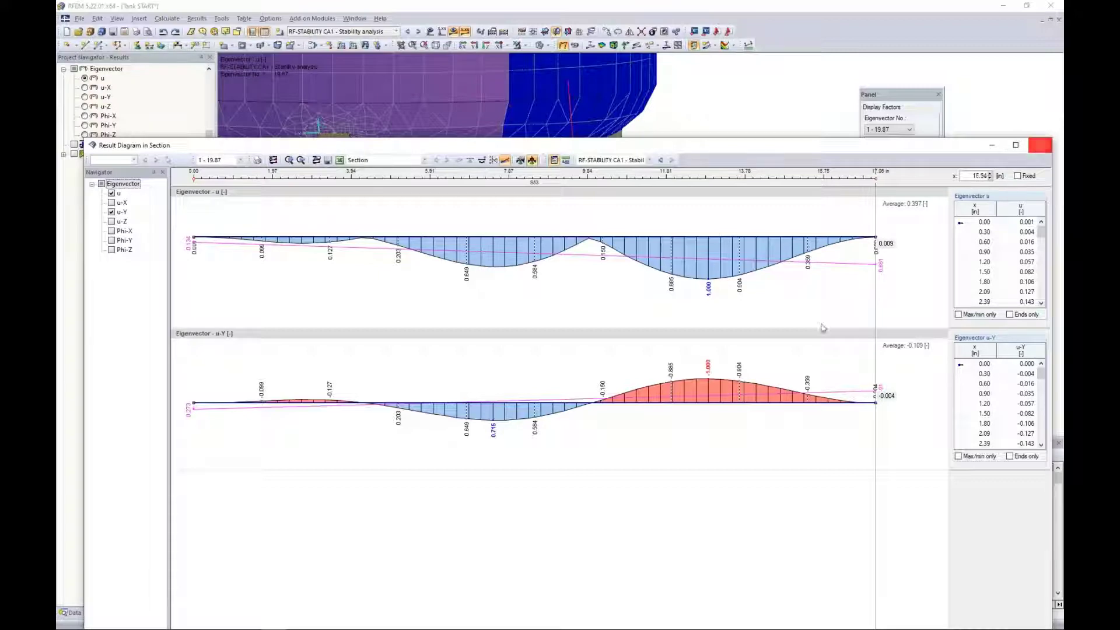
left_click(1040, 146)
left_click(867, 350)
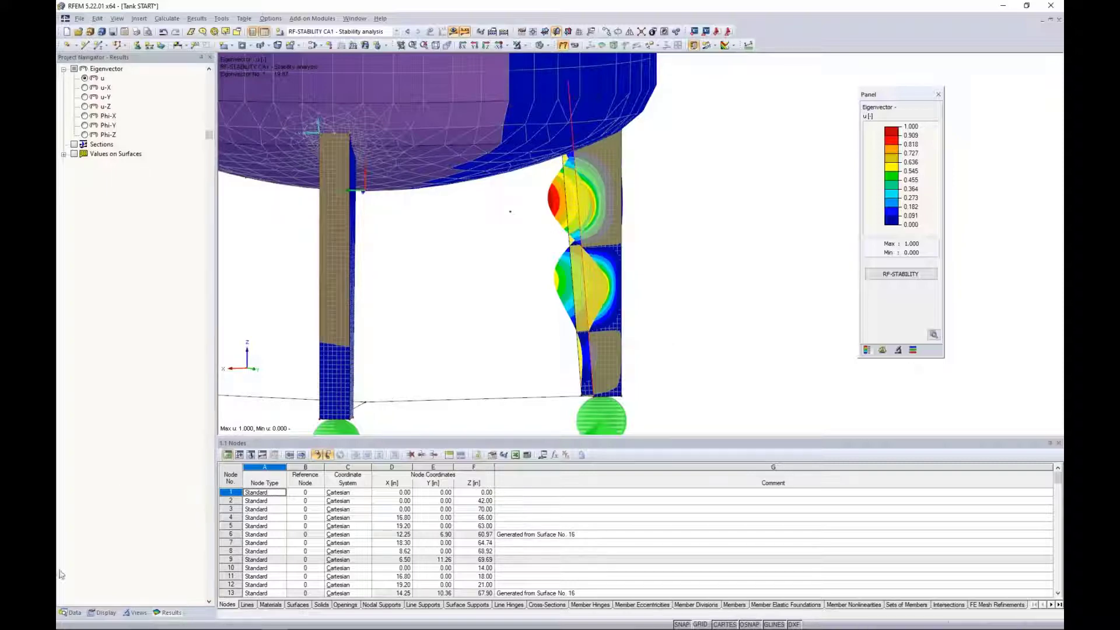
Step: Generate a pre-deformed FE mesh in RF-IMP from RF-STABILITY CA1 buckling mode 1, entering the maximum ordinate of pre-deformation
left_click(71, 612)
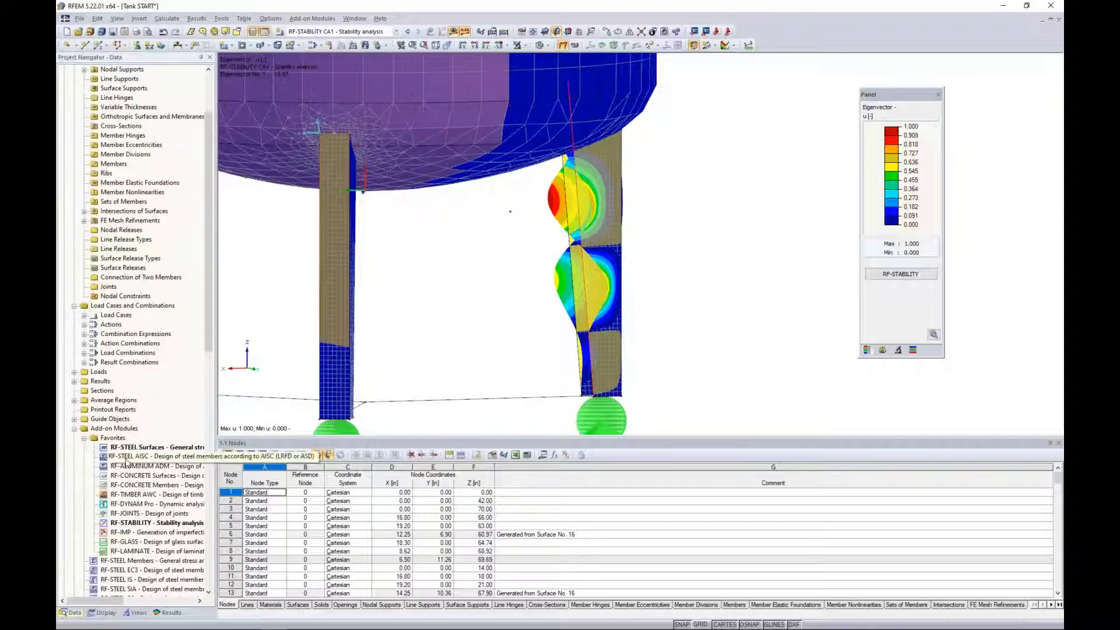
double_click(145, 533)
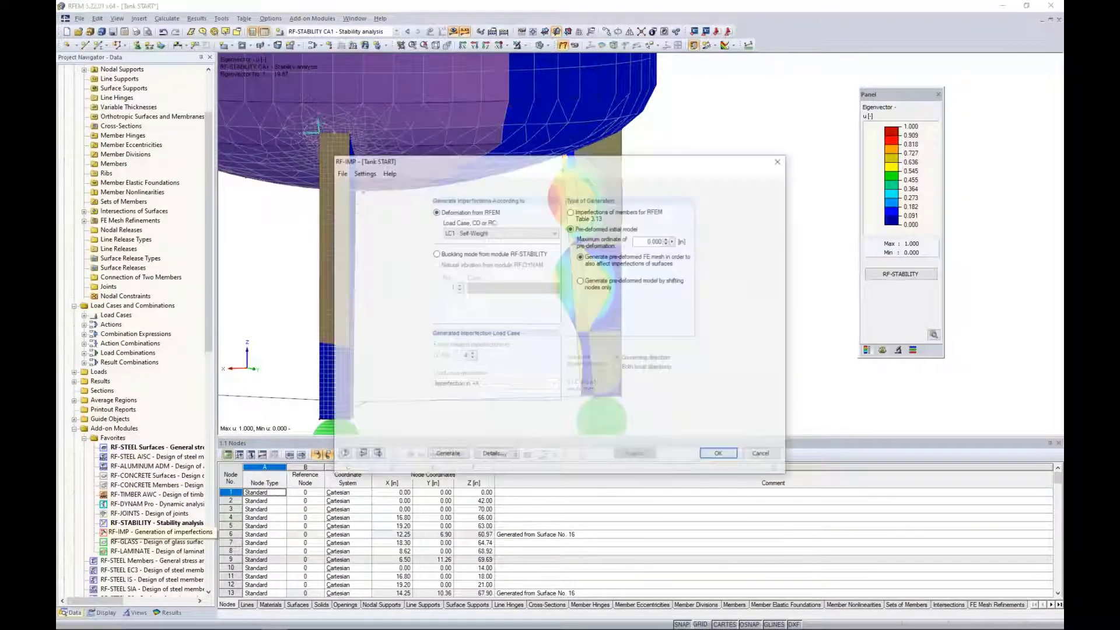
left_click(441, 256)
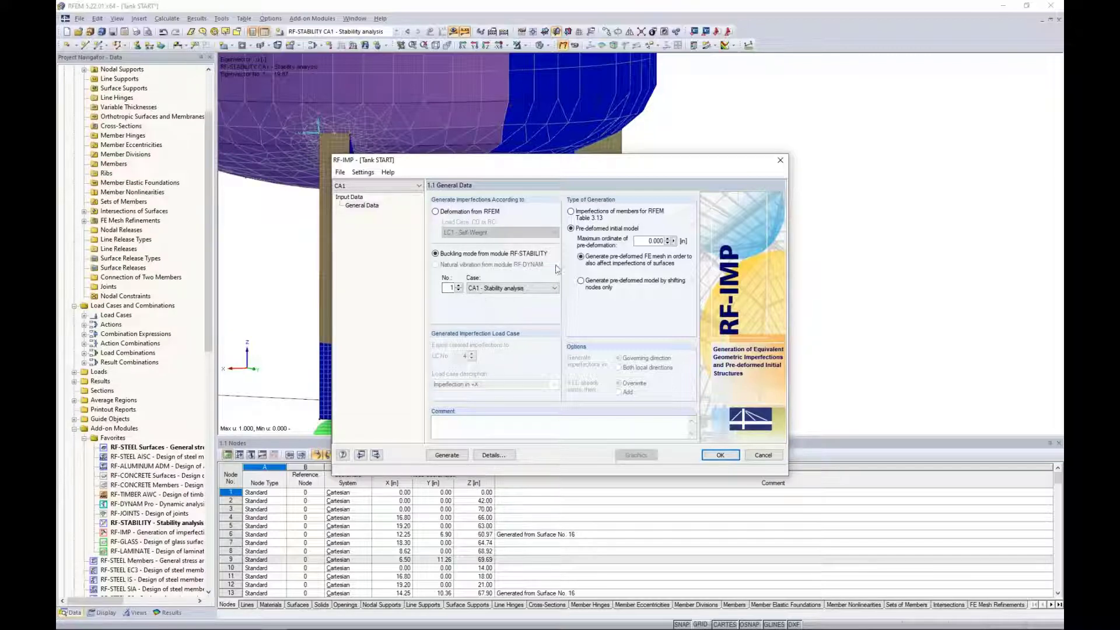
double_click(648, 240)
type("0.0")
left_click(446, 455)
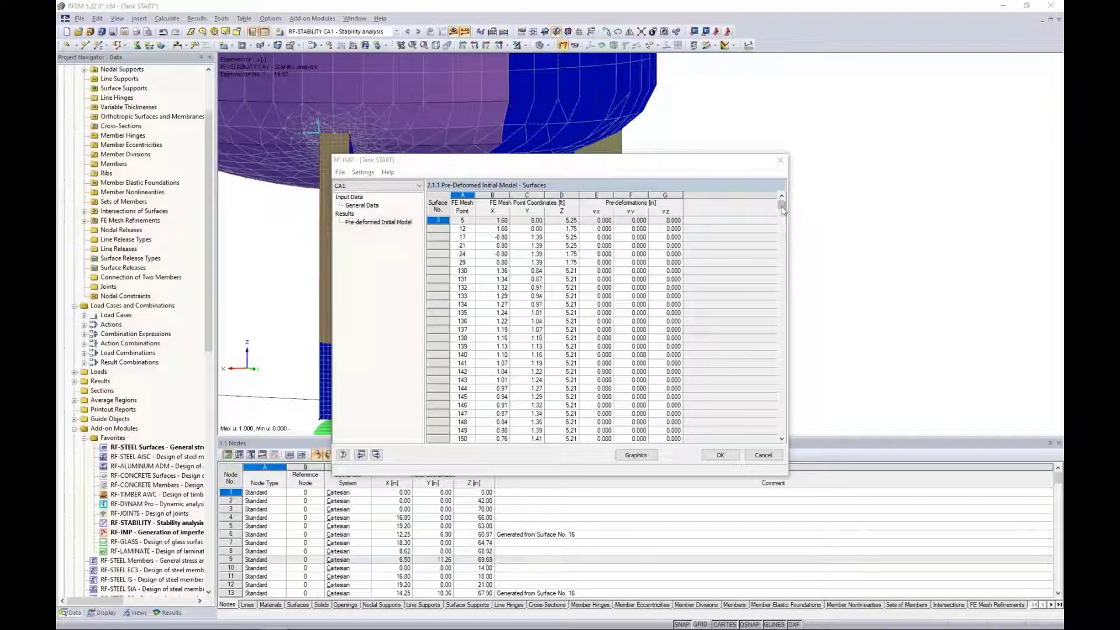
Step: Review the surface pre-deformations at the FE mesh points against the buckled leg and accept the RF-IMP case
left_click_drag(782, 205, 780, 213)
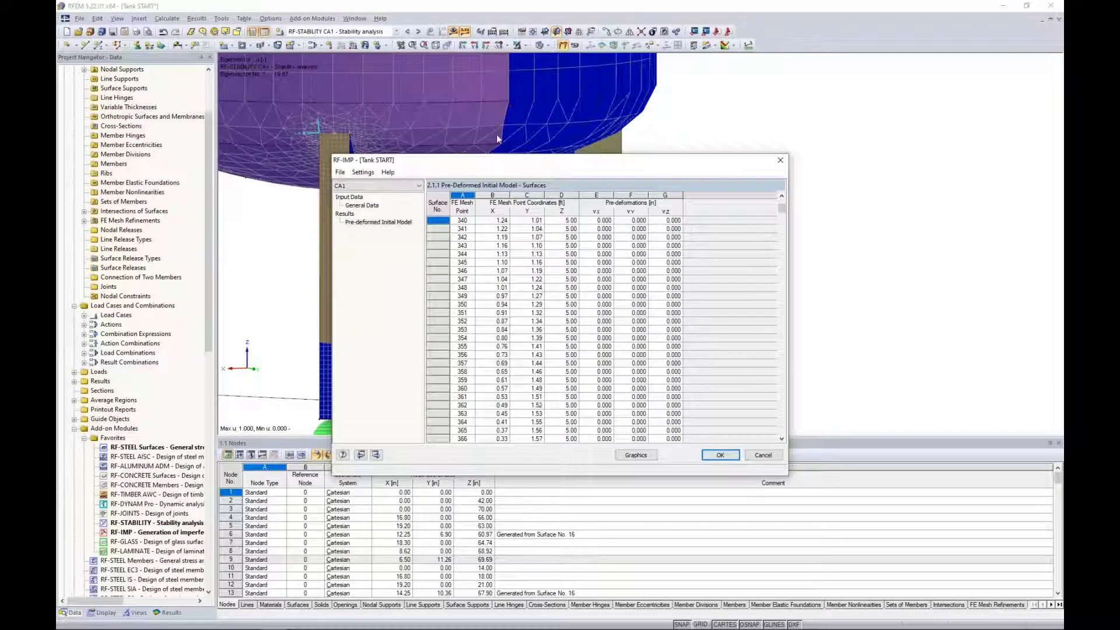
left_click_drag(782, 207, 785, 381)
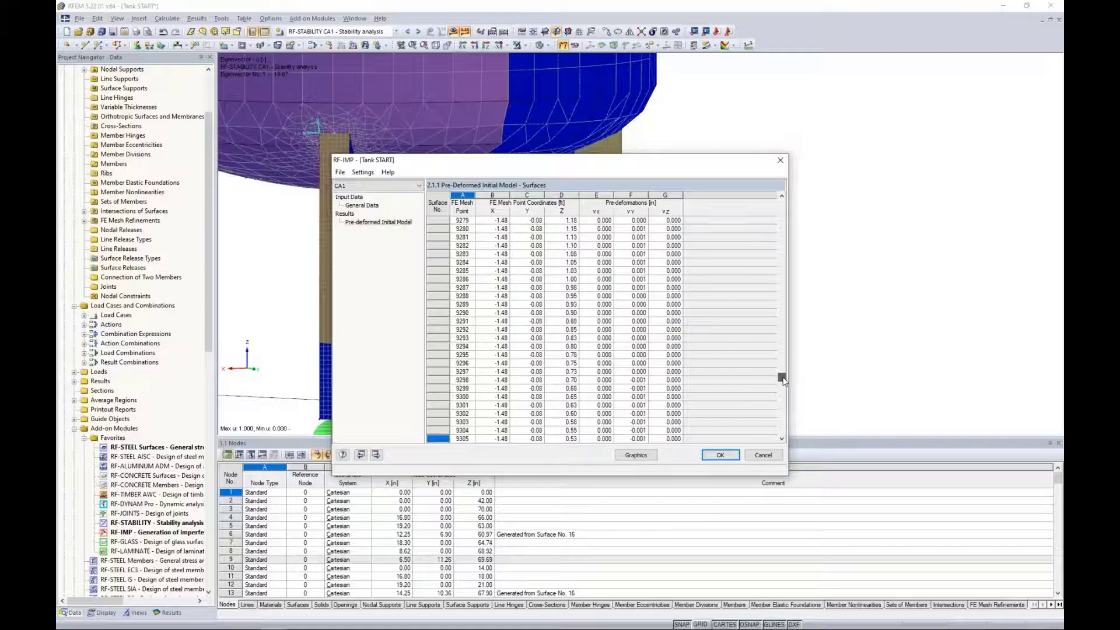
left_click(654, 399)
left_click_drag(614, 170, 605, 388)
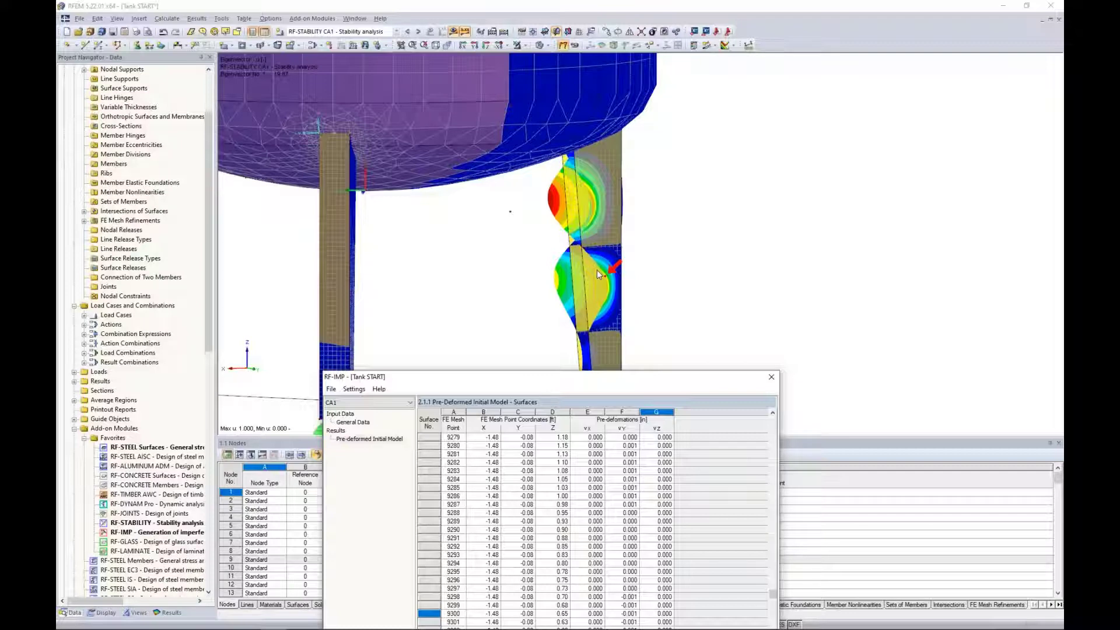
left_click_drag(562, 379, 551, 175)
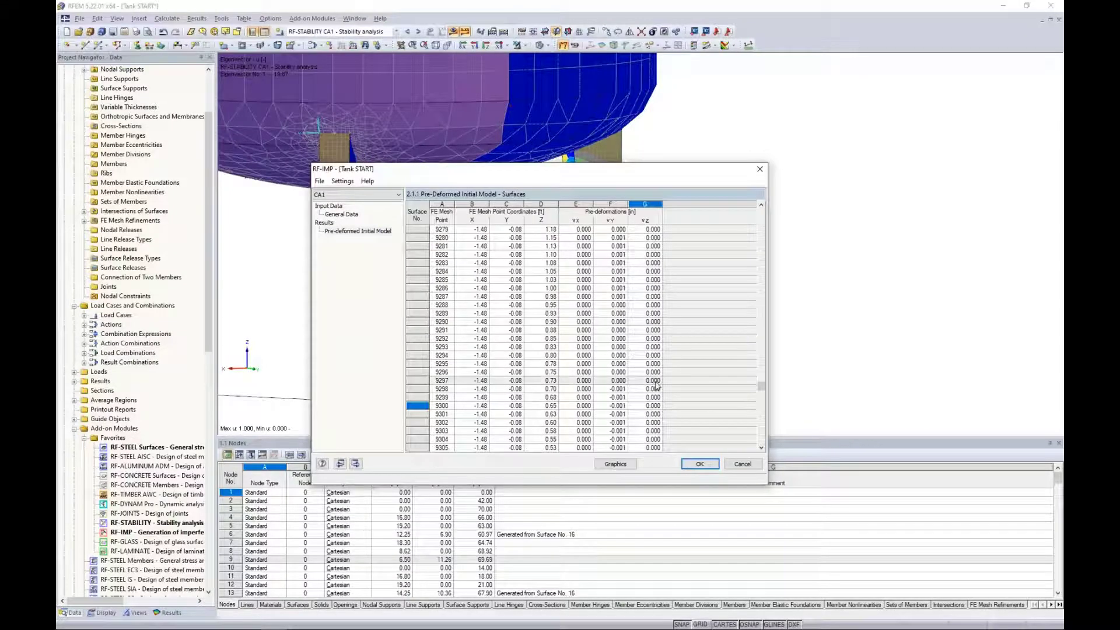
left_click(699, 465)
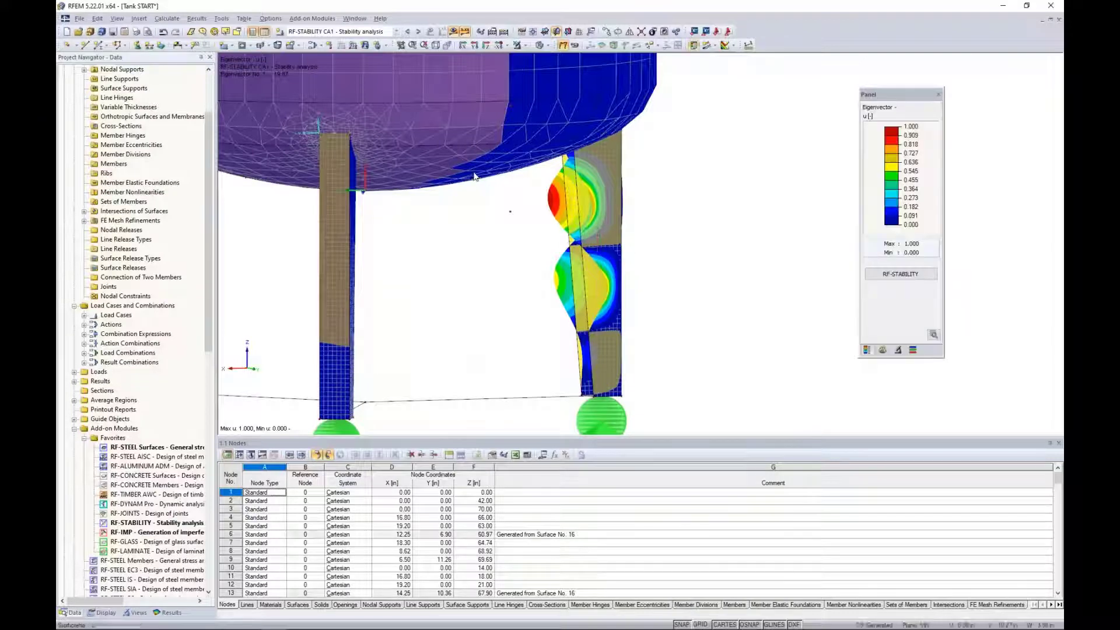
Step: Create a new load combination described as "1.2D + L + W + Imp."
left_click(312, 47)
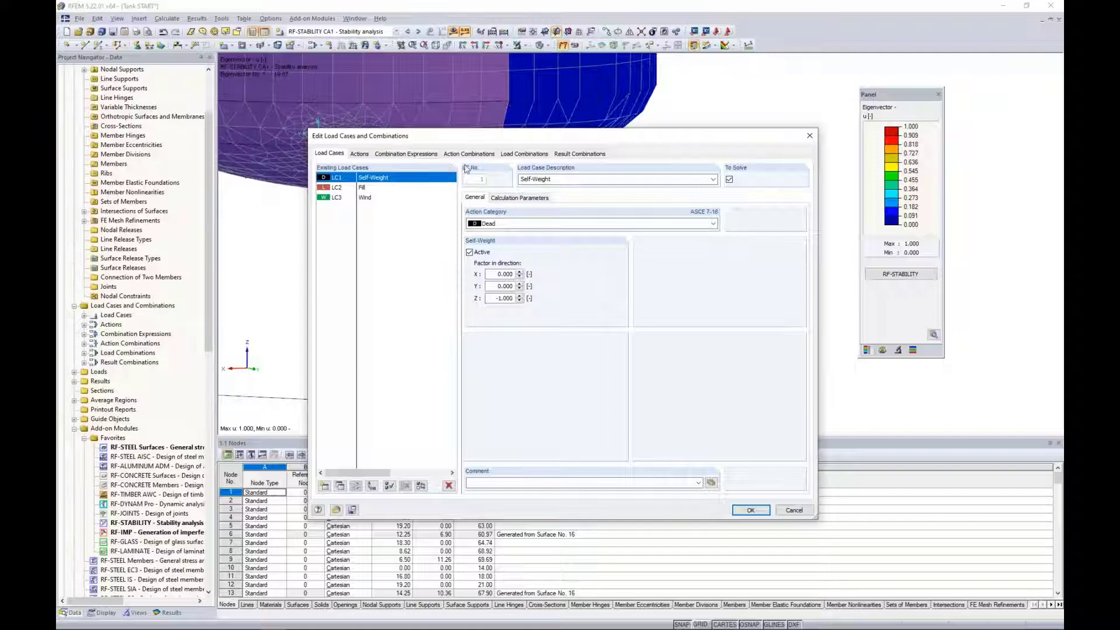
left_click(506, 155)
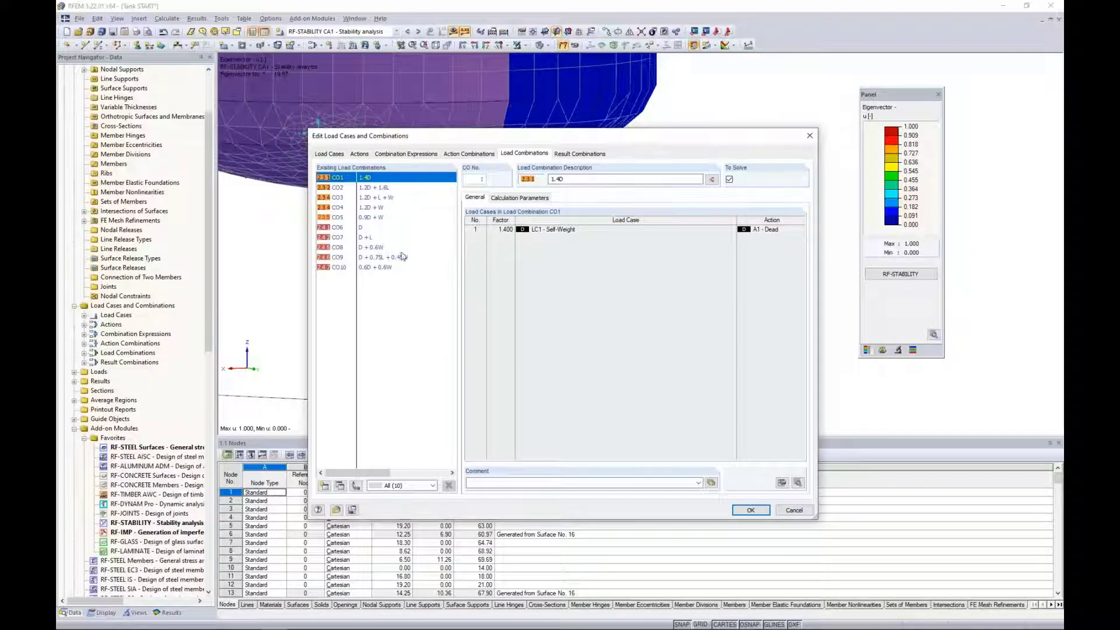
left_click(324, 487)
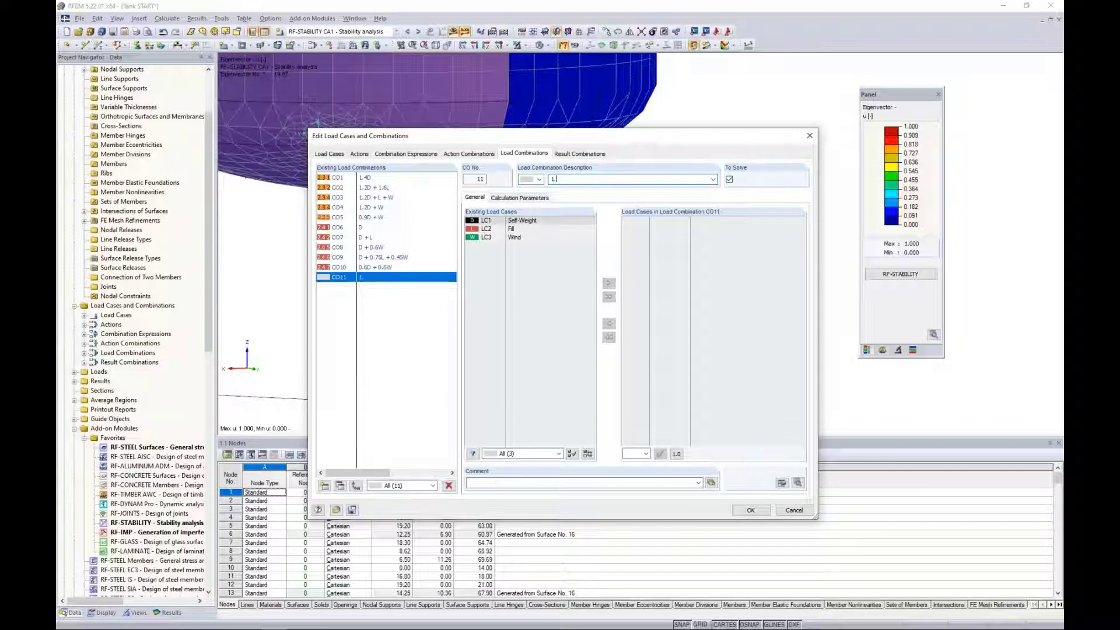
type("2D + L + W")
type("+ Imp.")
Step: Add the Self-Weight, Fill and Wind load cases to the new combination and set the Self-Weight factor to 1.20
left_click(537, 237, "shift")
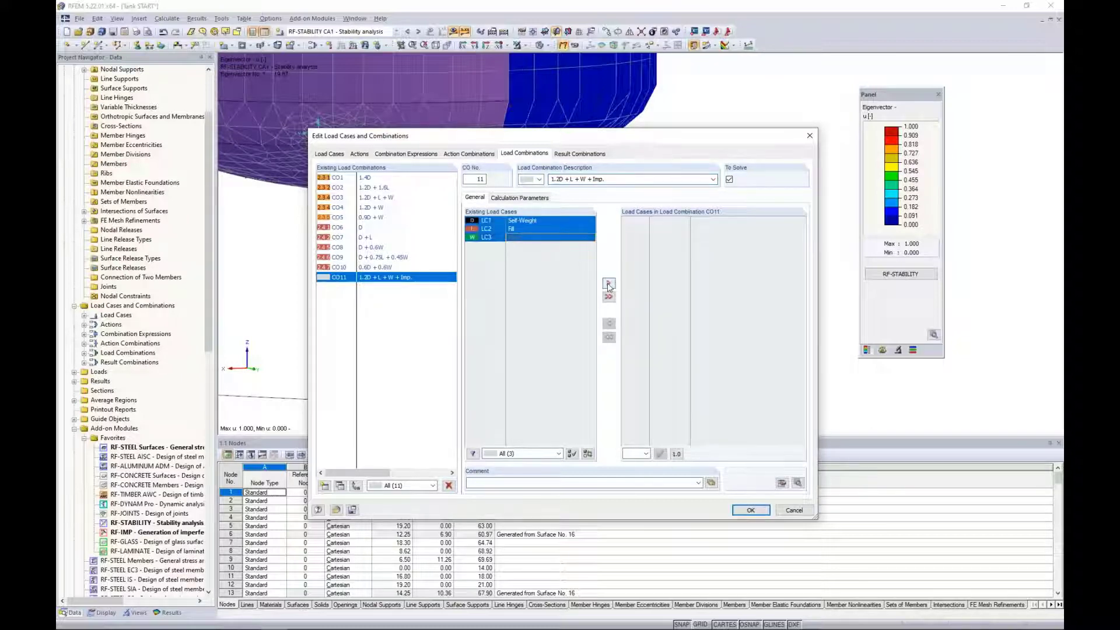
left_click(609, 284)
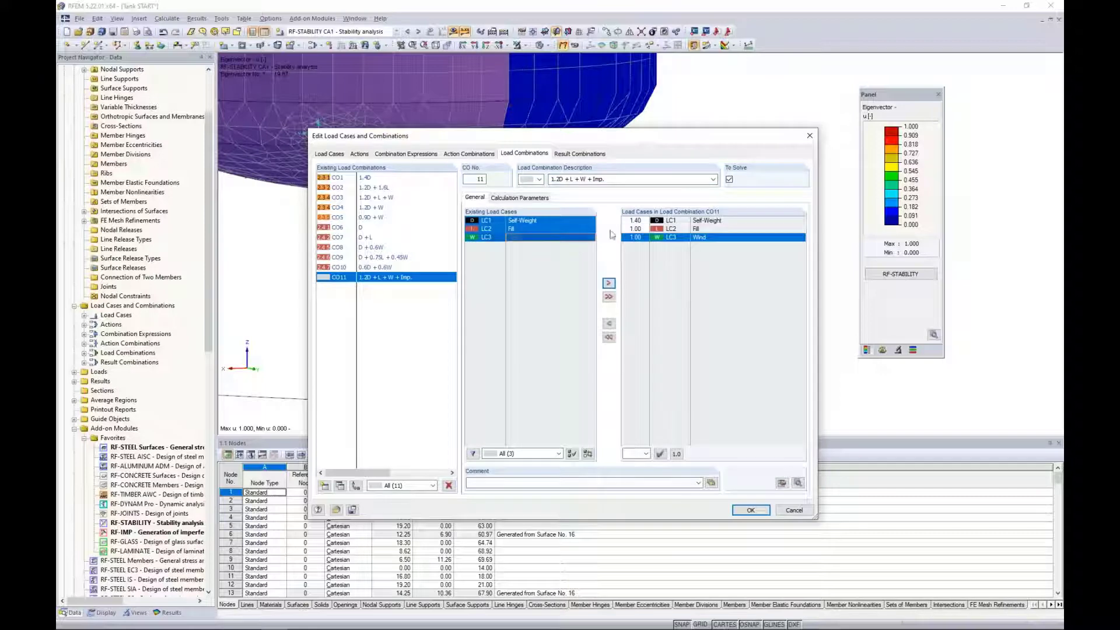
left_click(641, 220)
left_click(644, 221)
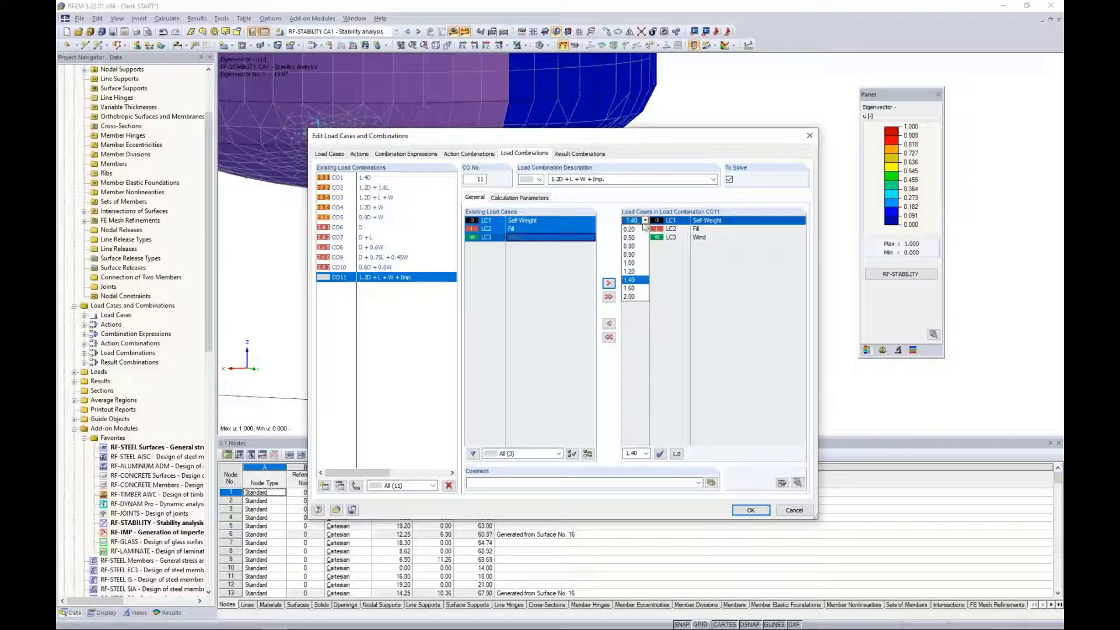
left_click(630, 272)
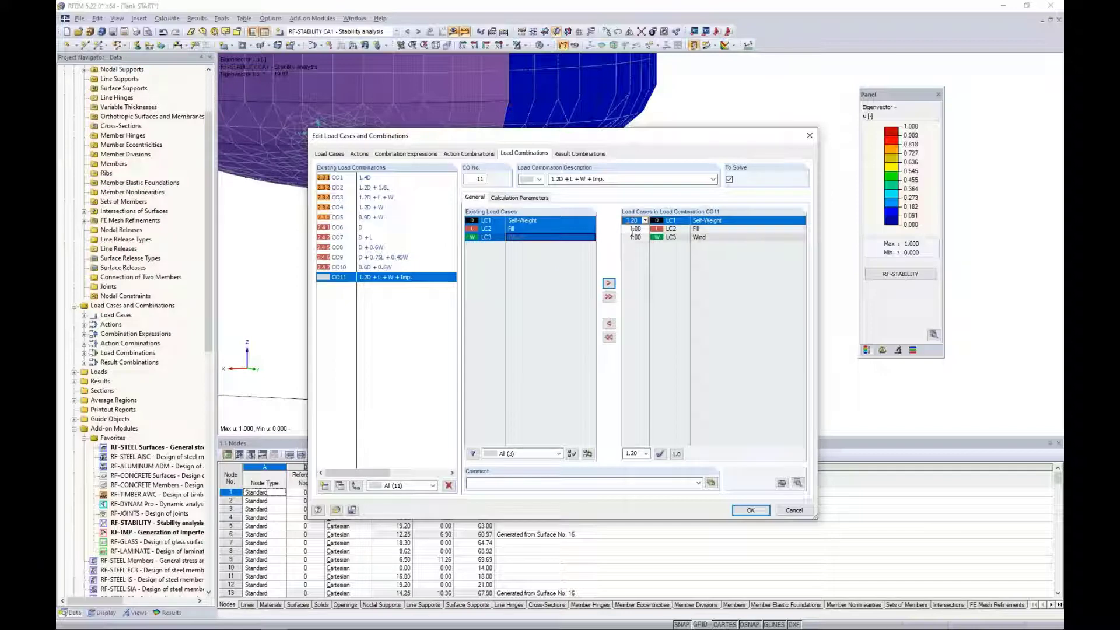
Step: Activate the generated imperfections from RF-IMP case CA1 in the extra options of CO11 and accept the combination
left_click(531, 198)
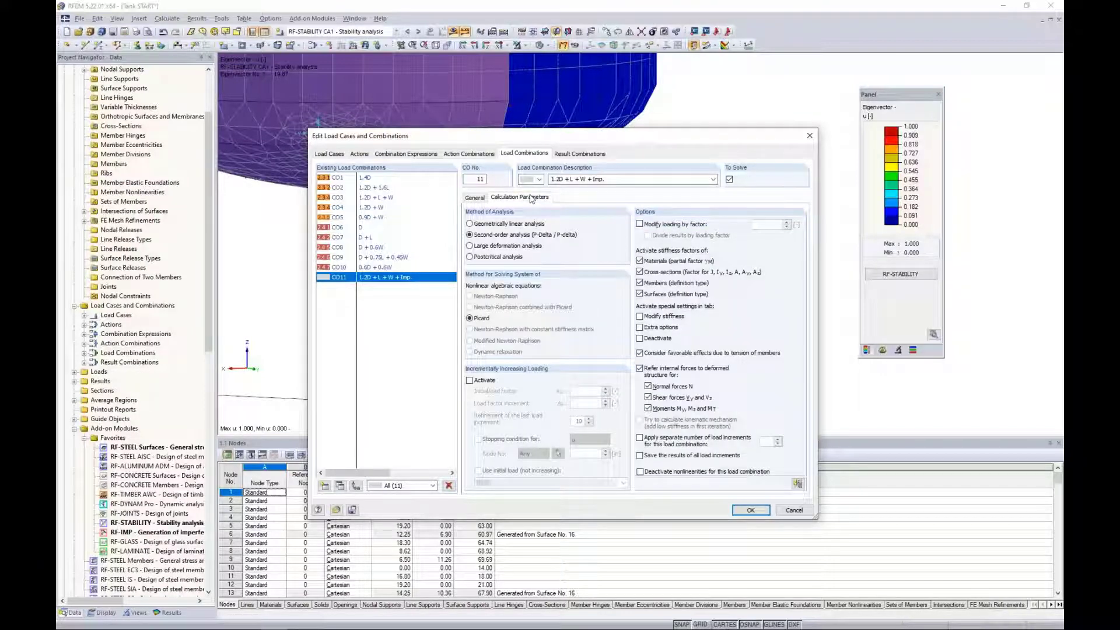
left_click(640, 327)
left_click(573, 199)
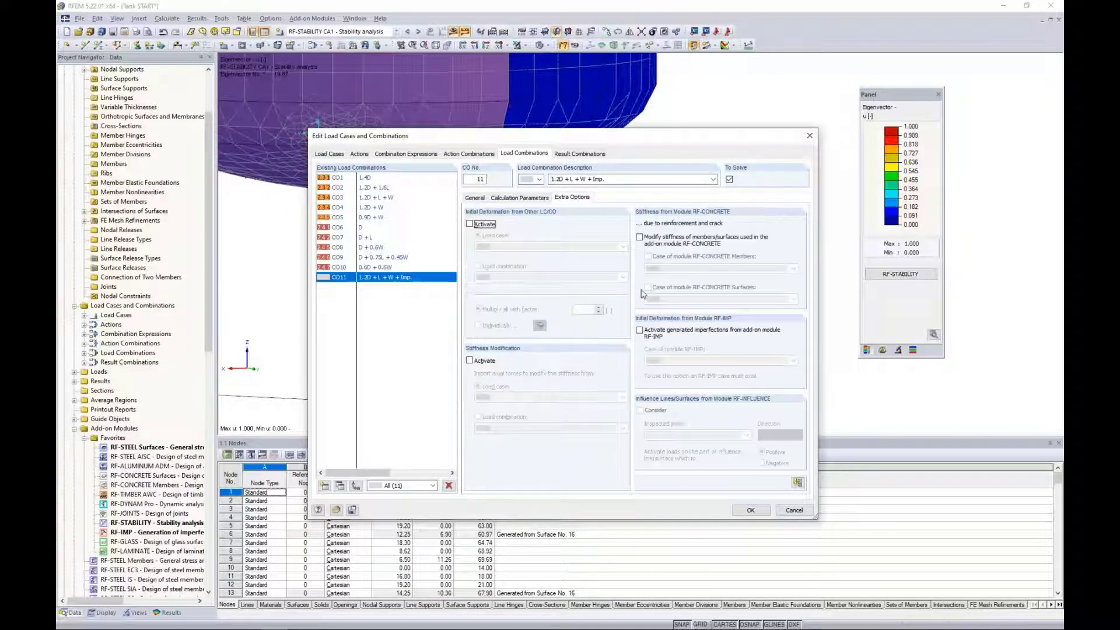
left_click(641, 330)
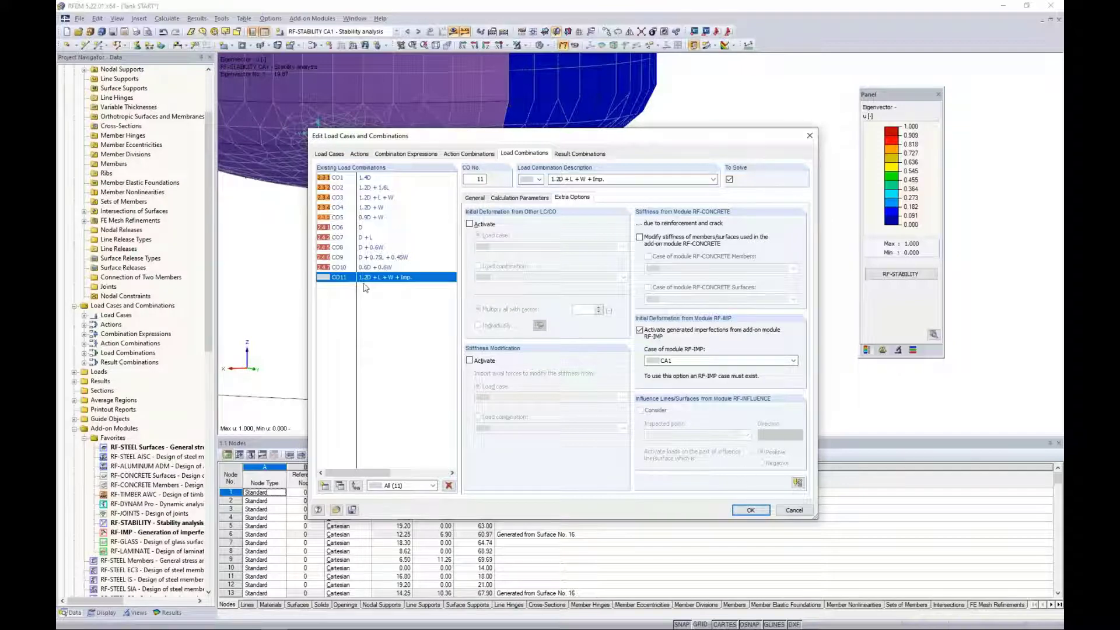
left_click(746, 512)
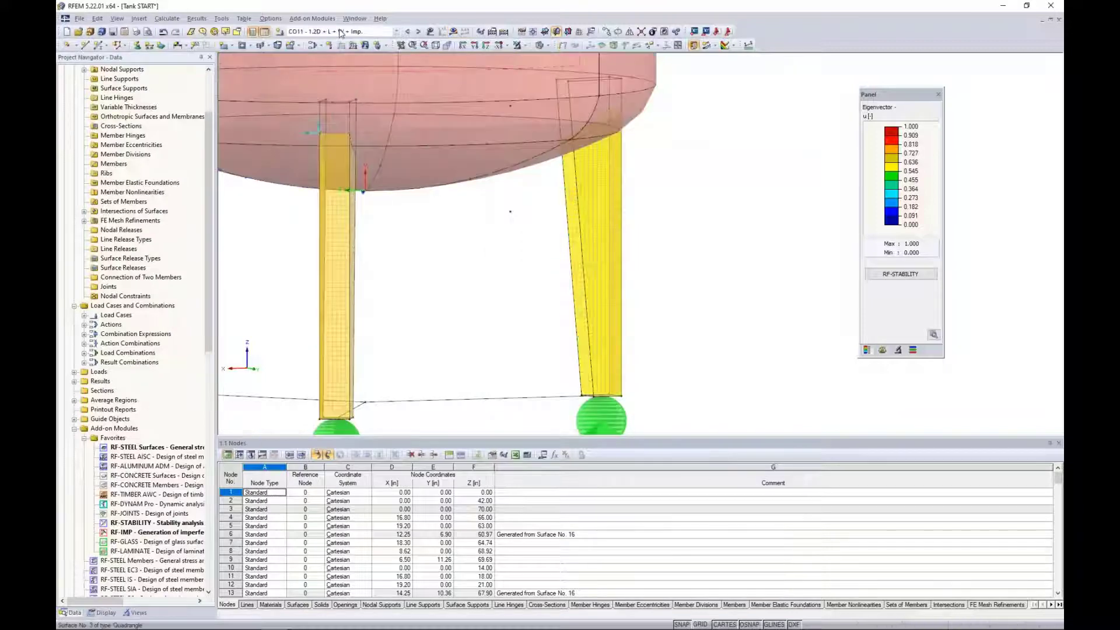
Step: Calculate CO11 and display its global deformations uY on the tank and legs
left_click(453, 33)
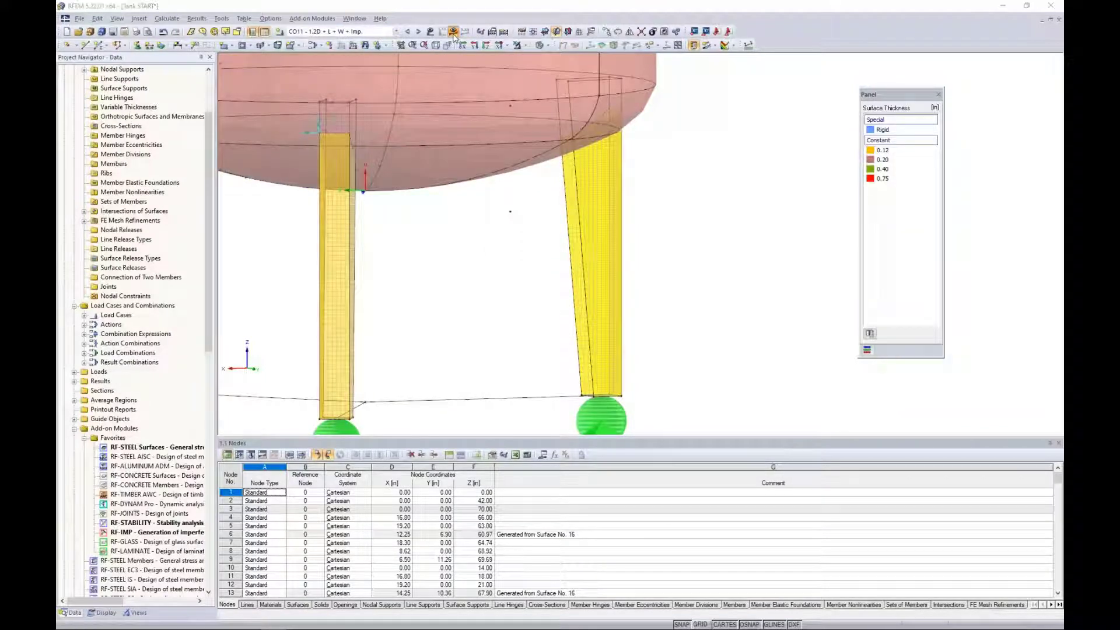
left_click(542, 336)
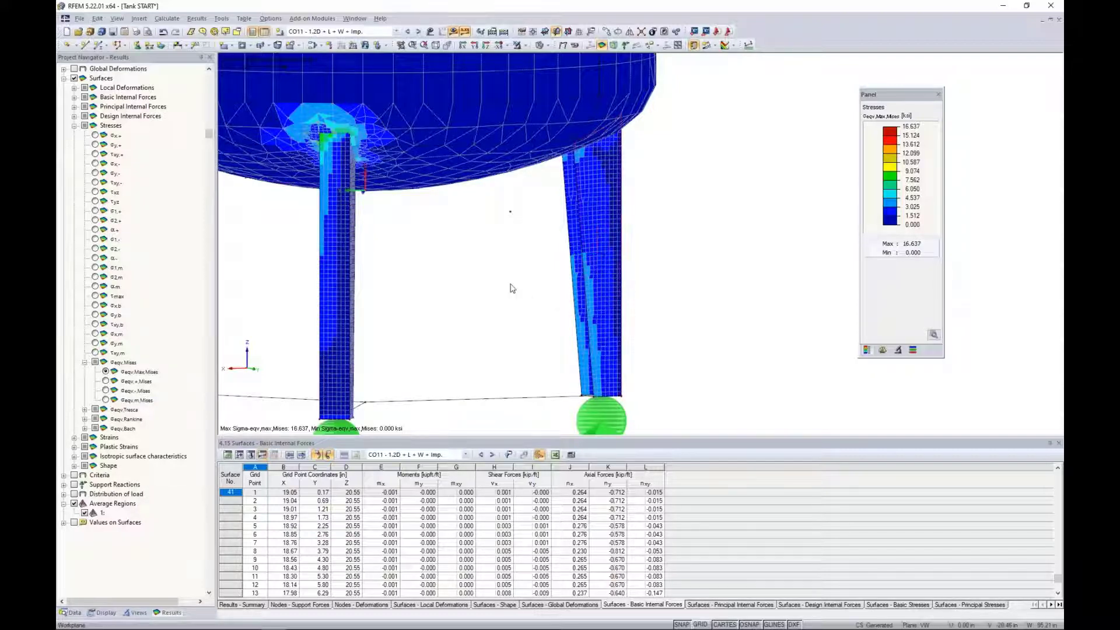
left_click(74, 125)
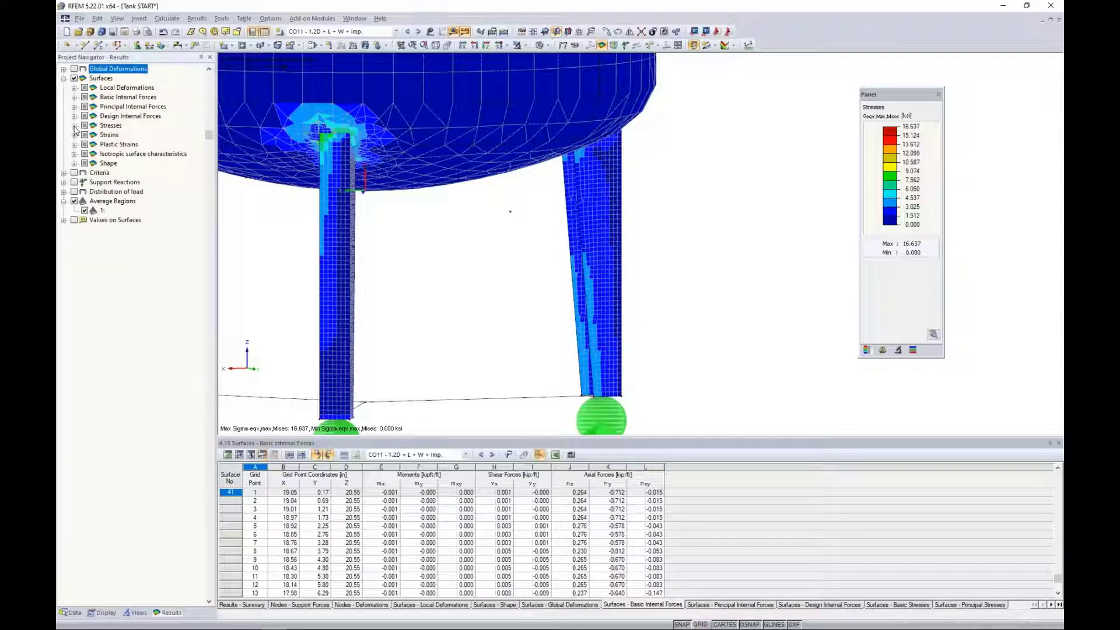
left_click(64, 70)
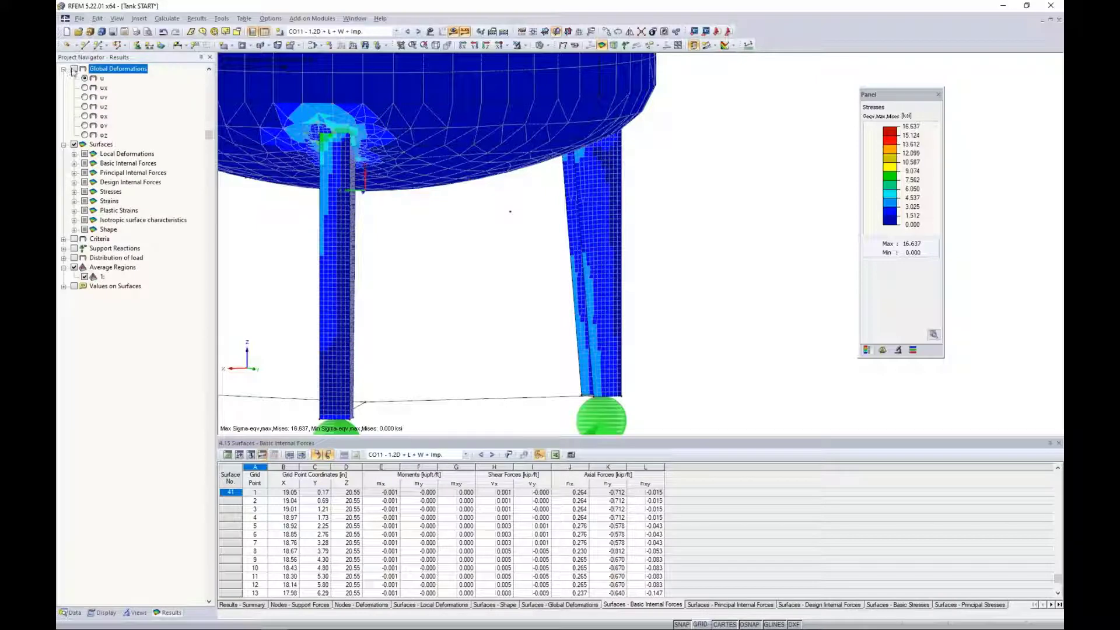
left_click(74, 70)
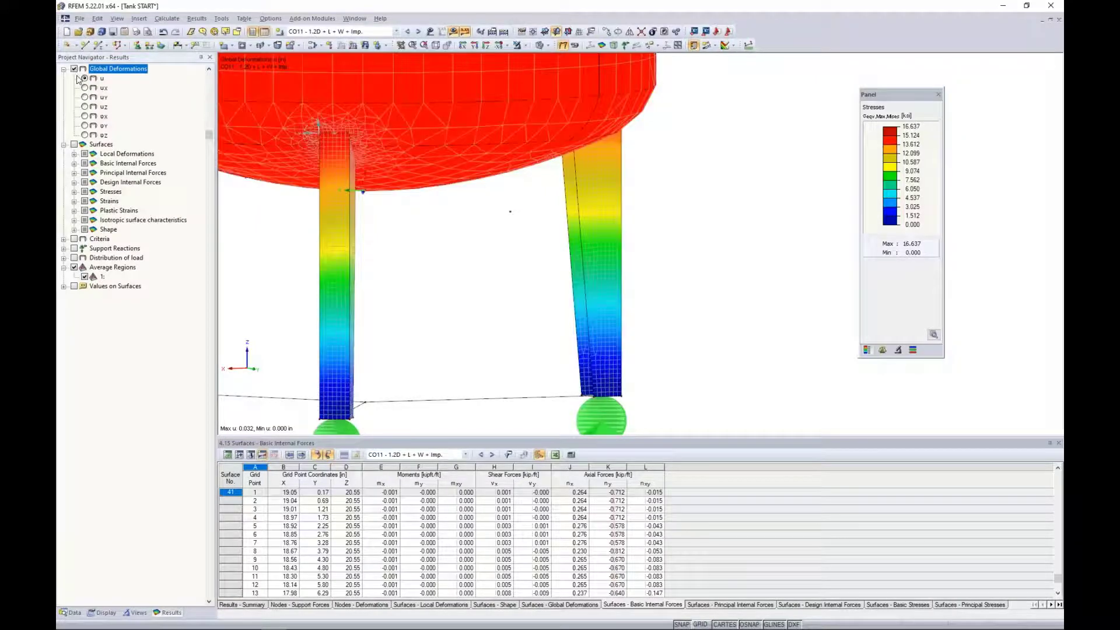
left_click(85, 97)
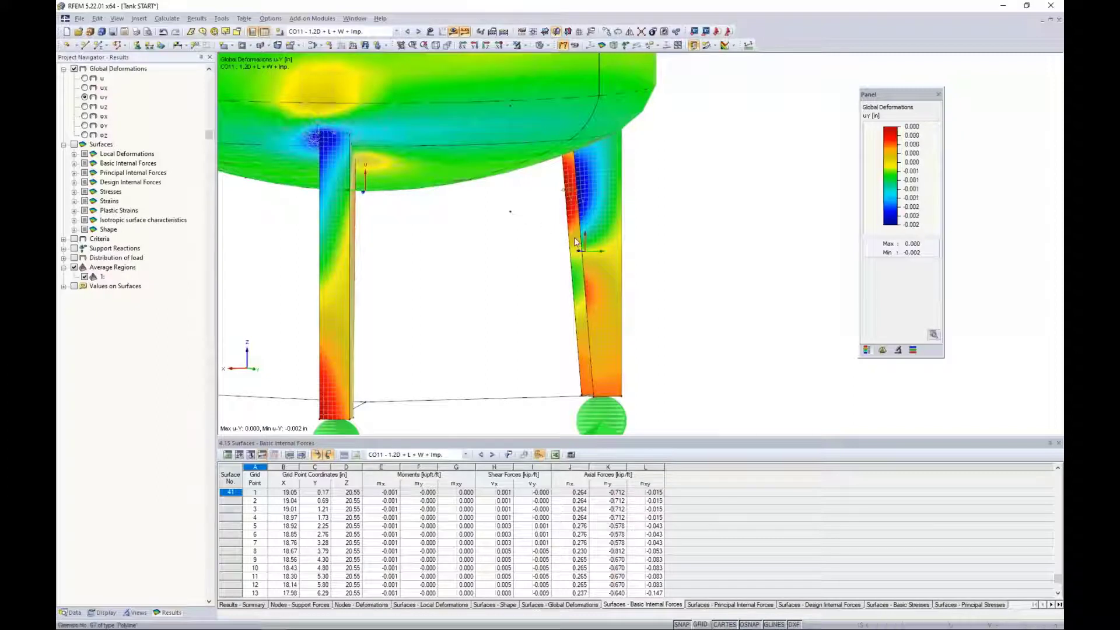
scroll(560, 228, "up", 1)
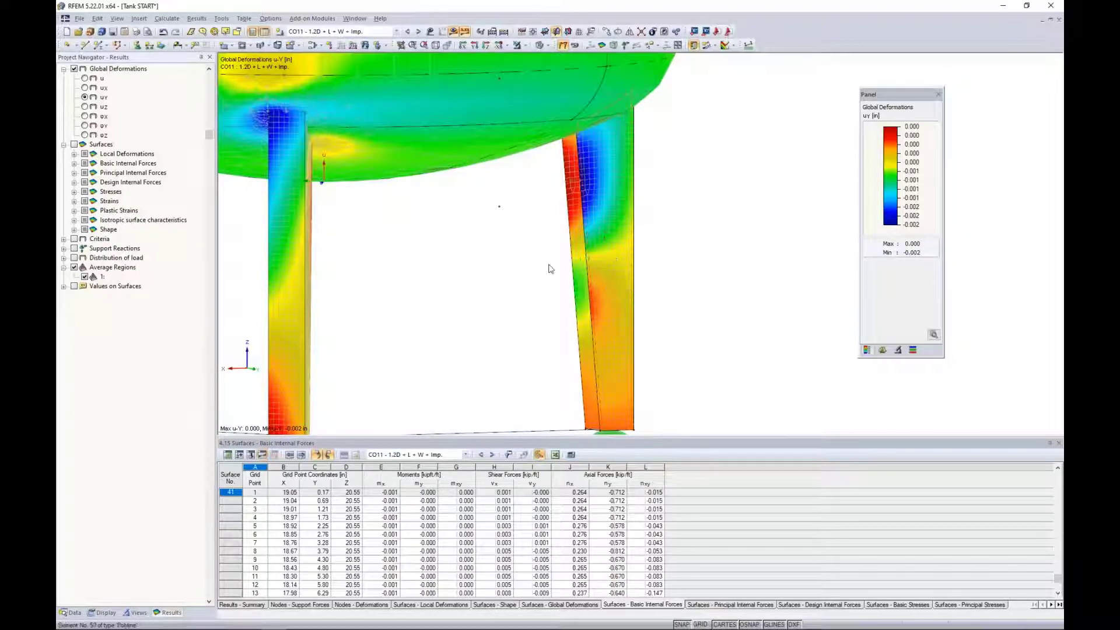
scroll(499, 259, "down", 5)
middle_click_drag(488, 271, 606, 269)
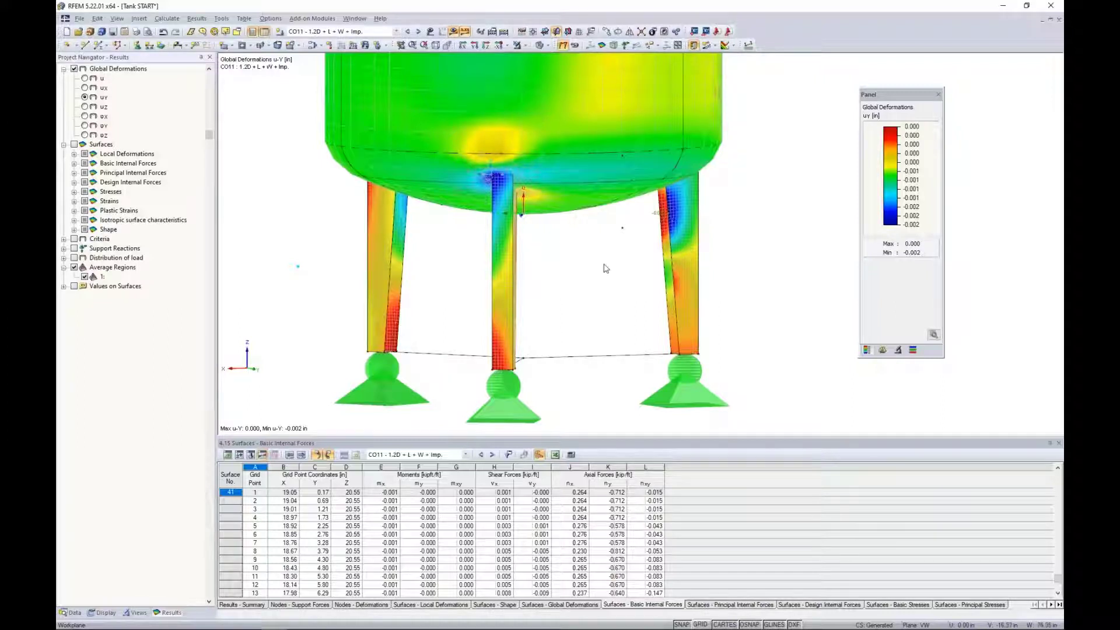
scroll(605, 268, "down", 3)
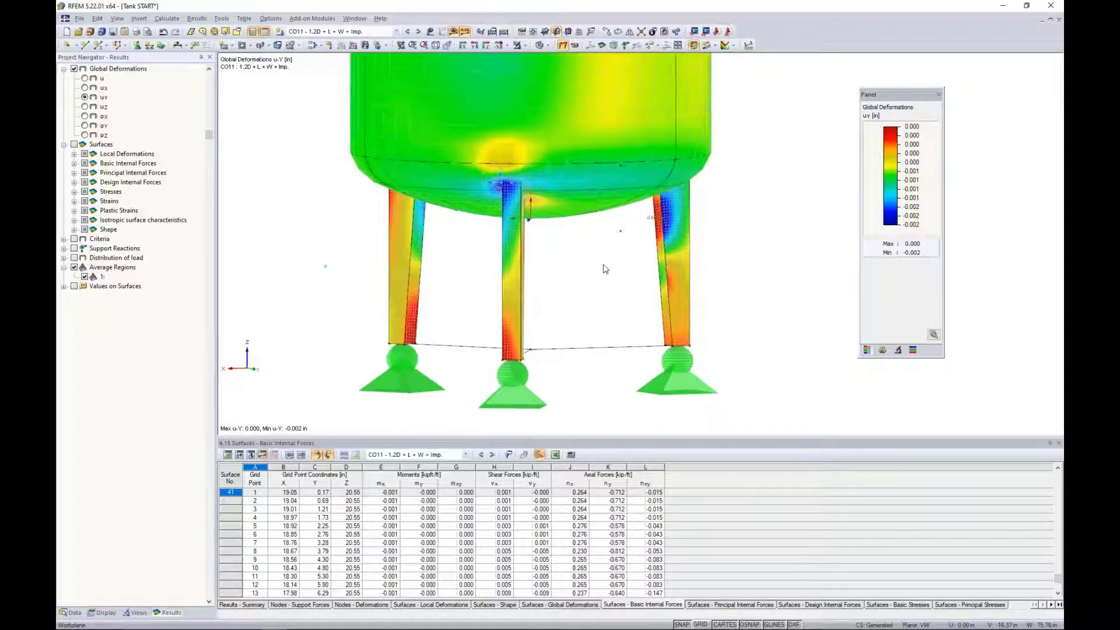
middle_click_drag(605, 268, 599, 294)
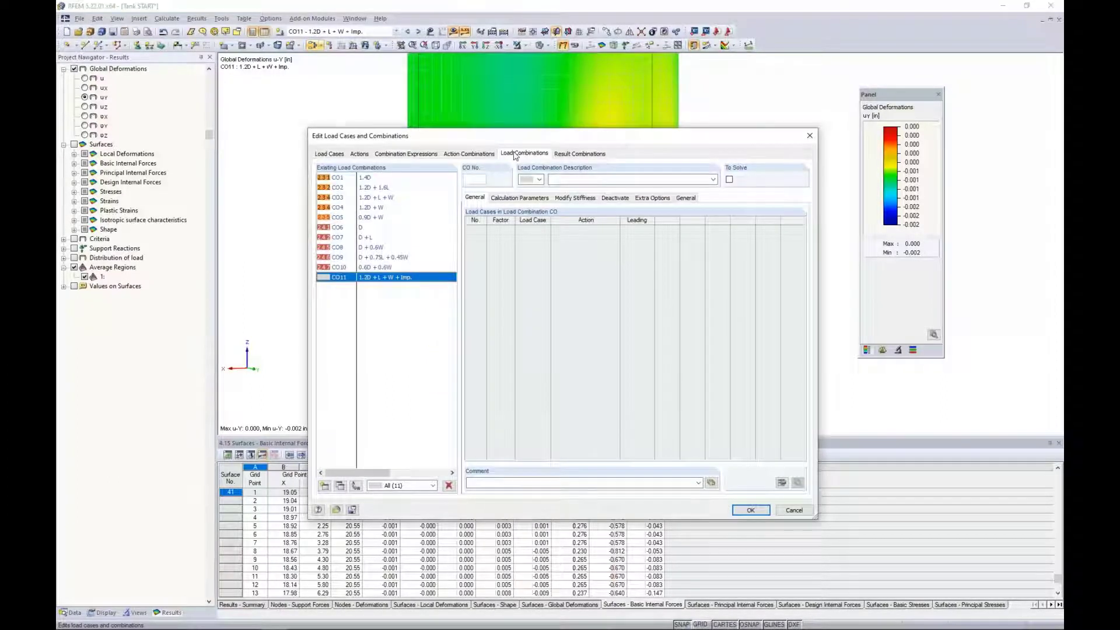
Step: Create another load combination described as "1.2D + L + W + Imp. + Failure"
left_click(517, 198)
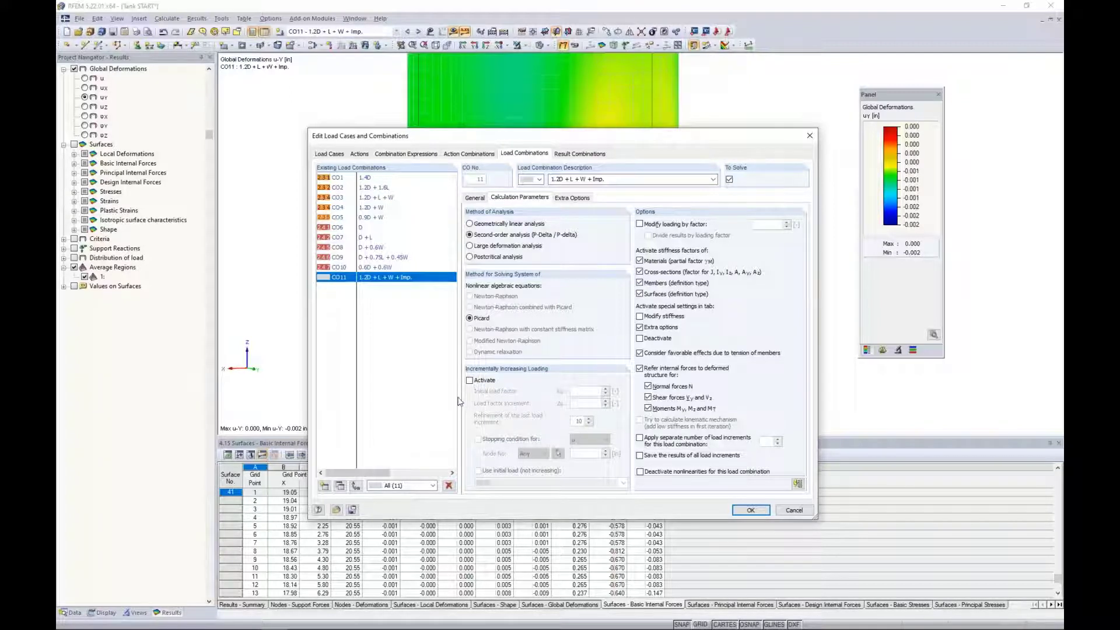
left_click(324, 487)
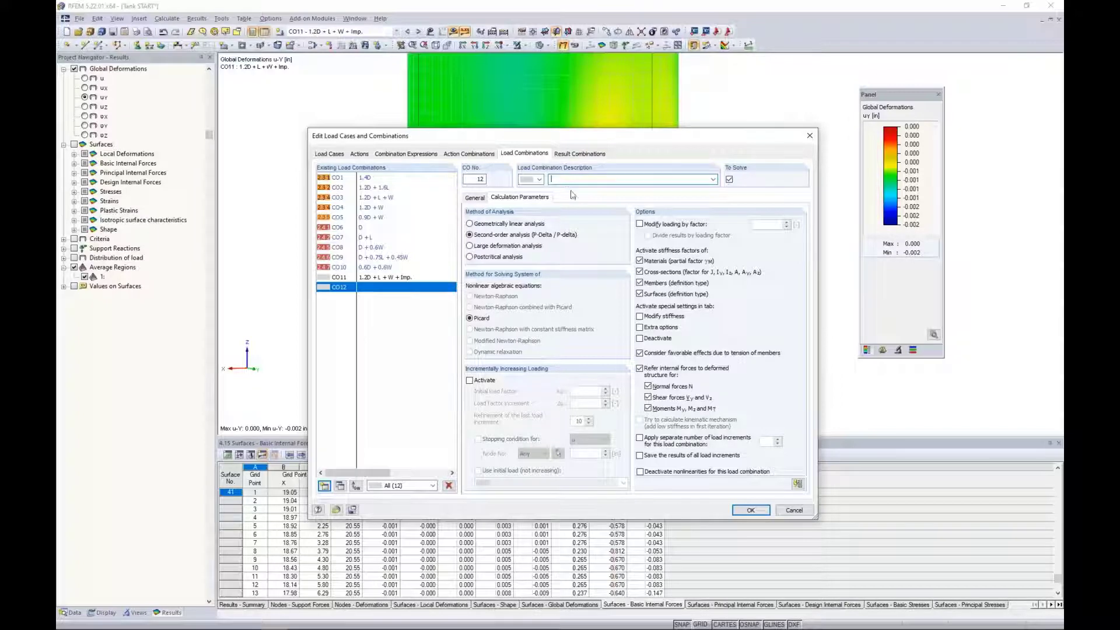
type("1.2D + L + W + Imp. + Failure")
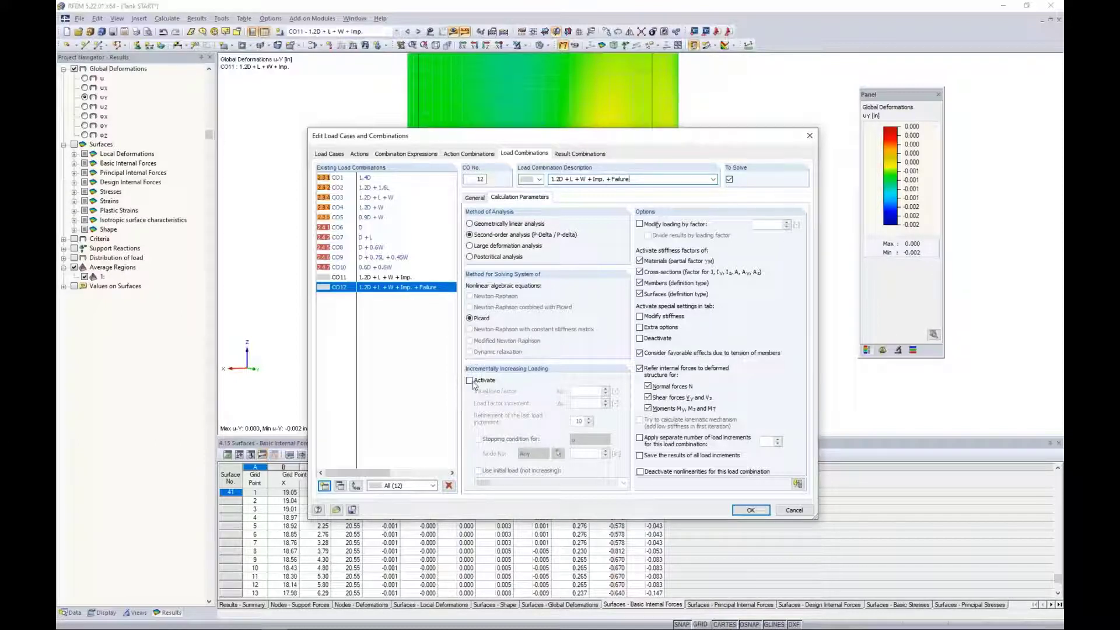
Step: Activate incrementally increasing loading with a 1.000 load factor increment, a stopping condition of u = 6 in at any node, and an initial load
left_click(491, 378)
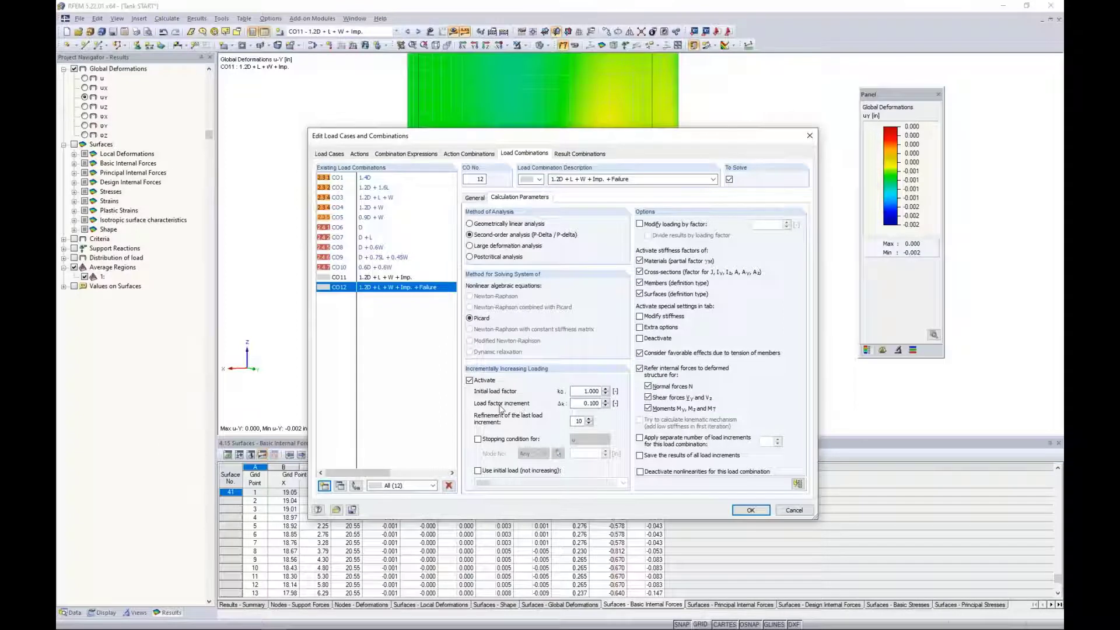
double_click(586, 403)
type("1.0")
left_click(492, 441)
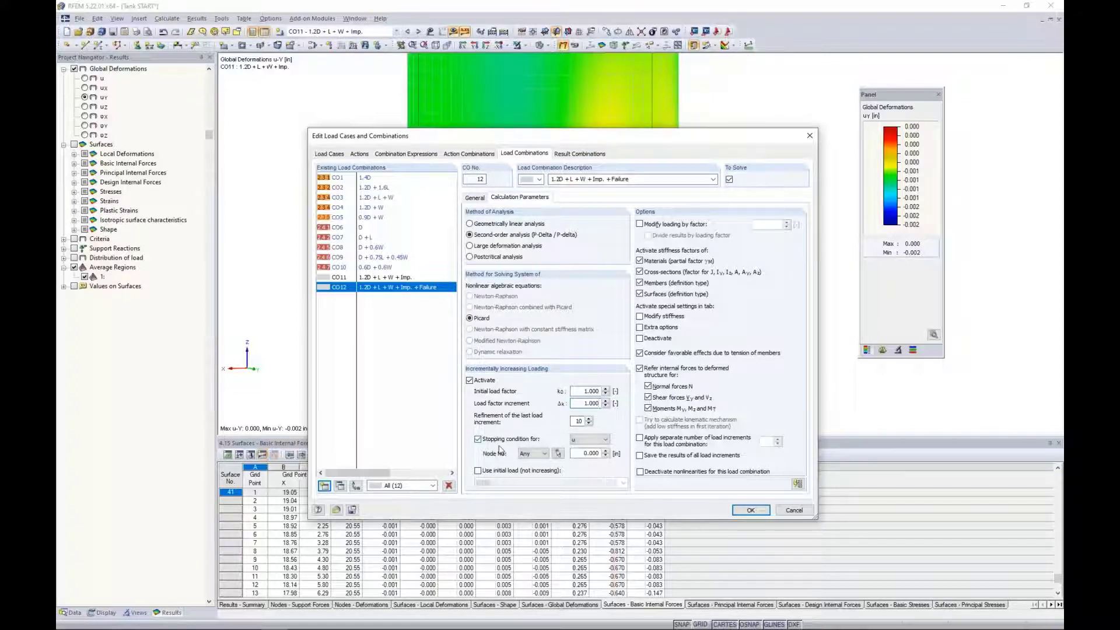
double_click(591, 453)
type("6")
left_click(479, 472)
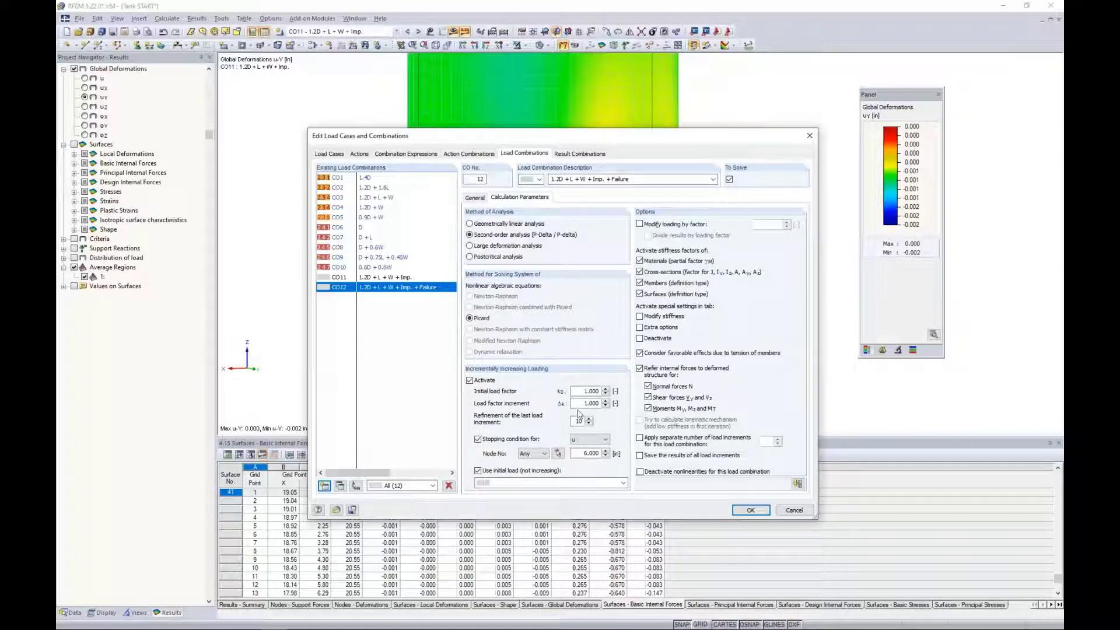
Step: Create a load combination described as "1.2D" containing only Self-Weight with a factor of 1.20
left_click(324, 487)
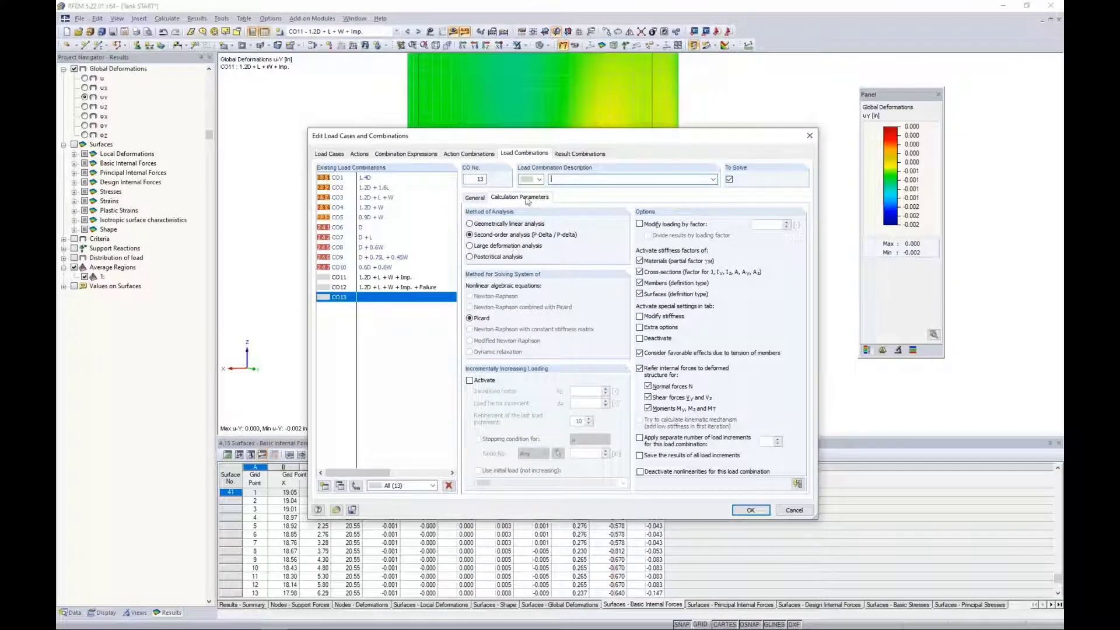
left_click(475, 198)
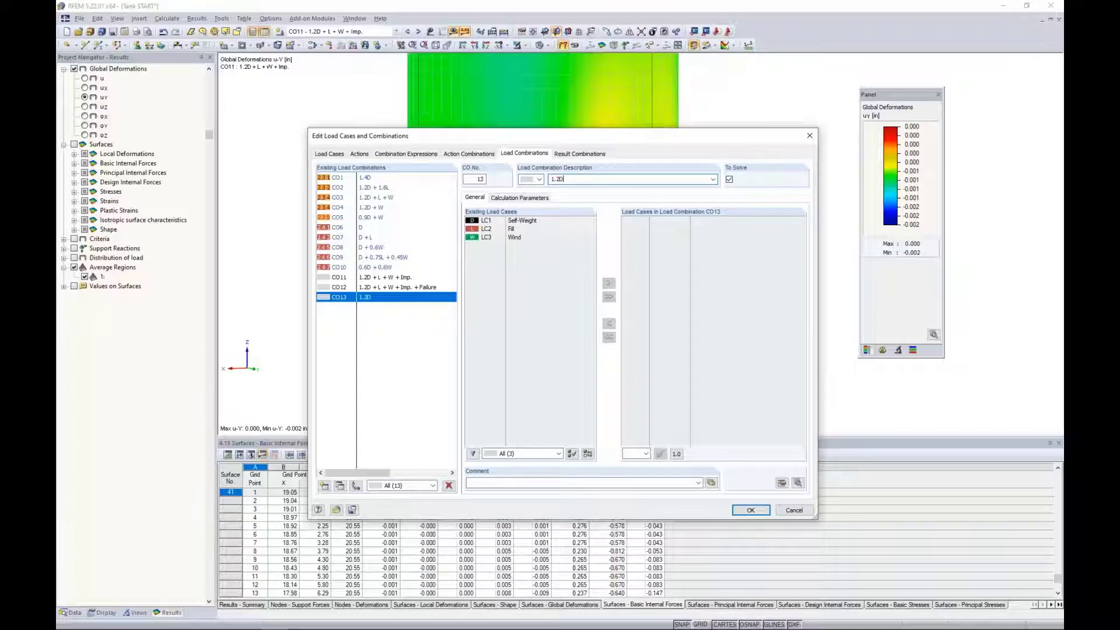
double_click(531, 220)
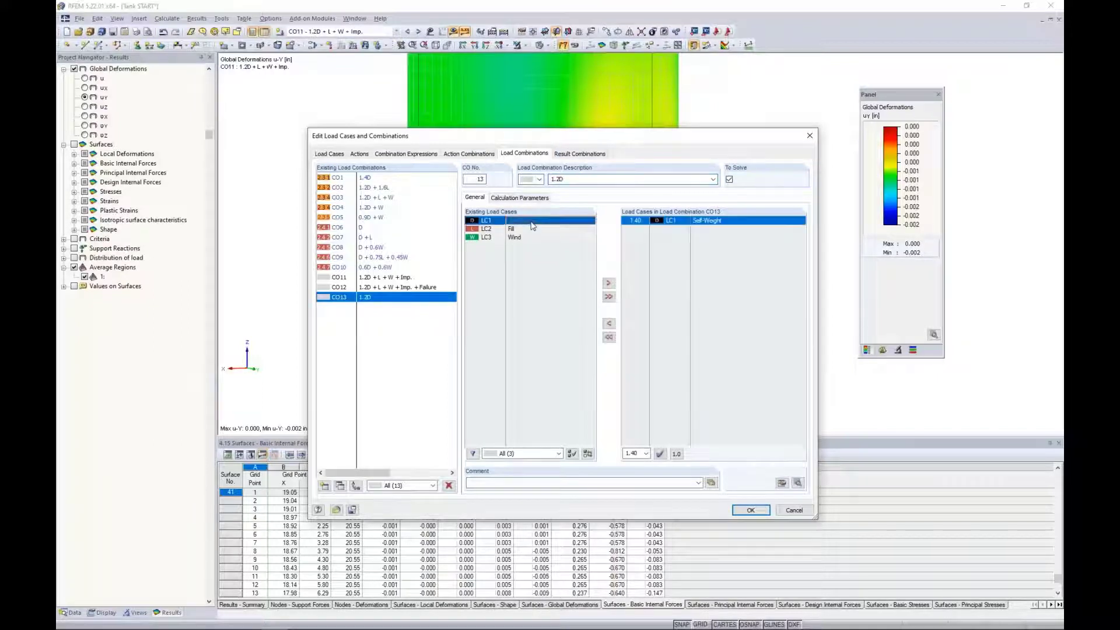
left_click(645, 221)
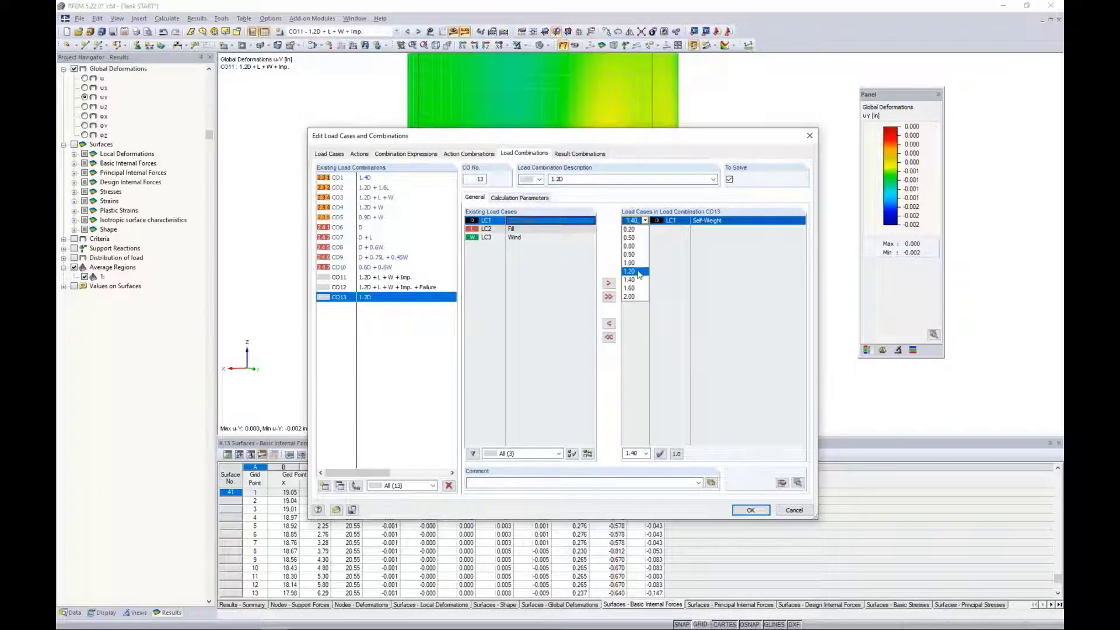
left_click(640, 275)
left_click(519, 198)
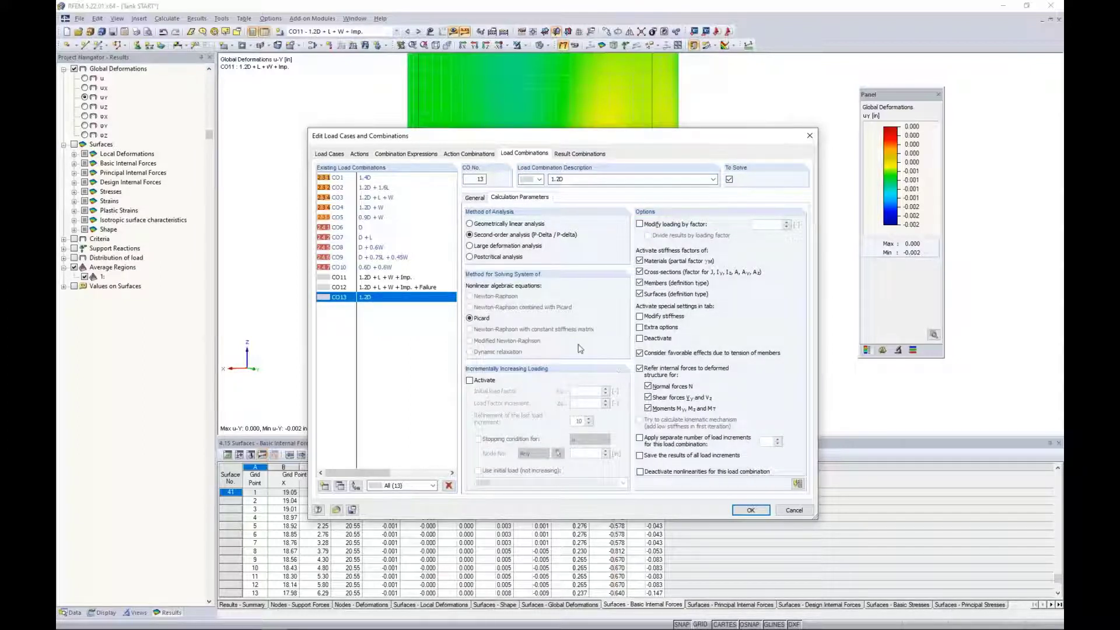
left_click(474, 198)
Step: Assign CO13 - 1.2D as the non-increasing initial load of the failure combination CO12
left_click(405, 288)
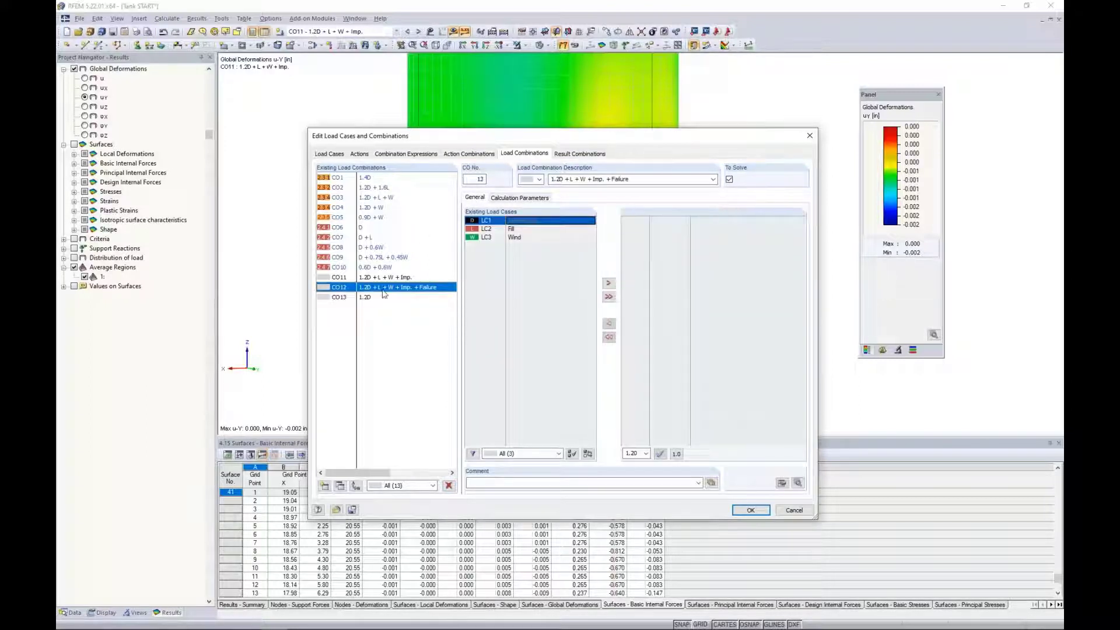
left_click(511, 199)
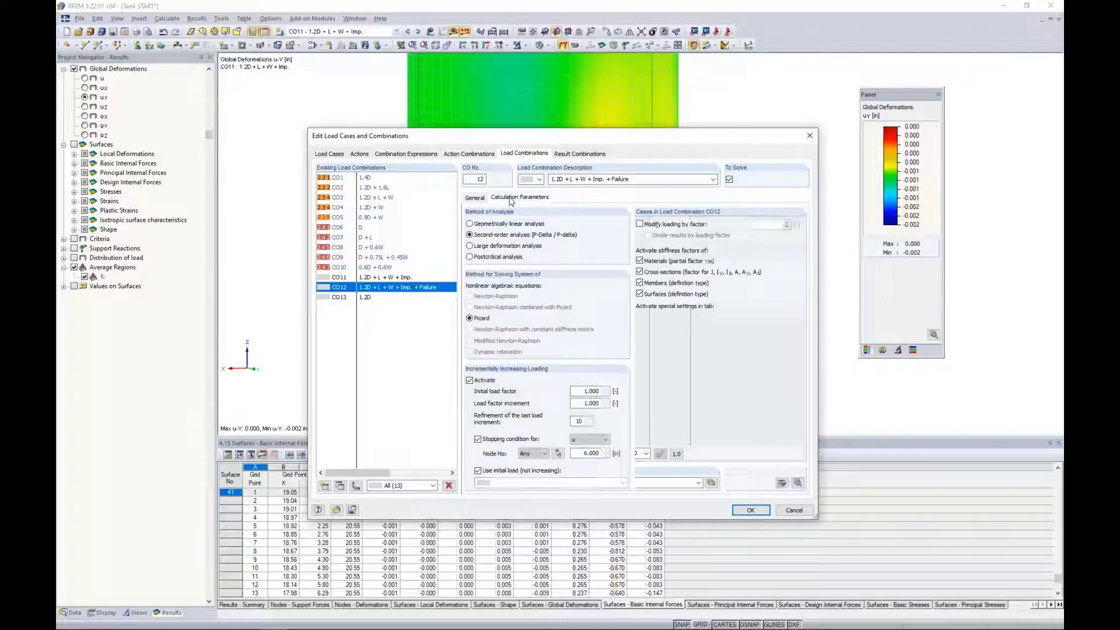
left_click(505, 484)
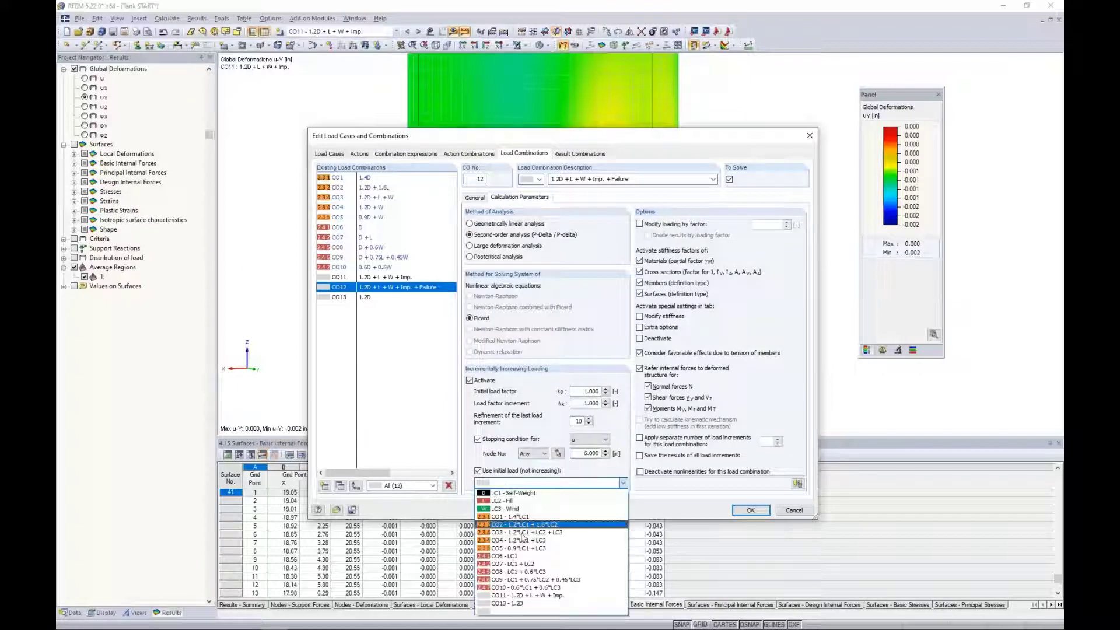
left_click(525, 605)
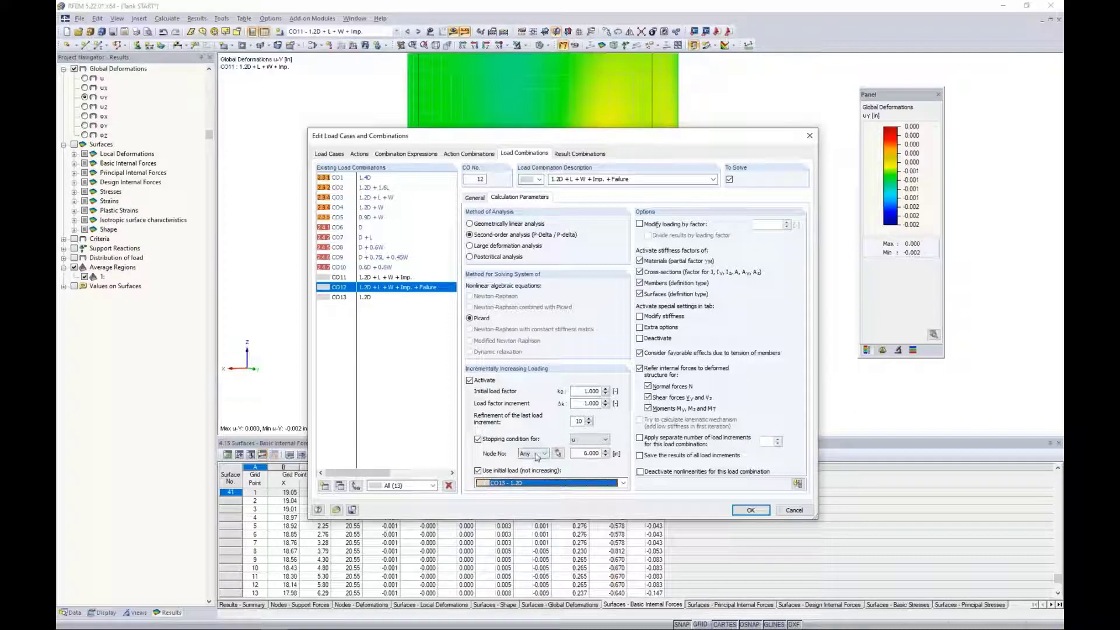
Step: Activate the generated imperfections from RF-IMP case CA1 in the extra options of CO12
left_click(640, 327)
left_click(573, 198)
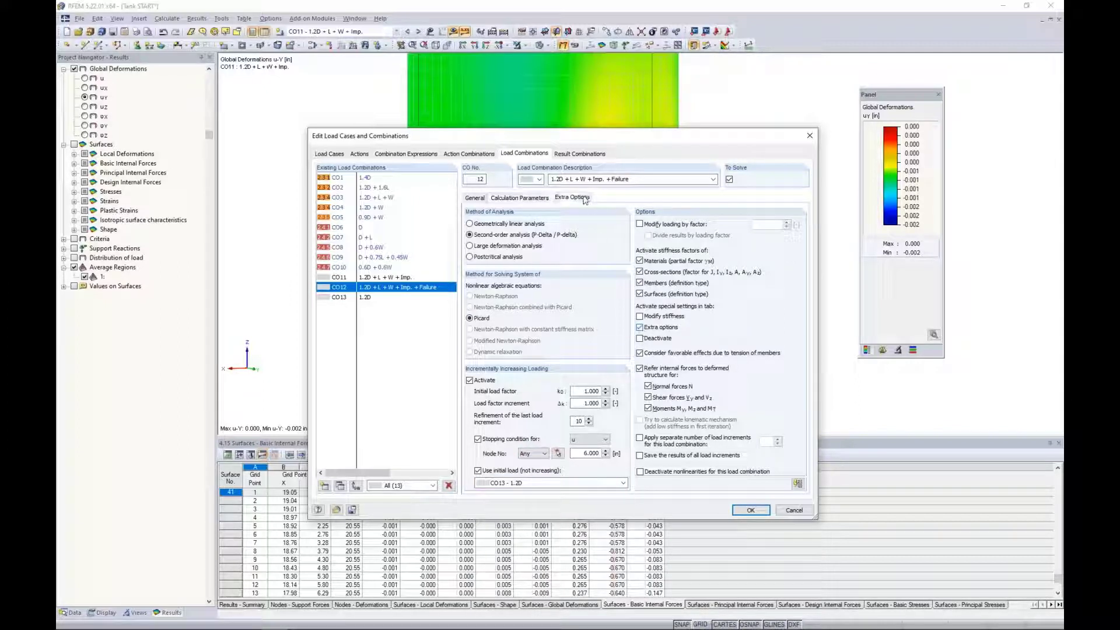
left_click(640, 331)
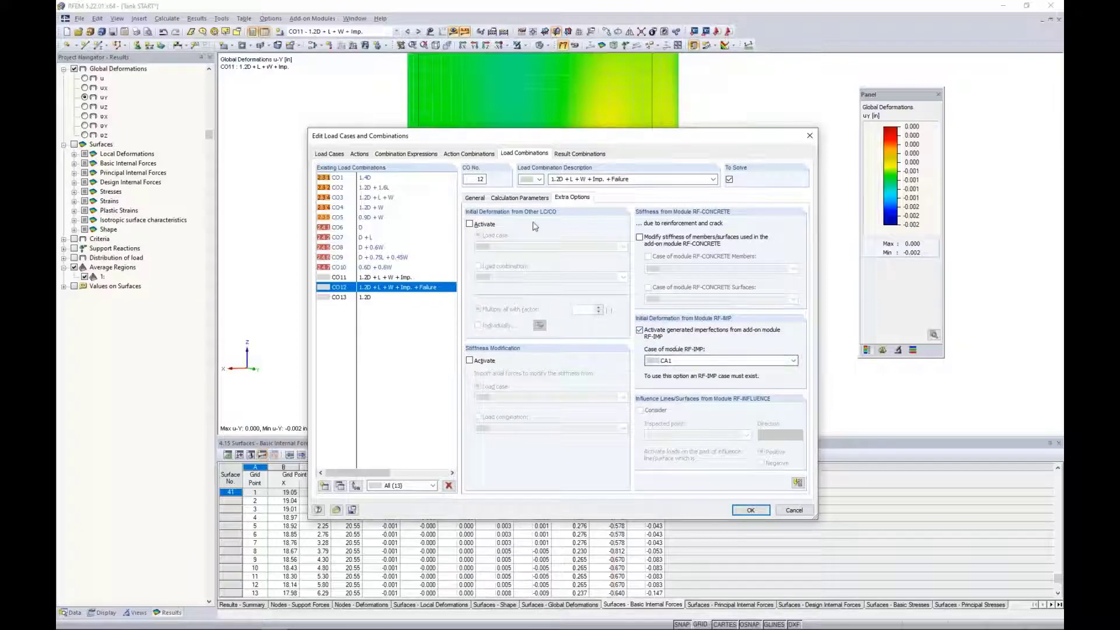
Step: Set CO12 to save the results of all load increments and use large deformation analysis
left_click(526, 199)
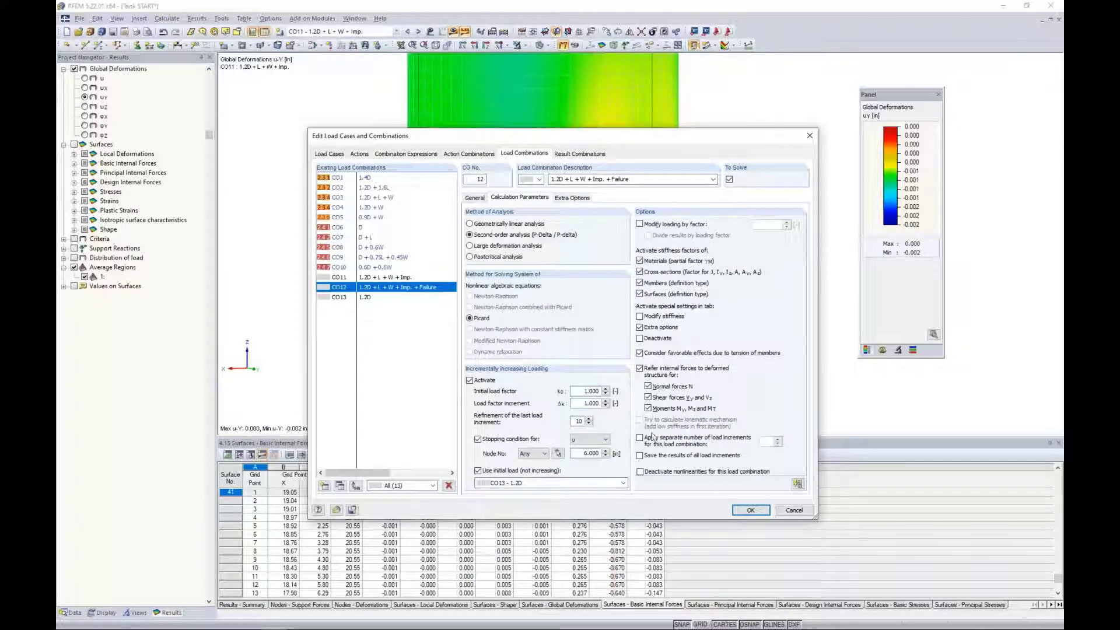
left_click(641, 457)
left_click(470, 246)
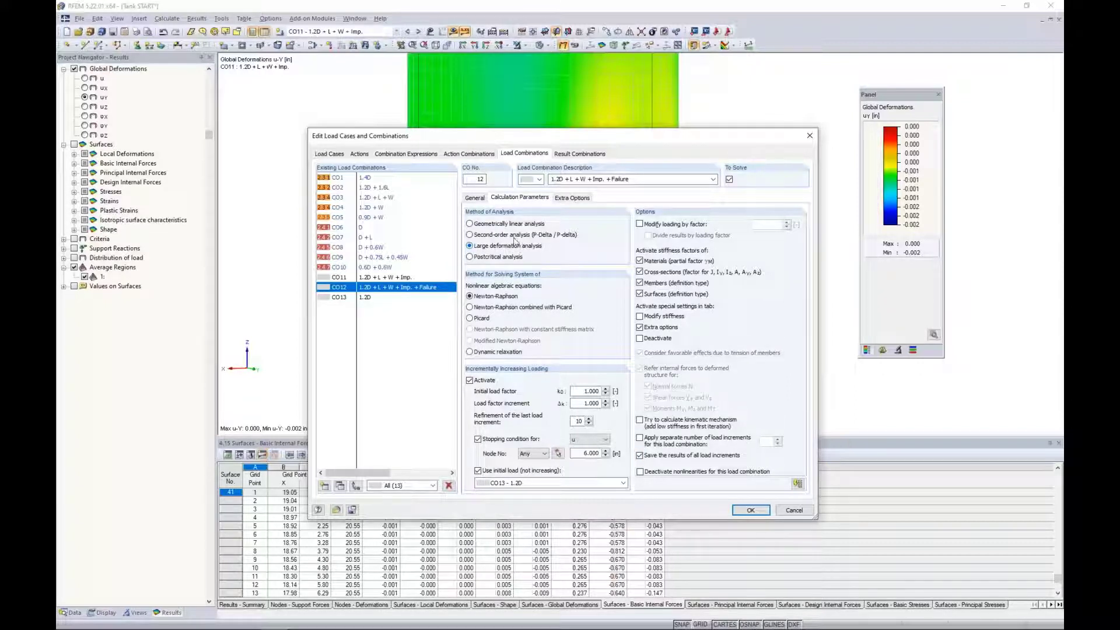
Step: Add the Fill and Wind load cases to CO12 with a factor of 1.00 and confirm, accepting the deletion of existing results
left_click(476, 198)
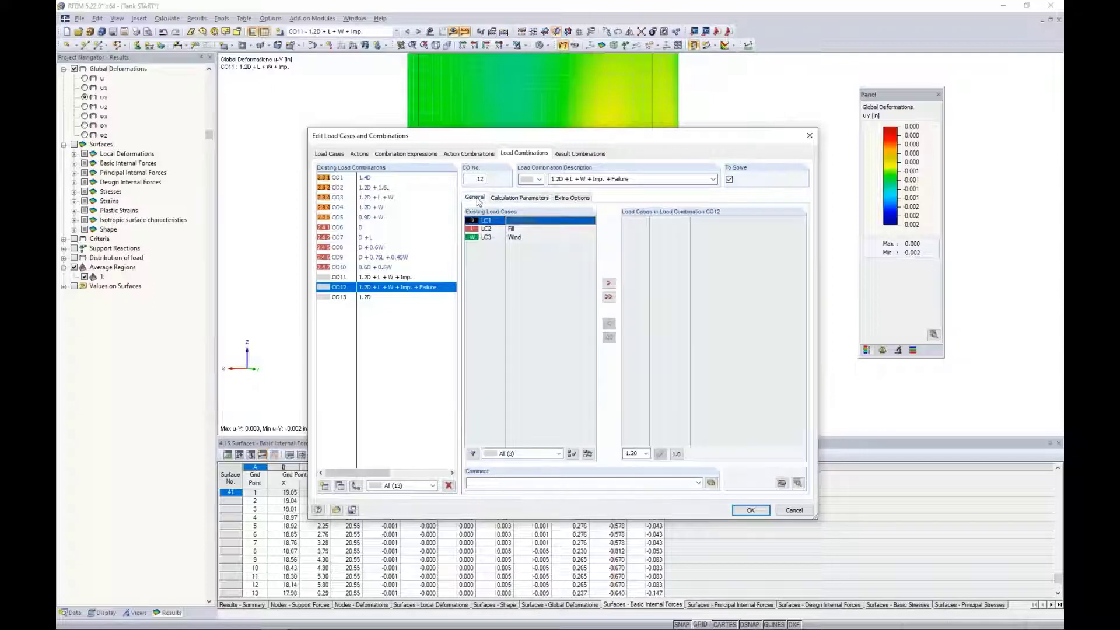
left_click(506, 228)
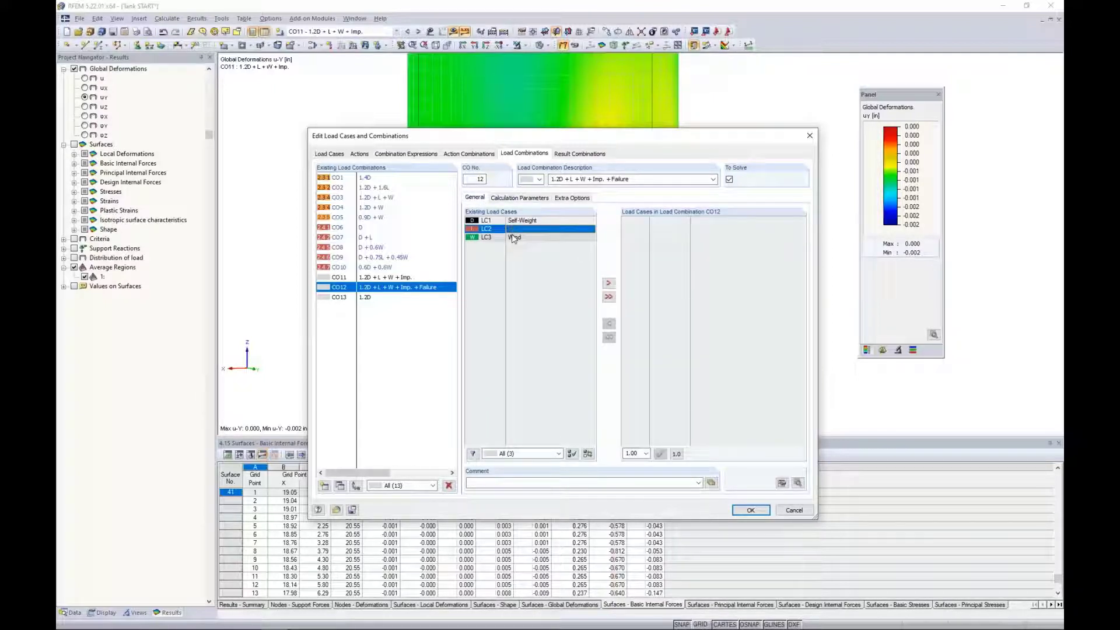
left_click(514, 237, "shift")
left_click(608, 283)
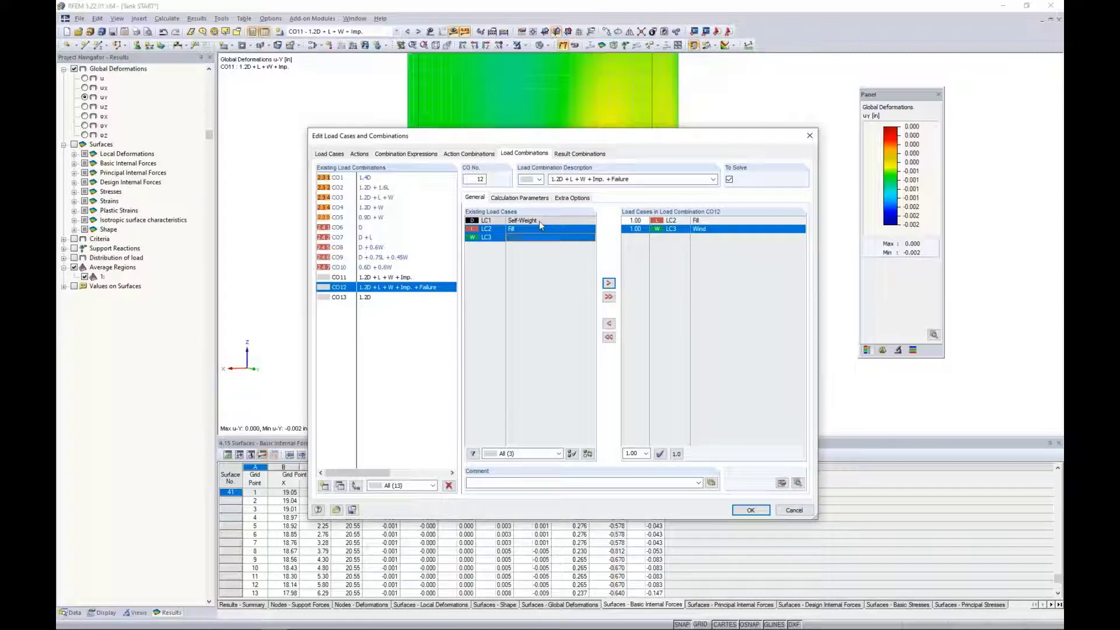
left_click(528, 198)
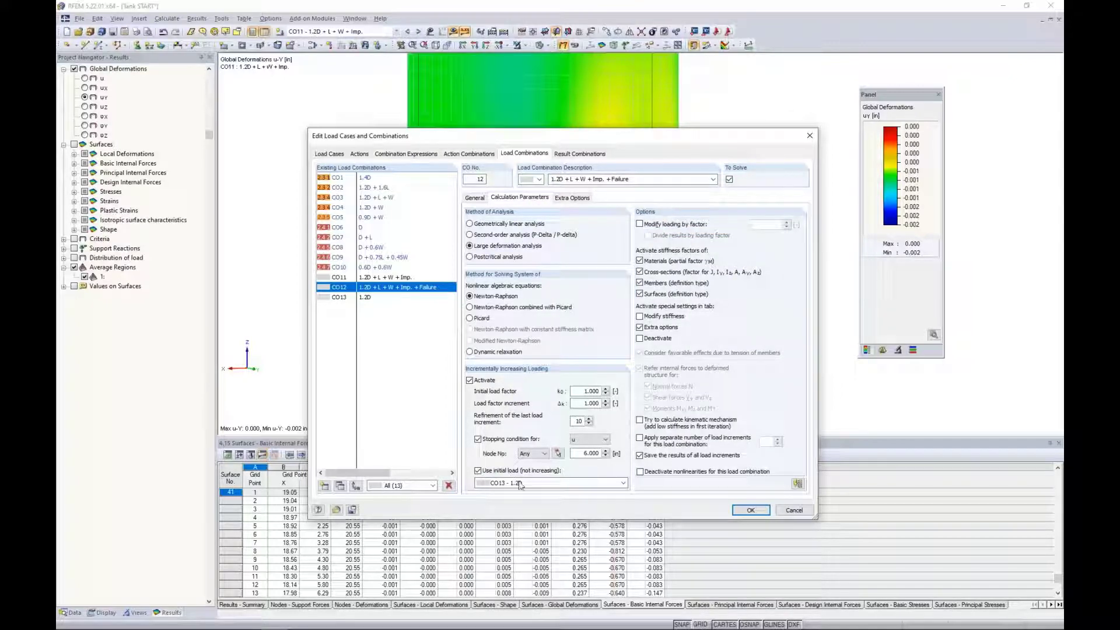
left_click(474, 198)
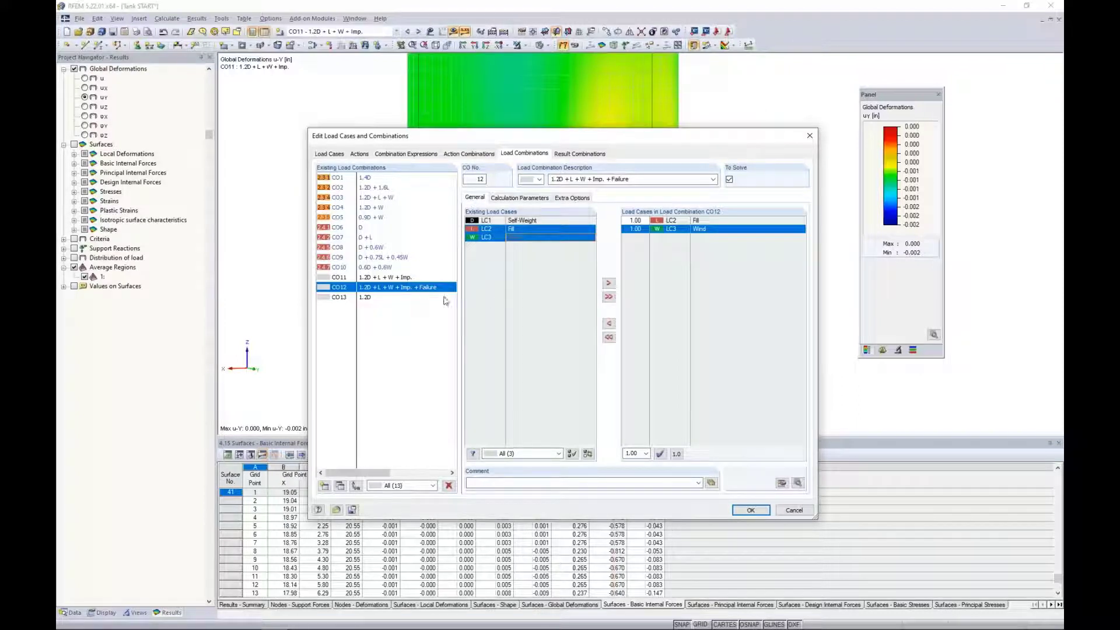
left_click(751, 511)
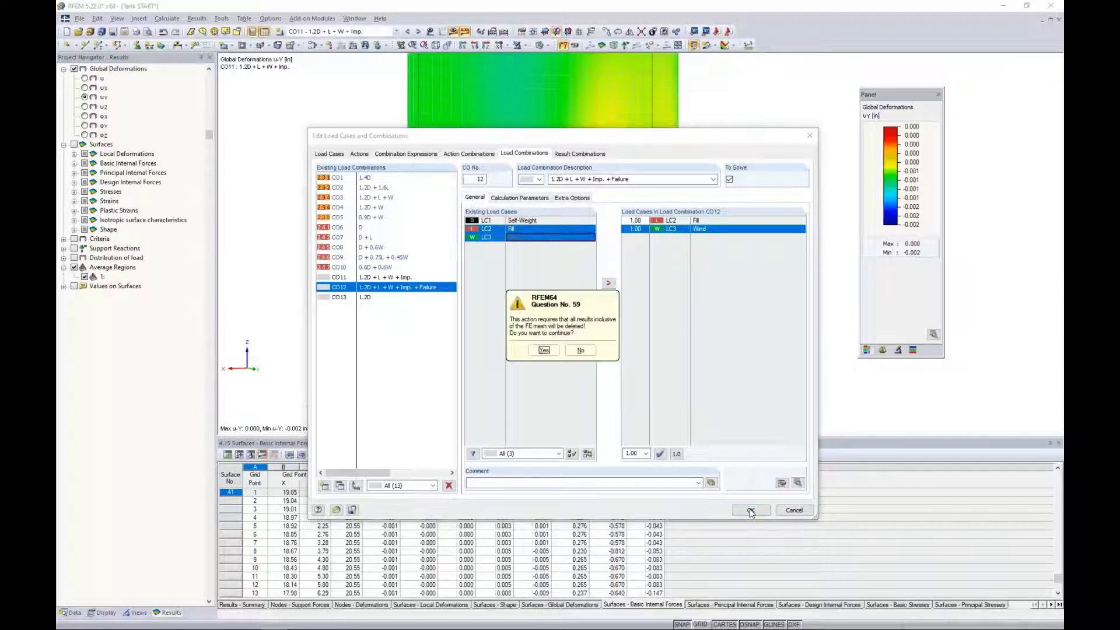
left_click(544, 350)
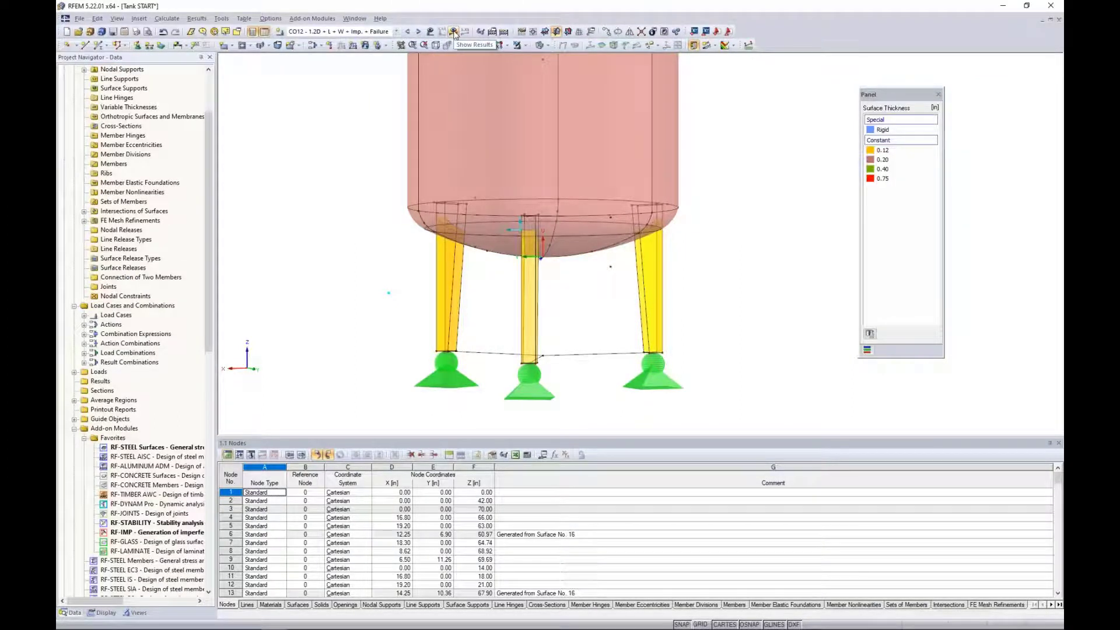
Step: Switch to the Tank FINISH model and display its CO12 global deformation results by load increment
left_click(355, 19)
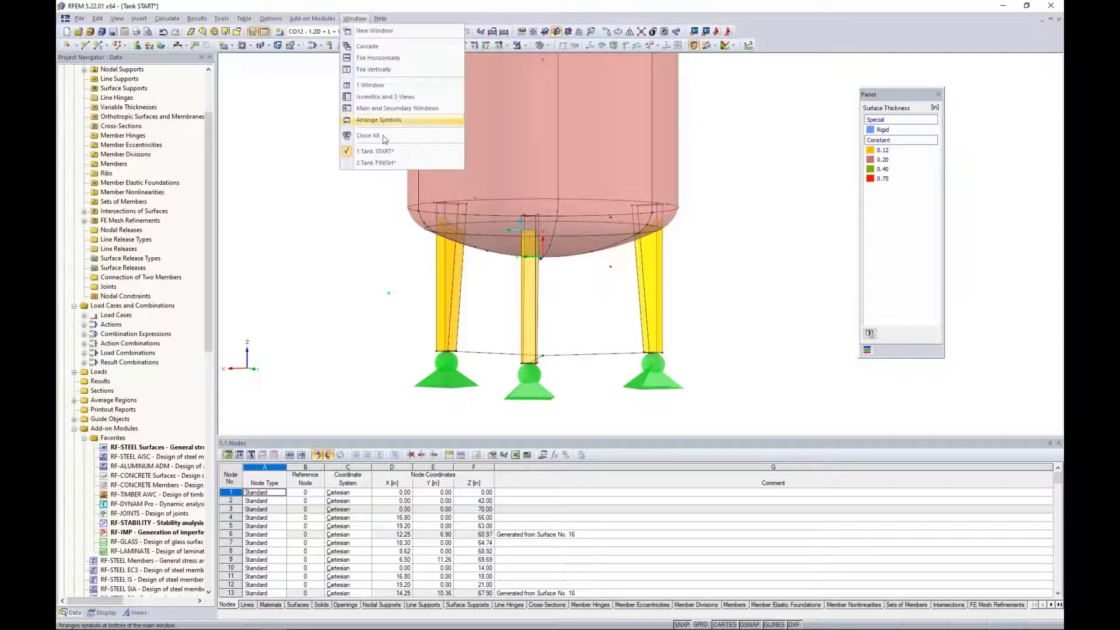
left_click(376, 163)
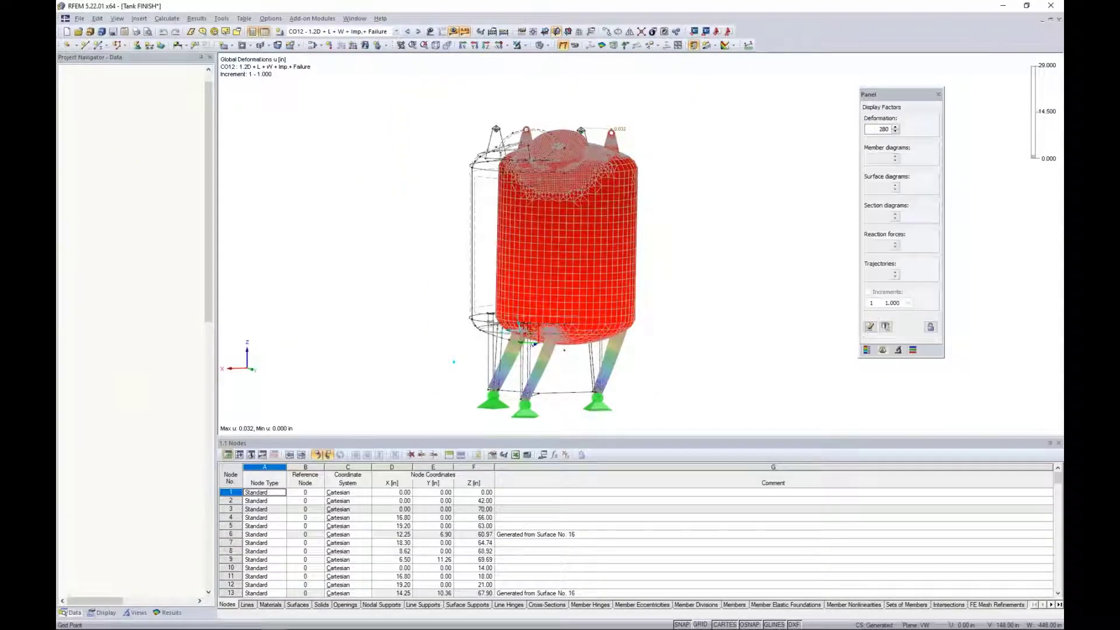
left_click(170, 612)
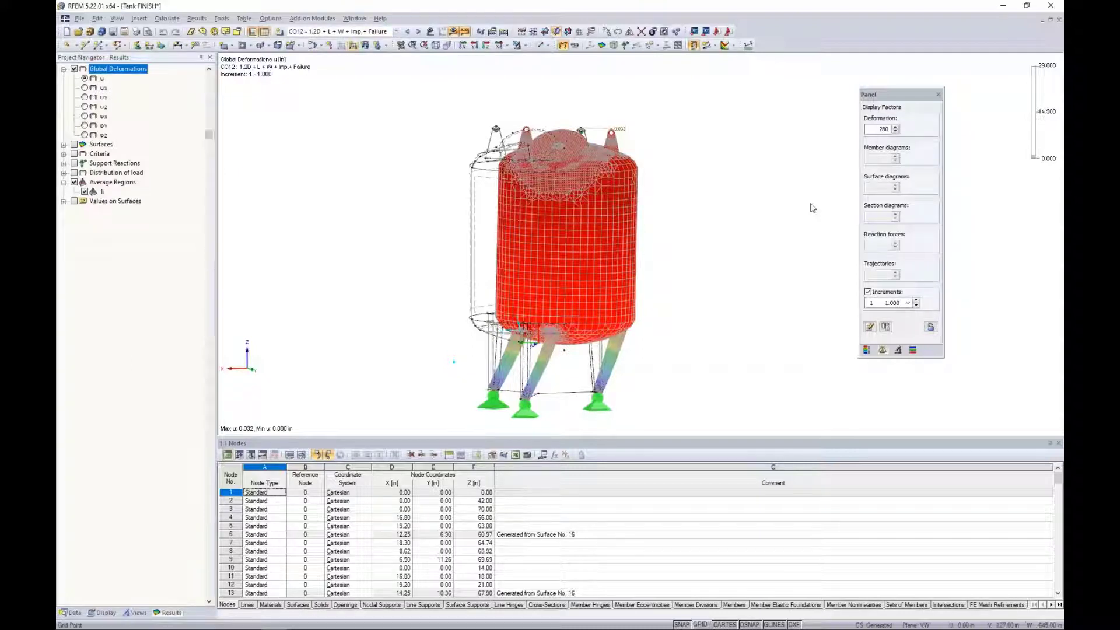
left_click(869, 291)
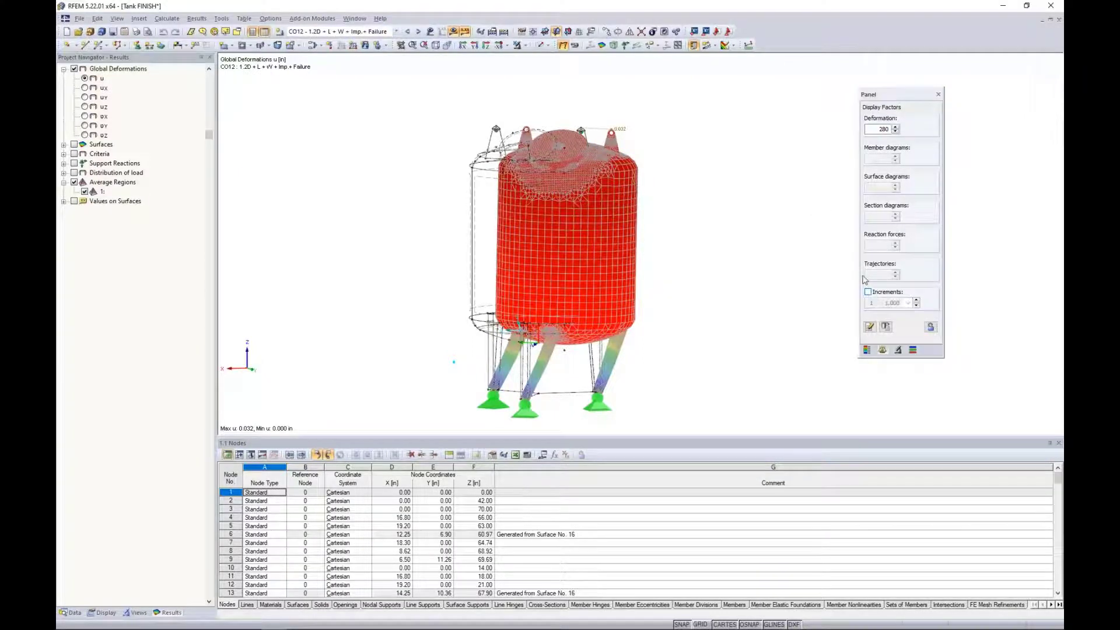
left_click(868, 292)
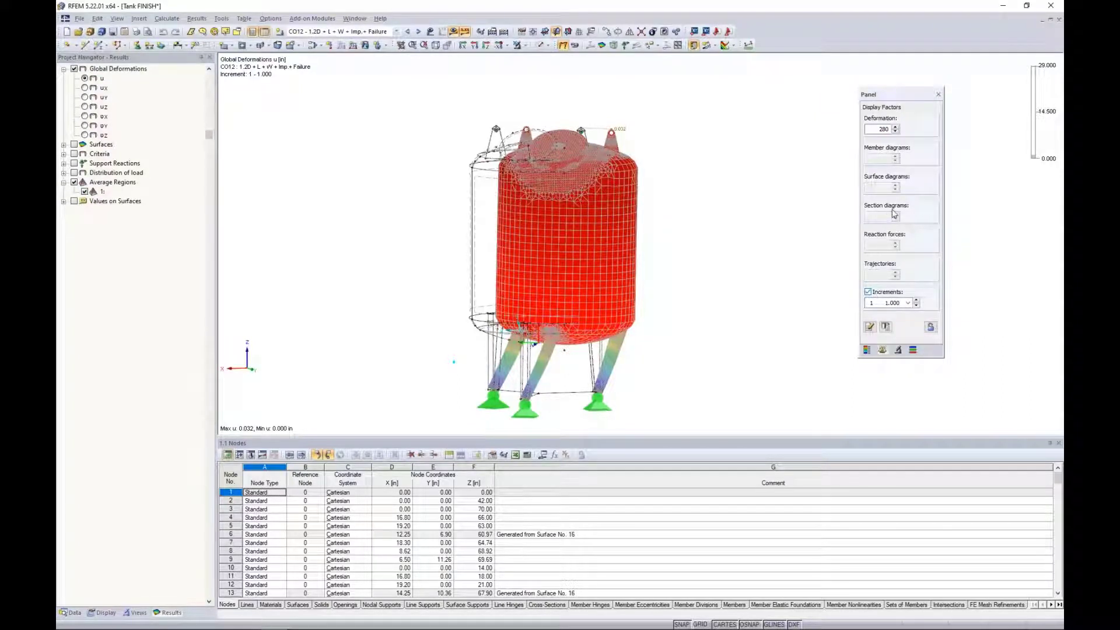
Step: Set the deformation display factor to 30 and lock it for all load increments
left_click_drag(876, 130, 929, 131)
type("30")
key("Return")
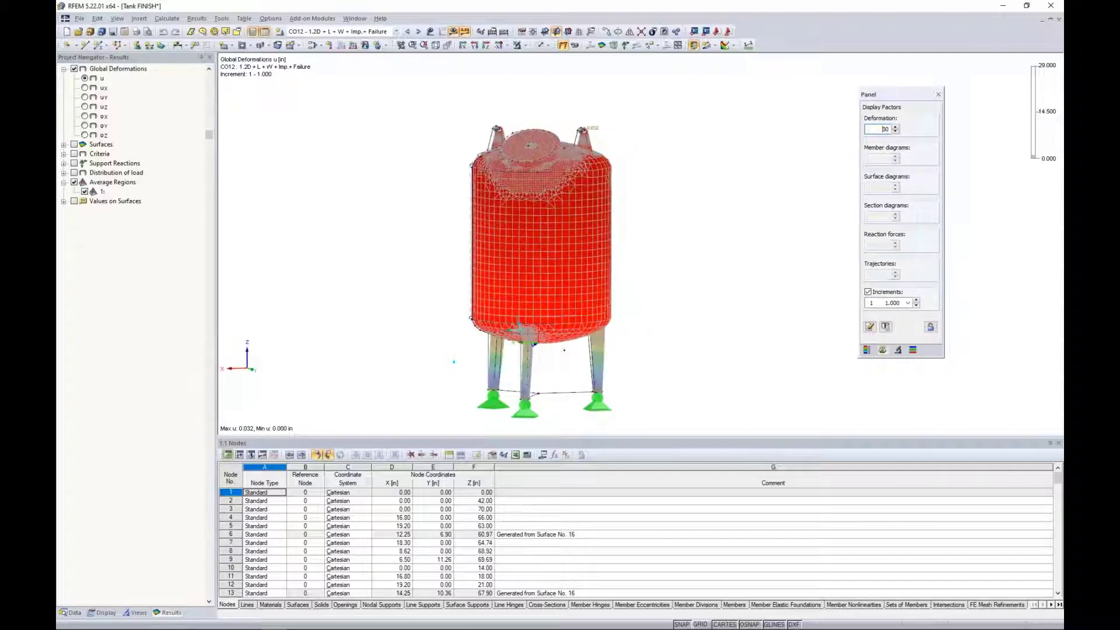
left_click(931, 327)
scroll(593, 353, "up", 3)
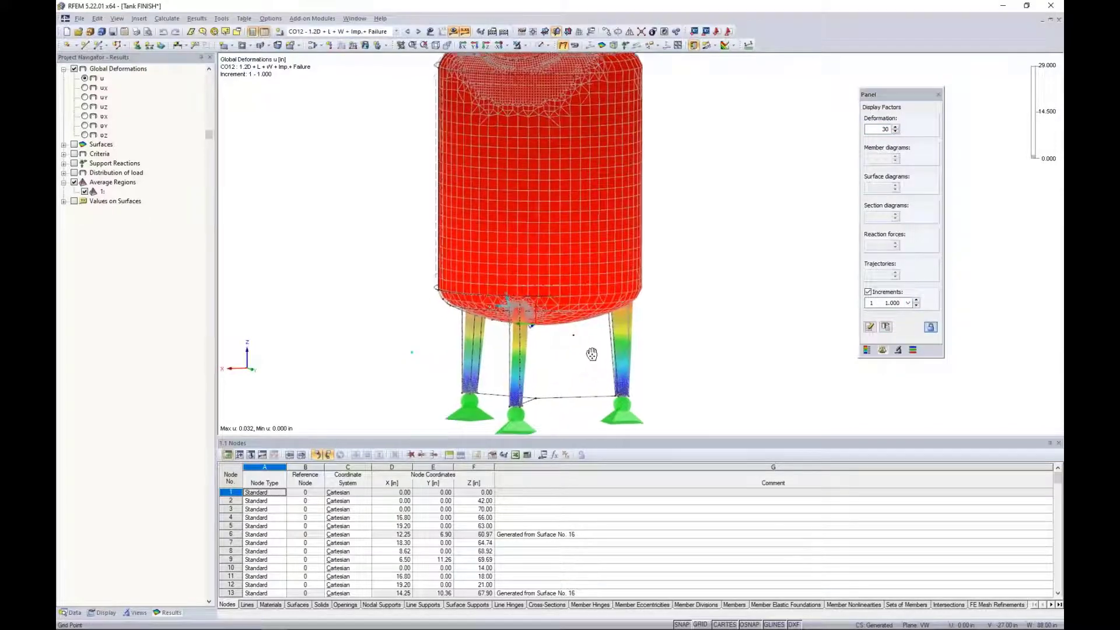
Step: Try showing the FE mesh on surfaces instead of on surface results, and restore the previous mesh display
left_click(104, 613)
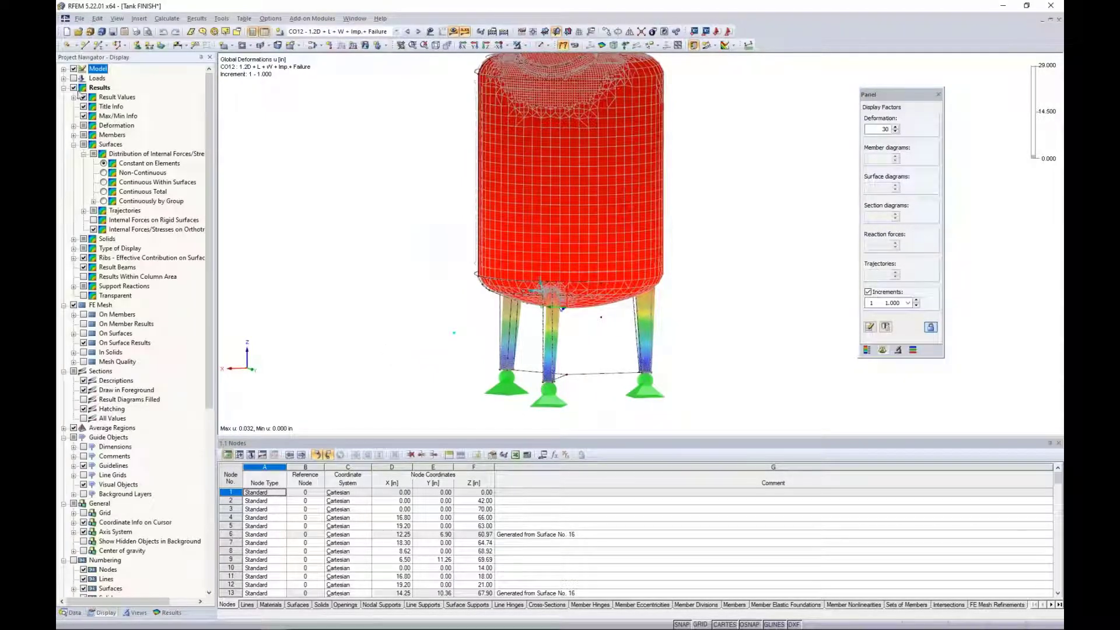
left_click(63, 88)
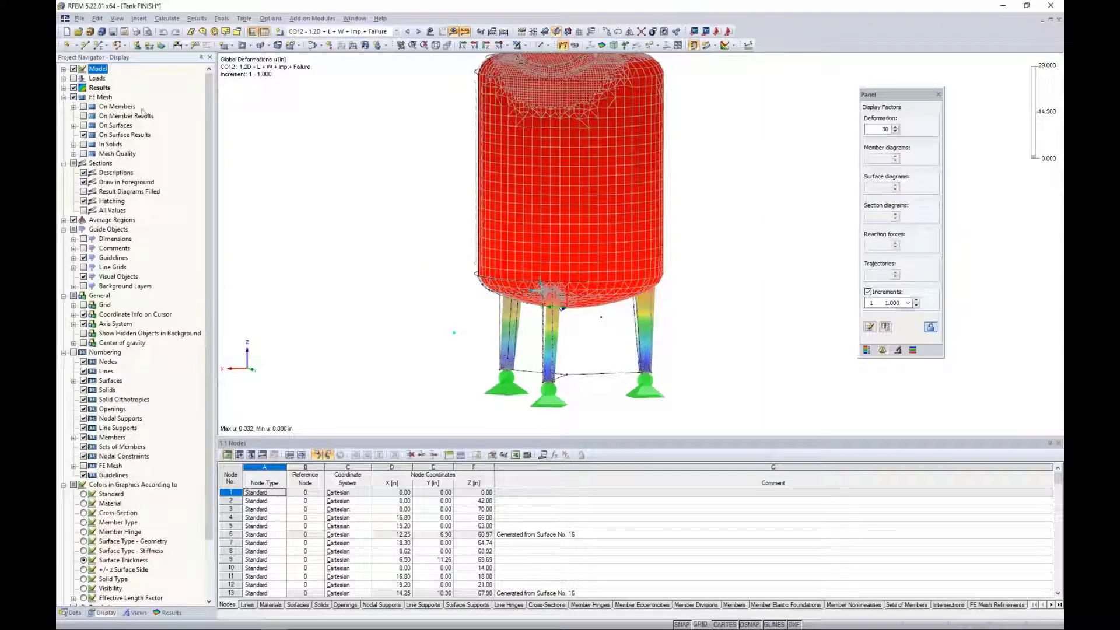
left_click(83, 126)
left_click(83, 135)
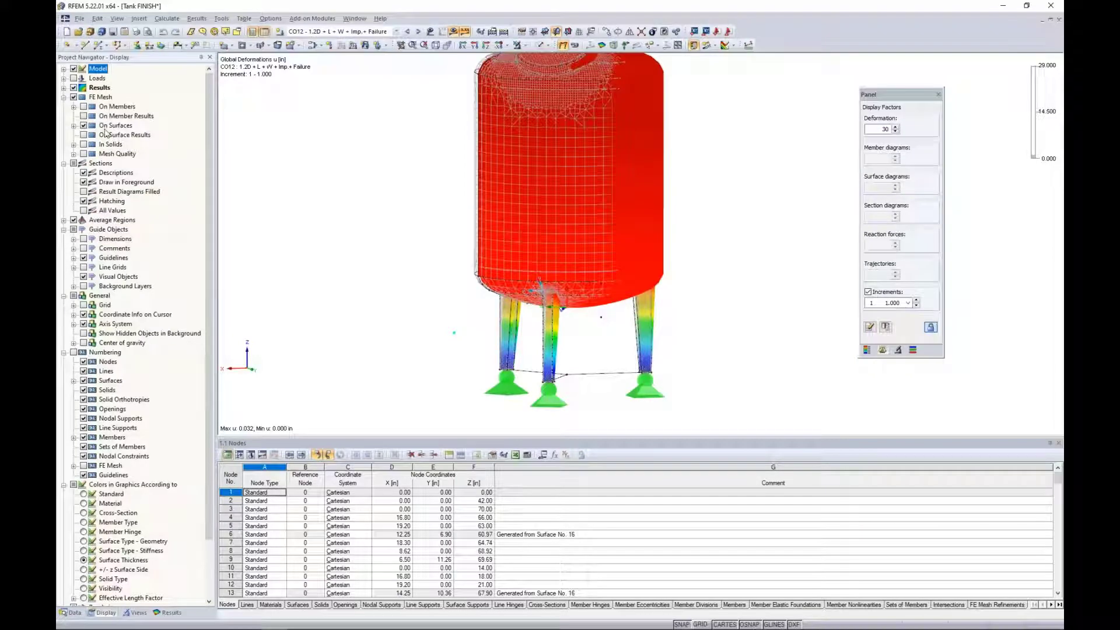
left_click(83, 125)
left_click(83, 134)
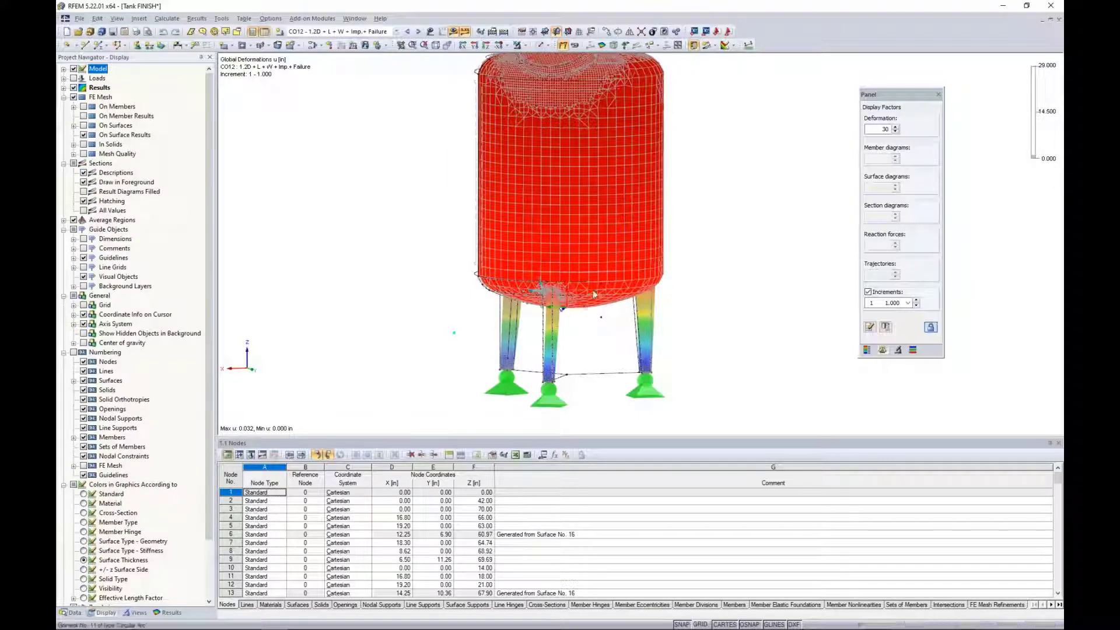
scroll(582, 338, "up", 1)
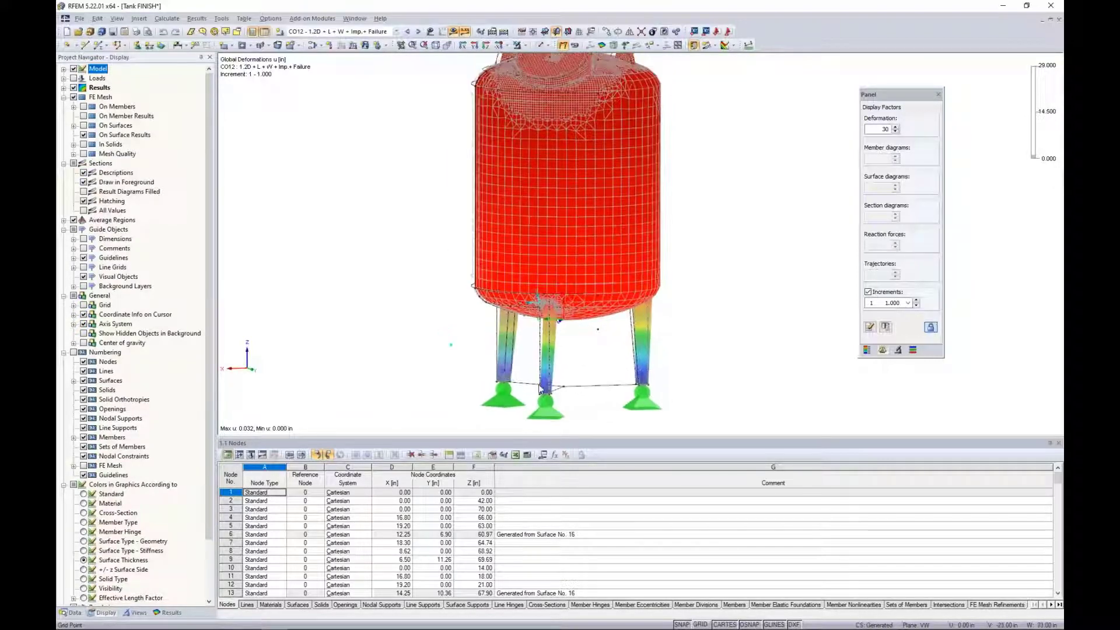
Step: Step through the CO12 global deformations from load increment 1 up to increment 15
left_click(169, 612)
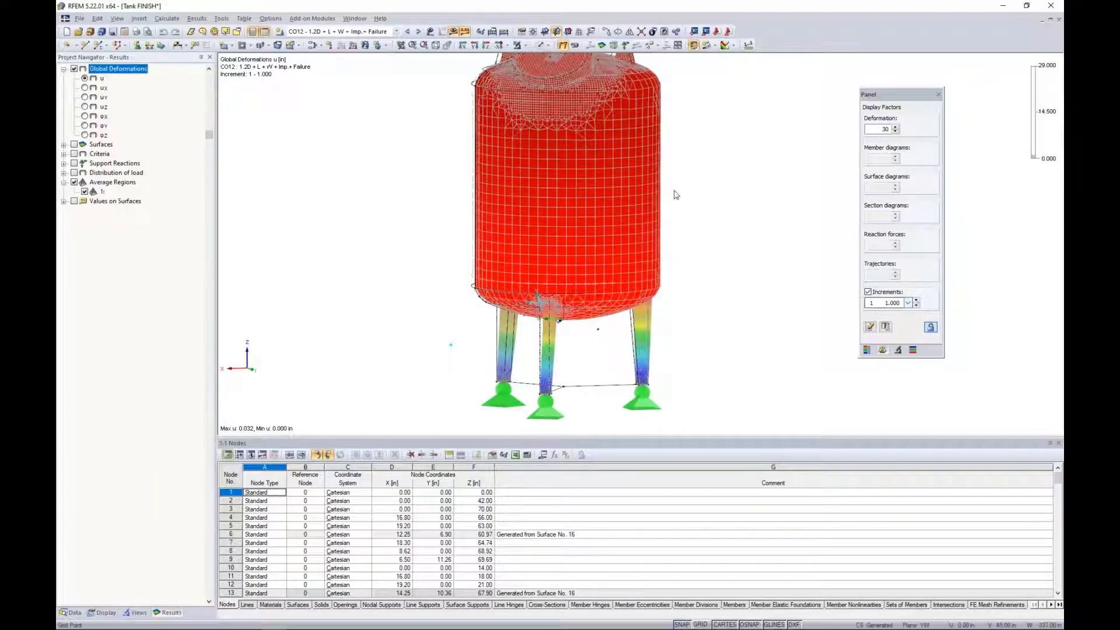
scroll(670, 192, "down", 1)
middle_click_drag(670, 193, 662, 216)
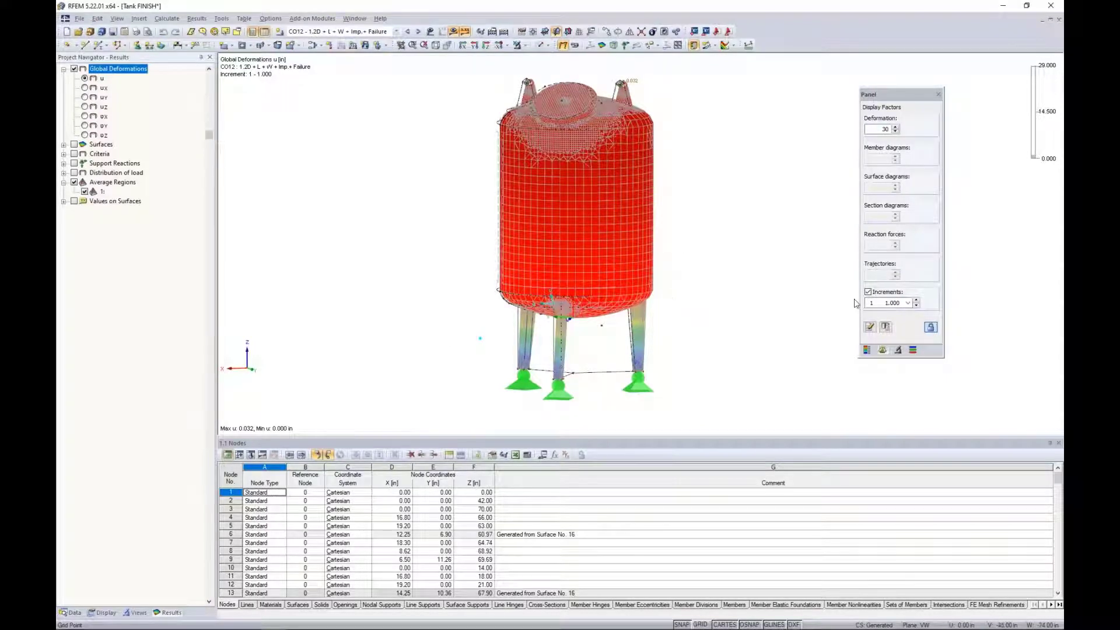
left_click(917, 303)
left_click(917, 302)
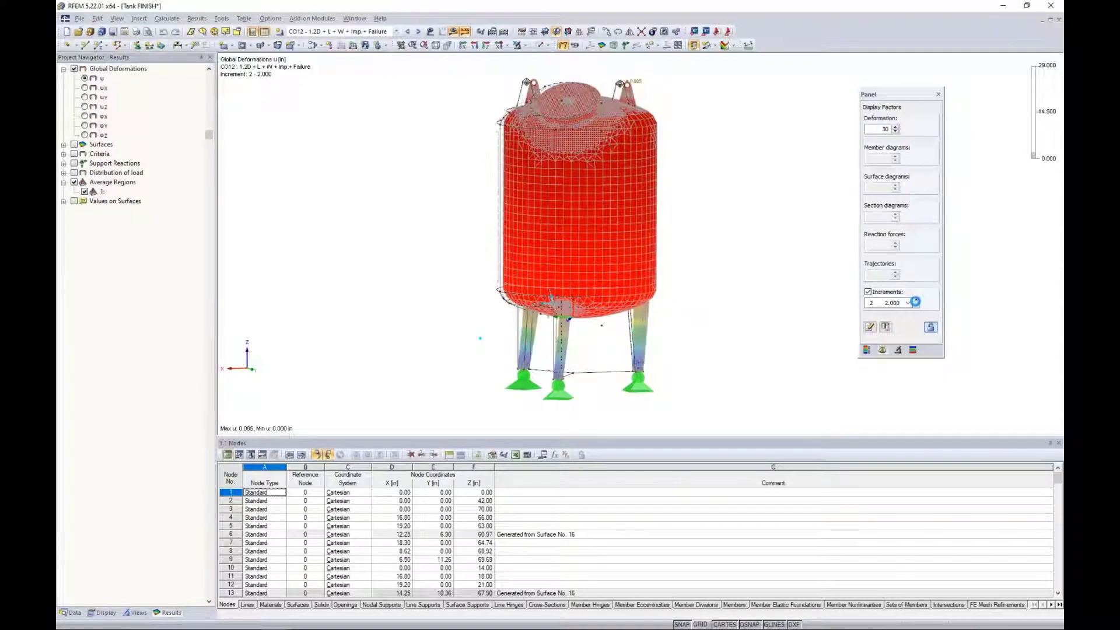
left_click(917, 301)
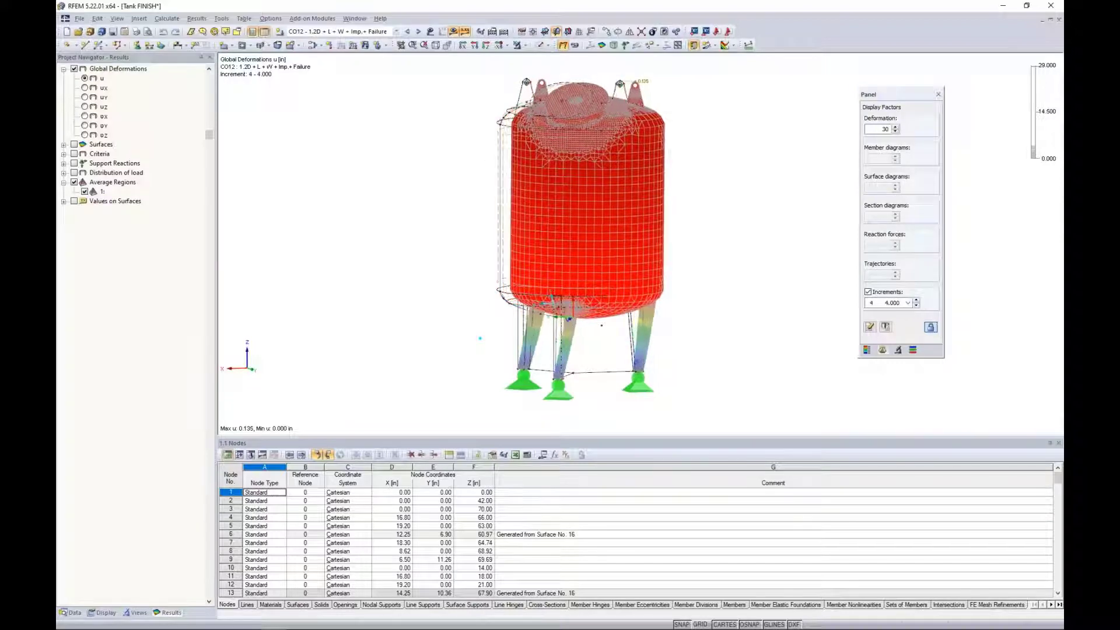
left_click(917, 301)
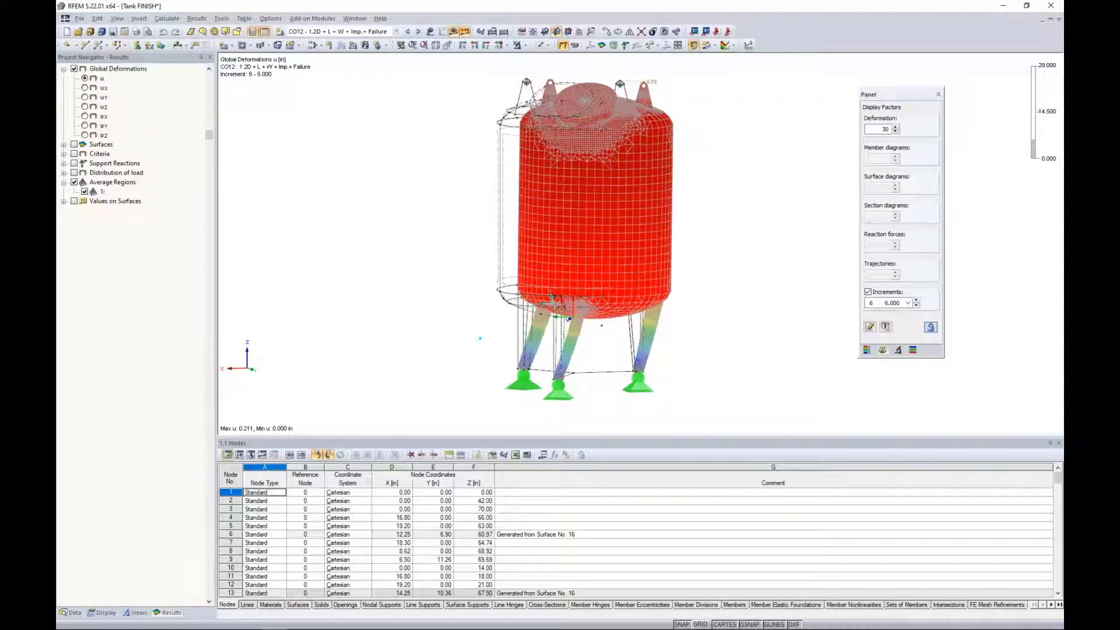
left_click(917, 301)
left_click(917, 301)
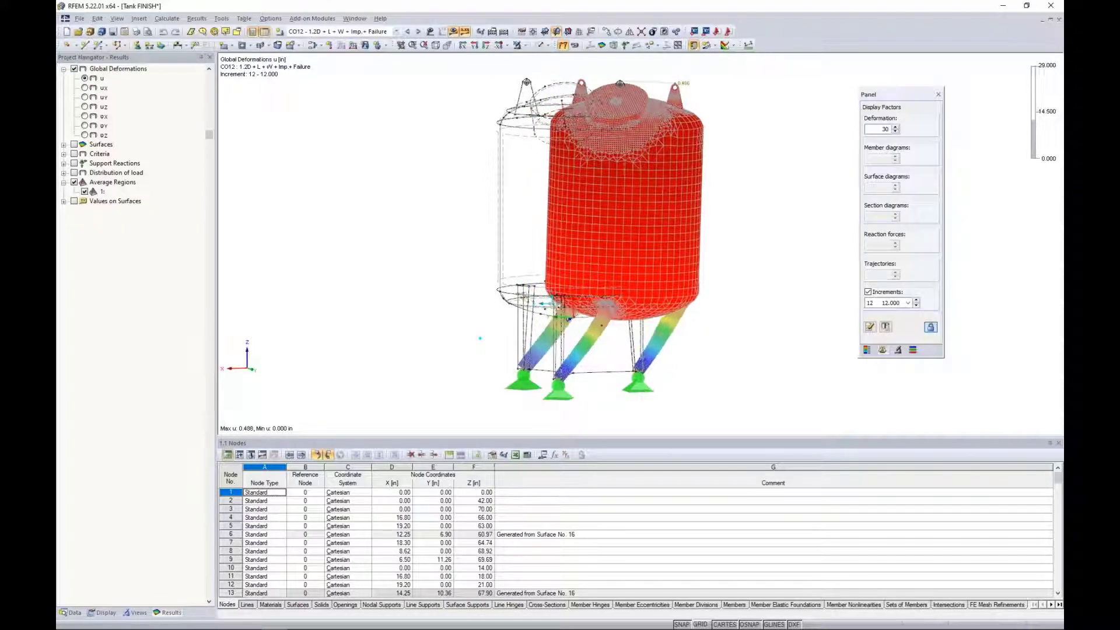
left_click(917, 301)
left_click(916, 300)
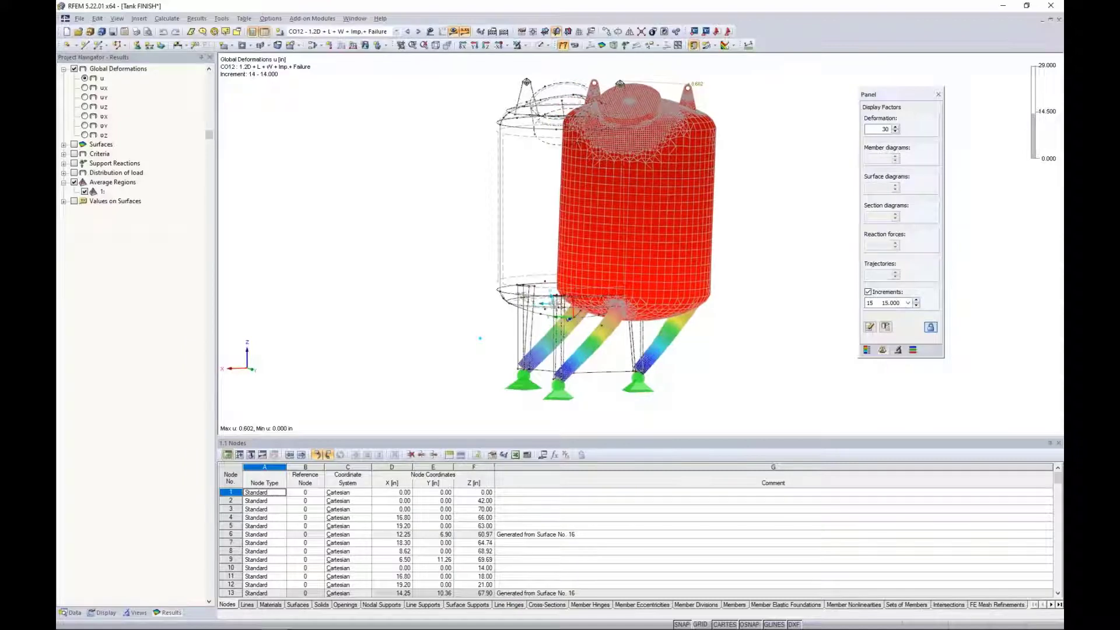
Step: Select the tank's right-hand support leg and isolate it by showing only the selected objects
middle_click_drag(689, 368, 750, 379, "ctrl")
scroll(643, 321, "up", 5)
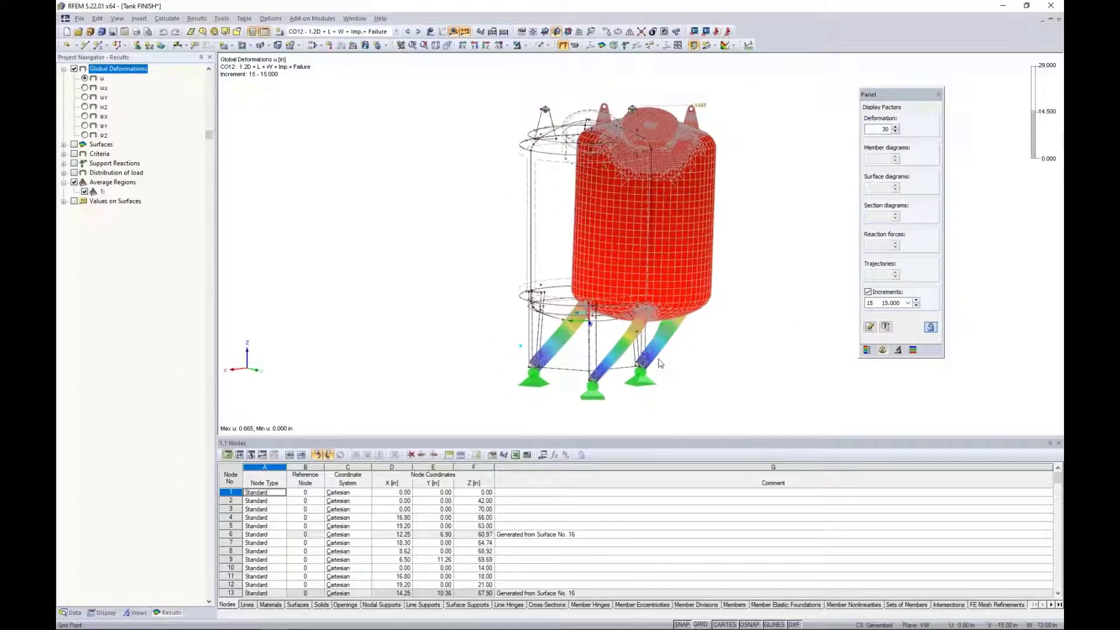
middle_click_drag(642, 321, 678, 323, "ctrl")
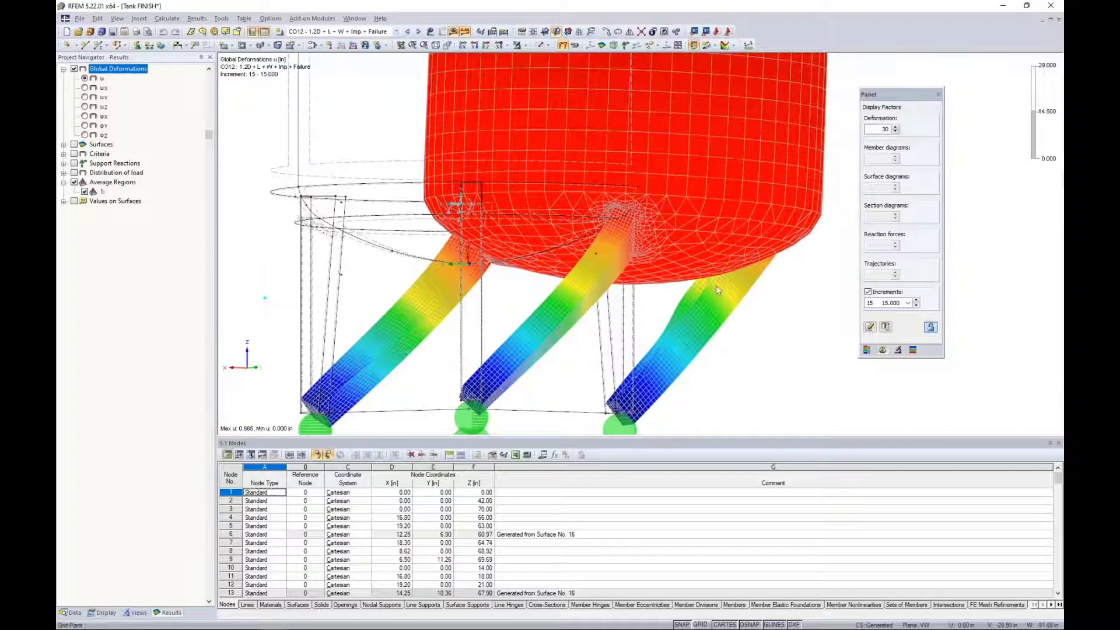
left_click_drag(575, 369, 574, 368)
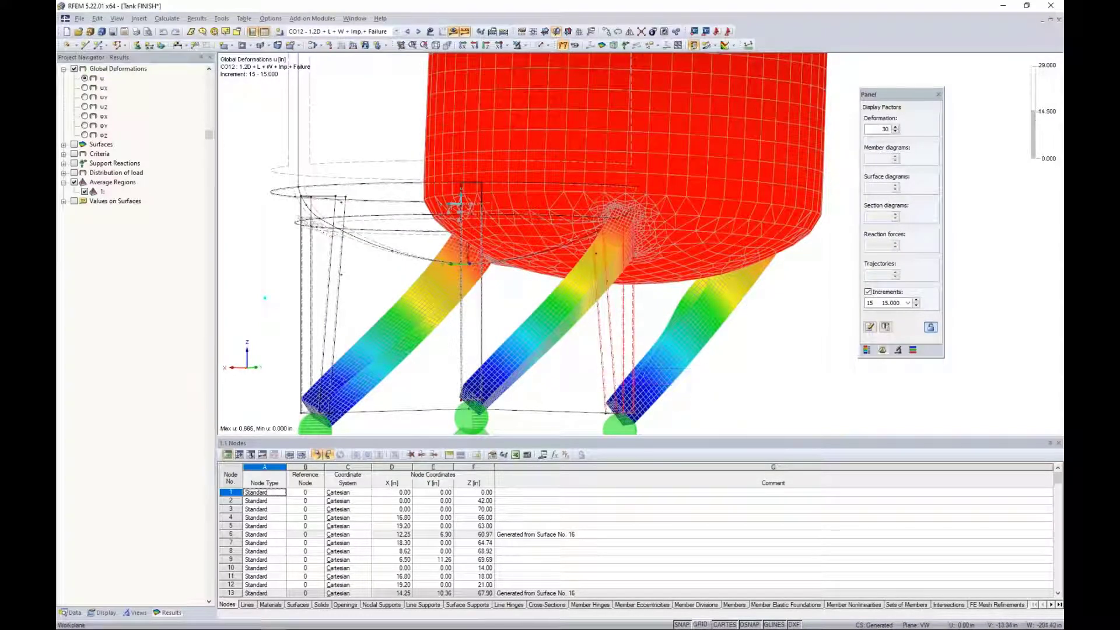
left_click(525, 46)
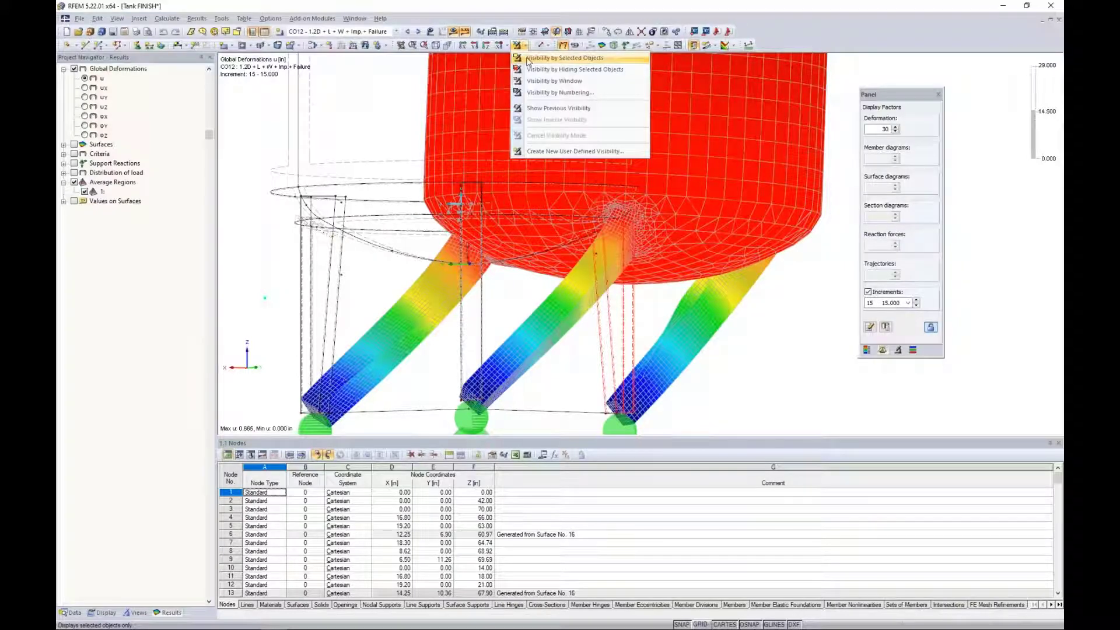
left_click(528, 58)
Step: Examine the isolated leg's buckled shape while advancing the CO12 results to load increment 19
middle_click_drag(577, 280, 560, 317, "ctrl")
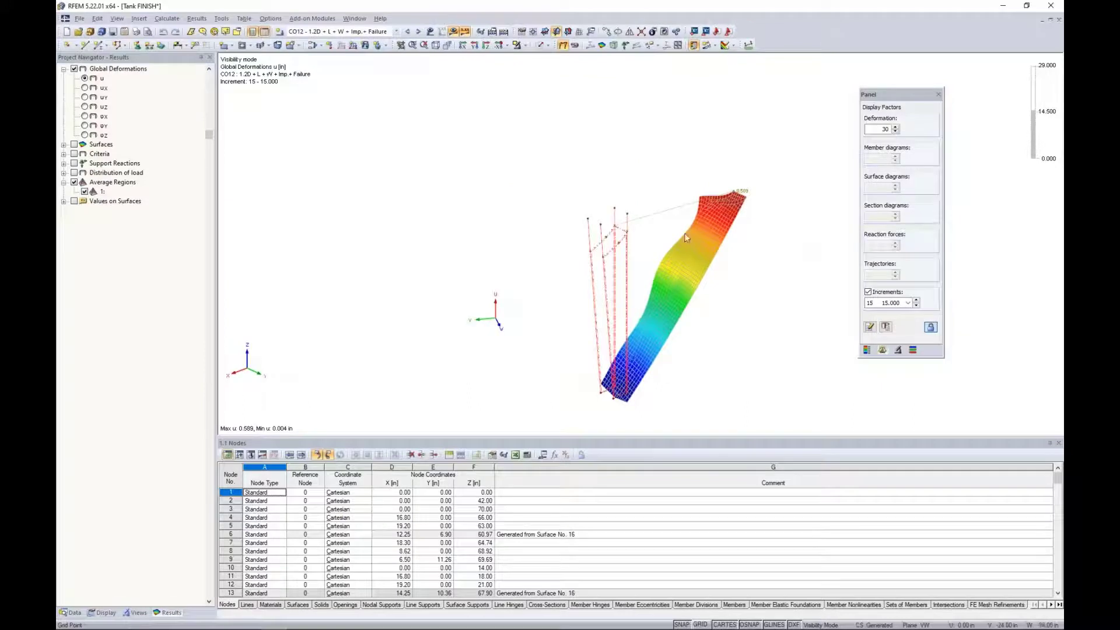
scroll(661, 310, "up", 4)
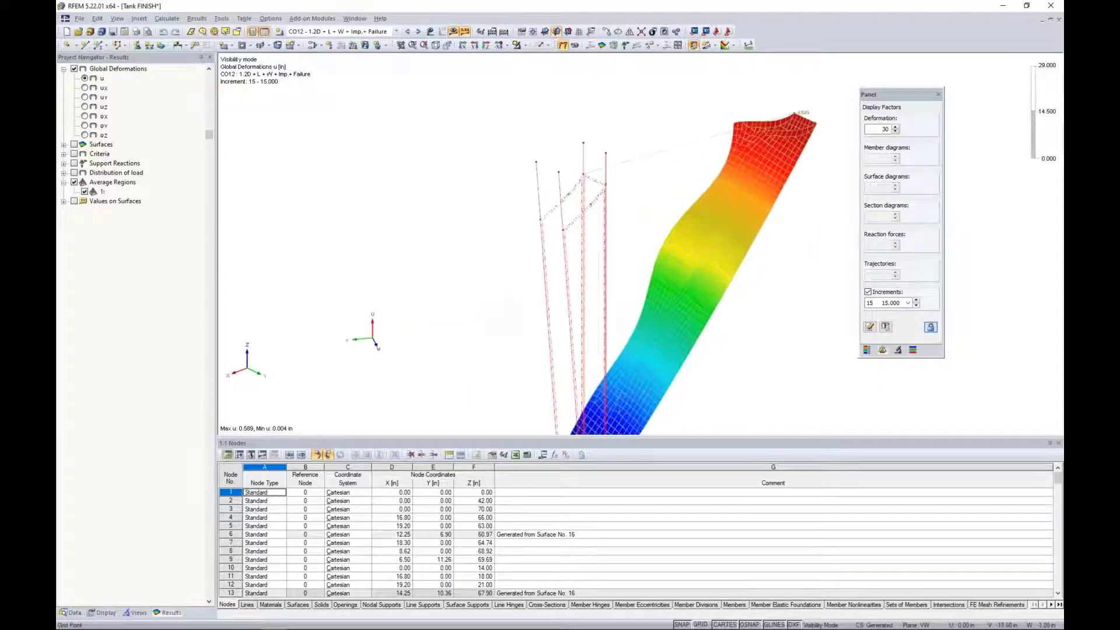
middle_click_drag(660, 311, 817, 289, "ctrl")
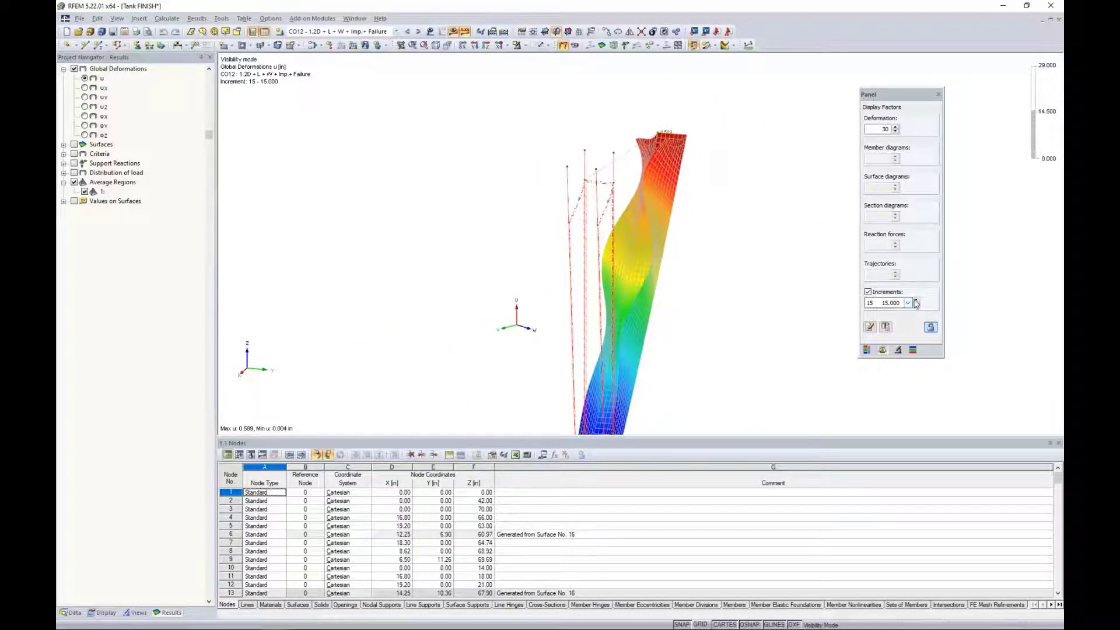
left_click(916, 301)
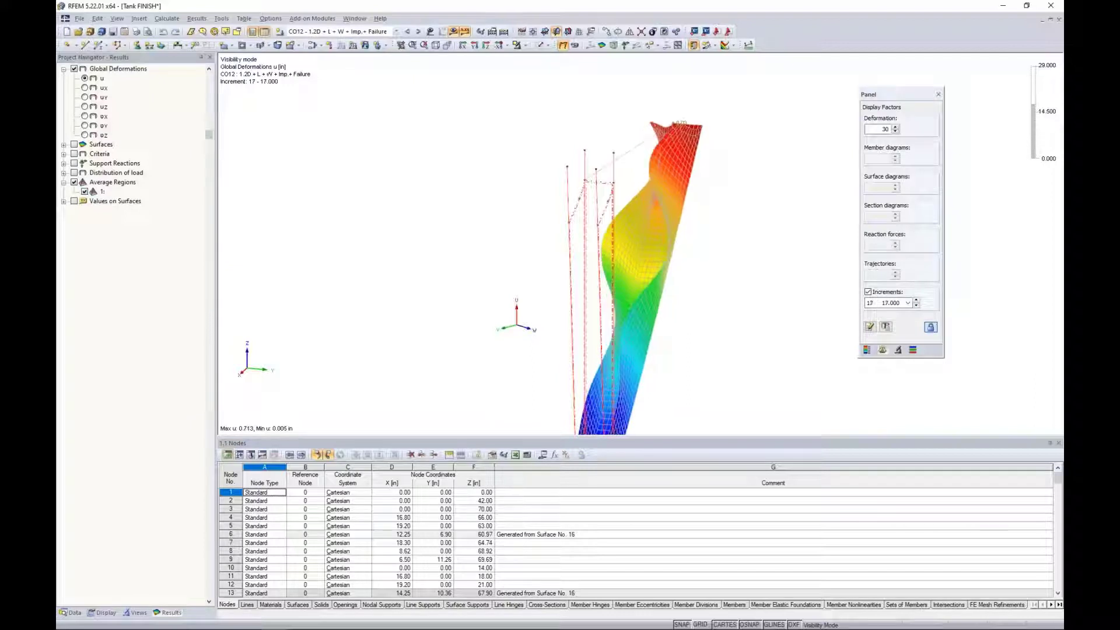
left_click(915, 300)
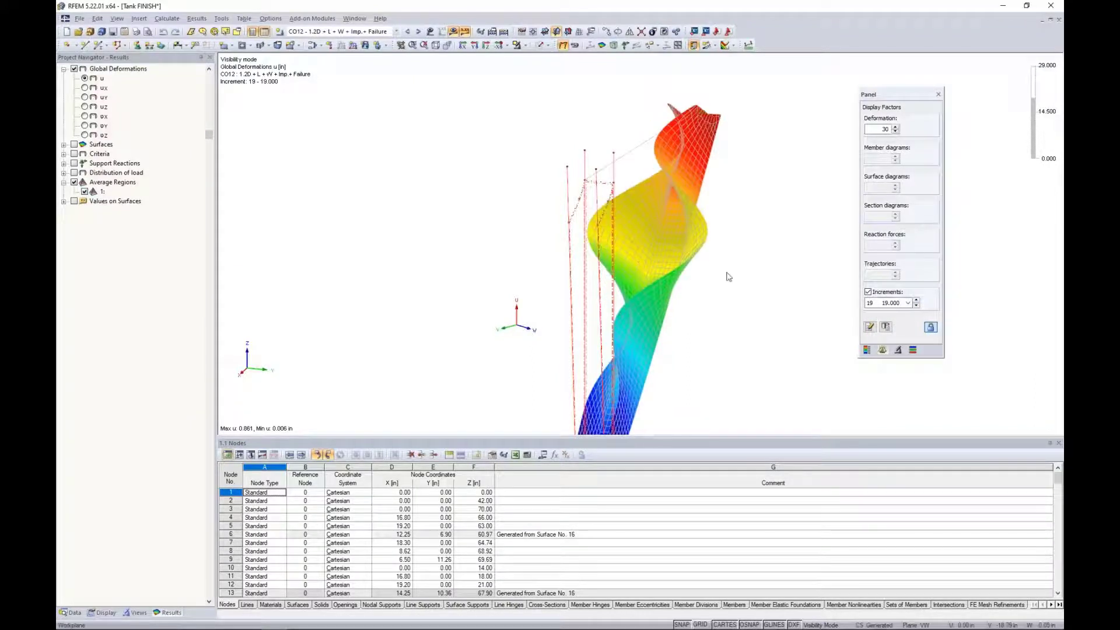
Step: Cancel the visibility mode so the whole tank model is displayed instead of only the isolated leg
scroll(716, 280, "down", 5)
middle_click_drag(716, 280, 684, 259, "ctrl")
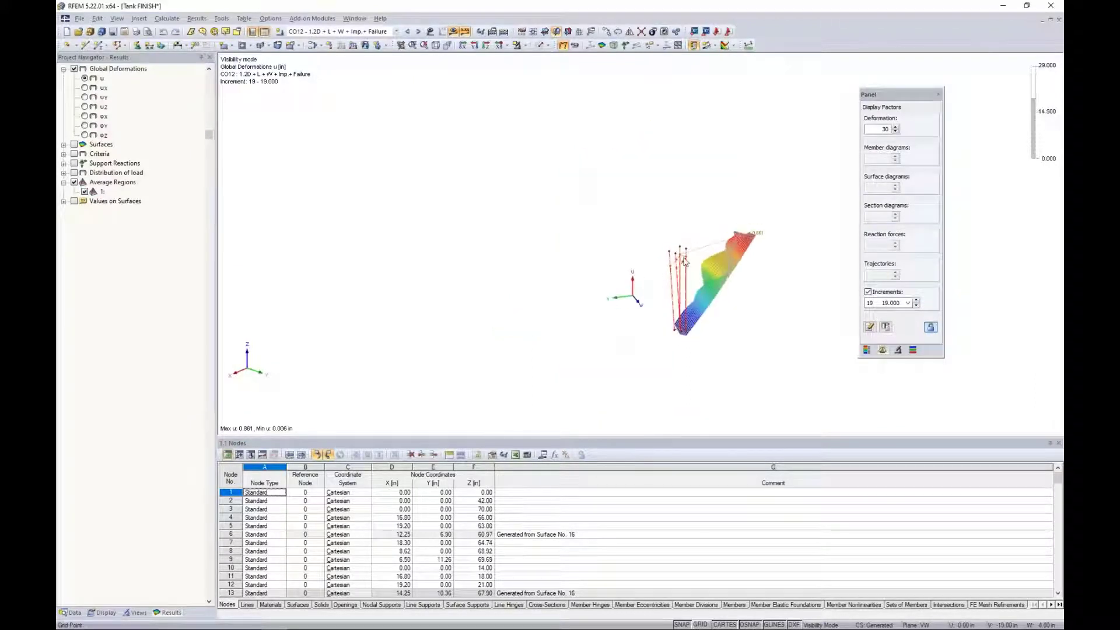
left_click(525, 50)
left_click(554, 137)
middle_click_drag(493, 227, 470, 236)
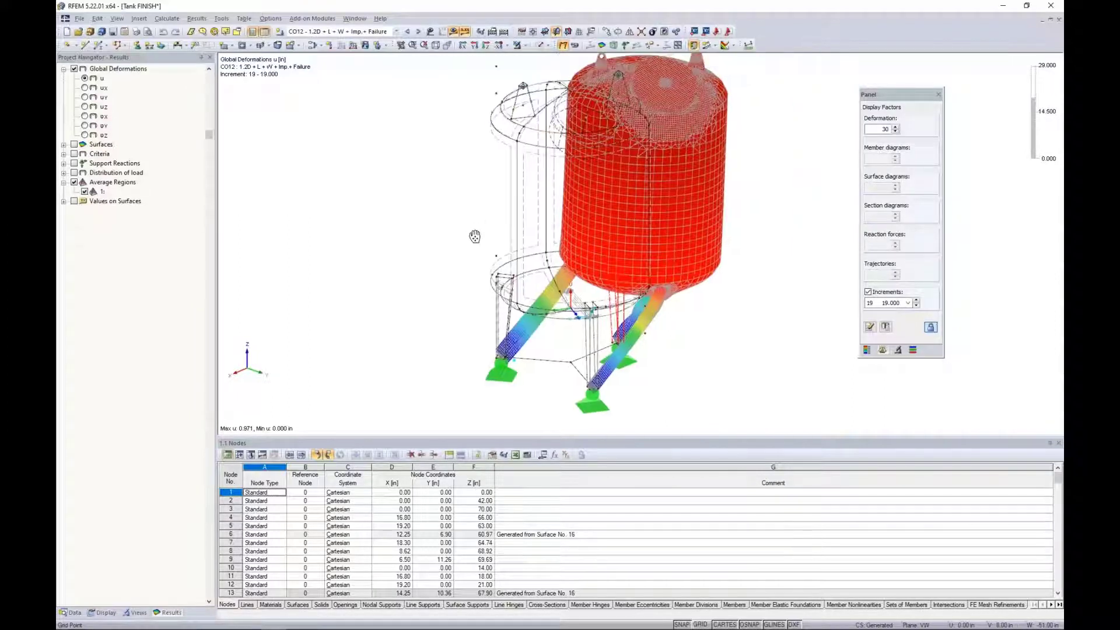
Step: Step through the whole tank's CO12 global deformations from load increment 20 up to 29, and go back to increment 28
left_click(916, 301)
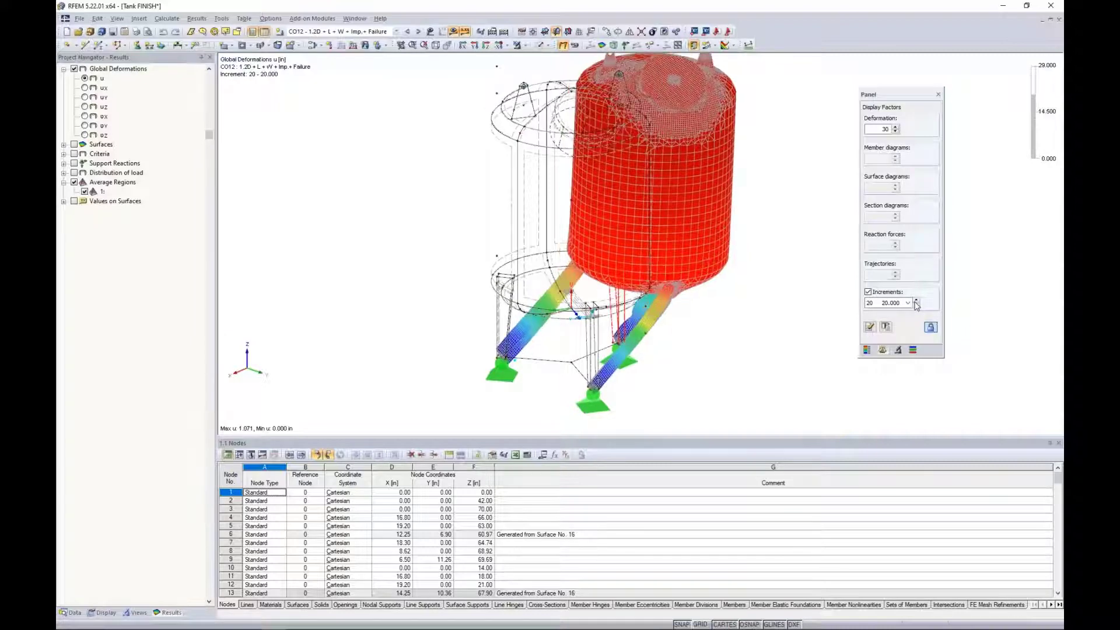
left_click(916, 300)
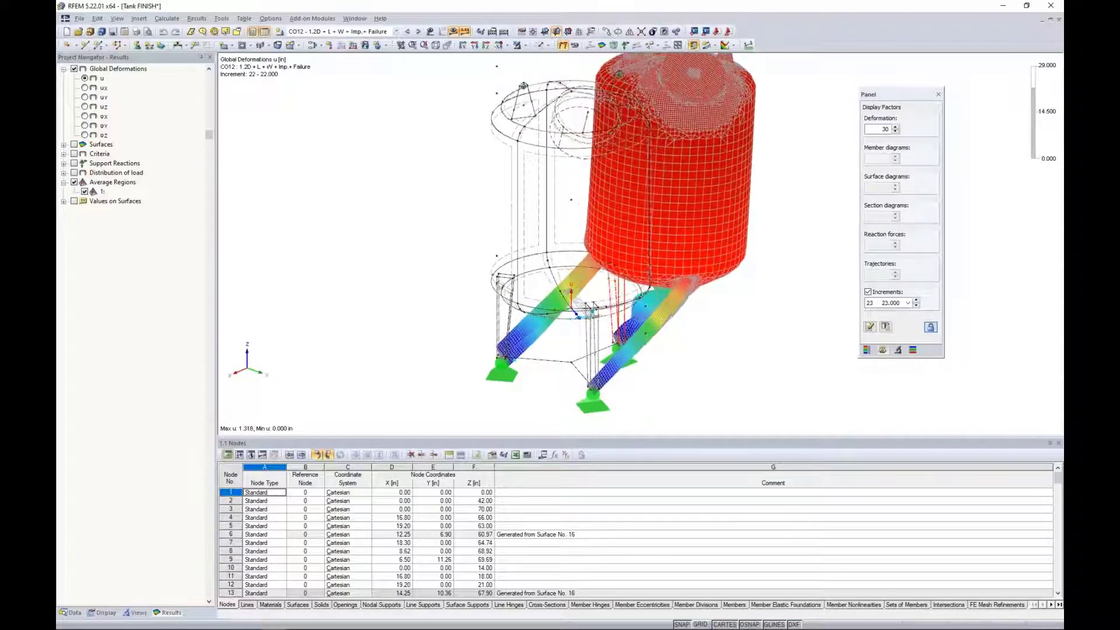
left_click(916, 300)
middle_click_drag(689, 327, 635, 313, "ctrl")
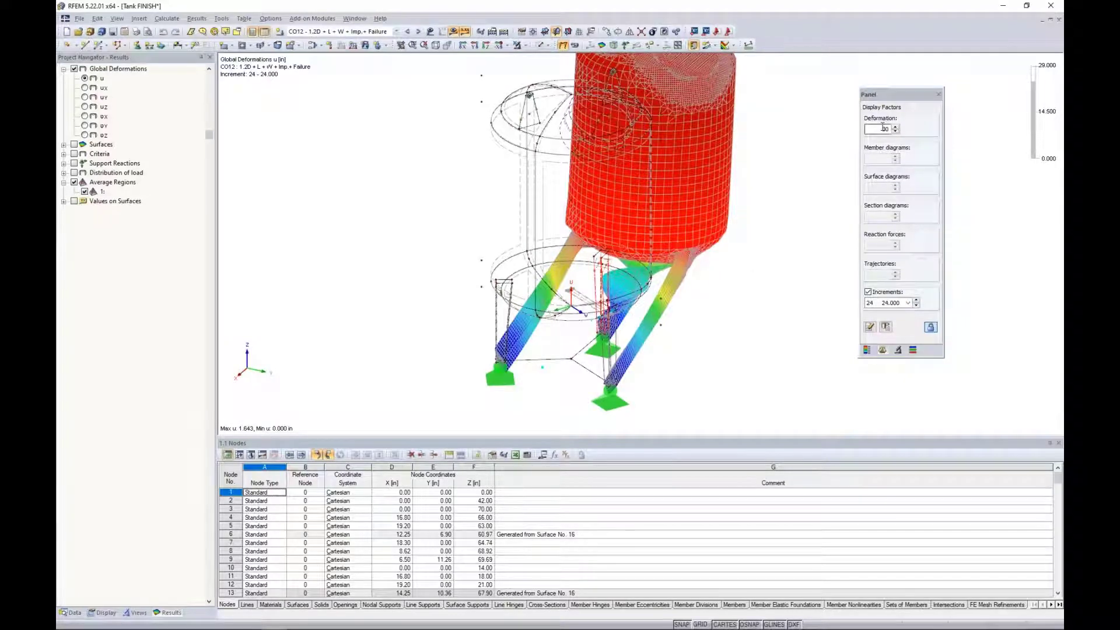
left_click(915, 301)
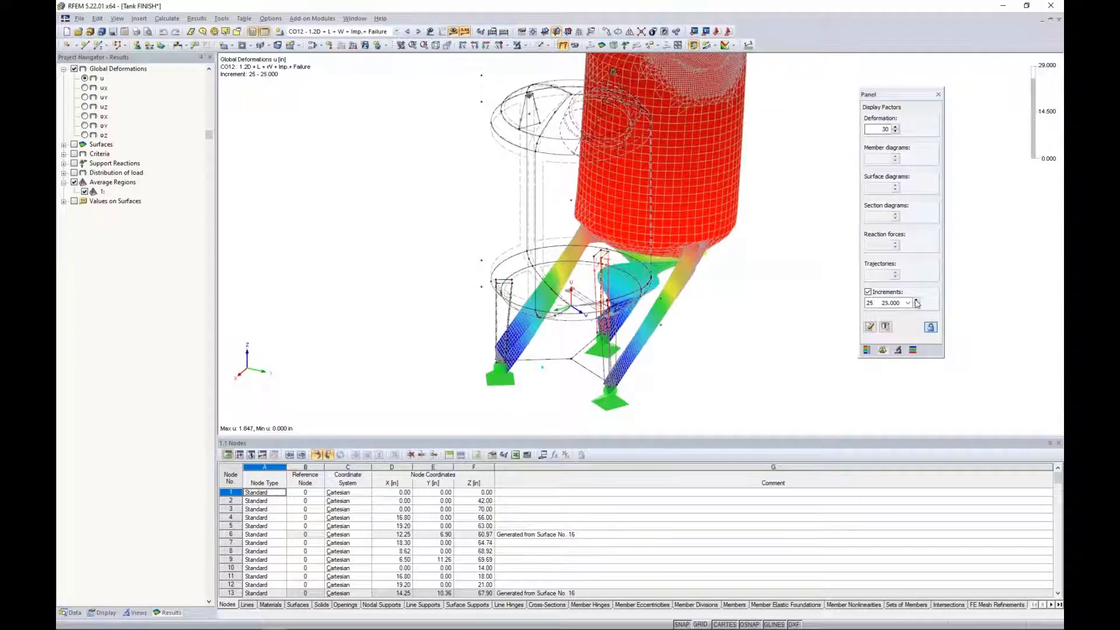
left_click(916, 301)
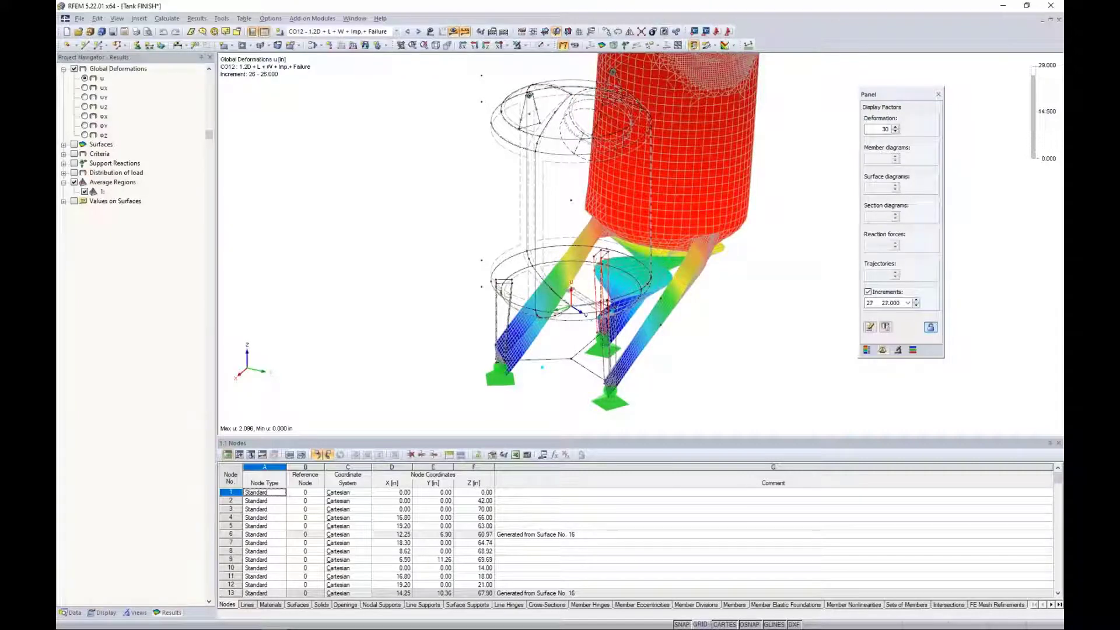
left_click(915, 300)
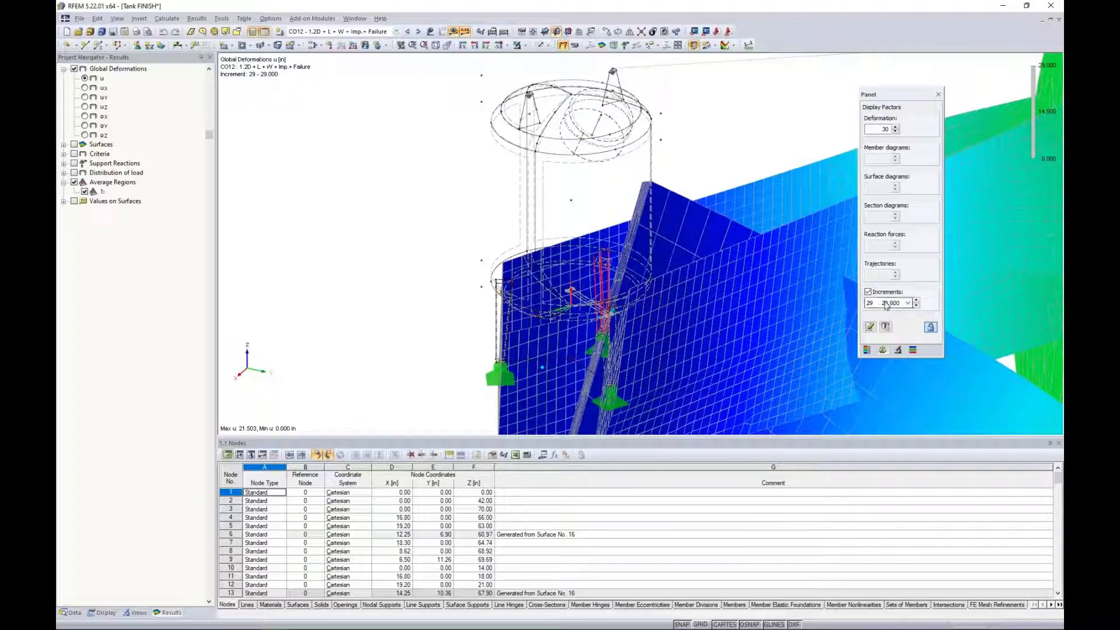
left_click(917, 306)
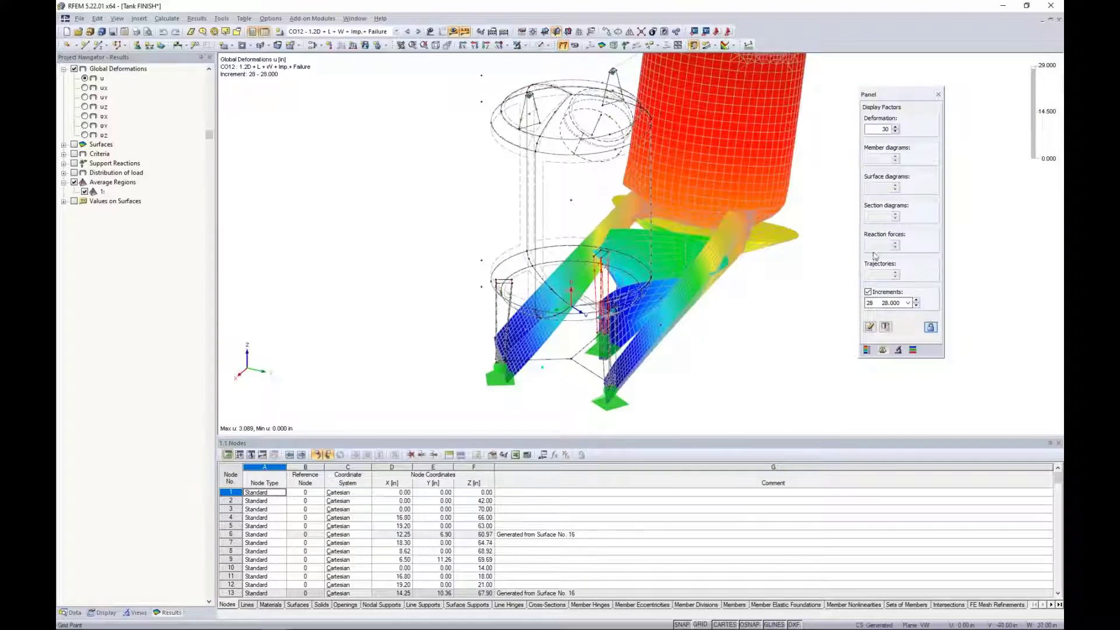
Step: Set the deformation display factor to 10 and examine the tank's buckled legs from another angle
double_click(885, 129)
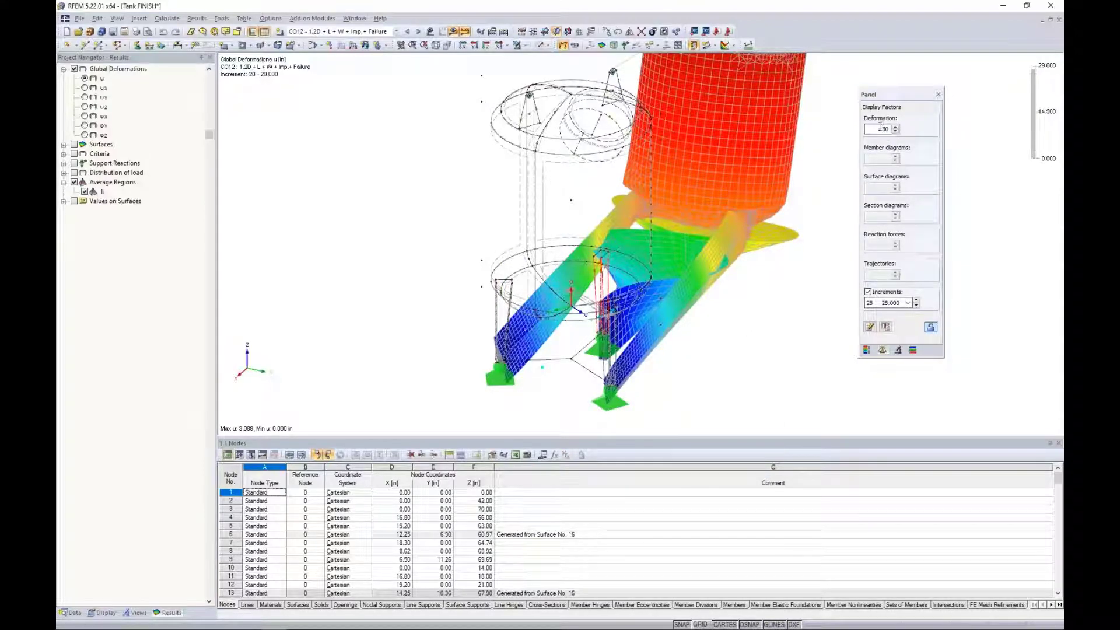
type("1")
key("Return")
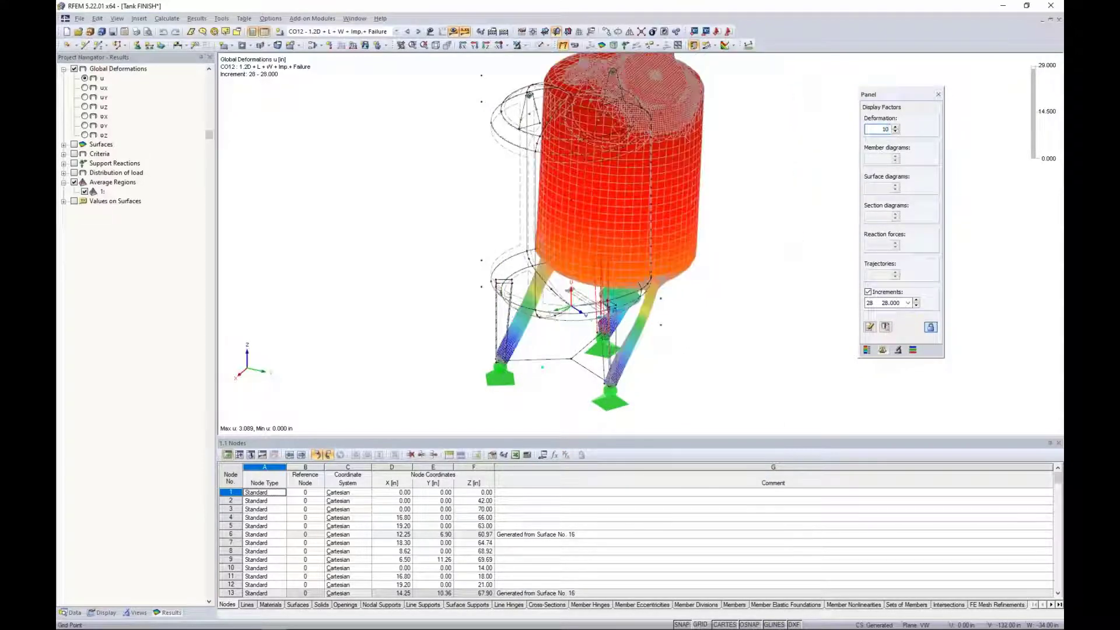
middle_click_drag(719, 286, 512, 223, "ctrl")
scroll(512, 223, "down", 1)
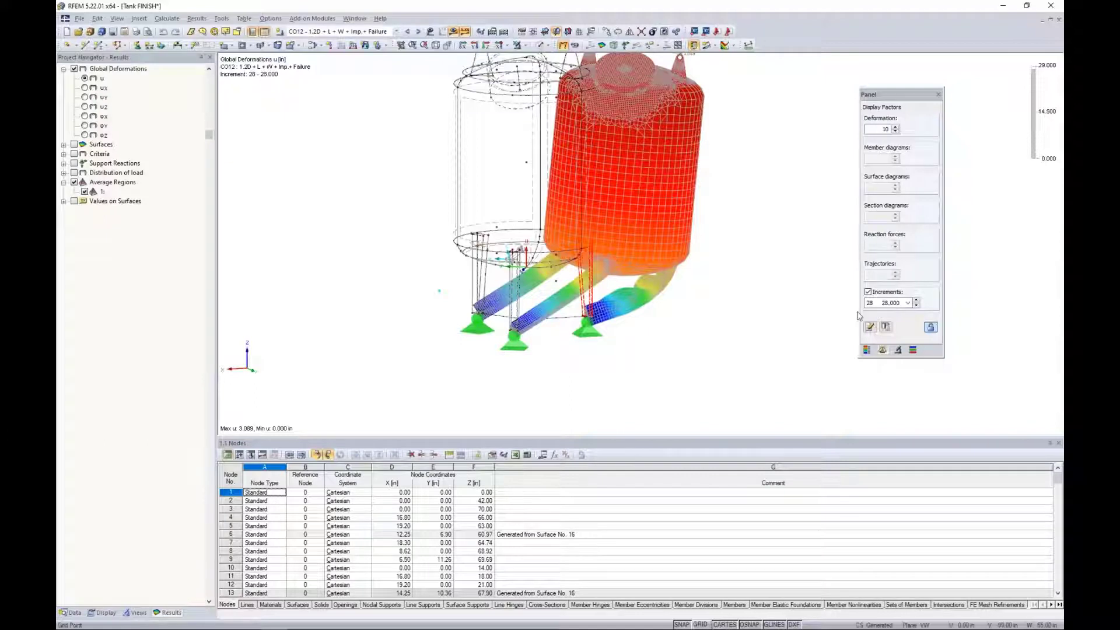
Step: Switch to the PowerPoint slide show and advance to the "More Information" slide
key("super+Tab")
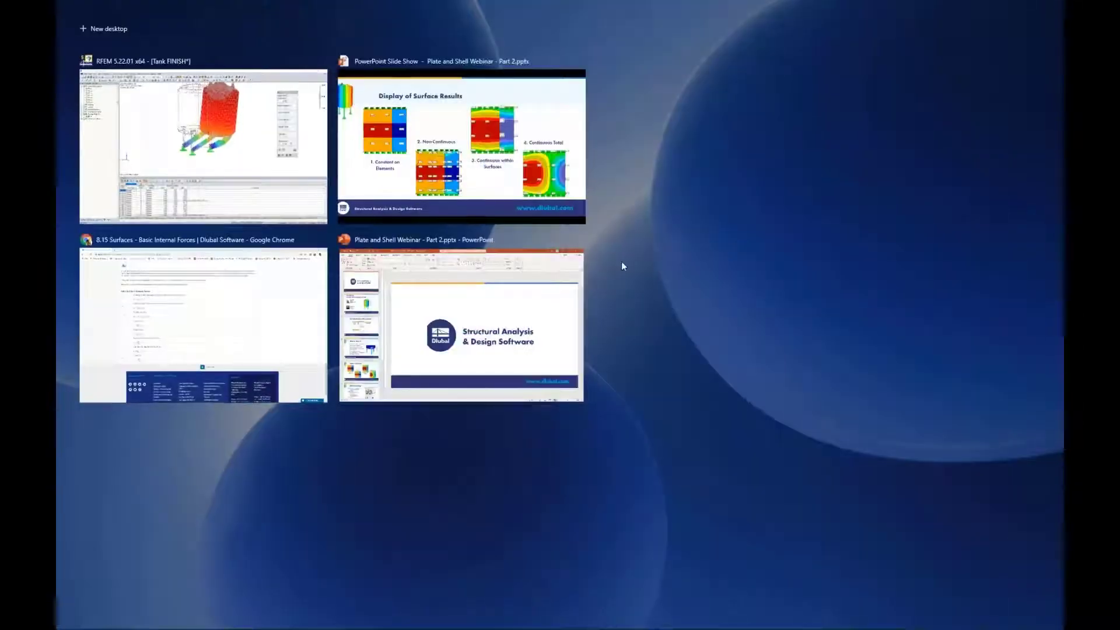
left_click(465, 155)
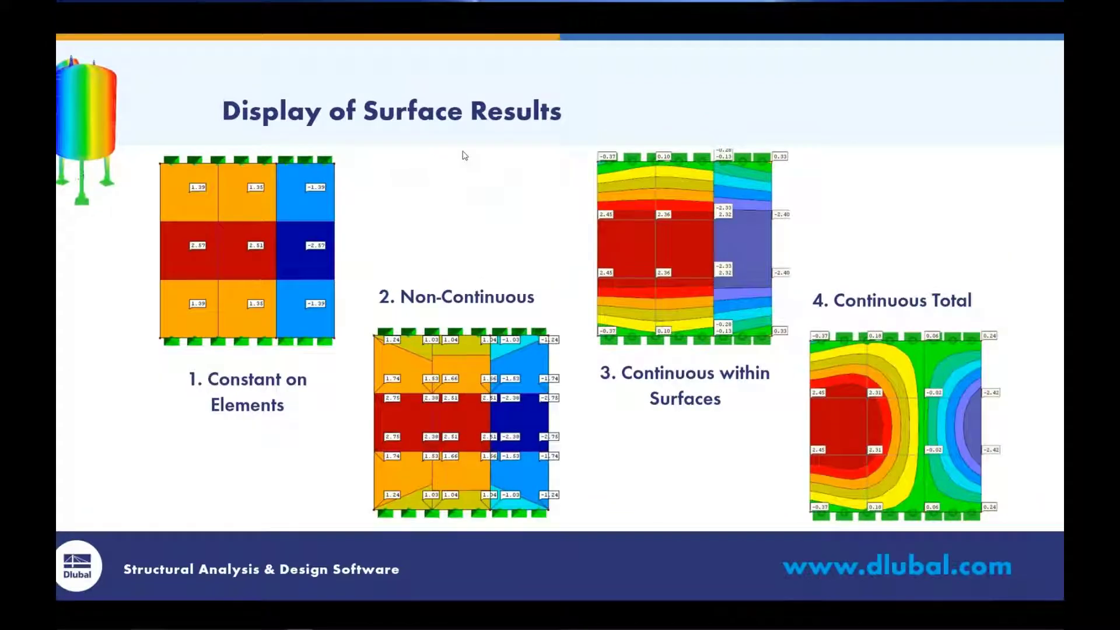
key("Right")
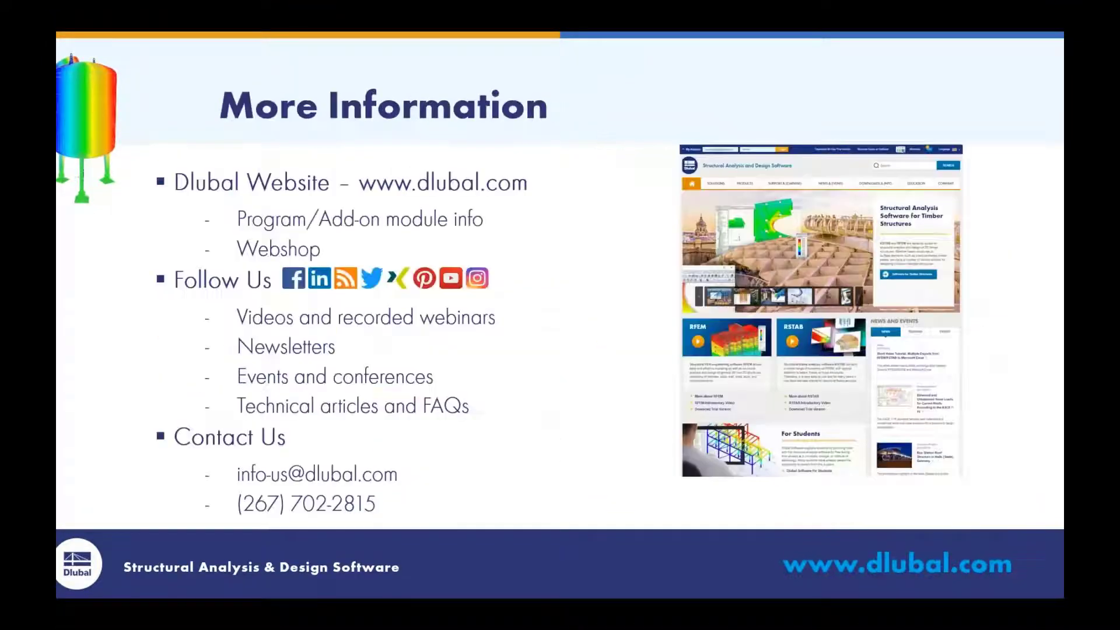